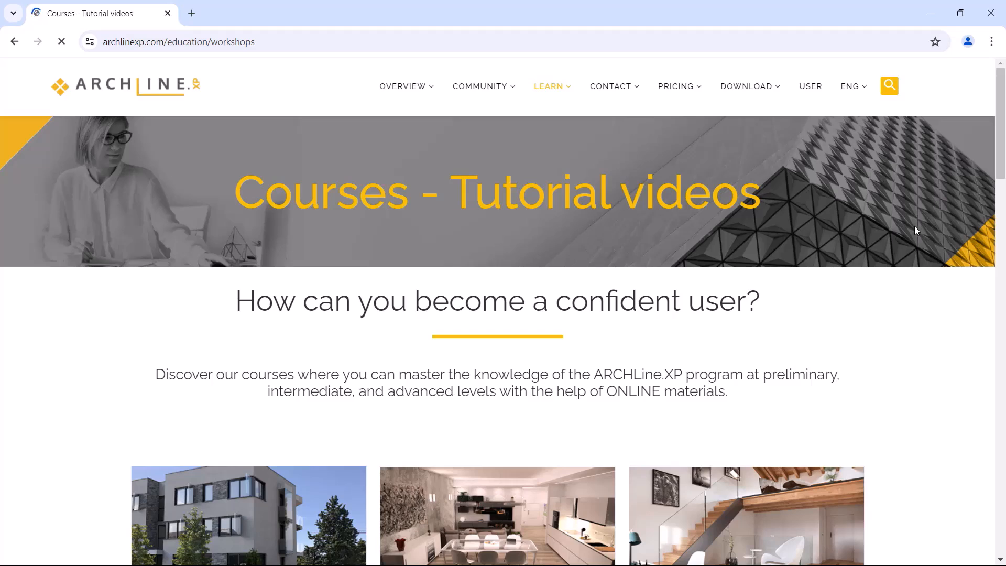
Open the Preliminary Course - Interior design exercise files page from the ARCHLine.XP courses and close the browser after viewing the downloads.
{"action": "mouse_move", "coordinate": [748, 100]}
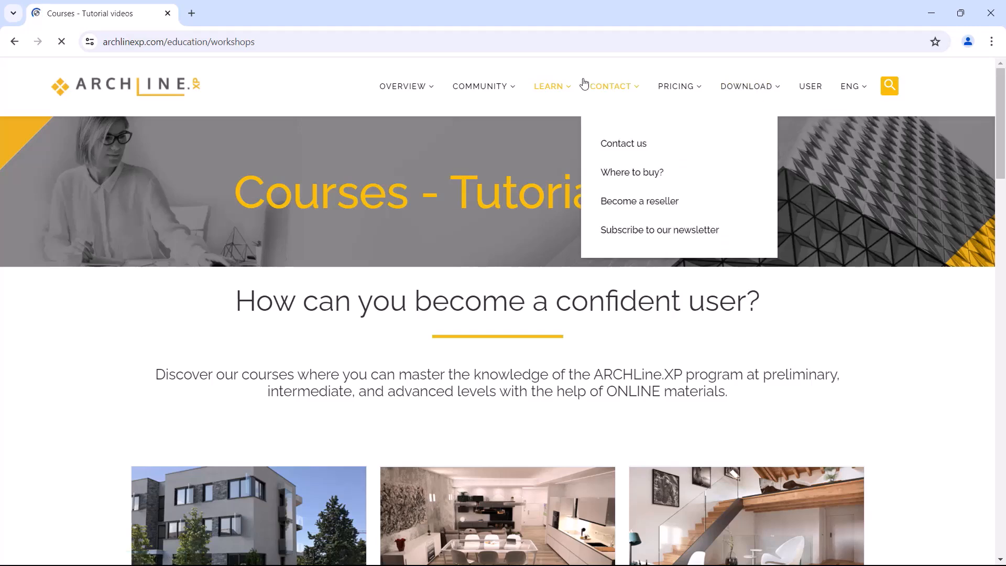
{"action": "mouse_move", "coordinate": [555, 89]}
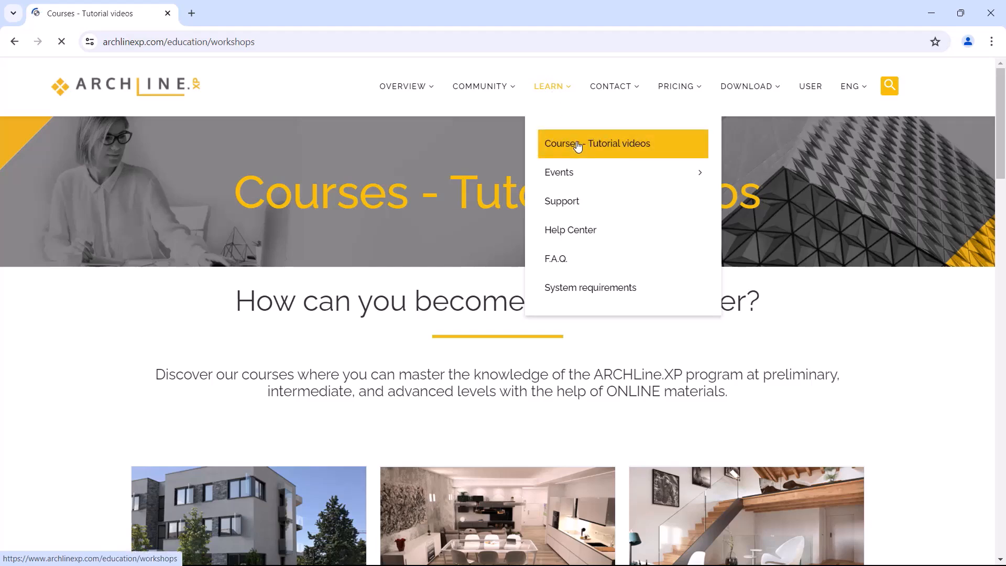
{"action": "scroll", "coordinate": [513, 400], "scroll_direction": "down", "scroll_amount": 3}
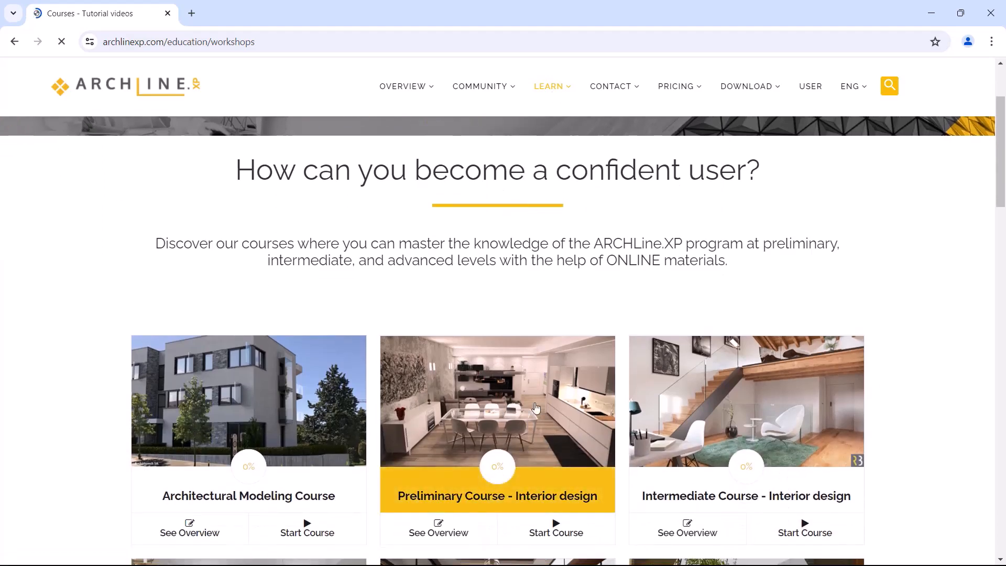
{"action": "left_click", "coordinate": [528, 416]}
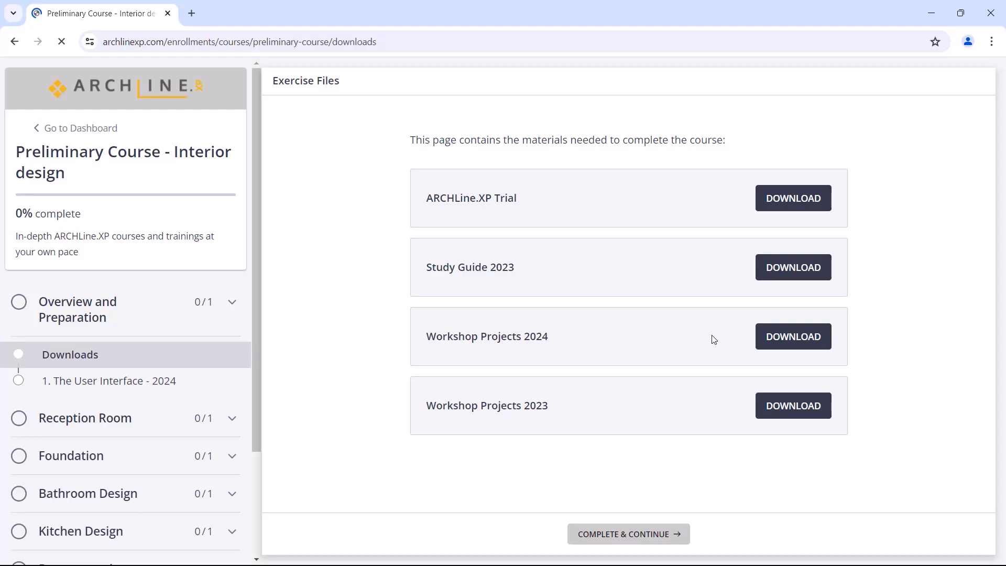
{"action": "left_click_drag", "start_coordinate": [508, 268], "coordinate": [512, 263]}
{"action": "left_click", "coordinate": [511, 266]}
{"action": "left_click", "coordinate": [991, 14]}
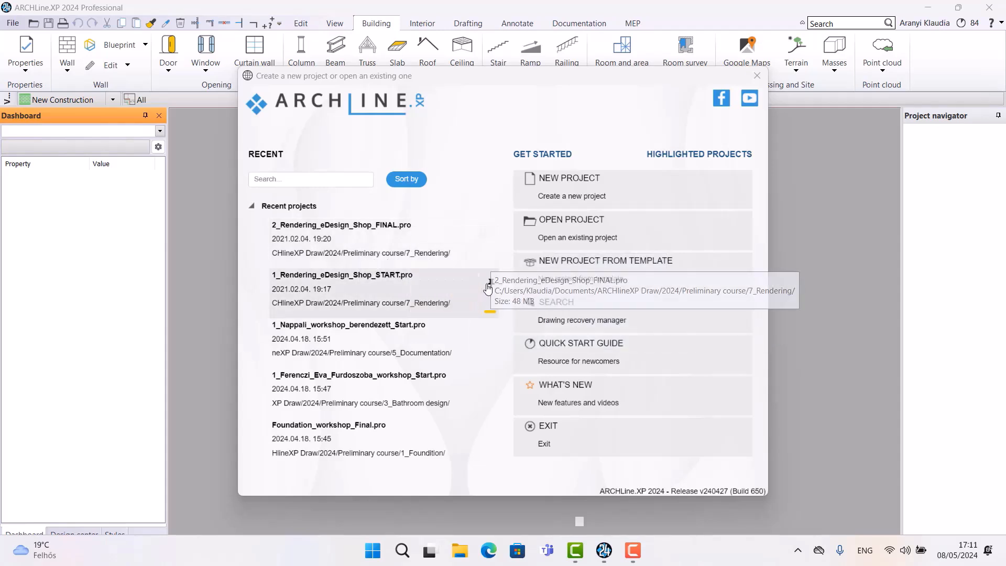
Remove 1_Nappali_workshop_berendezett_Start.pro from the recent projects and pin 2_Rendering_eDesign_Shop_FINAL.pro.
{"action": "left_click", "coordinate": [488, 367]}
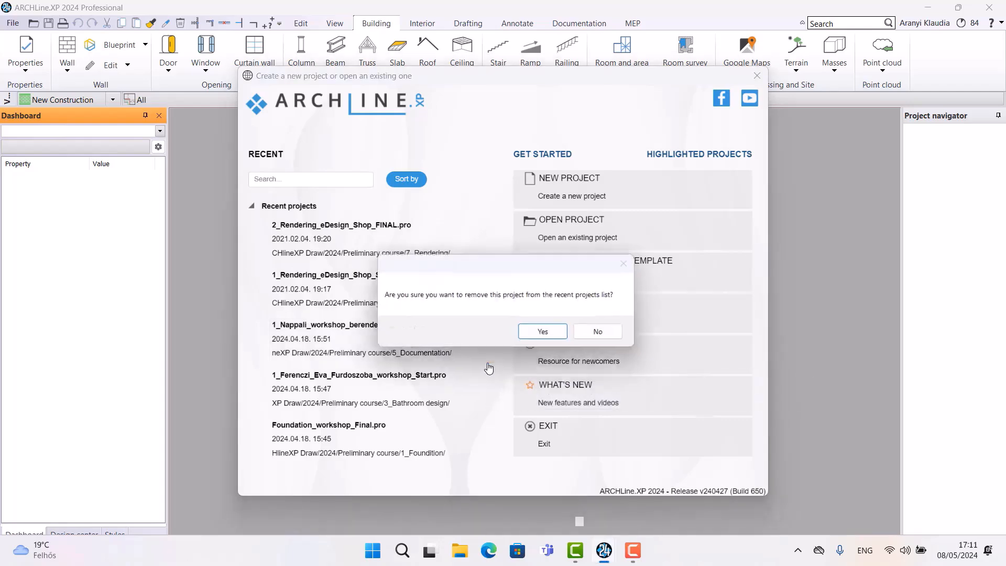
{"action": "left_click", "coordinate": [550, 331]}
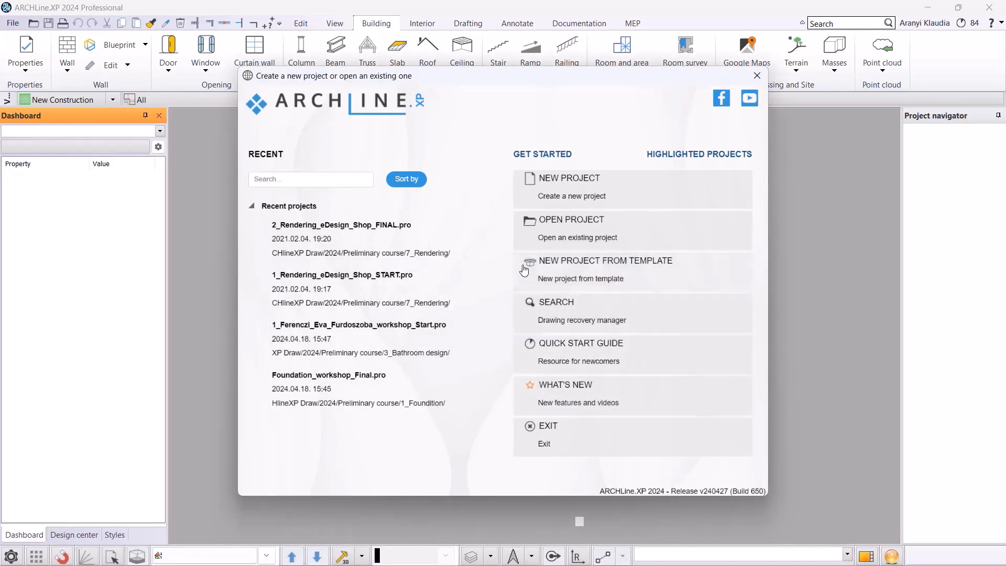
{"action": "left_click", "coordinate": [490, 234]}
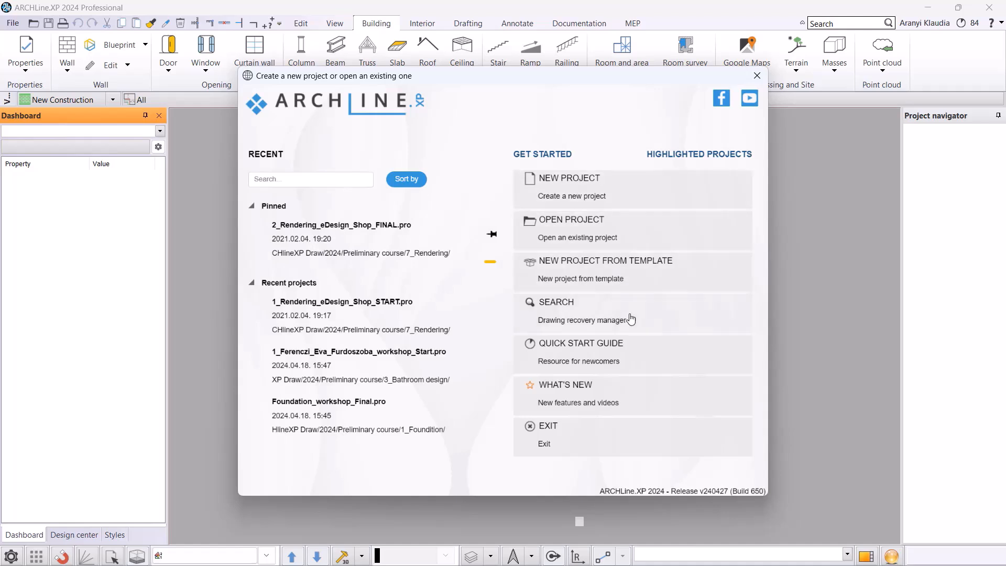
Create a new project and accept the default project properties.
{"action": "left_click", "coordinate": [591, 186]}
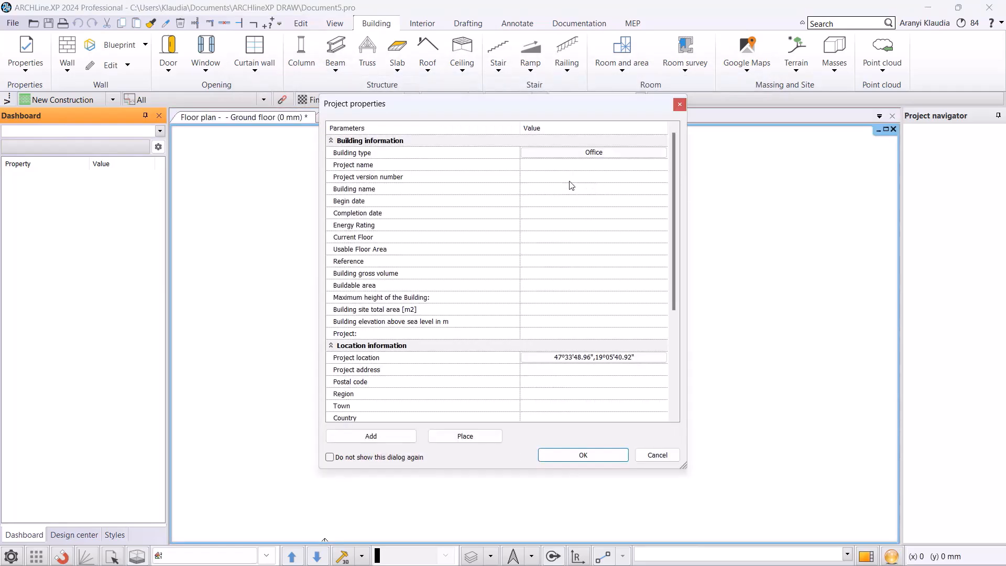
{"action": "left_click", "coordinate": [589, 455]}
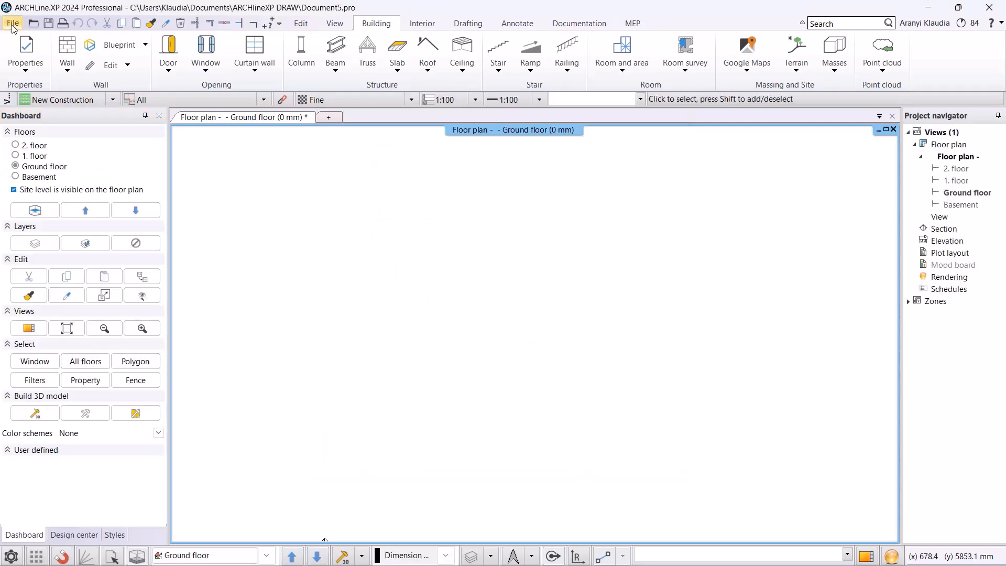
Save the project as Foundation_AK in the 1_Foundition folder inside 2024\Preliminary course.
{"action": "left_click", "coordinate": [9, 25]}
{"action": "left_click", "coordinate": [85, 102]}
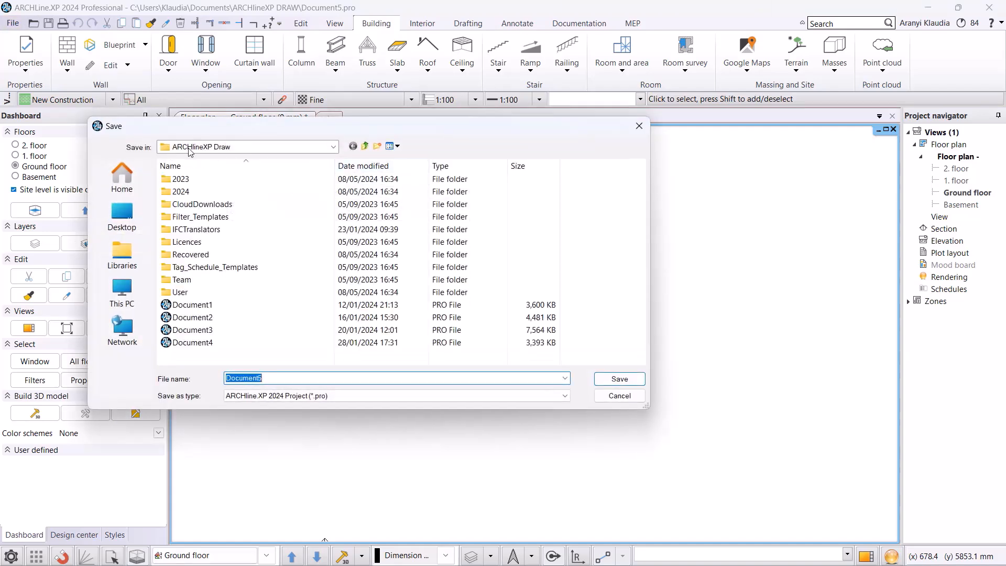
{"action": "double_click", "coordinate": [199, 192]}
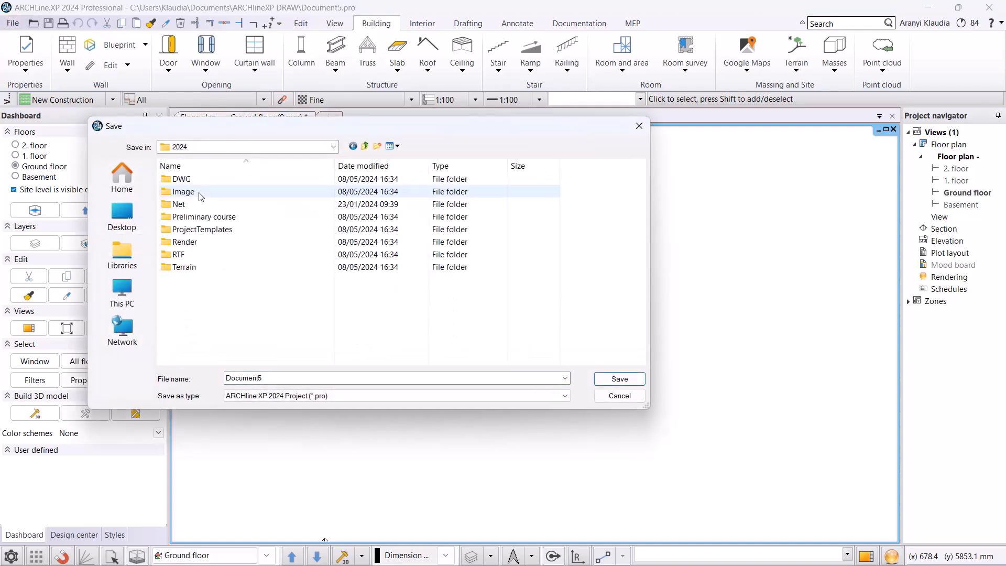
{"action": "left_click", "coordinate": [198, 218]}
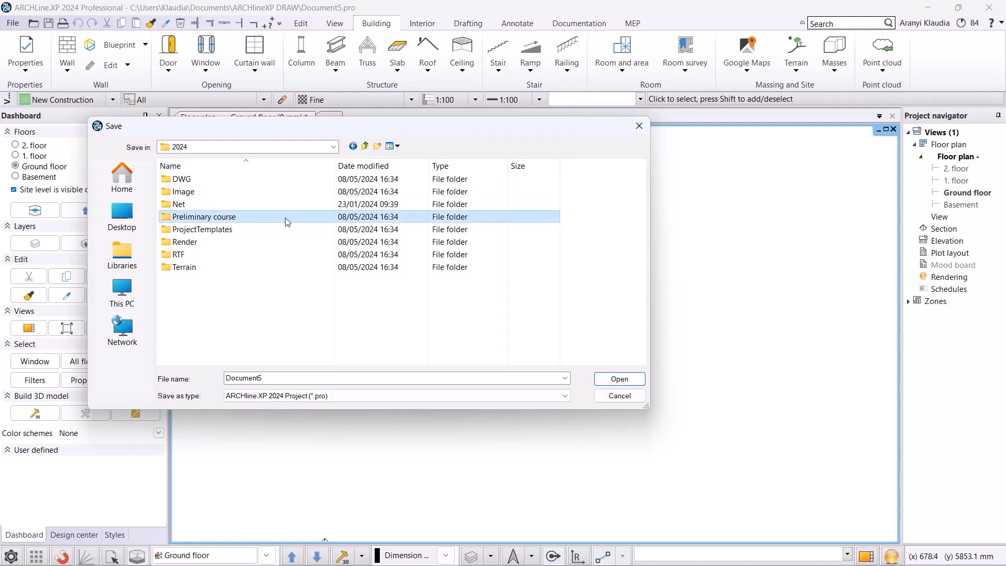
{"action": "double_click", "coordinate": [251, 221]}
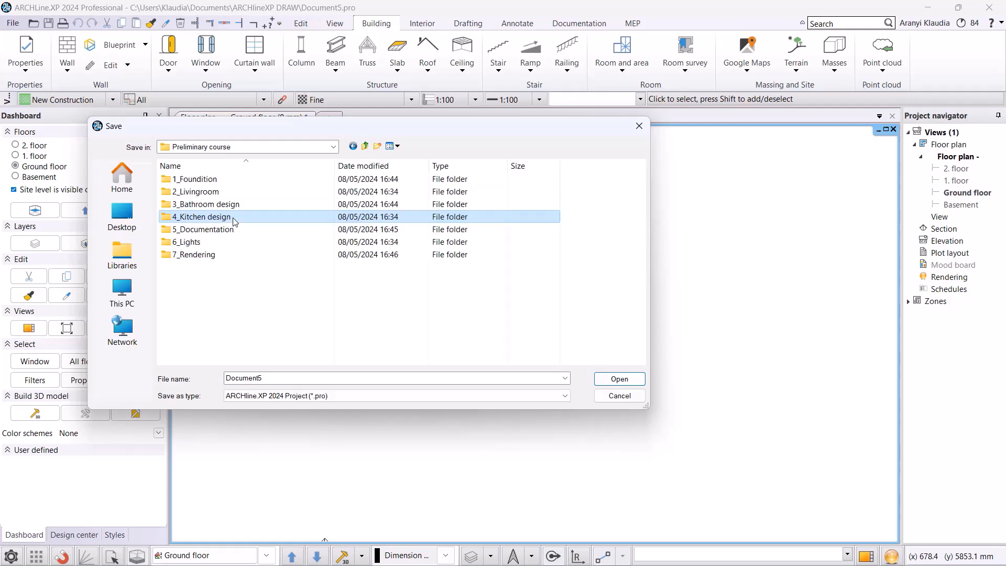
{"action": "left_click", "coordinate": [199, 182]}
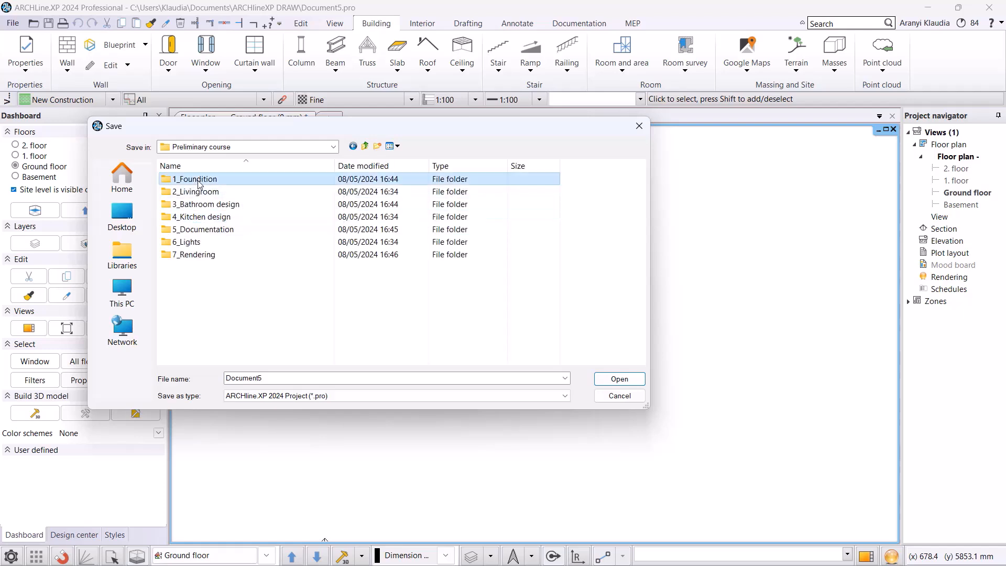
{"action": "double_click", "coordinate": [198, 181]}
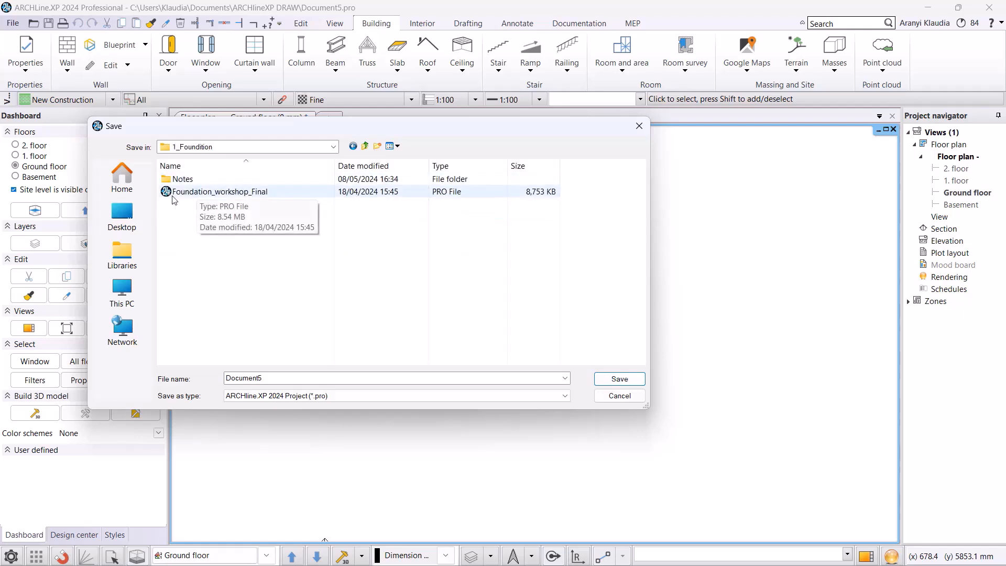
{"action": "left_click", "coordinate": [254, 193]}
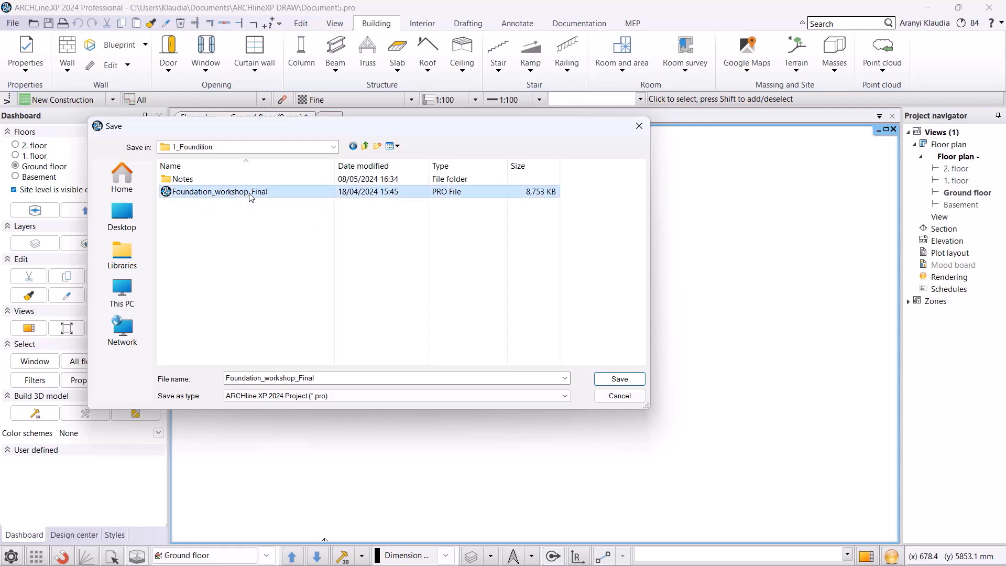
{"action": "left_click_drag", "start_coordinate": [328, 378], "coordinate": [266, 388]}
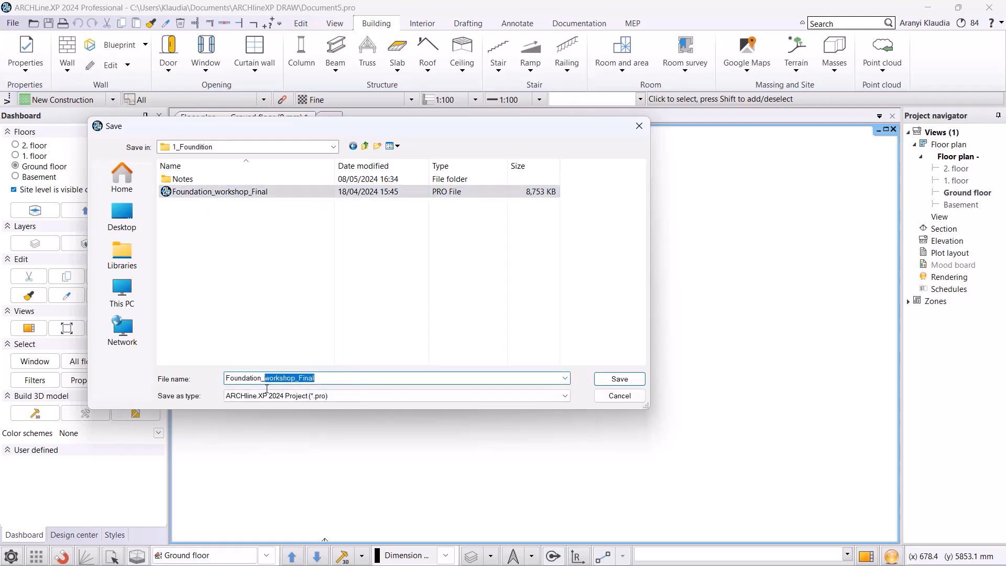
{"action": "type", "text": "AK"}
{"action": "left_click", "coordinate": [611, 380]}
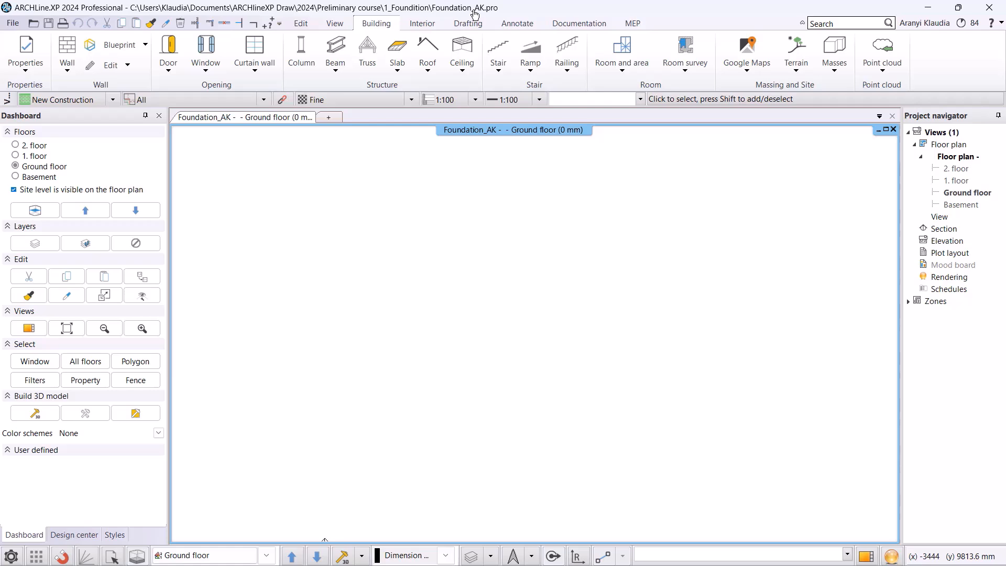
Review the project file commands and the Interior and Drafting tool sets, including the Tiling commands.
{"action": "left_click", "coordinate": [13, 24]}
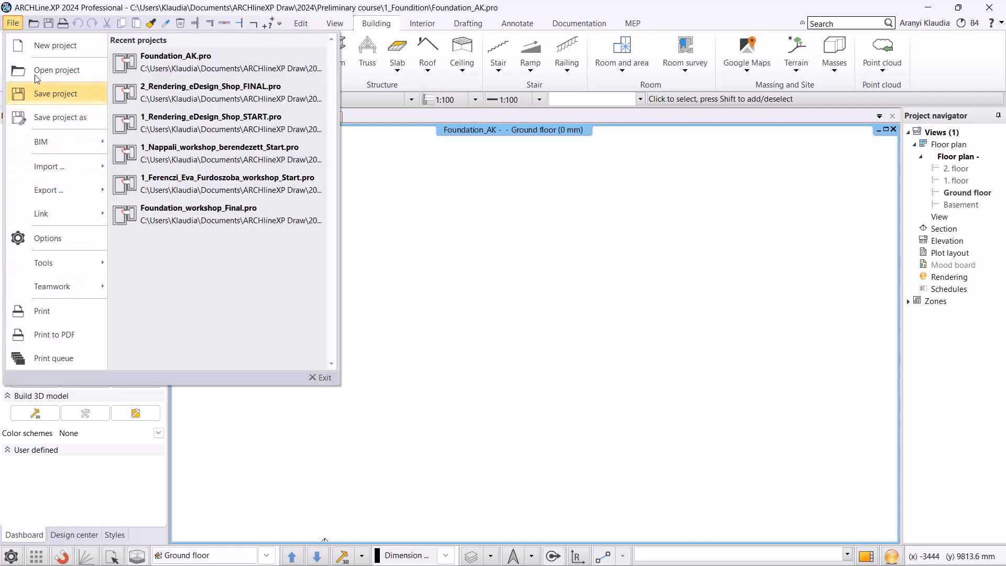
{"action": "left_click", "coordinate": [13, 23]}
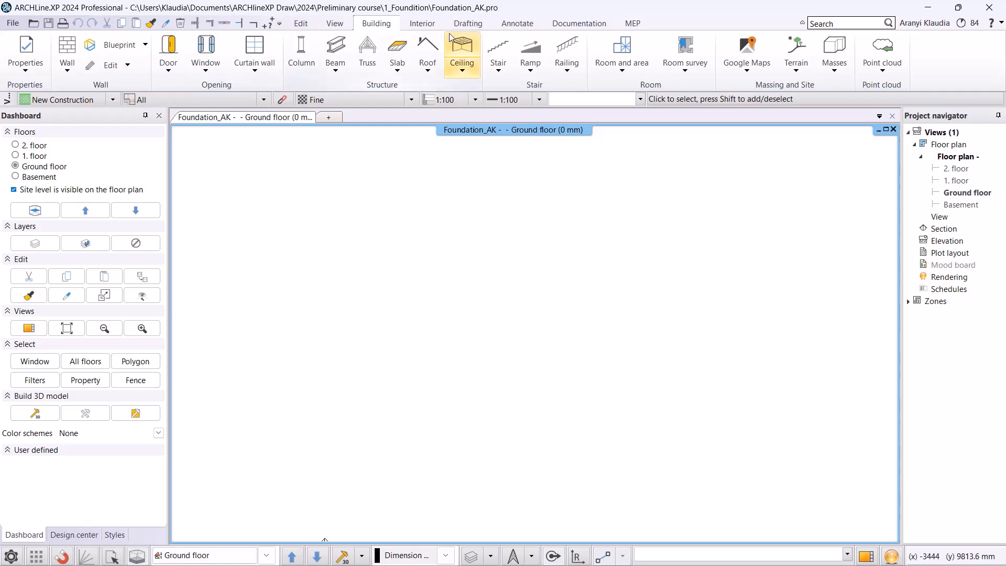
{"action": "left_click", "coordinate": [430, 29]}
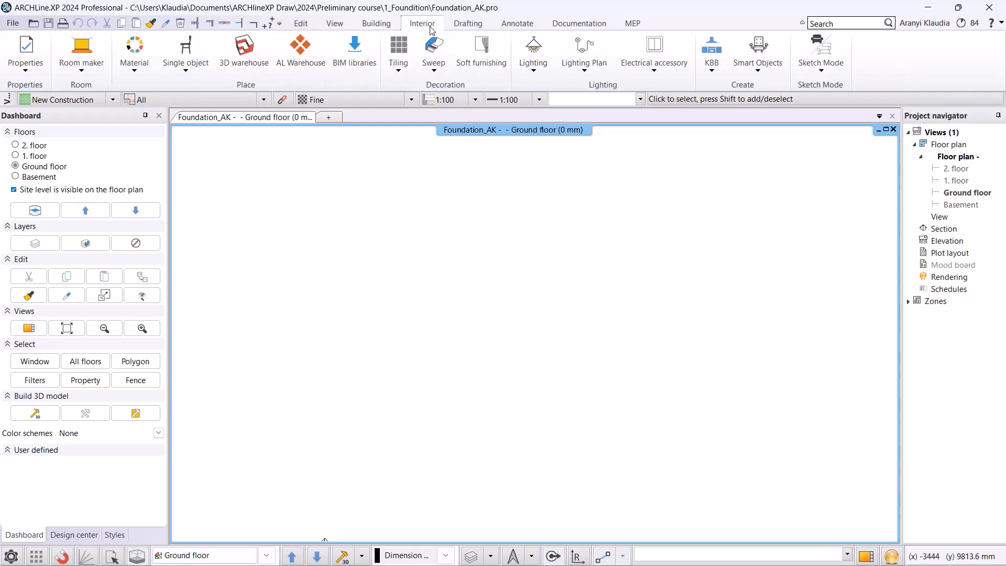
{"action": "left_click", "coordinate": [464, 29]}
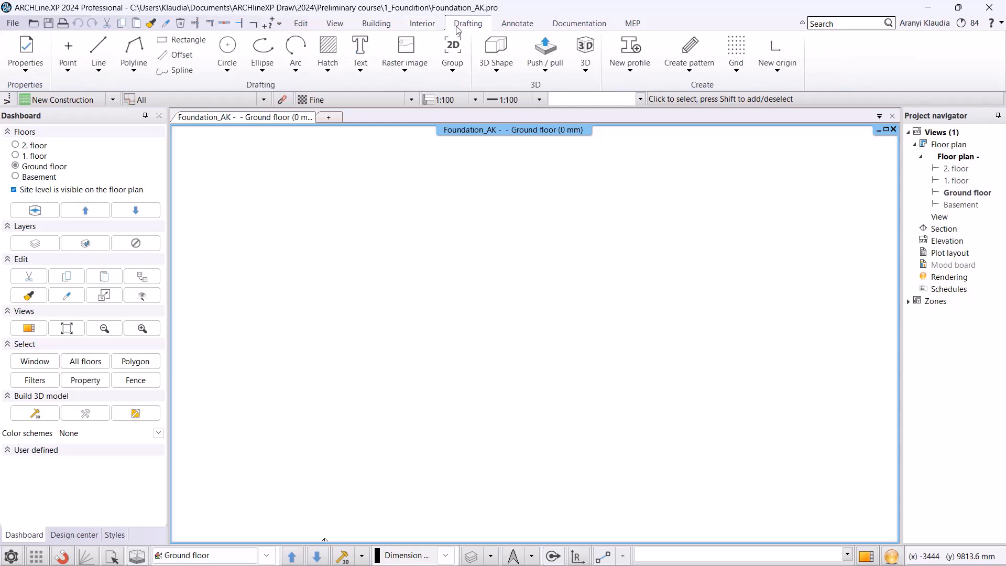
{"action": "left_click", "coordinate": [419, 29]}
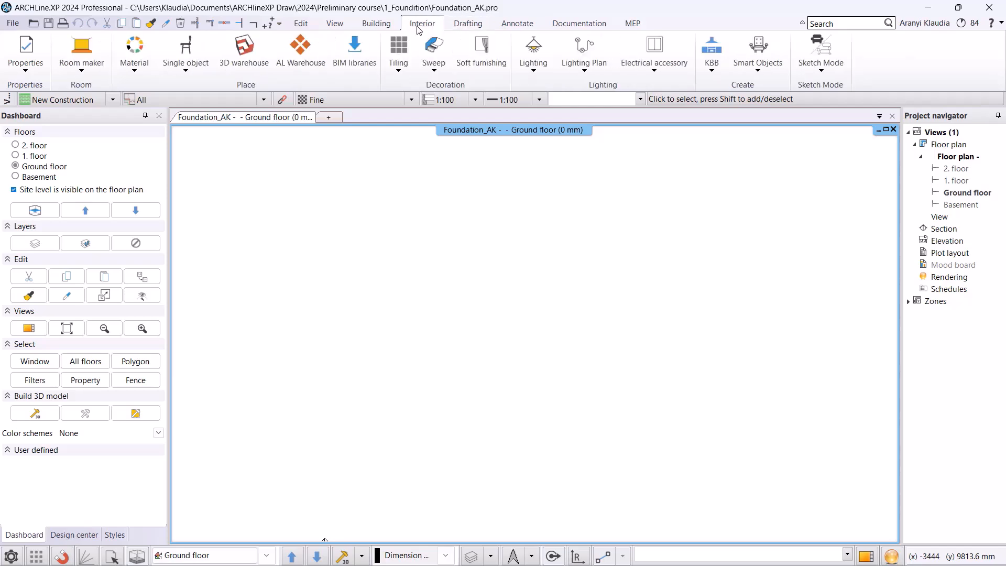
{"action": "left_click", "coordinate": [405, 73]}
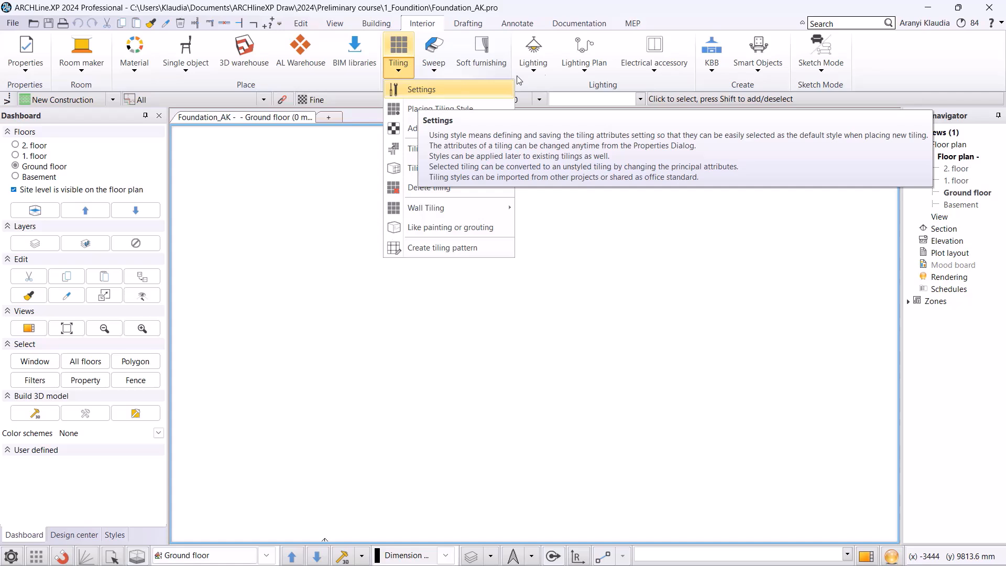
{"action": "left_click", "coordinate": [747, 30]}
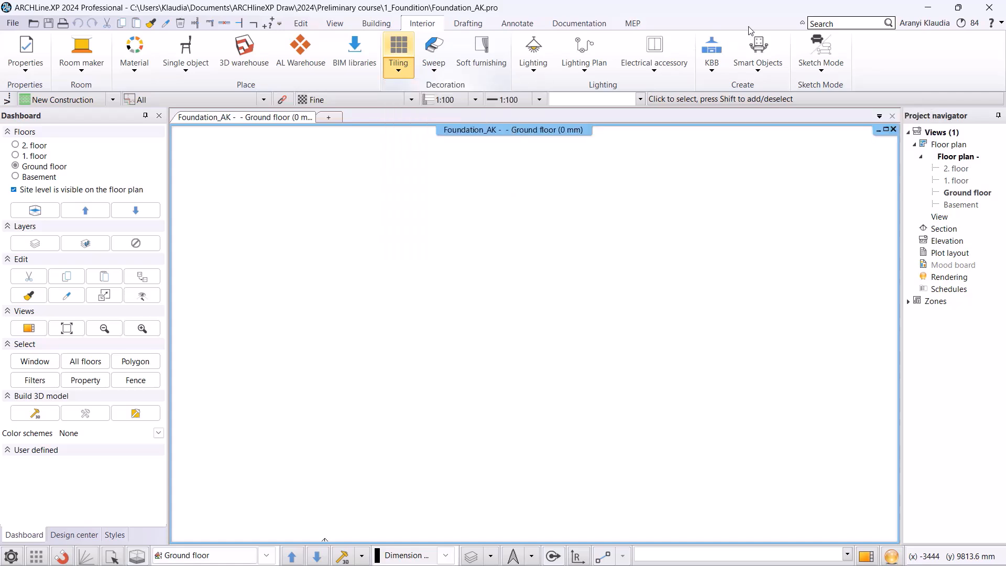
Minimize and restore the ribbon, and set the Project navigator to hide automatically.
{"action": "left_click", "coordinate": [802, 25]}
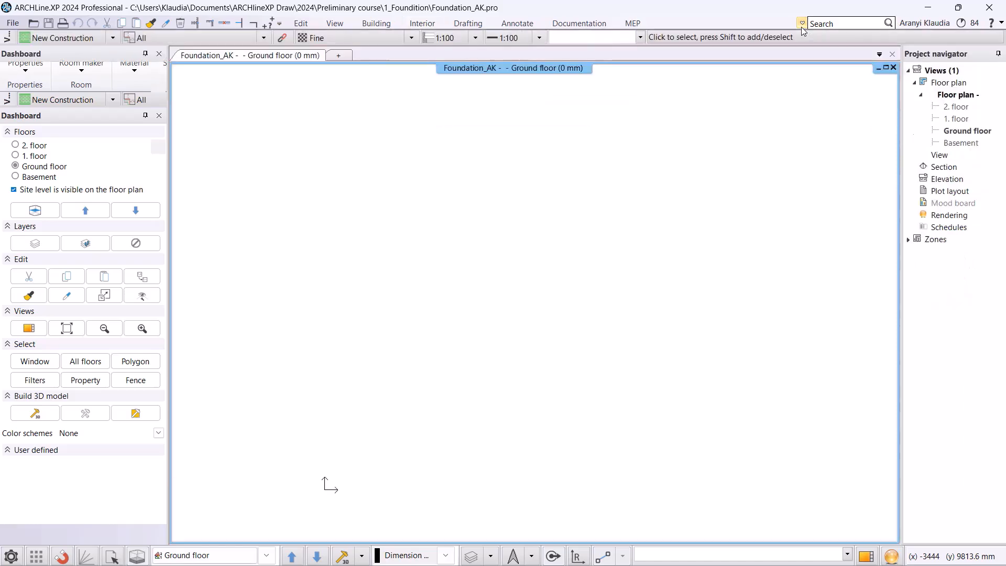
{"action": "left_click", "coordinate": [801, 25]}
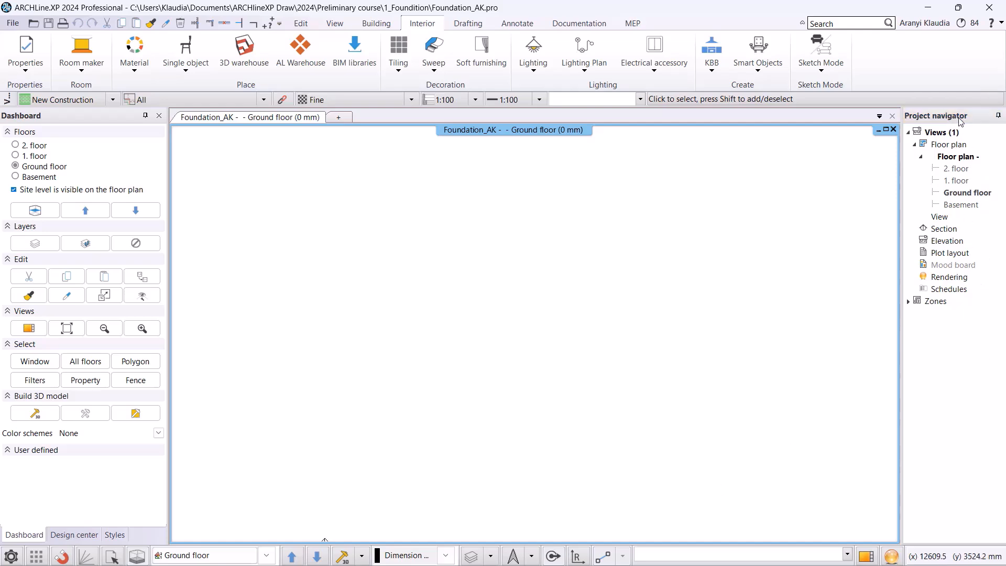
{"action": "left_click", "coordinate": [998, 116]}
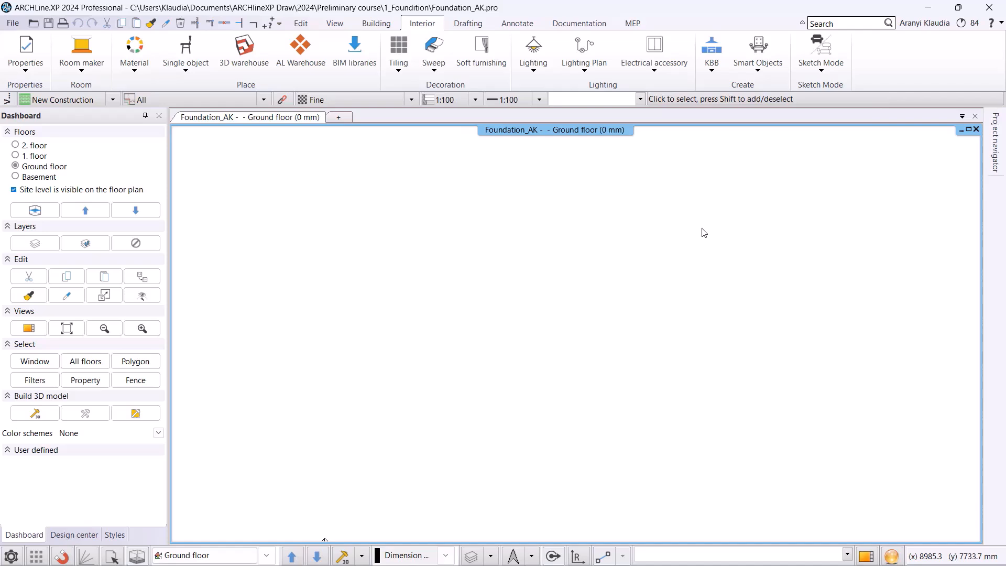
{"action": "mouse_move", "coordinate": [1001, 144]}
{"action": "left_click", "coordinate": [413, 100]}
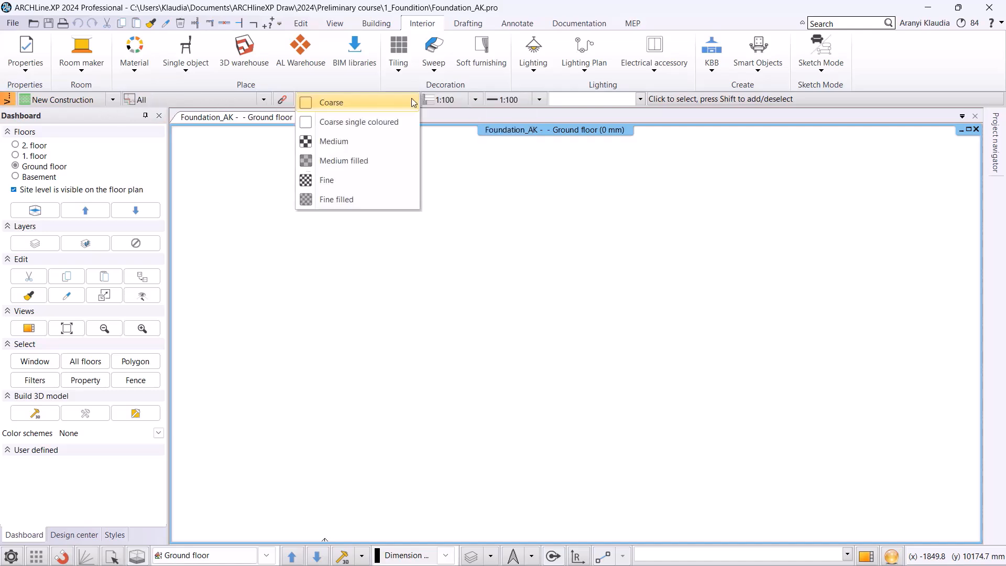
{"action": "left_click", "coordinate": [477, 101]}
{"action": "left_click", "coordinate": [478, 102]}
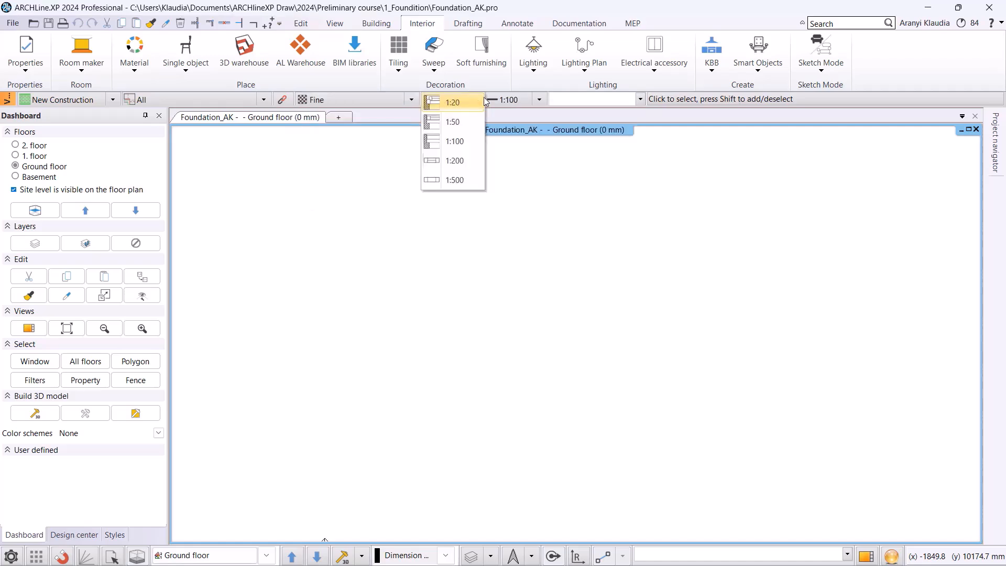
{"action": "left_click", "coordinate": [540, 100]}
{"action": "left_click", "coordinate": [640, 99]}
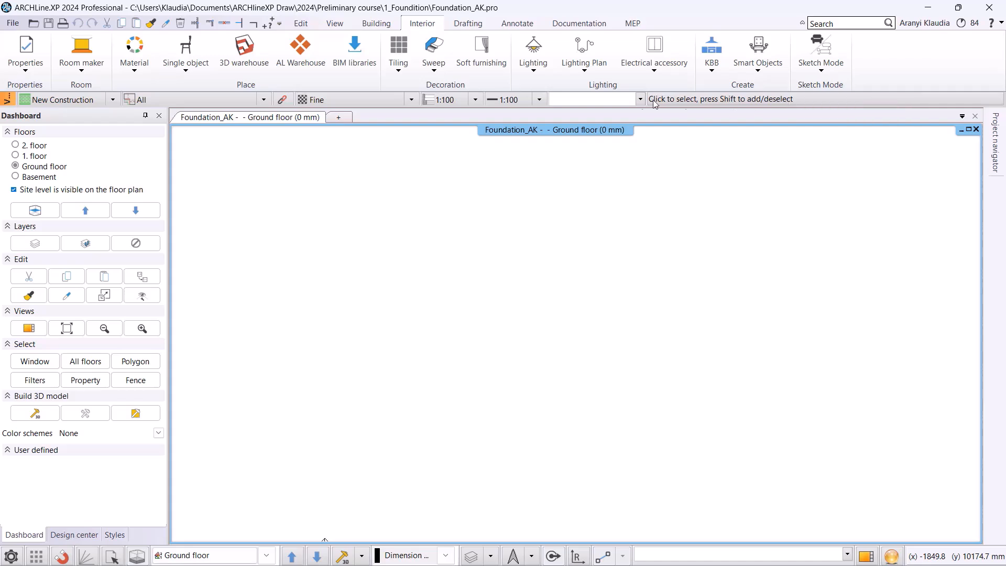
Reset the program interface to its factory default layout.
{"action": "left_click", "coordinate": [279, 24]}
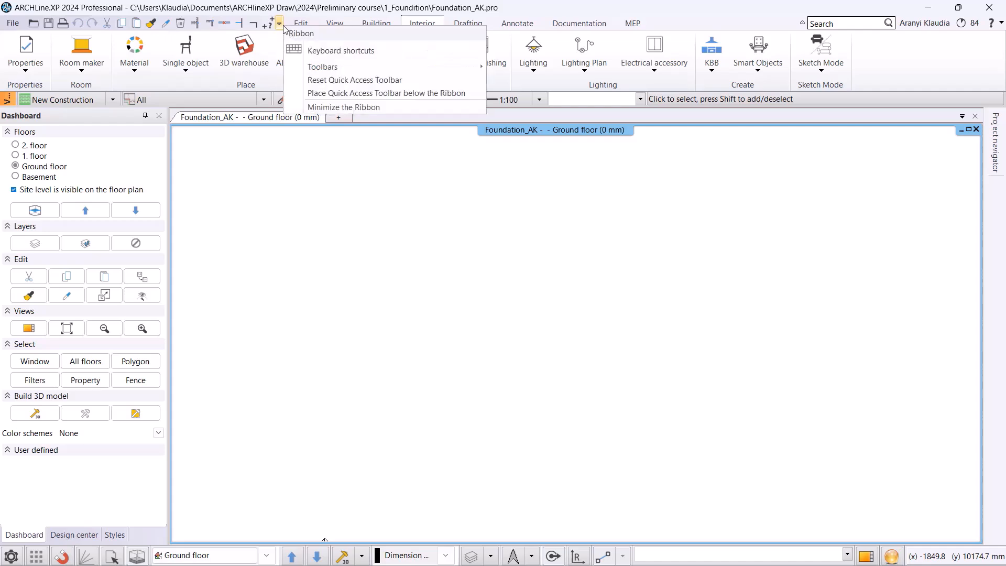
{"action": "mouse_move", "coordinate": [323, 67]}
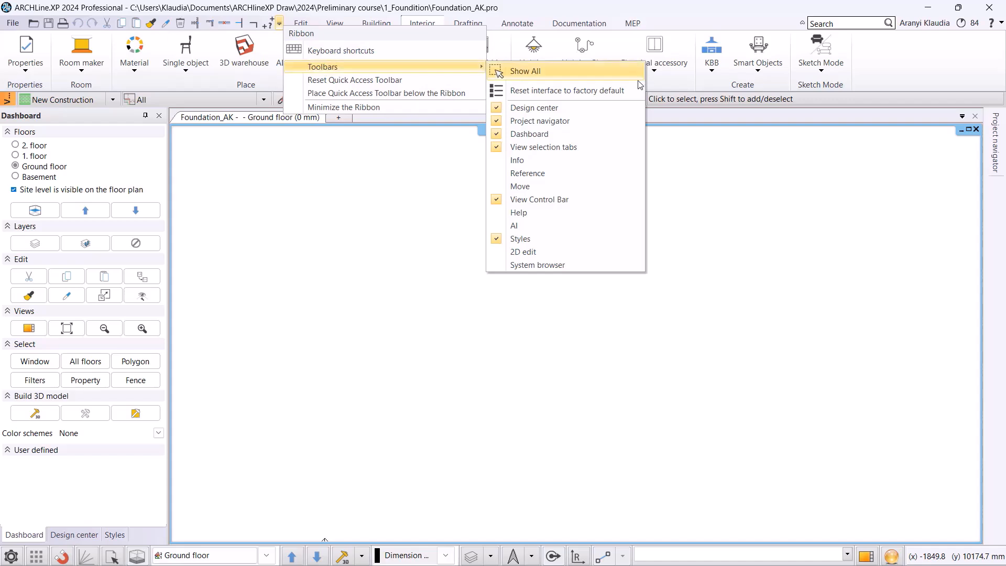
{"action": "left_click", "coordinate": [602, 93]}
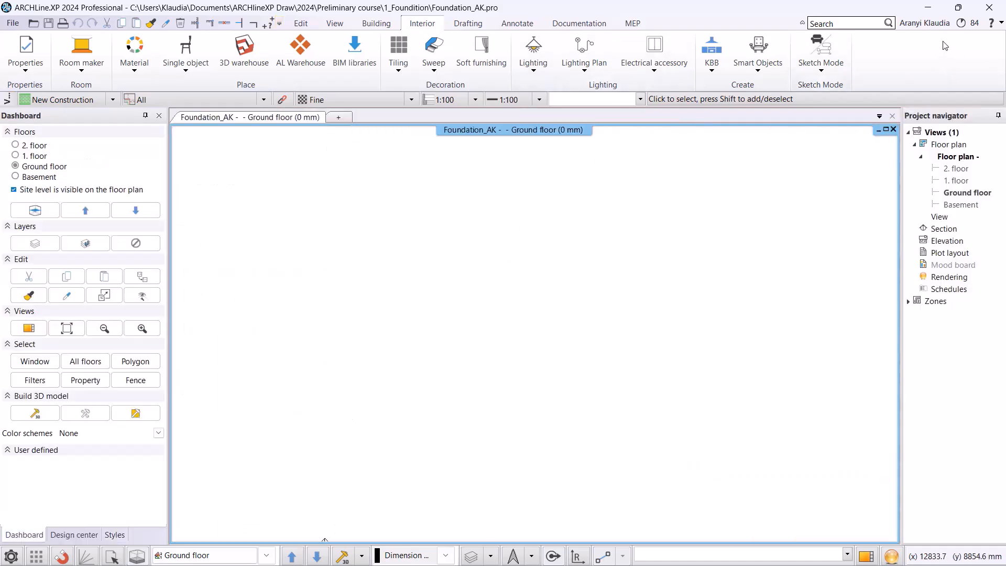
Set the Project navigator to hide automatically so the drawing area widens.
{"action": "left_click", "coordinate": [997, 115]}
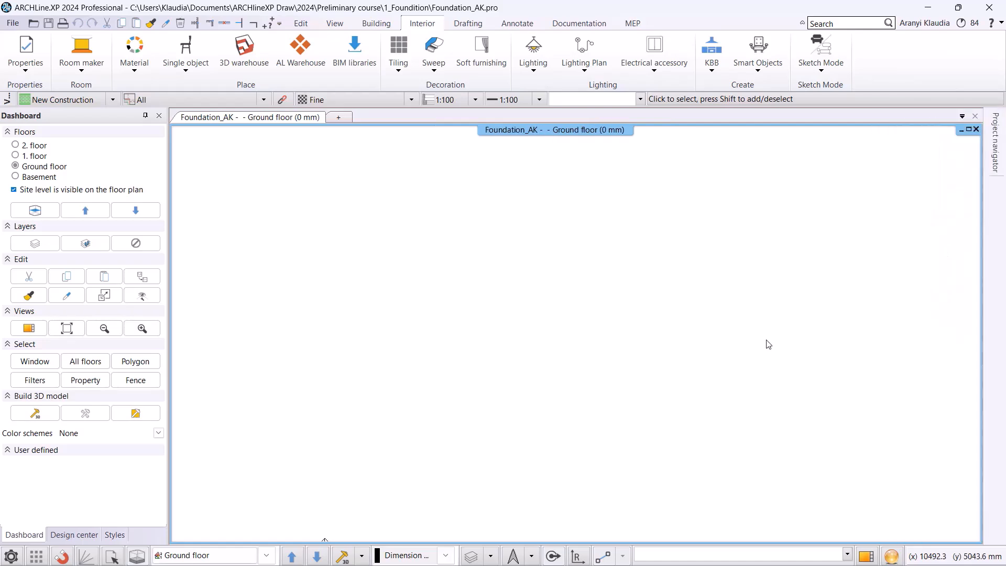
Draw an open chain of six simple lines with a raised middle section and a 45° cut at its upper right corner.
{"action": "left_click", "coordinate": [468, 23]}
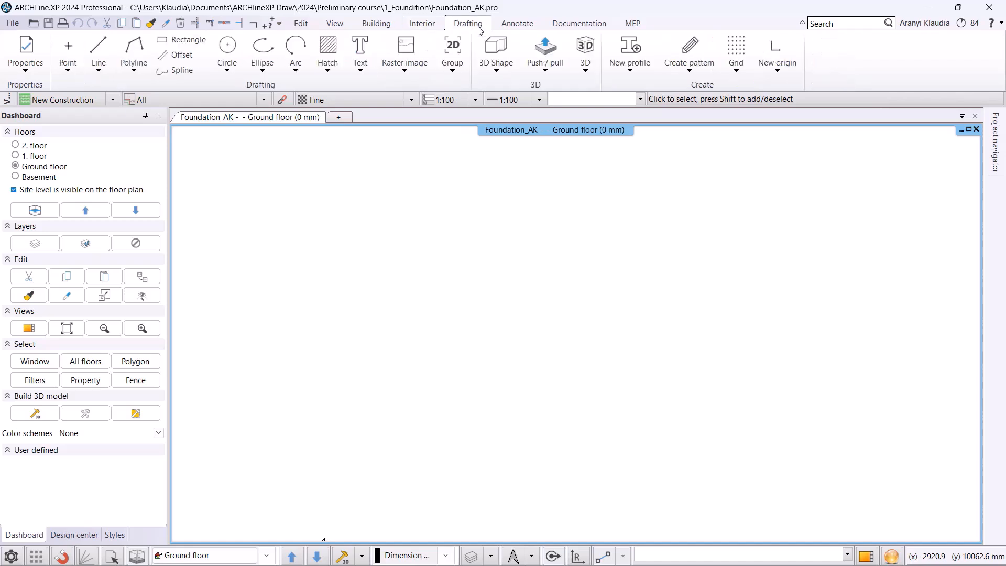
{"action": "left_click", "coordinate": [99, 49]}
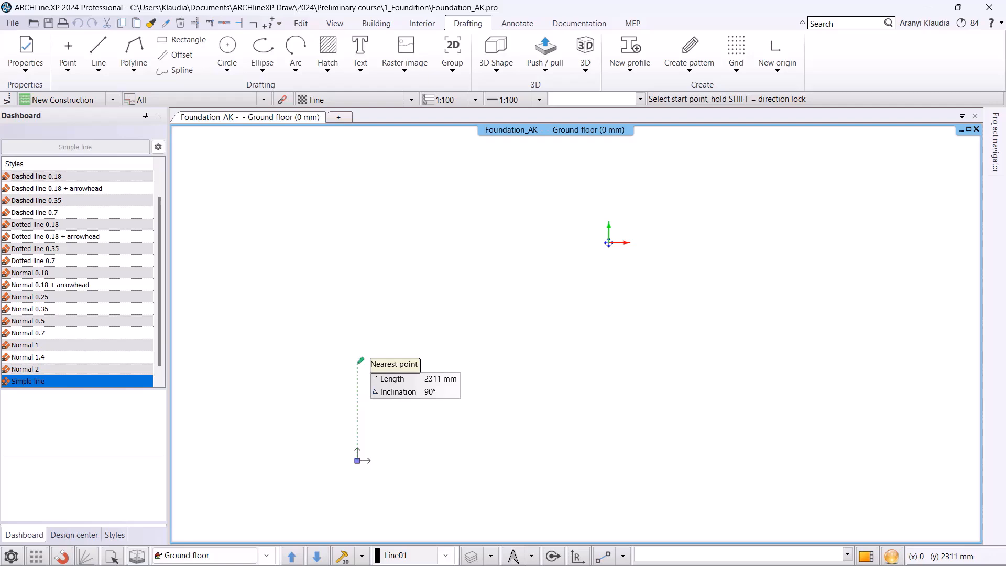
{"action": "left_click", "coordinate": [358, 363]}
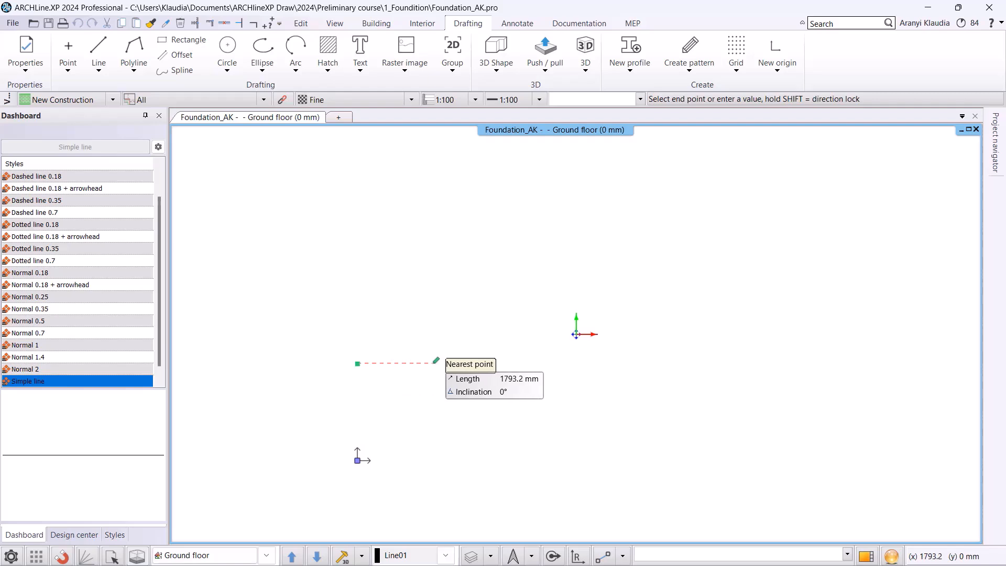
{"action": "left_click", "coordinate": [467, 363]}
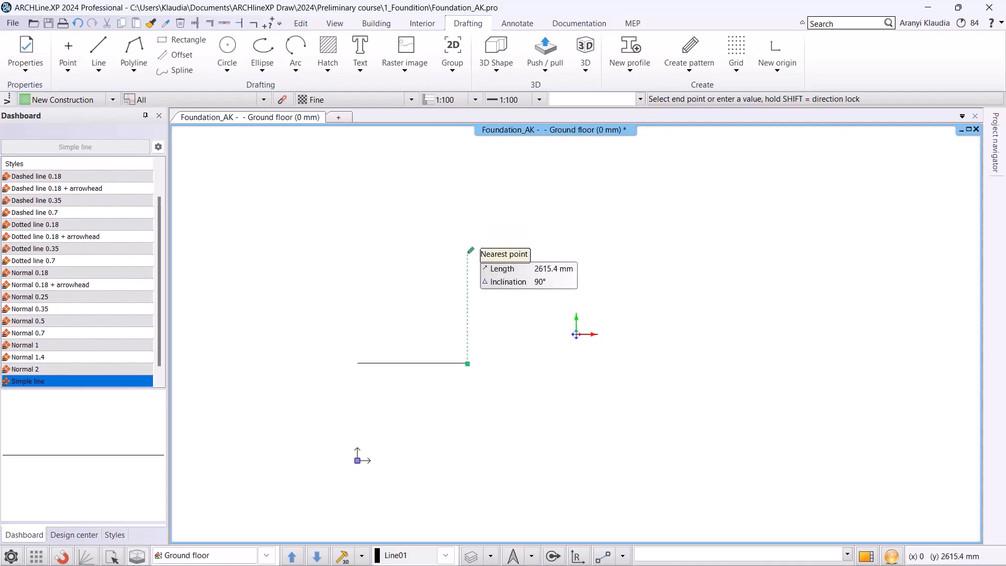
{"action": "left_click", "coordinate": [468, 277]}
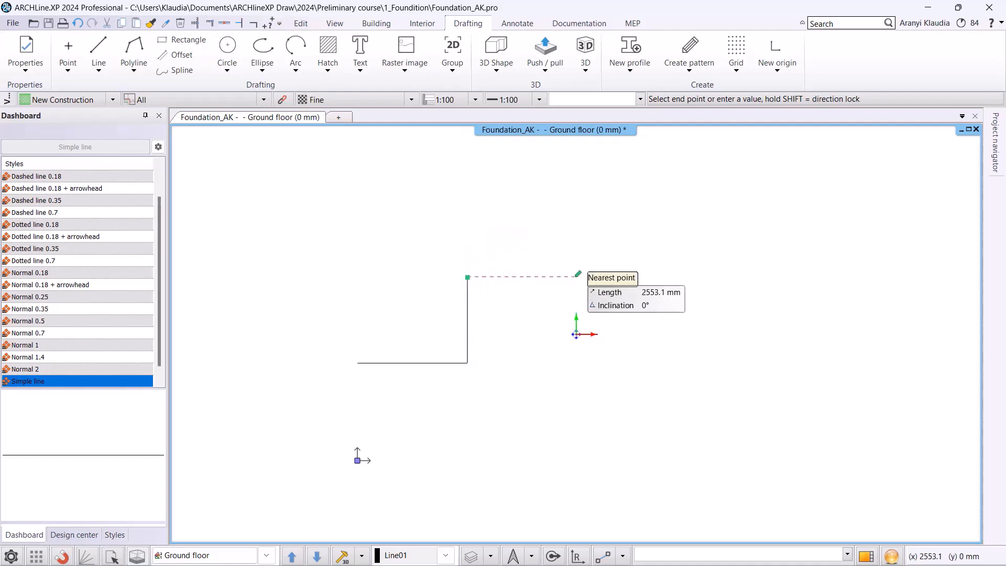
{"action": "left_click", "coordinate": [564, 277]}
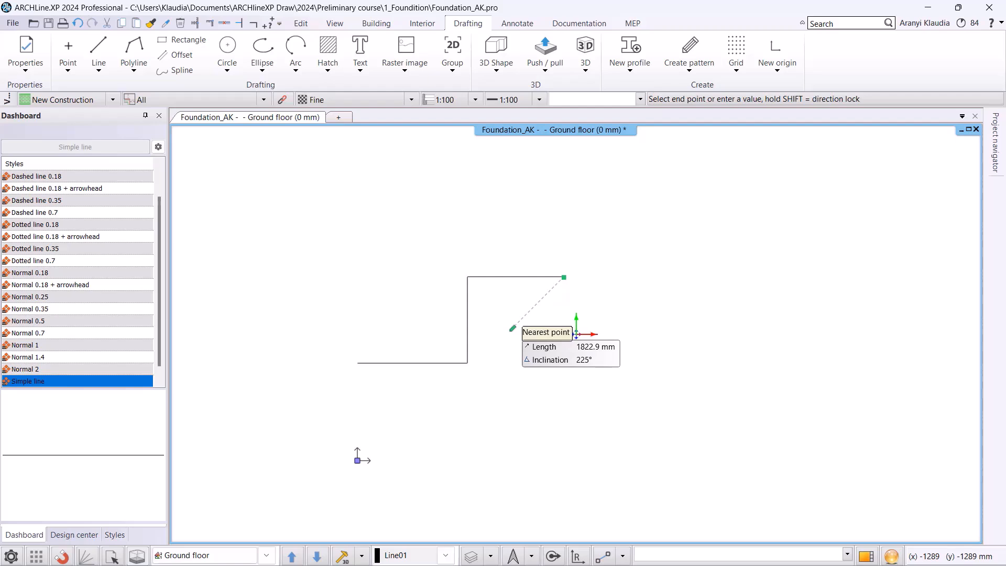
{"action": "left_click", "coordinate": [604, 318]}
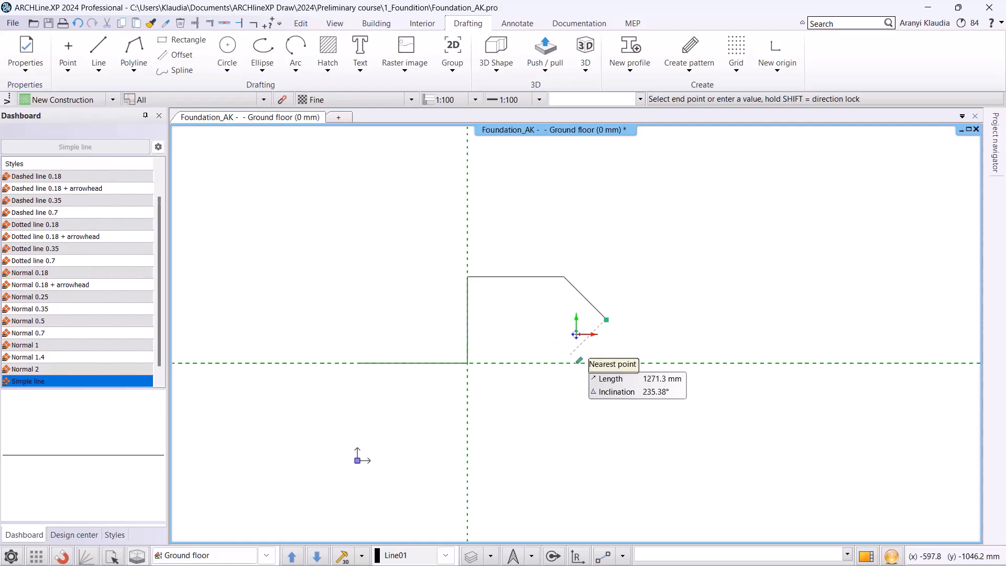
{"action": "left_click", "coordinate": [606, 363]}
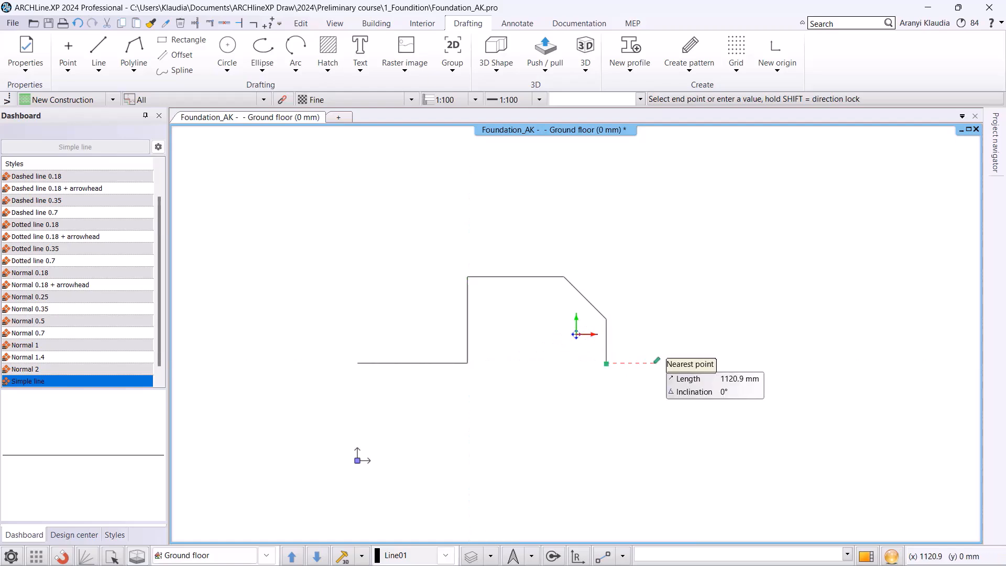
{"action": "left_click", "coordinate": [669, 363]}
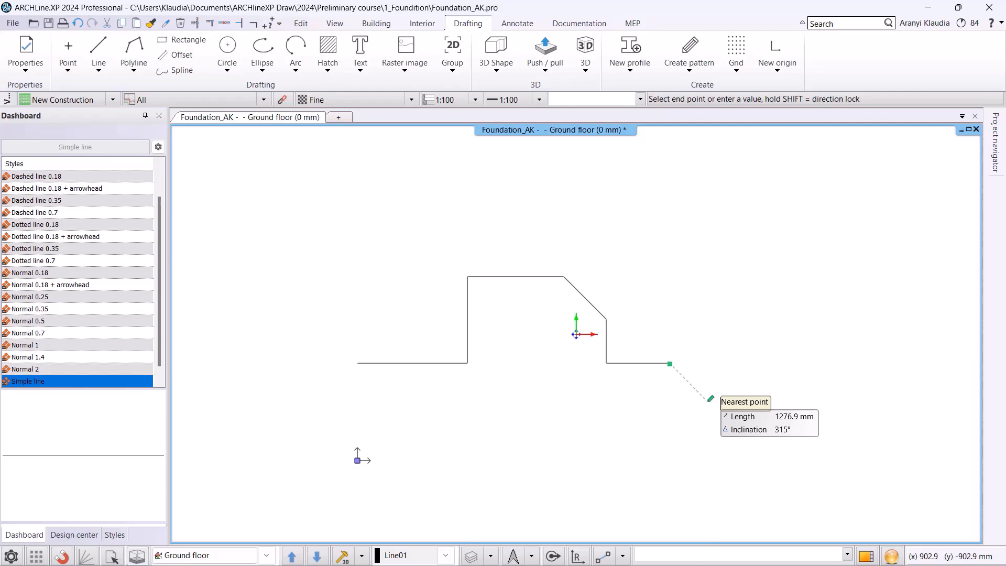
{"action": "key", "text": "Escape"}
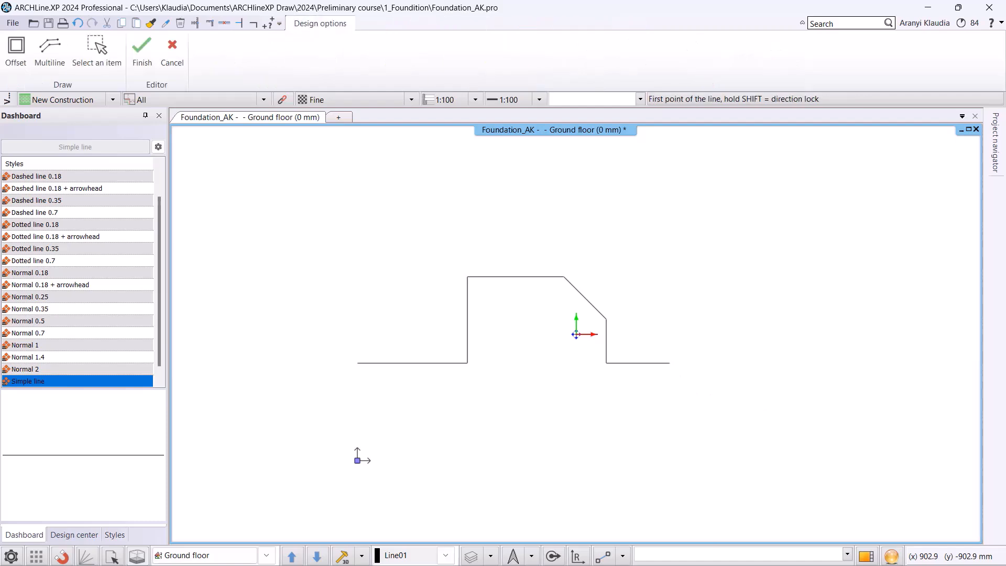
Draw a second open chain of five lines below the first, with a downward recess about 3475 mm wide and 1146 mm deep.
{"action": "left_click", "coordinate": [359, 434]}
{"action": "left_click", "coordinate": [468, 433]}
{"action": "left_click", "coordinate": [468, 480]}
{"action": "left_click", "coordinate": [615, 480]}
{"action": "left_click", "coordinate": [615, 431]}
{"action": "left_click", "coordinate": [674, 431]}
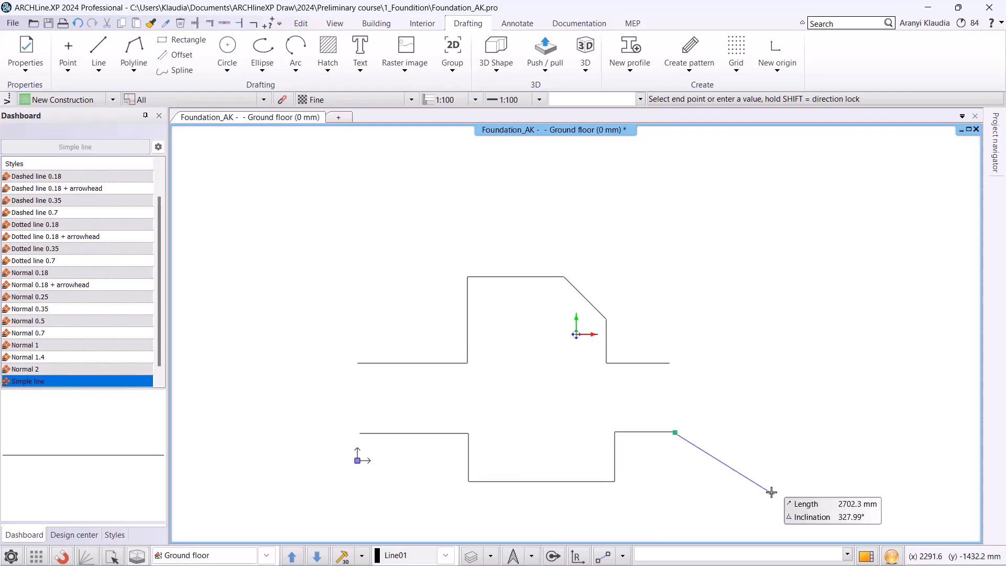
{"action": "key", "text": "Escape"}
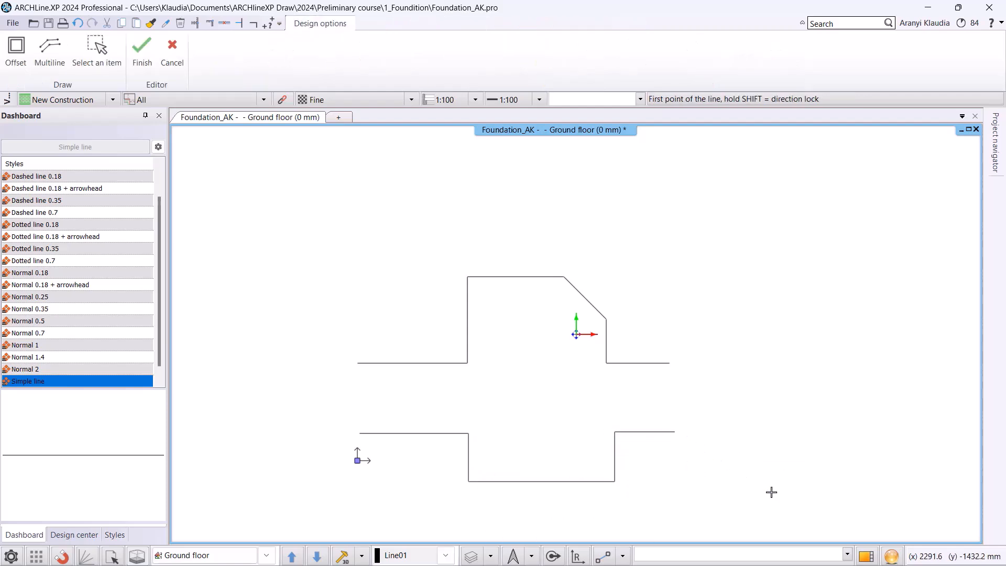
{"action": "key", "text": "Escape"}
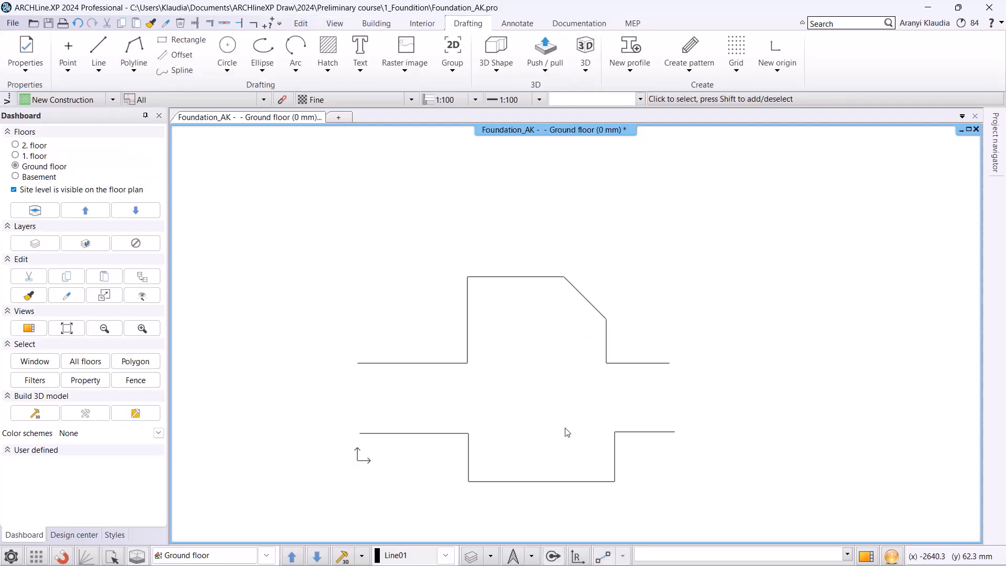
Draw a polyline below both line chains, with a downward recess about 3913 mm wide and 1655 mm deep.
{"action": "scroll", "coordinate": [567, 432], "scroll_direction": "down", "scroll_amount": 2}
{"action": "middle_click_drag", "start_coordinate": [548, 473], "coordinate": [510, 355]}
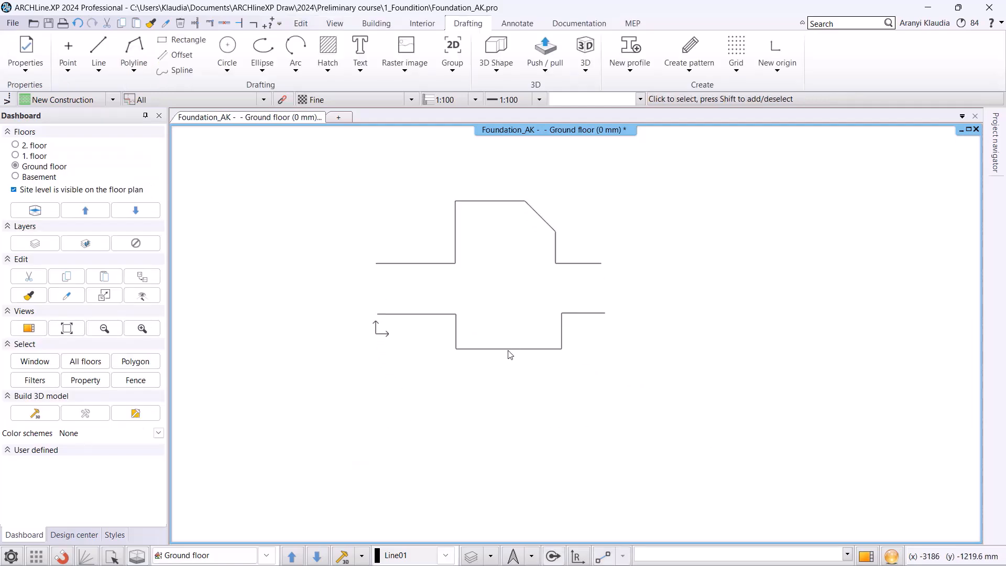
{"action": "left_click", "coordinate": [135, 51]}
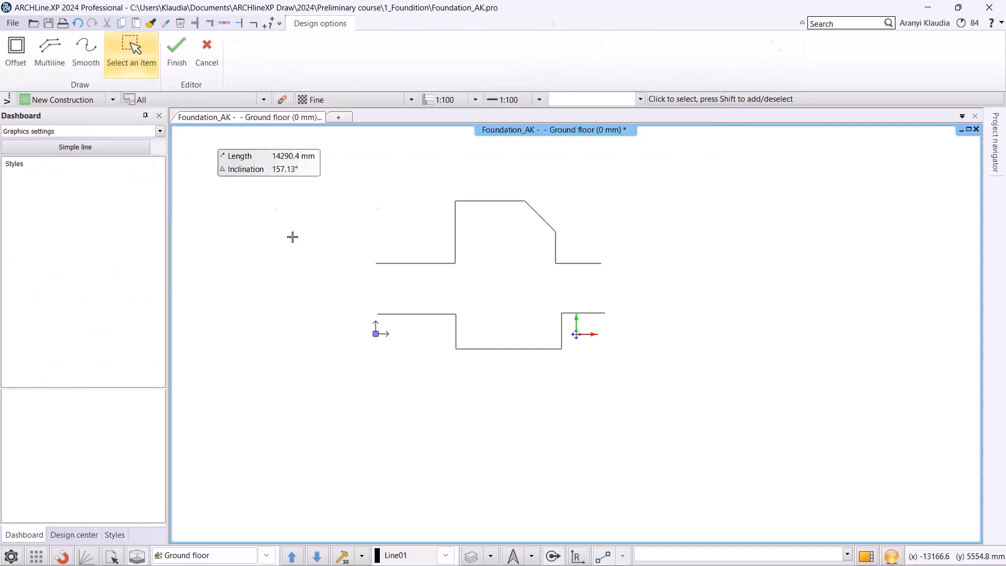
{"action": "left_click", "coordinate": [382, 429]}
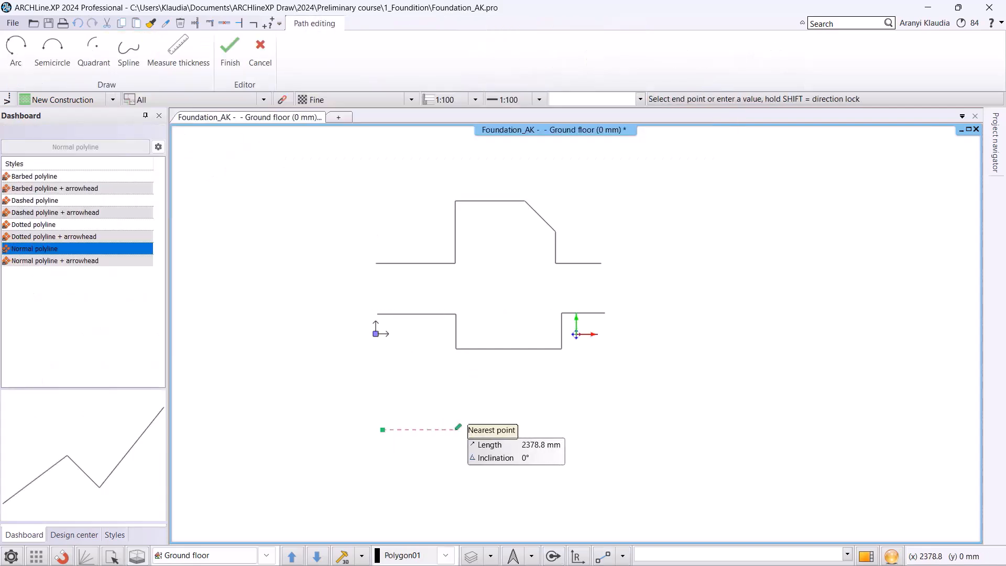
{"action": "left_click", "coordinate": [454, 430]}
{"action": "left_click", "coordinate": [455, 480]}
{"action": "left_click", "coordinate": [574, 480]}
{"action": "left_click", "coordinate": [574, 429]}
{"action": "left_click", "coordinate": [624, 429]}
{"action": "right_click", "coordinate": [625, 430]}
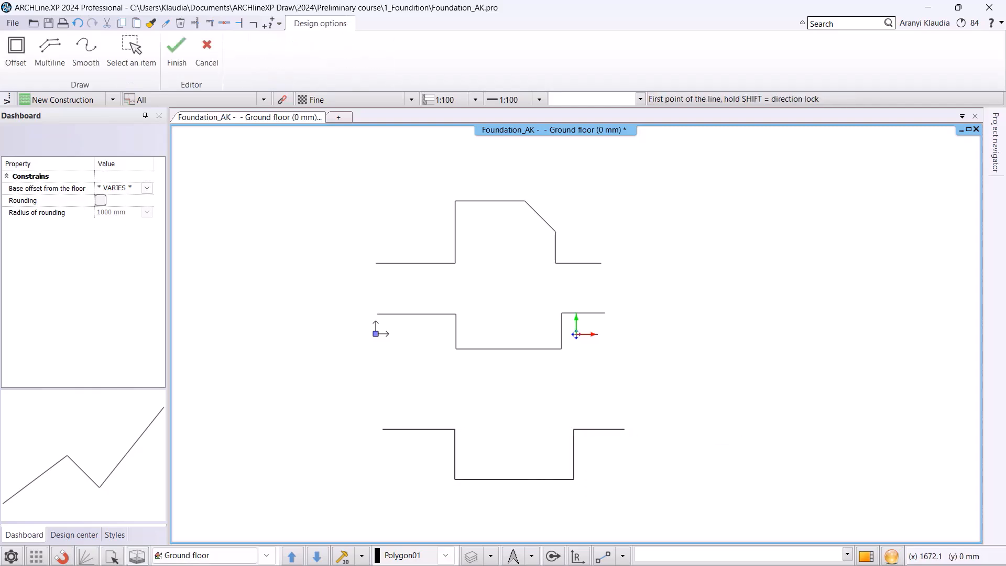
Compare how the separate lines of the middle chain and the lower polyline are selected.
{"action": "left_click", "coordinate": [430, 315]}
{"action": "left_click", "coordinate": [456, 345]}
{"action": "left_click", "coordinate": [503, 349]}
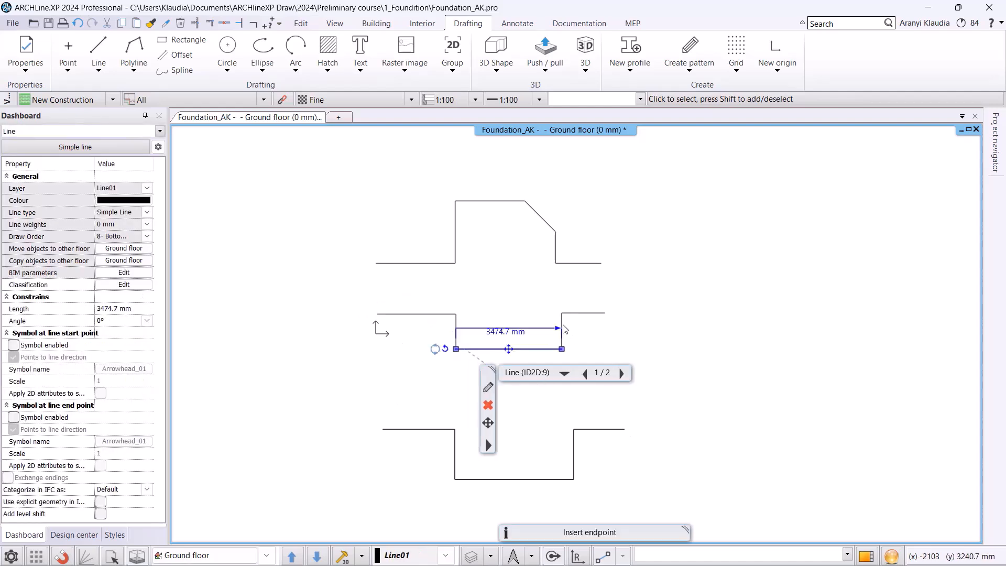
{"action": "left_click", "coordinate": [562, 335]}
{"action": "left_click", "coordinate": [455, 467]}
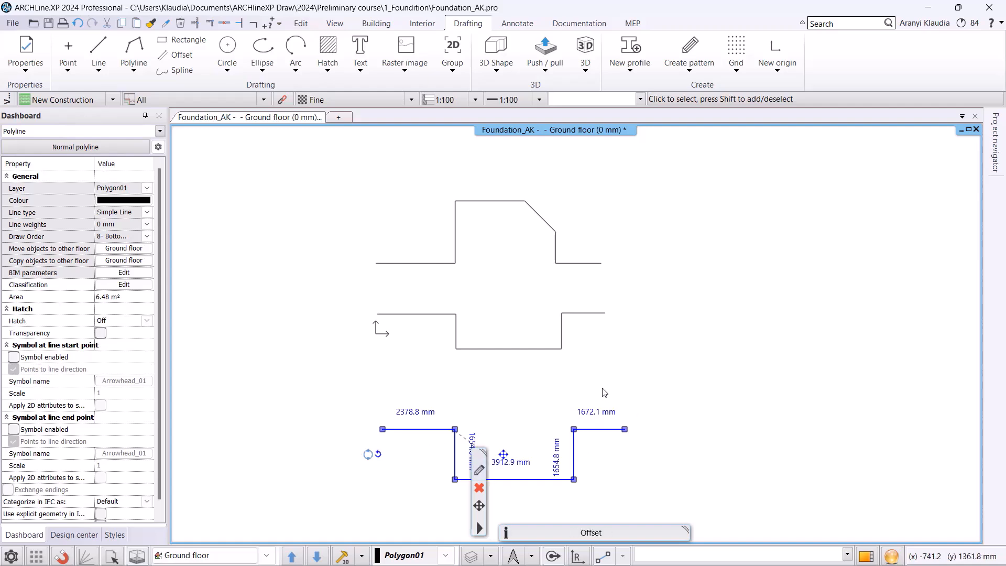
{"action": "left_click", "coordinate": [550, 384]}
{"action": "left_click", "coordinate": [574, 360]}
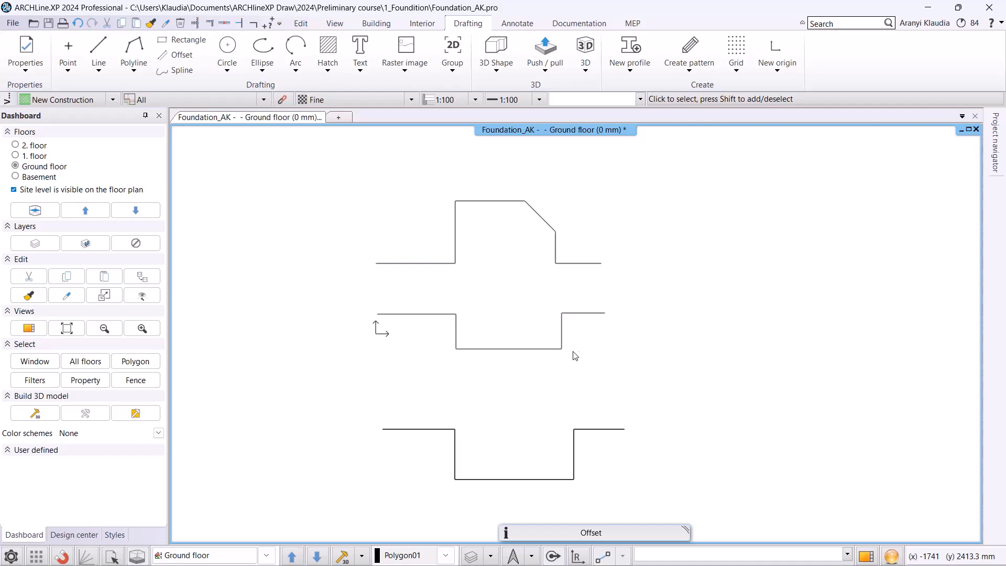
Turn the middle chain of lines into one polyline by selecting its chain end, and check the selection.
{"action": "left_click", "coordinate": [591, 313]}
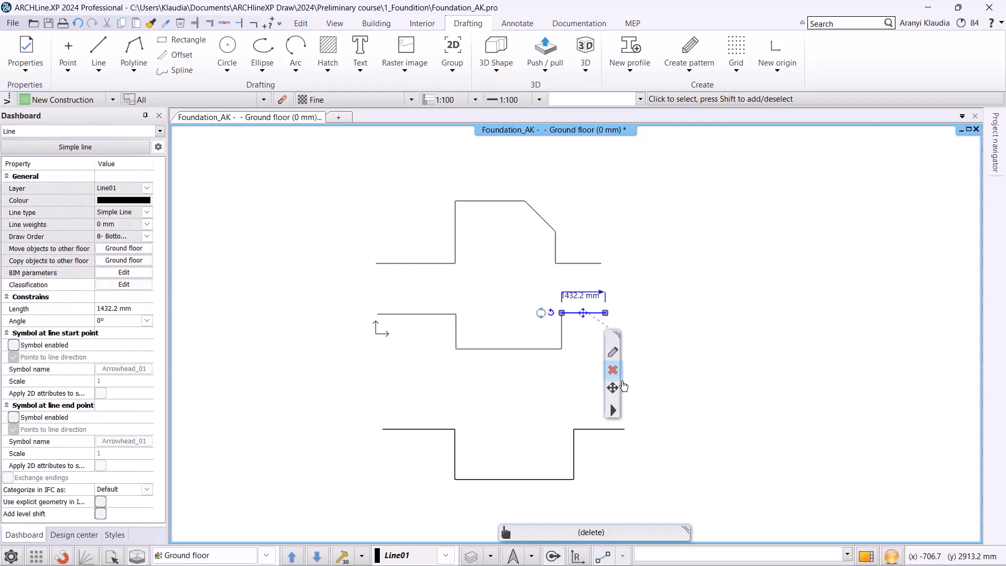
{"action": "left_click", "coordinate": [613, 411]}
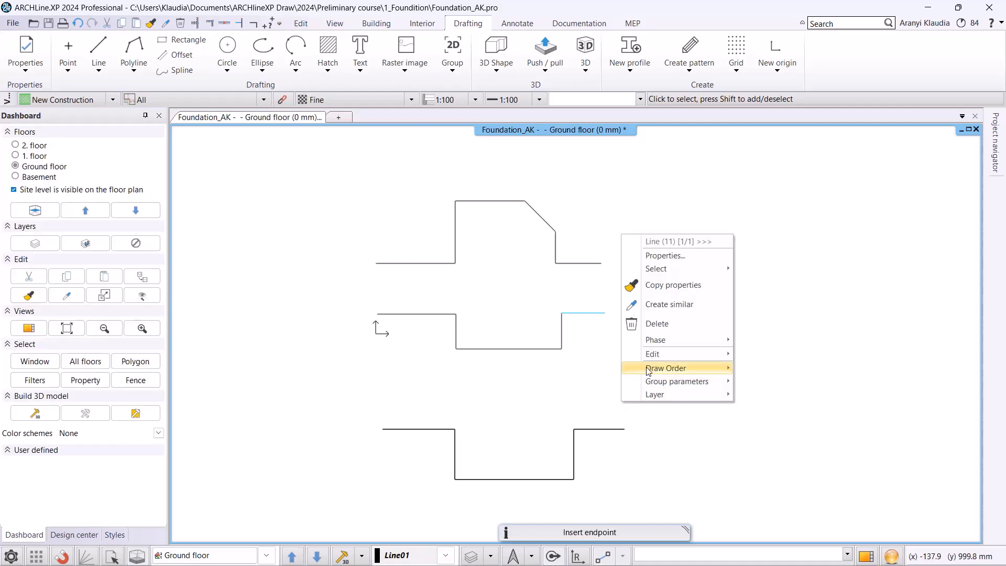
{"action": "mouse_move", "coordinate": [676, 354]}
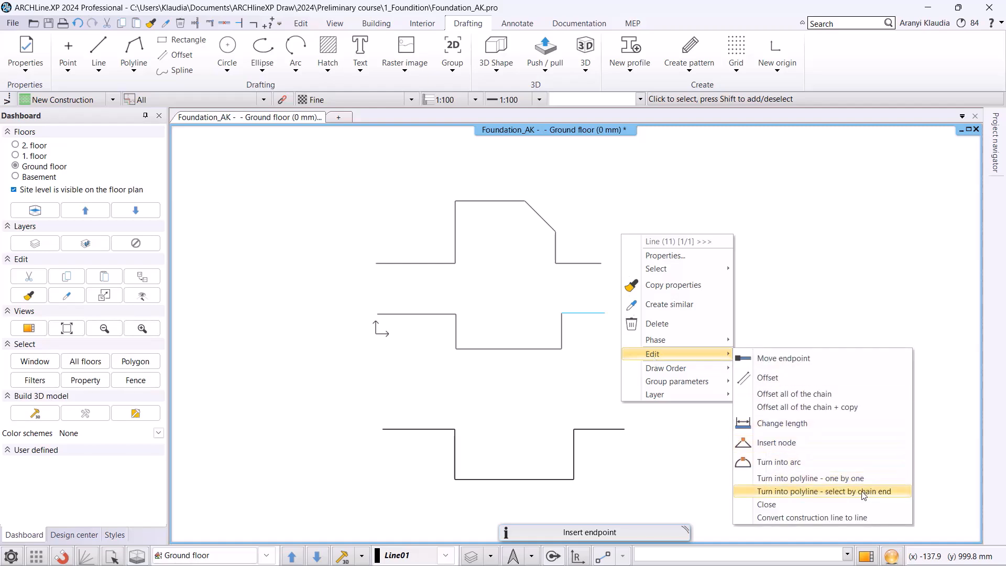
{"action": "left_click", "coordinate": [836, 492]}
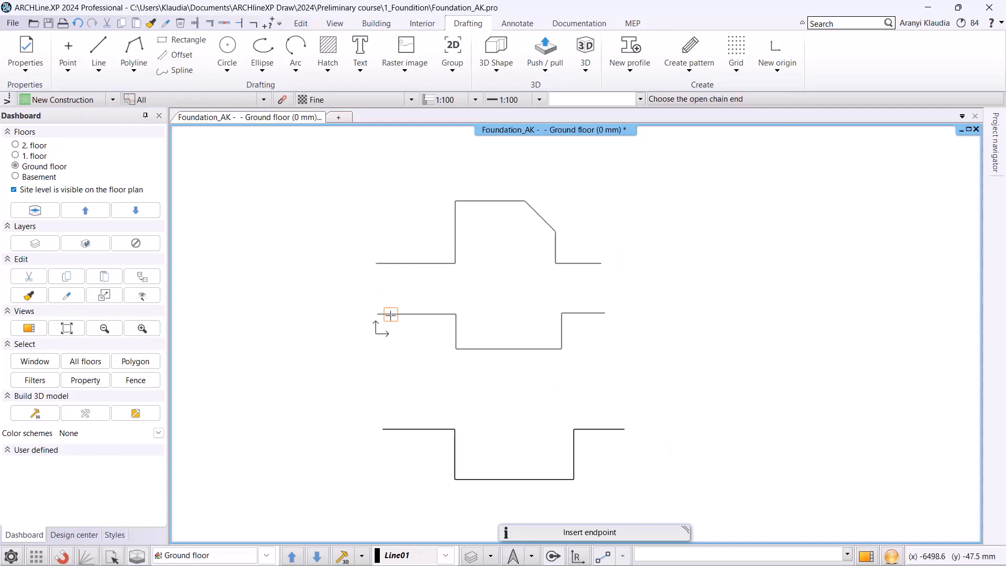
{"action": "left_click", "coordinate": [596, 312]}
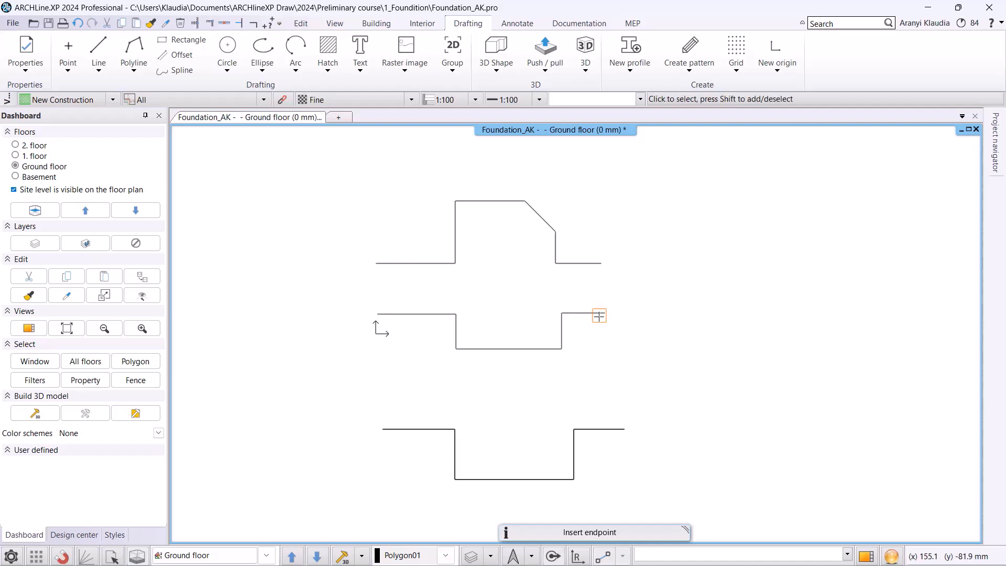
{"action": "left_click", "coordinate": [456, 322]}
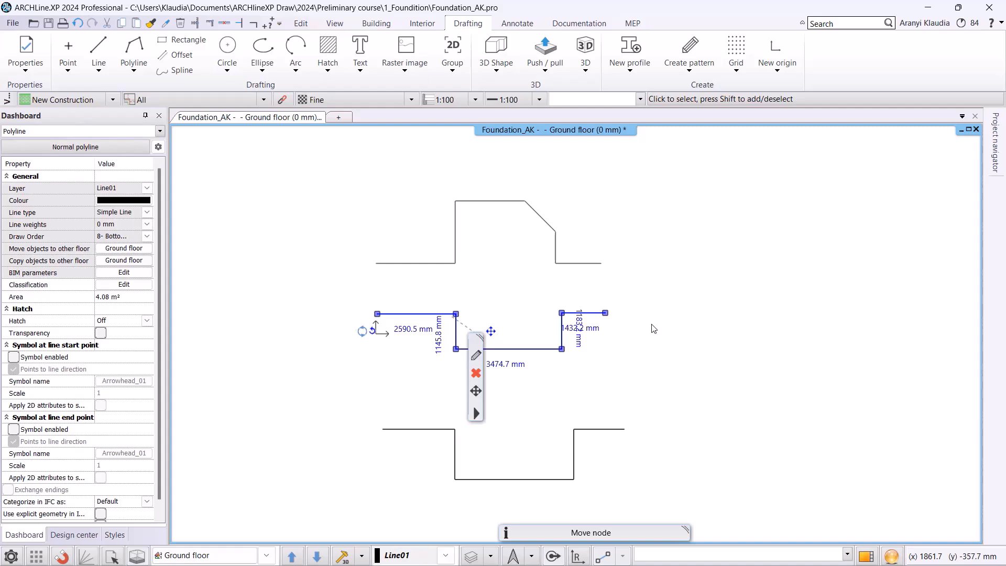
{"action": "left_click", "coordinate": [648, 196]}
{"action": "left_click", "coordinate": [609, 174]}
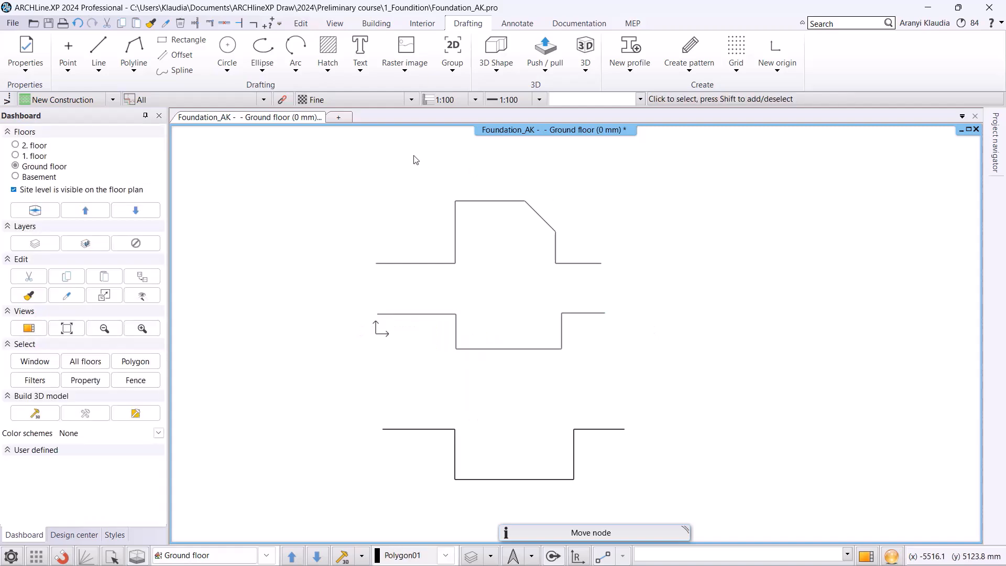
Draw a rectangle about 3361 by 2069 mm to the right of the line shapes and a circle below it.
{"action": "left_click", "coordinate": [193, 45]}
{"action": "left_click", "coordinate": [719, 238]}
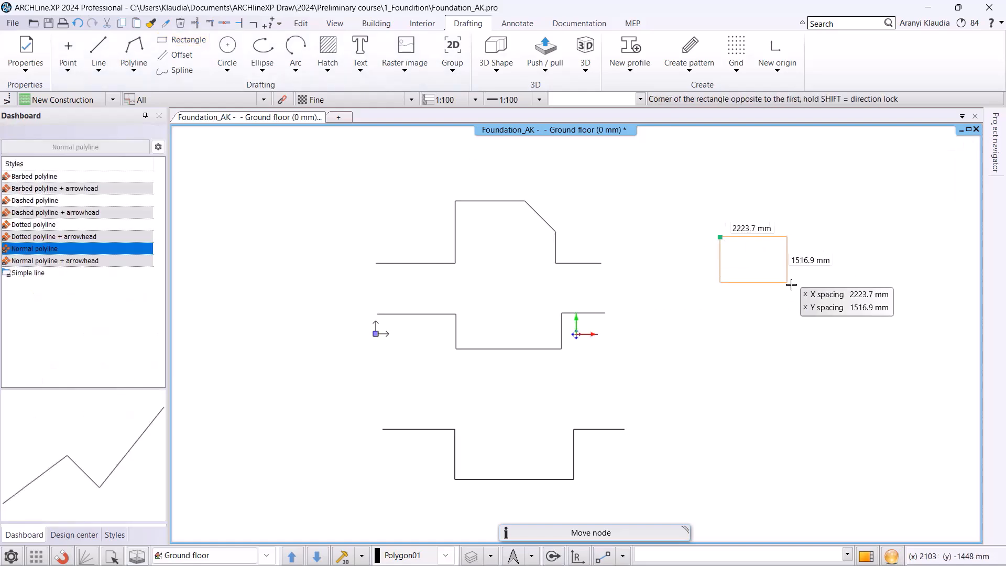
{"action": "left_click", "coordinate": [822, 299]}
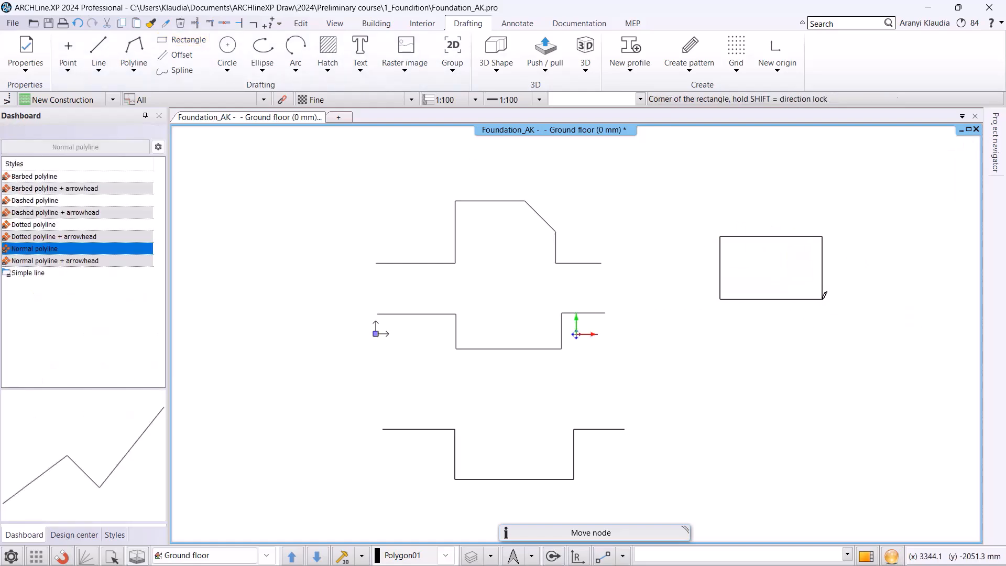
{"action": "left_click", "coordinate": [227, 50]}
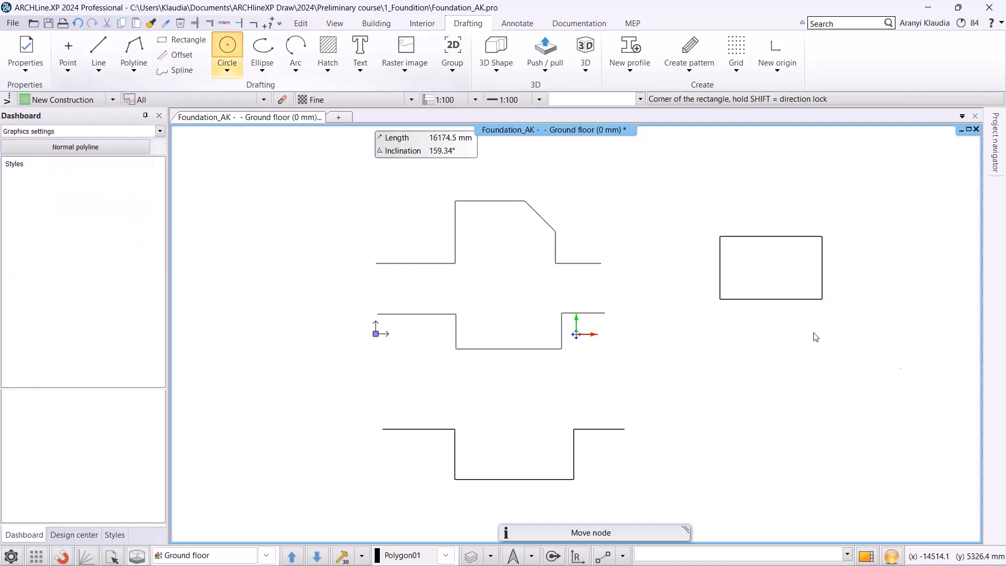
{"action": "left_click", "coordinate": [750, 426]}
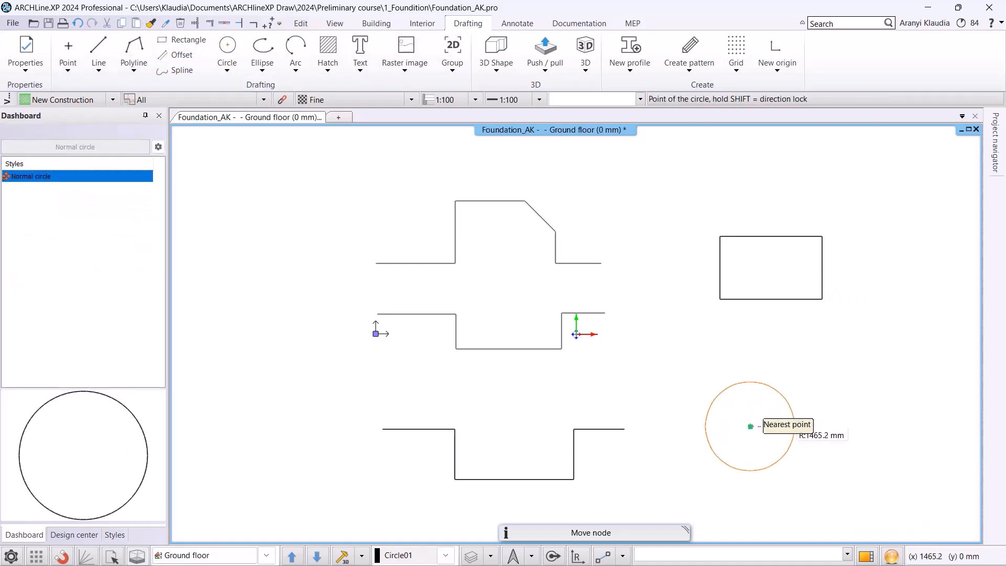
{"action": "left_click", "coordinate": [790, 414]}
{"action": "key", "text": "Escape"}
Set the rectangle's width to 3000 mm and its height to 2000 mm.
{"action": "left_click", "coordinate": [764, 299]}
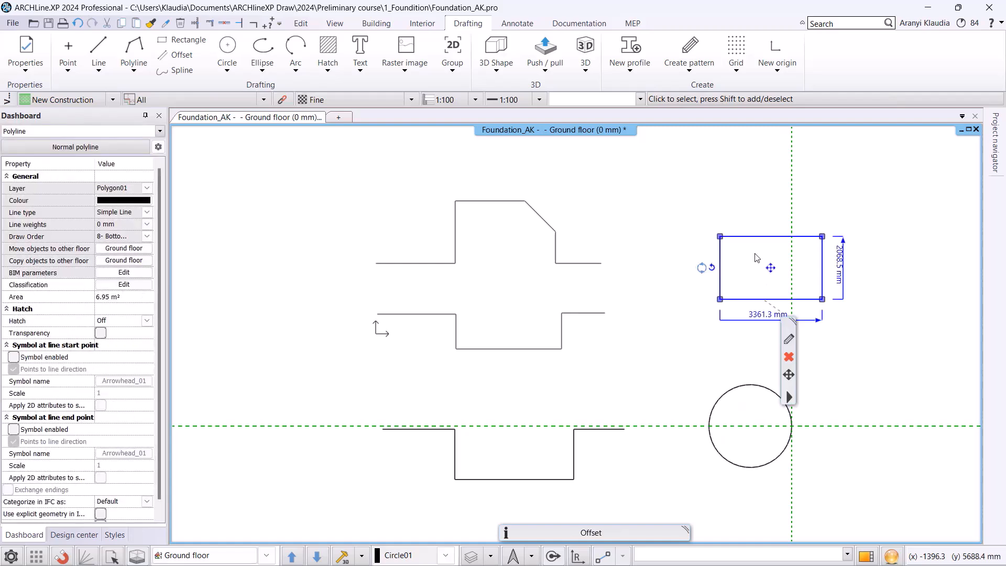
{"action": "left_click", "coordinate": [757, 317]}
{"action": "type", "text": "3"}
{"action": "key", "text": "Return"}
{"action": "left_click", "coordinate": [829, 269]}
{"action": "type", "text": "2000"}
{"action": "key", "text": "Return"}
{"action": "left_click", "coordinate": [716, 401]}
{"action": "left_click", "coordinate": [634, 352]}
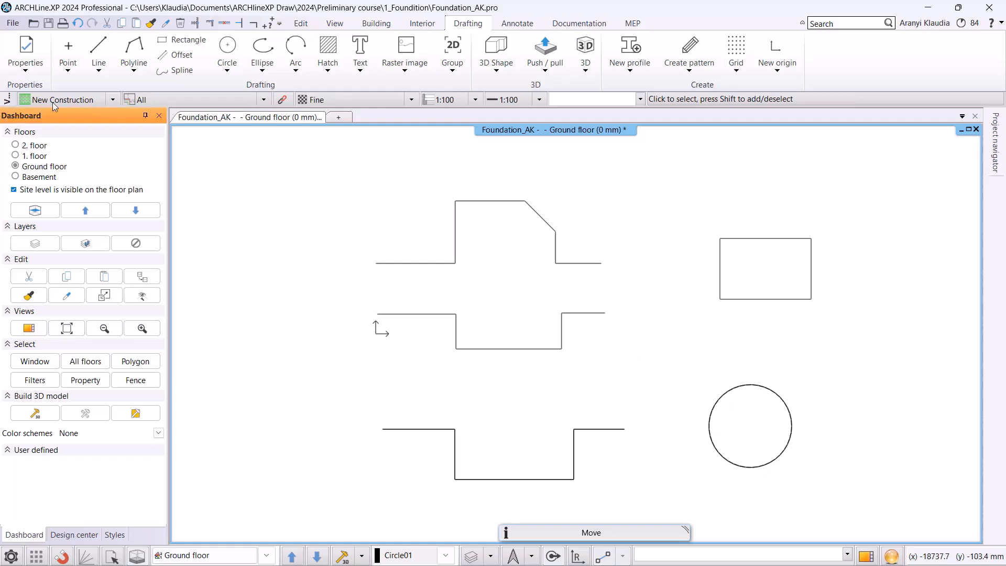
Undo the rectangle's size changes and the drawing of the circle and rectangle.
{"action": "left_click", "coordinate": [77, 24]}
{"action": "left_click", "coordinate": [77, 25]}
{"action": "left_click", "coordinate": [77, 24]}
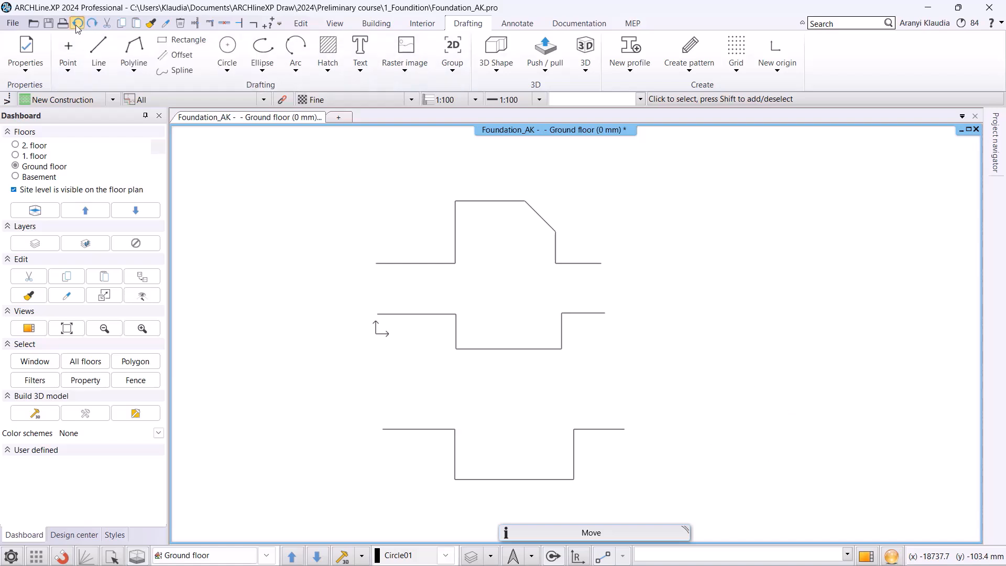
Undo all remaining drawing operations for the line and polyline shapes on the ground floor.
{"action": "left_click", "coordinate": [77, 24]}
{"action": "left_click", "coordinate": [76, 24]}
{"action": "left_click", "coordinate": [77, 24]}
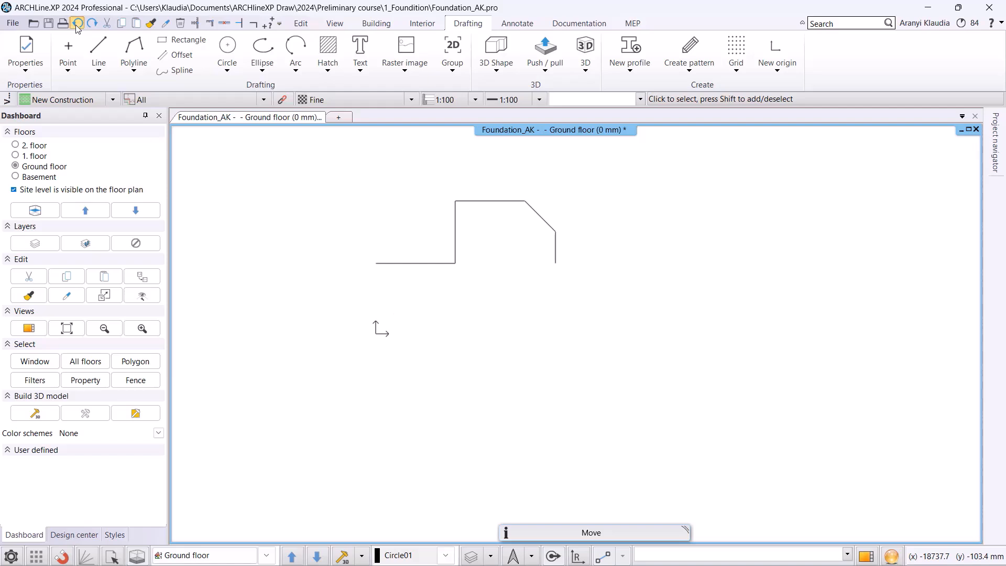
{"action": "left_click", "coordinate": [77, 24]}
{"action": "left_click", "coordinate": [77, 24]}
{"action": "left_click", "coordinate": [77, 24]}
{"action": "left_click", "coordinate": [76, 24]}
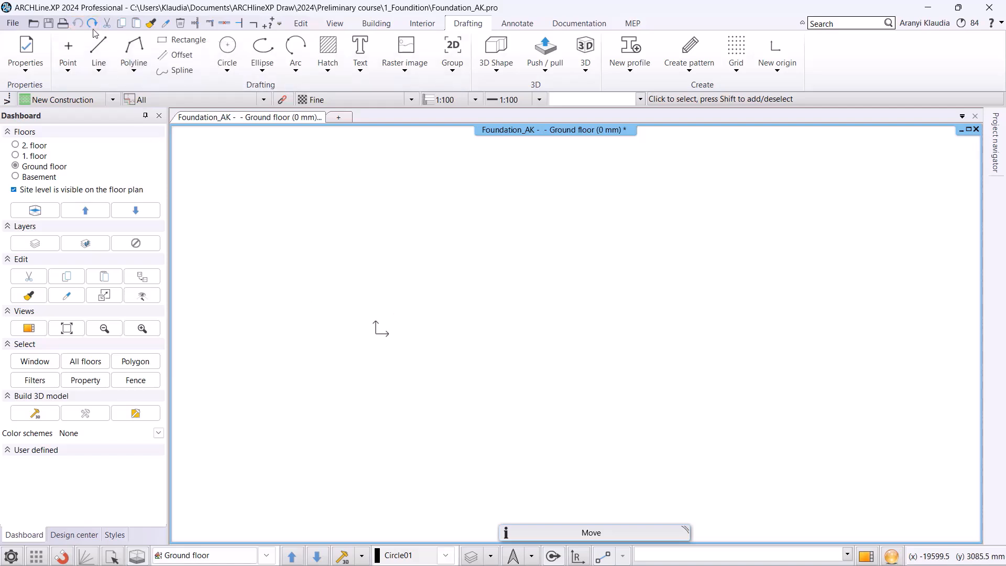
Redo all undone operations to restore the line shapes, the rectangle and the circle.
{"action": "left_click", "coordinate": [92, 24]}
{"action": "left_click", "coordinate": [93, 25]}
{"action": "left_click", "coordinate": [92, 24]}
{"action": "left_click", "coordinate": [92, 24]}
{"action": "left_click", "coordinate": [92, 24]}
{"action": "left_click", "coordinate": [93, 25]}
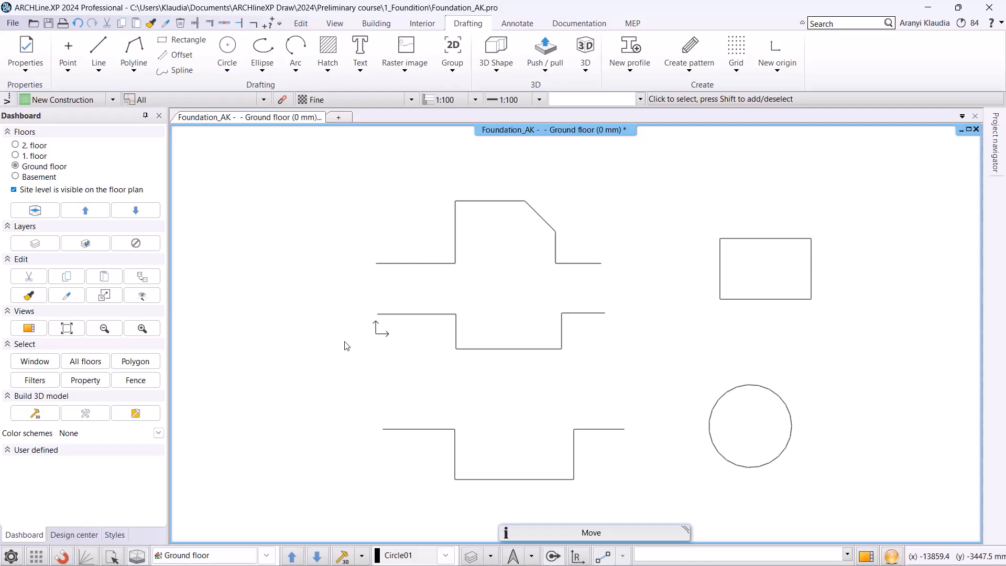
Zoom the floor plan to a window around all shapes, and fit the whole drawing to the view.
{"action": "left_click", "coordinate": [110, 336]}
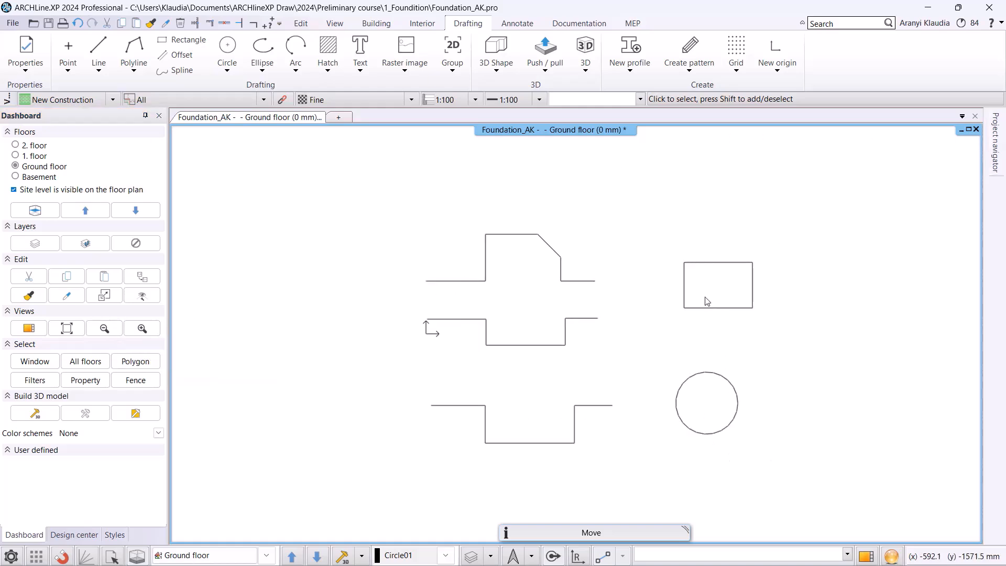
{"action": "left_click", "coordinate": [141, 328]}
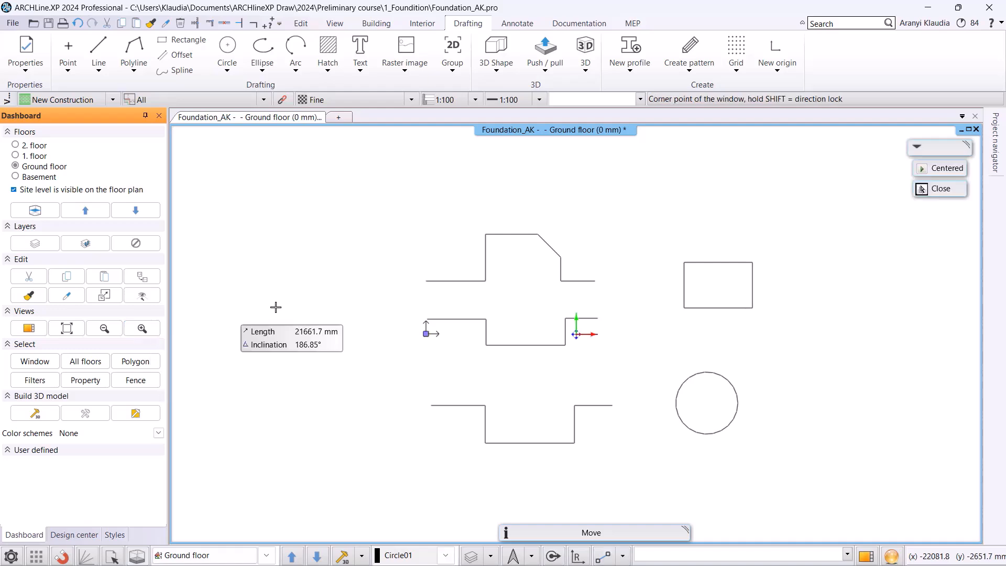
{"action": "left_click", "coordinate": [422, 226]}
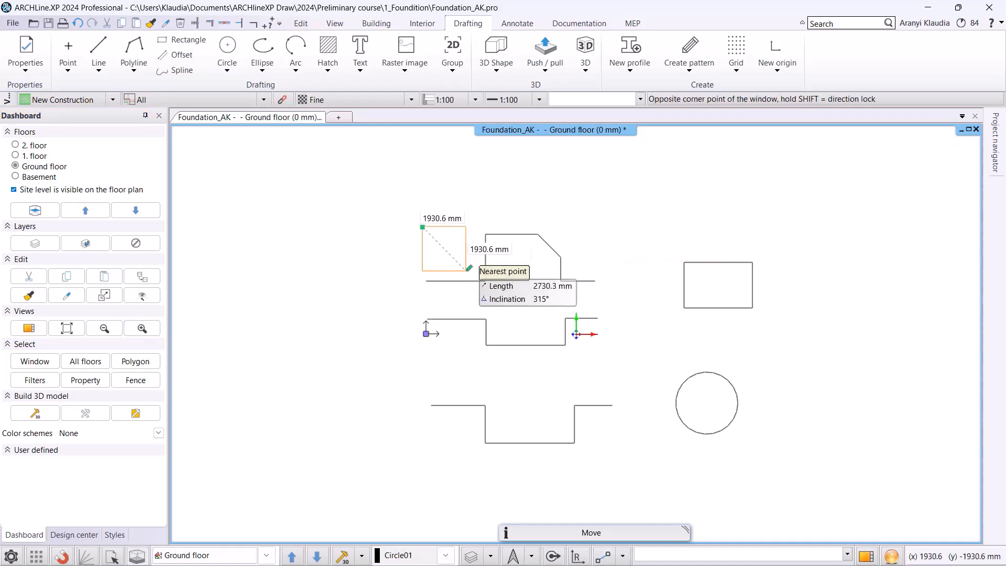
{"action": "left_click", "coordinate": [763, 458]}
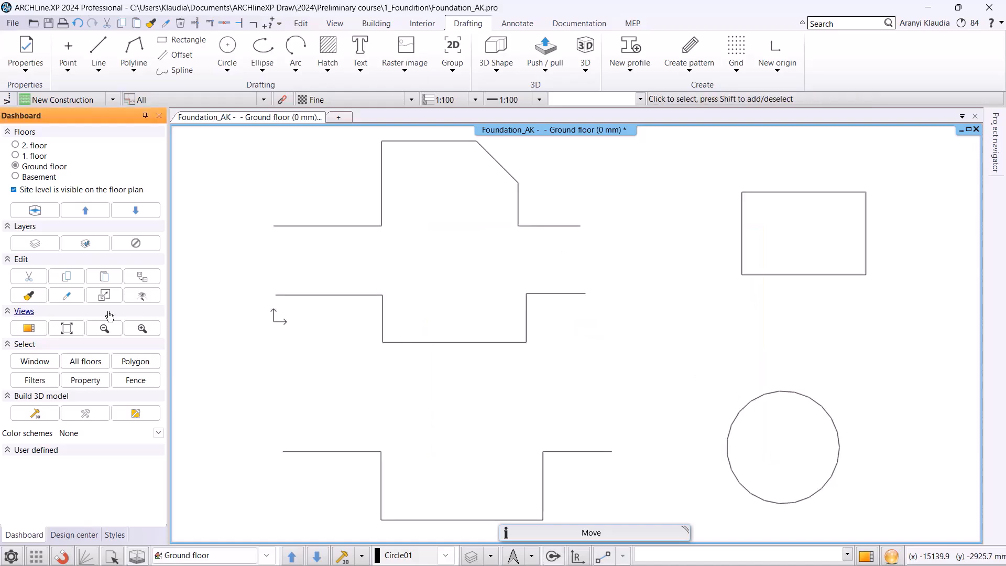
{"action": "scroll", "coordinate": [583, 362], "scroll_direction": "down", "scroll_amount": 4}
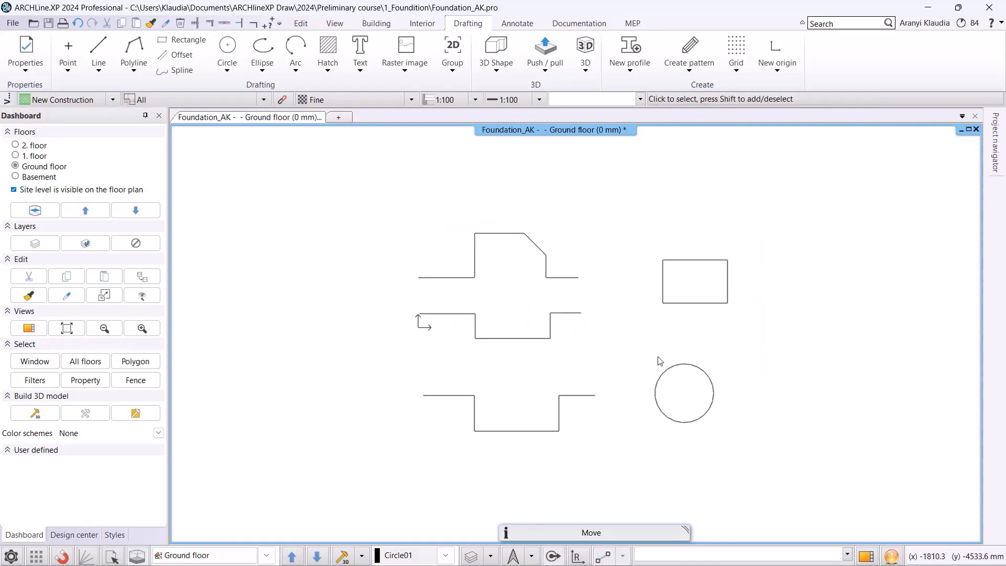
{"action": "left_click", "coordinate": [75, 332]}
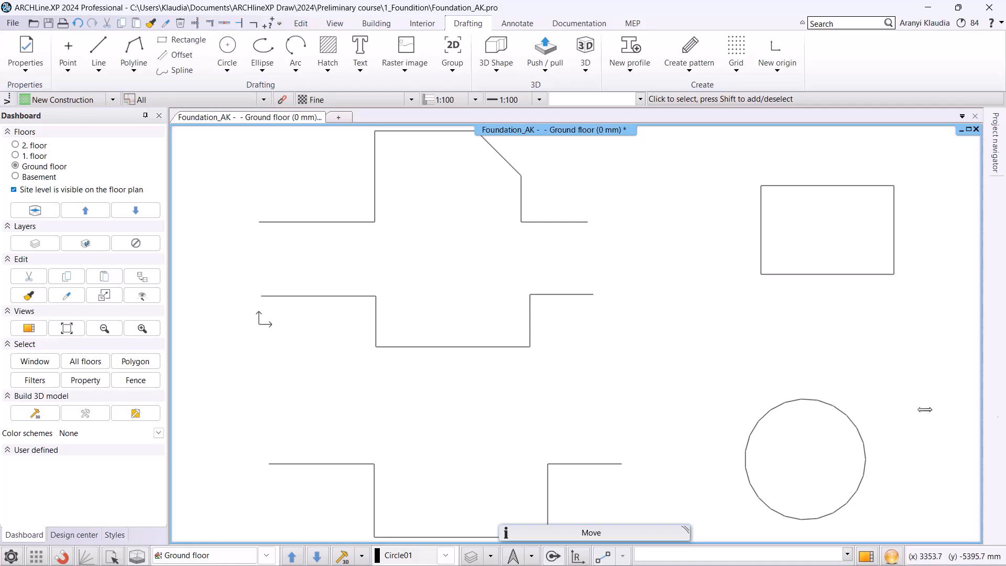
Zoom the floor plan in and out around different points of the drawing.
{"action": "scroll", "coordinate": [477, 333], "scroll_direction": "down", "scroll_amount": 3}
{"action": "scroll", "coordinate": [478, 333], "scroll_direction": "down", "scroll_amount": 5}
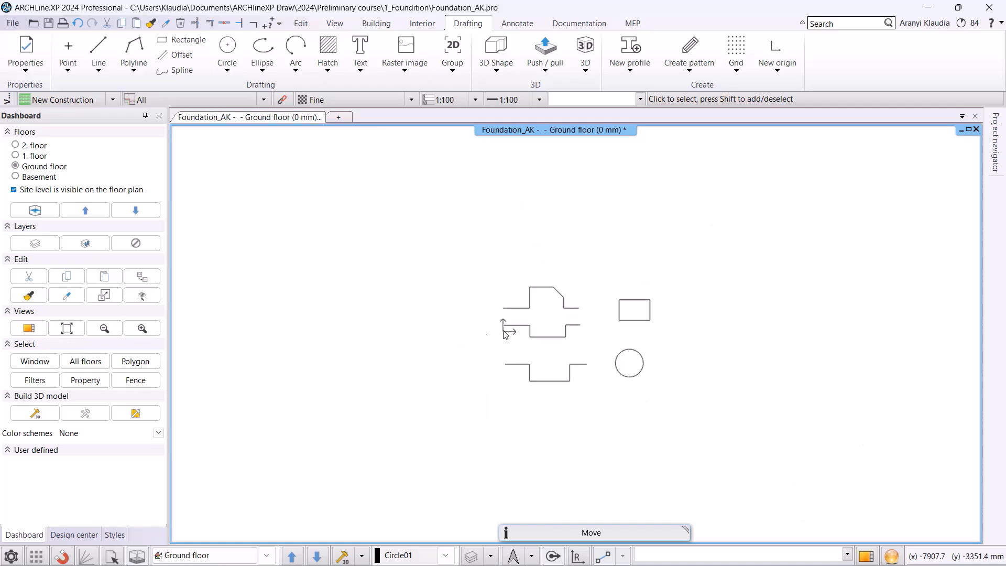
{"action": "scroll", "coordinate": [571, 343], "scroll_direction": "up", "scroll_amount": 6}
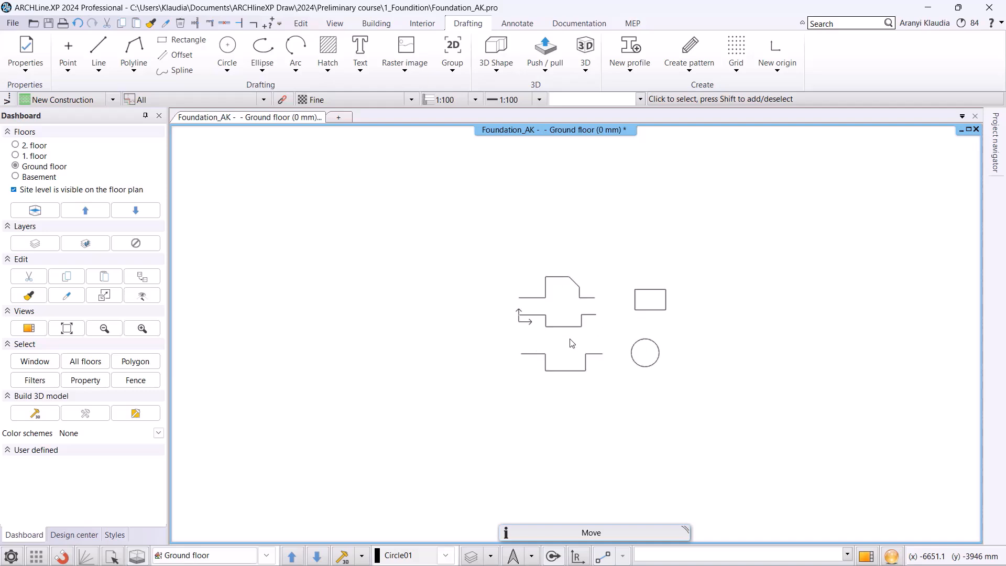
{"action": "scroll", "coordinate": [590, 329], "scroll_direction": "down", "scroll_amount": 6}
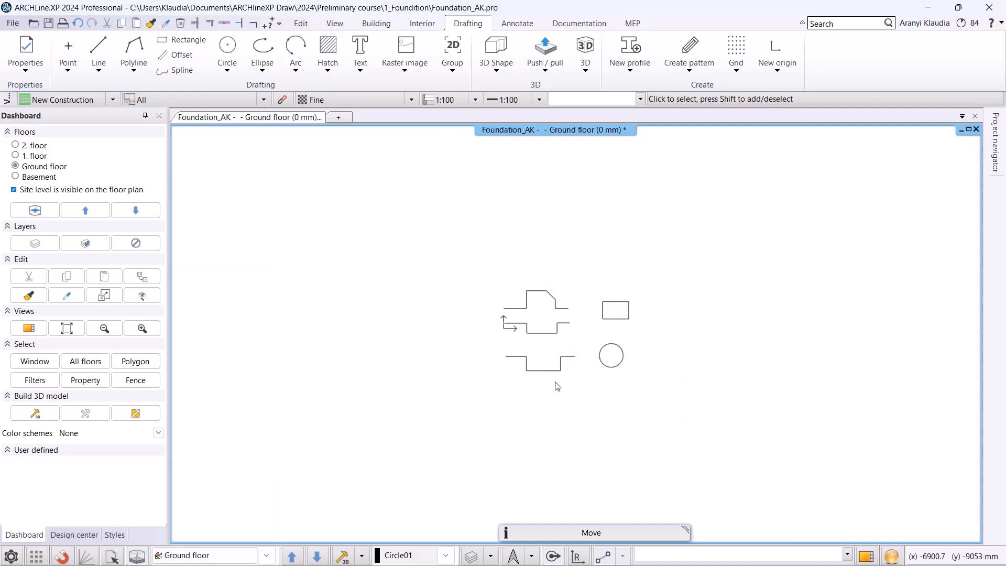
{"action": "scroll", "coordinate": [557, 386], "scroll_direction": "up", "scroll_amount": 5}
{"action": "scroll", "coordinate": [557, 386], "scroll_direction": "down", "scroll_amount": 3}
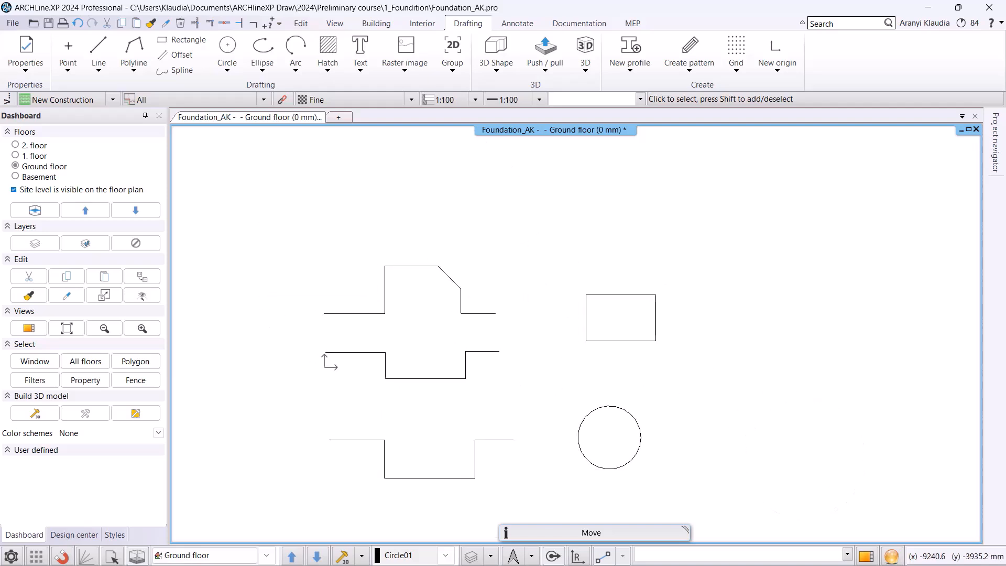
Delete the middle polyline and undo the deletion.
{"action": "left_click", "coordinate": [401, 378]}
{"action": "scroll", "coordinate": [388, 369], "scroll_direction": "up", "scroll_amount": 2}
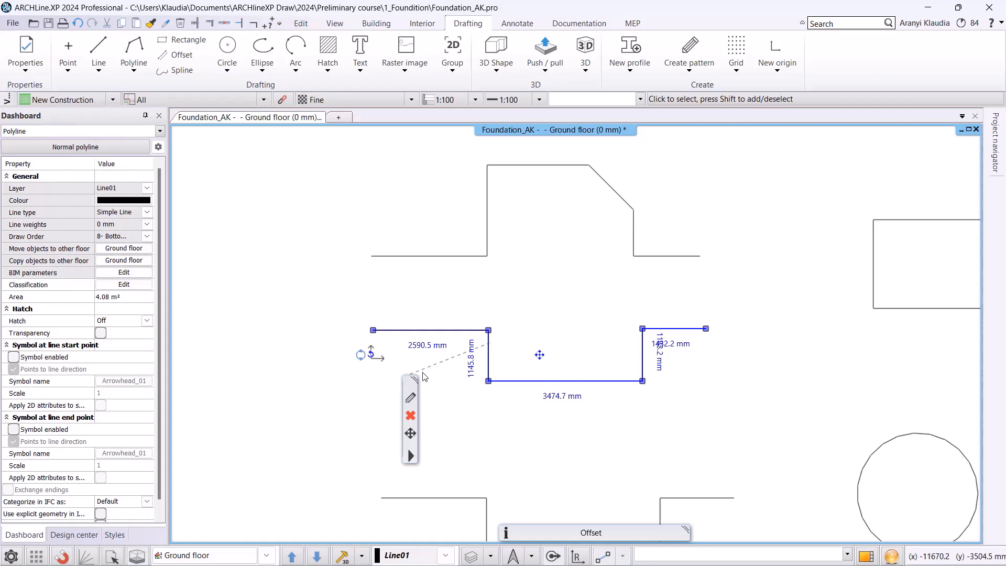
{"action": "left_click", "coordinate": [410, 416]}
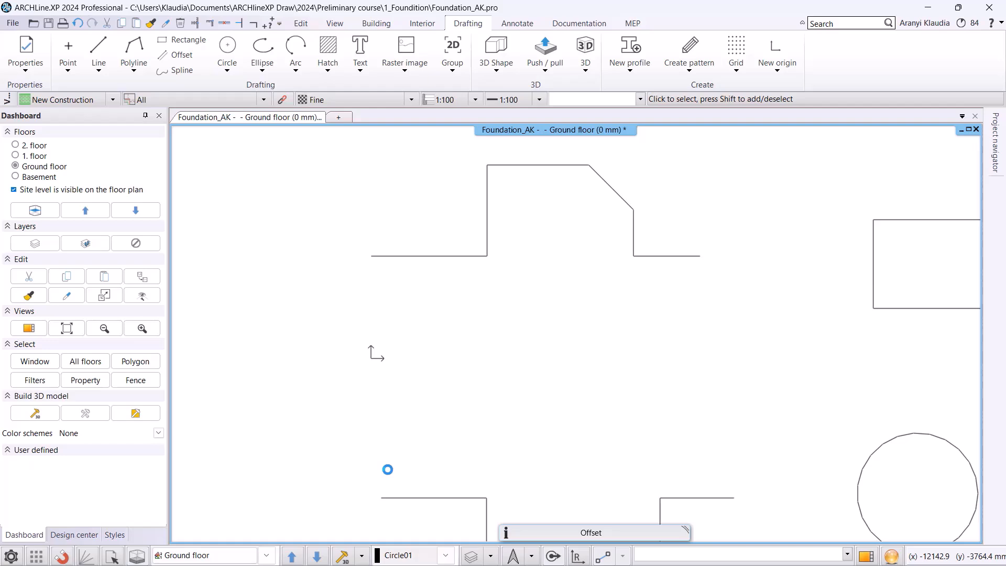
{"action": "left_click", "coordinate": [78, 24]}
{"action": "scroll", "coordinate": [697, 424], "scroll_direction": "down", "scroll_amount": 3}
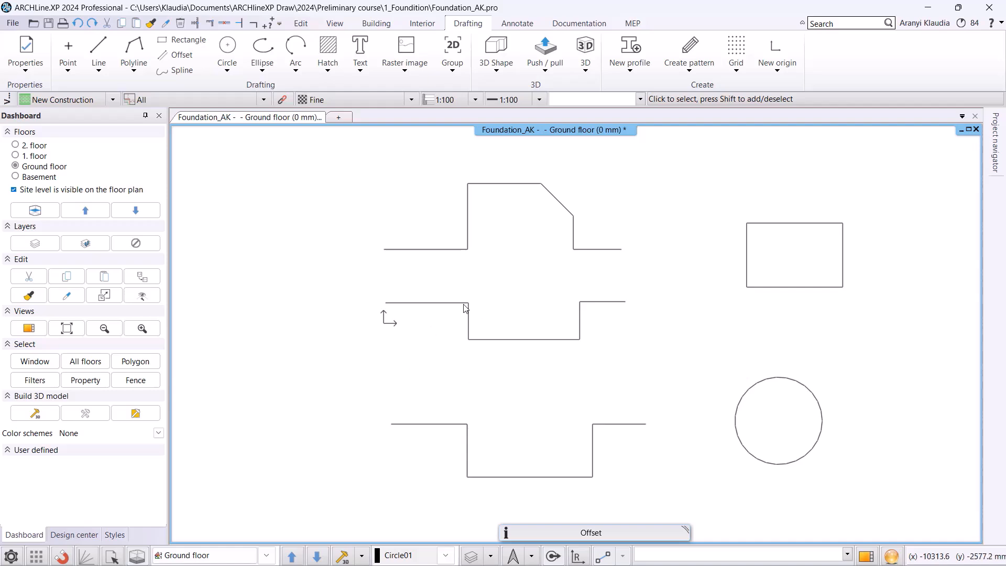
Delete the middle polyline together with all six lines of the upper chain, and undo the deletion.
{"action": "left_click", "coordinate": [464, 303]}
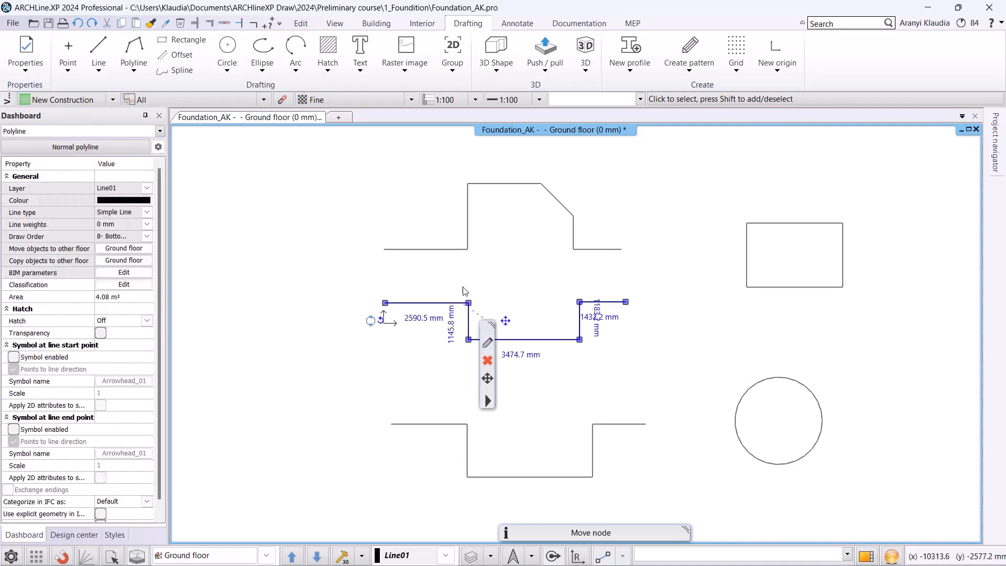
{"action": "left_click", "coordinate": [462, 250], "text": "shift"}
{"action": "left_click", "coordinate": [467, 220], "text": "shift"}
{"action": "left_click", "coordinate": [525, 184], "text": "shift"}
{"action": "left_click", "coordinate": [557, 199], "text": "shift"}
{"action": "left_click", "coordinate": [575, 233], "text": "shift"}
{"action": "left_click", "coordinate": [597, 249], "text": "shift"}
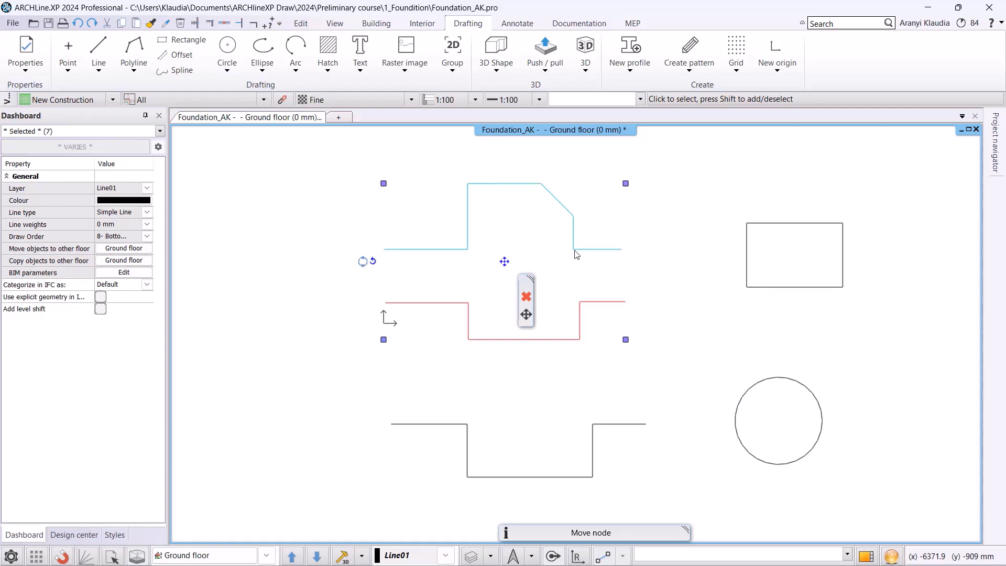
{"action": "left_click", "coordinate": [526, 297]}
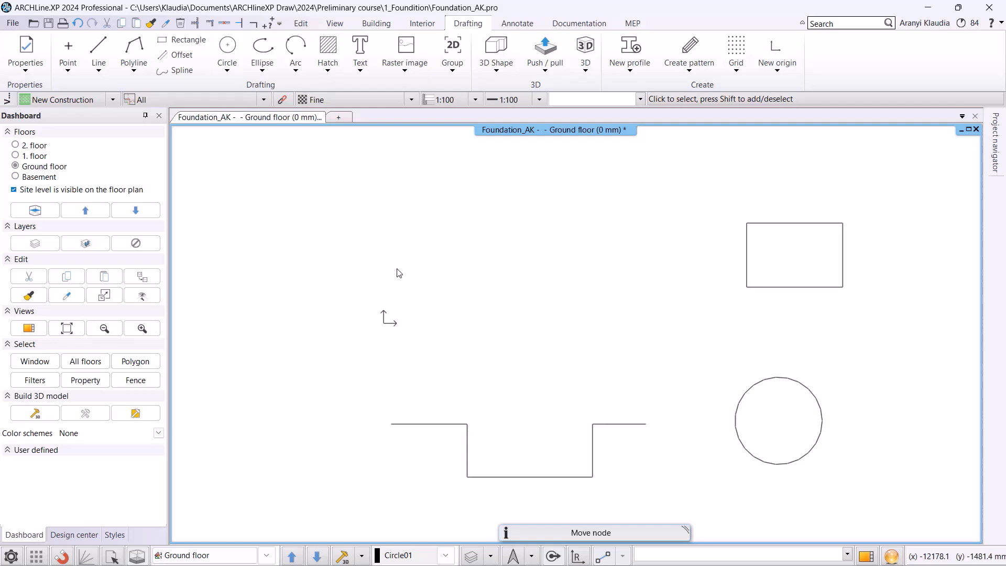
{"action": "left_click", "coordinate": [80, 23]}
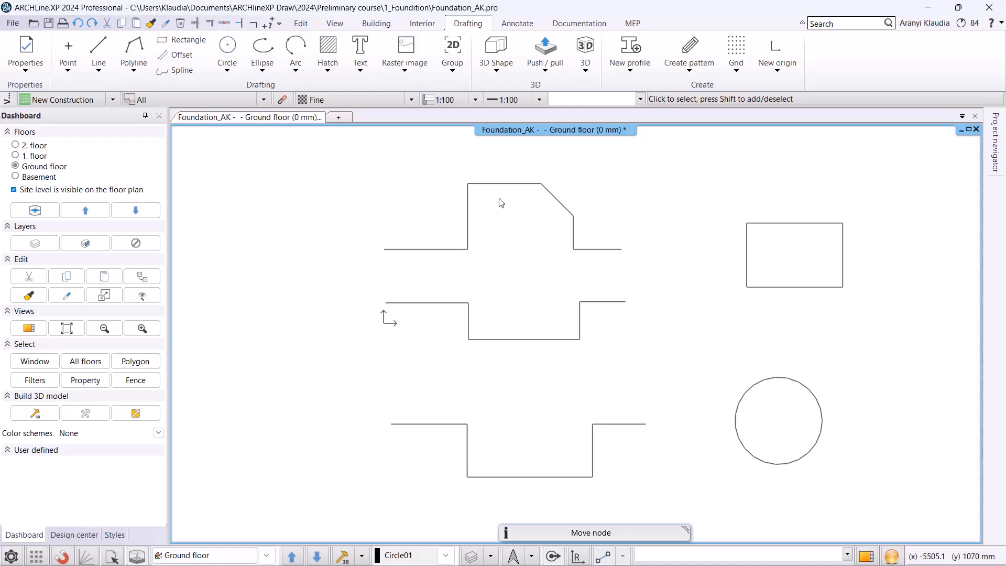
Select the three line shapes with an enclosing window from upper left to lower right, and clear the selection.
{"action": "left_click", "coordinate": [358, 152]}
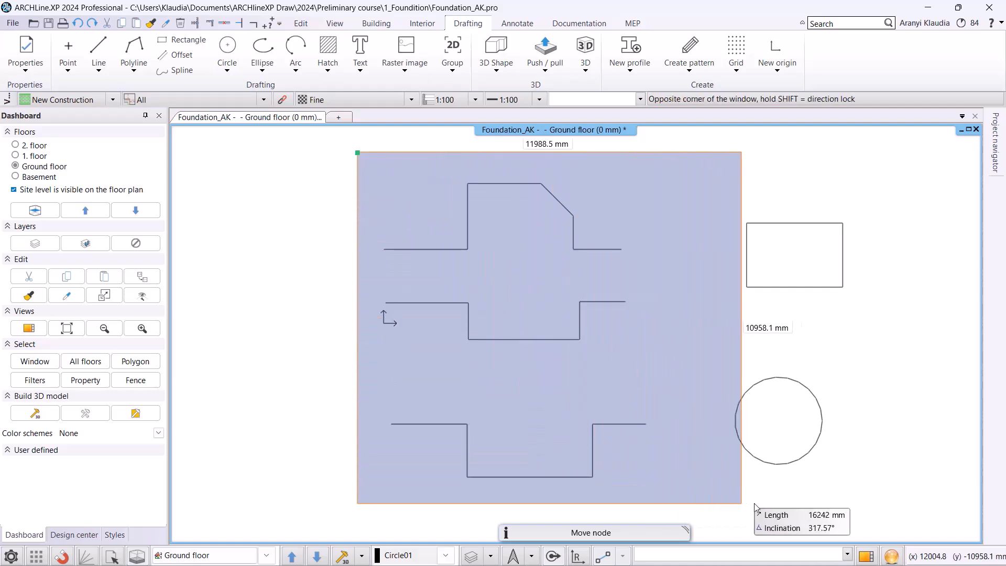
{"action": "left_click", "coordinate": [786, 513]}
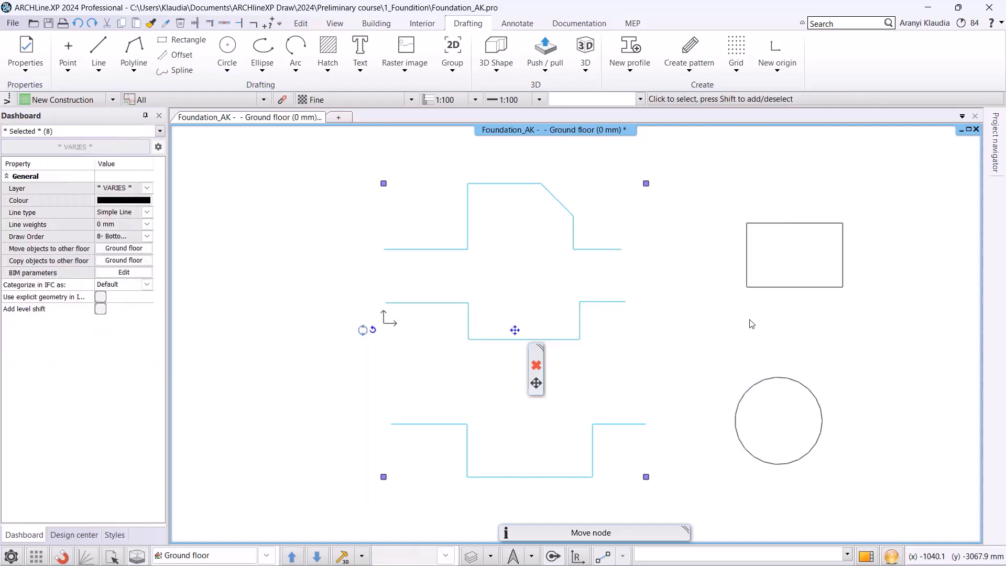
{"action": "key", "text": "Escape"}
Select all shapes with a right-to-left crossing window that cuts through the rectangle and circle, and clear the selection.
{"action": "left_click", "coordinate": [804, 148]}
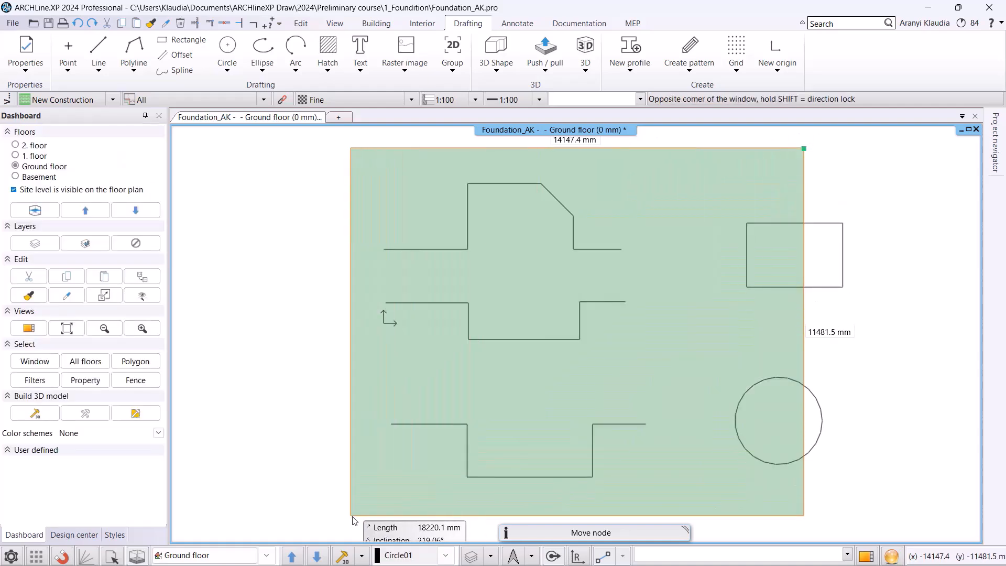
{"action": "left_click", "coordinate": [353, 520]}
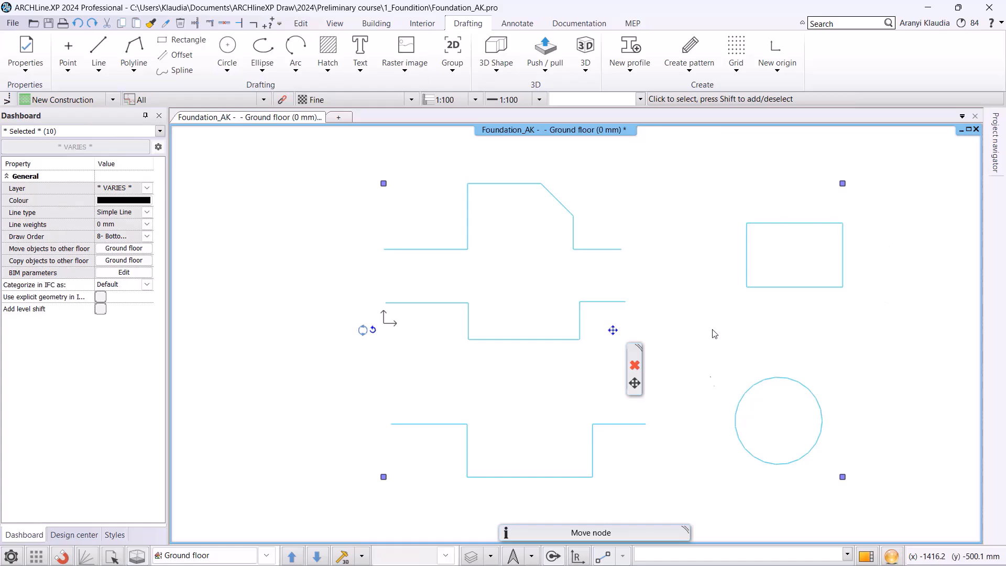
{"action": "left_click", "coordinate": [654, 473]}
{"action": "left_click", "coordinate": [654, 471]}
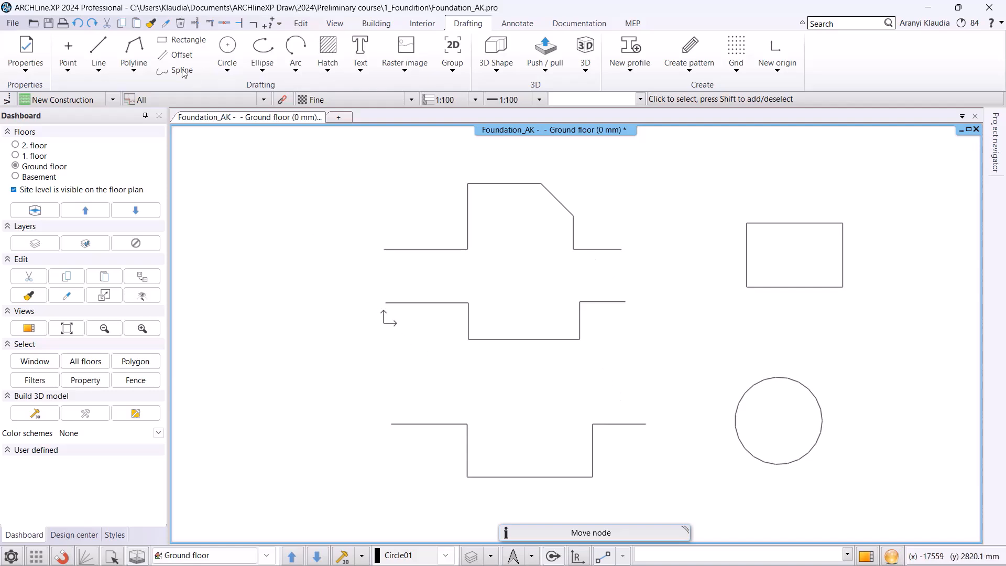
Select all polylines in the drawing at once, and clear the selection.
{"action": "right_click", "coordinate": [139, 46]}
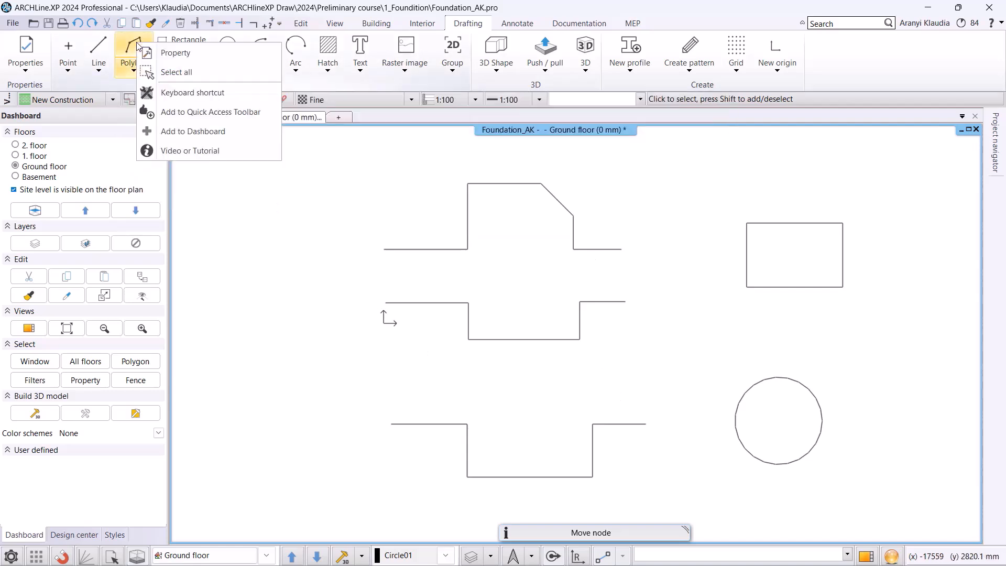
{"action": "left_click", "coordinate": [176, 73]}
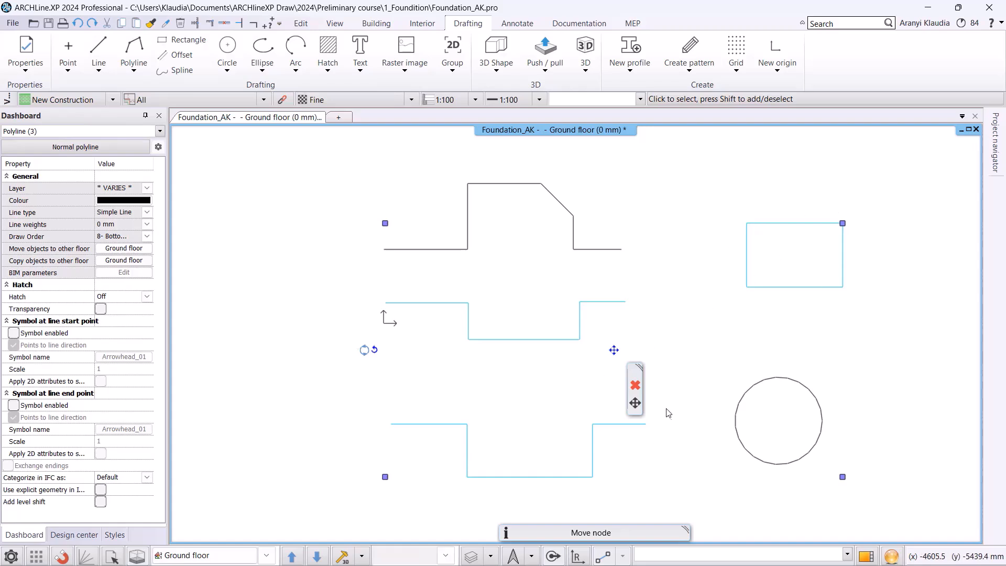
{"action": "left_click", "coordinate": [741, 493]}
{"action": "left_click", "coordinate": [448, 264]}
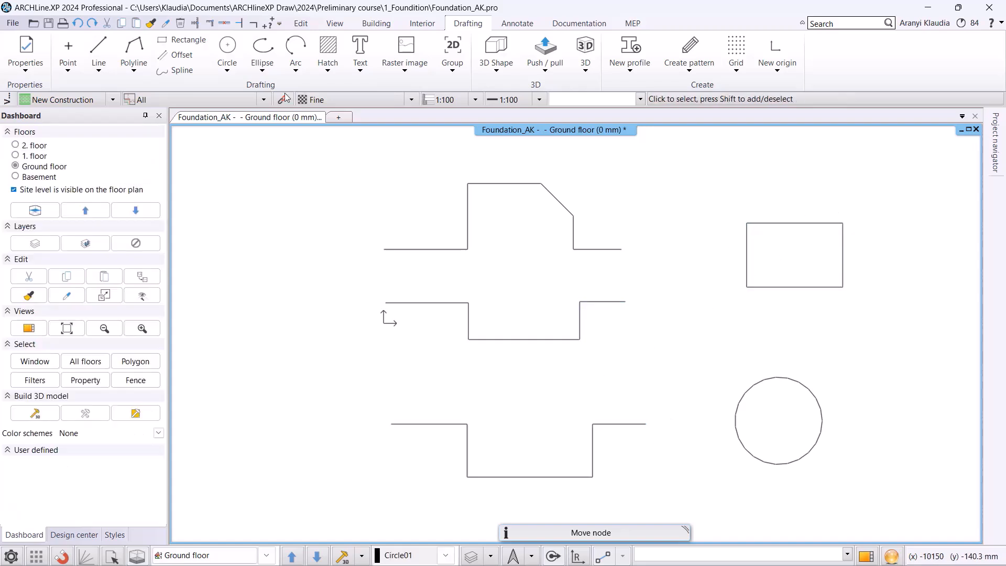
Draw two small circles, one above the other, to the right of the large circle.
{"action": "left_click", "coordinate": [236, 45]}
{"action": "left_click", "coordinate": [859, 360]}
{"action": "left_click", "coordinate": [884, 361]}
{"action": "left_click", "coordinate": [861, 433]}
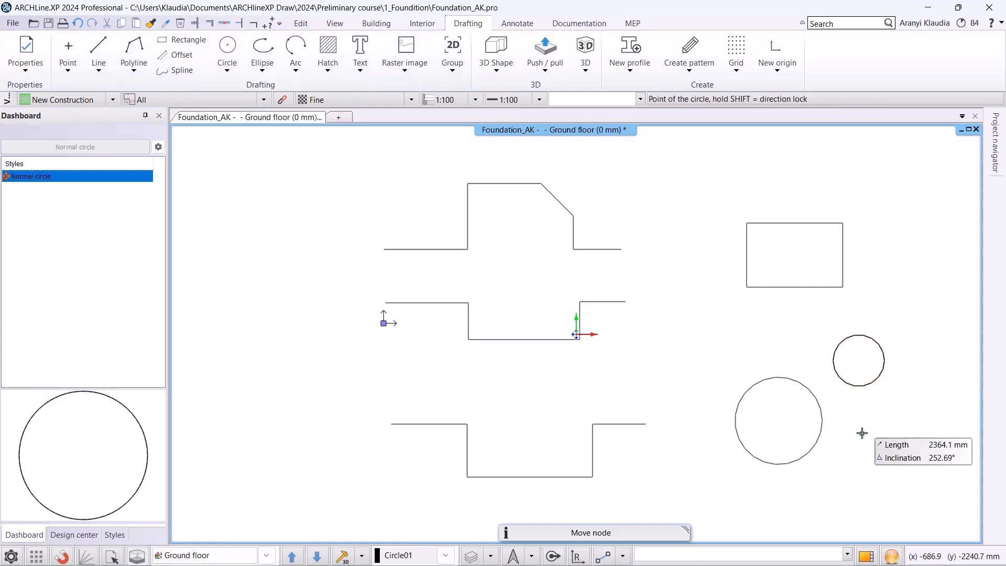
{"action": "left_click", "coordinate": [861, 458]}
{"action": "key", "text": "Escape"}
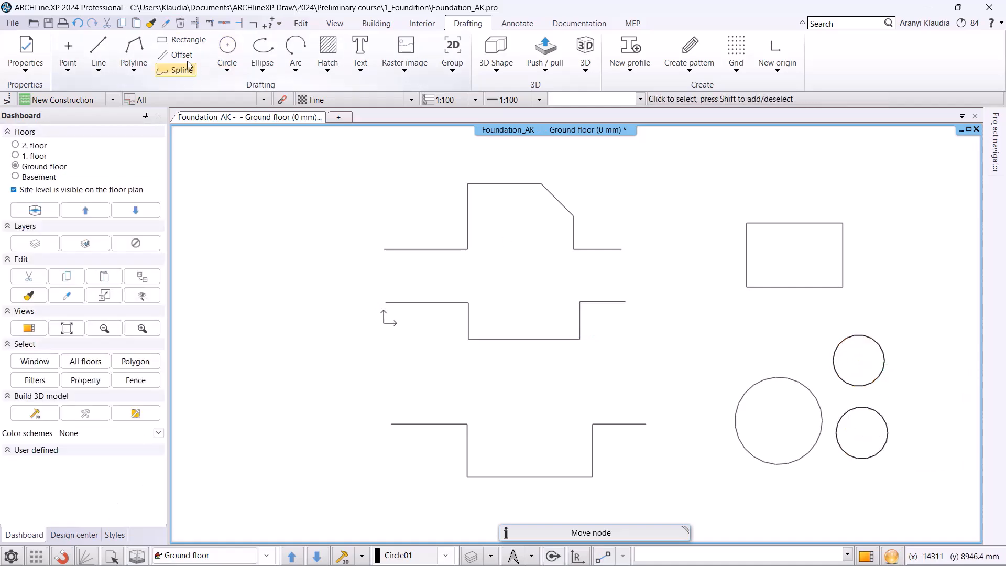
Select all circles in the drawing at once and delete them.
{"action": "right_click", "coordinate": [232, 48]}
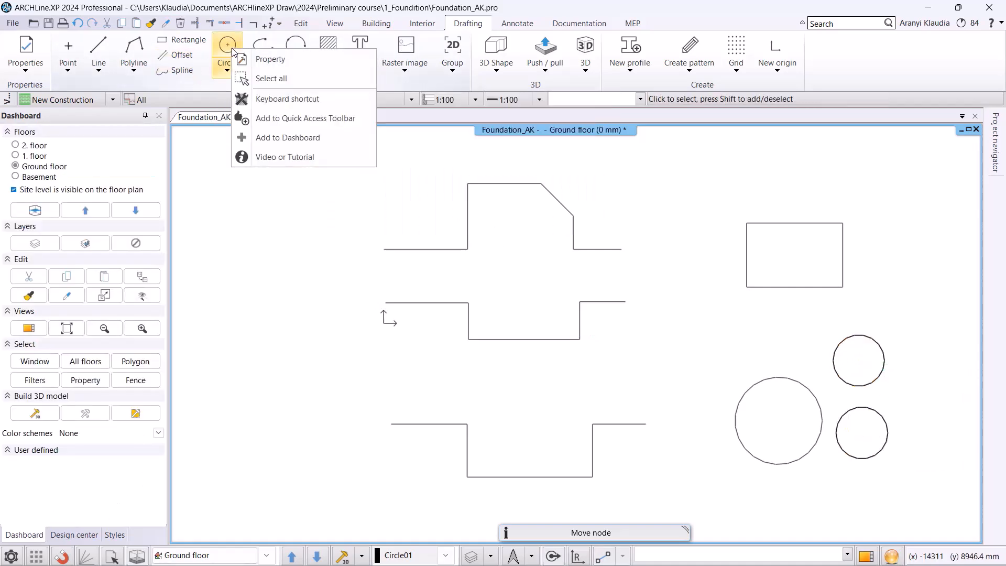
{"action": "left_click", "coordinate": [283, 79]}
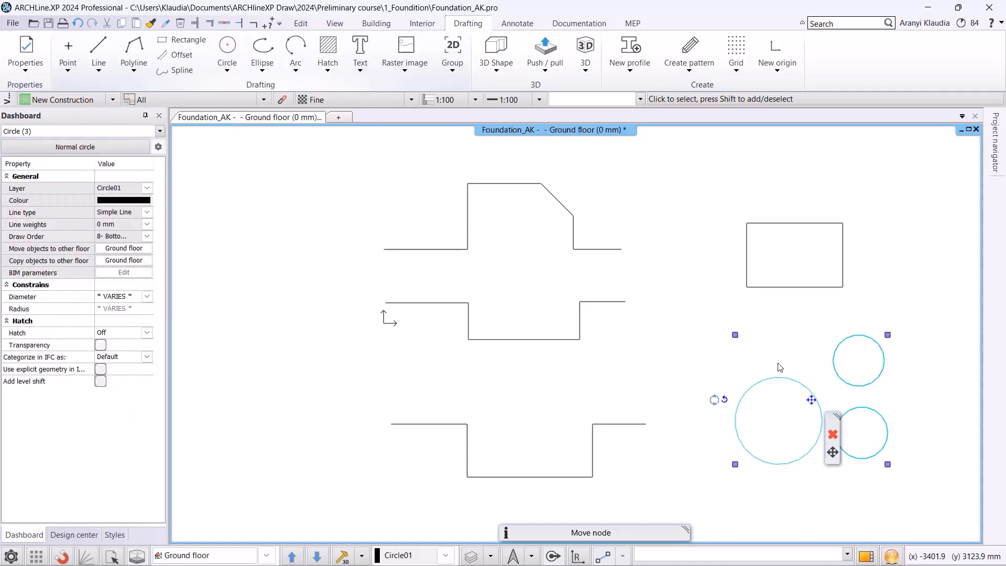
{"action": "left_click", "coordinate": [833, 439]}
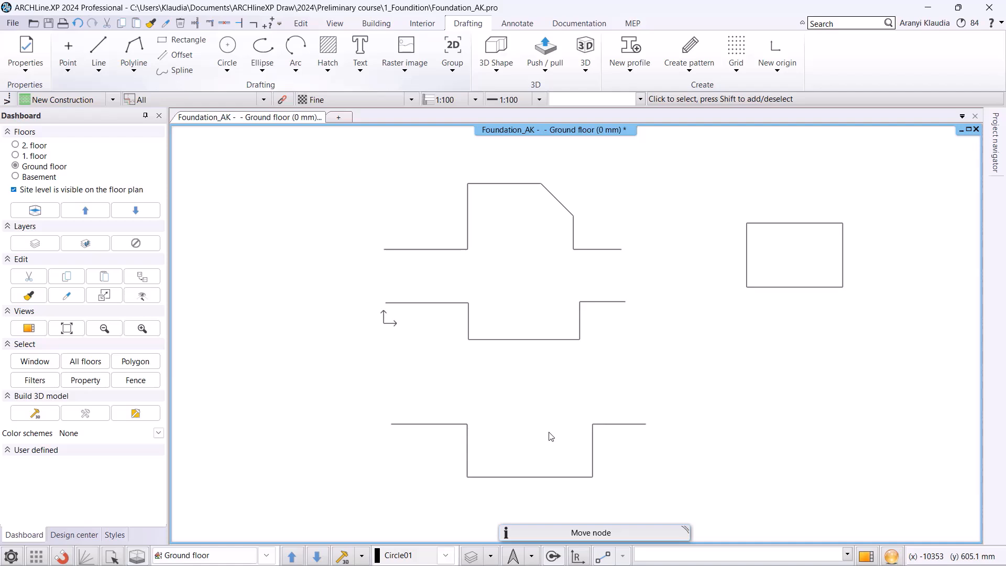
Draw an open four-segment polyline below the rectangle: horizontal, vertical upward, diagonal down at 45 degrees, and horizontal.
{"action": "scroll", "coordinate": [576, 336], "scroll_direction": "down", "scroll_amount": 1}
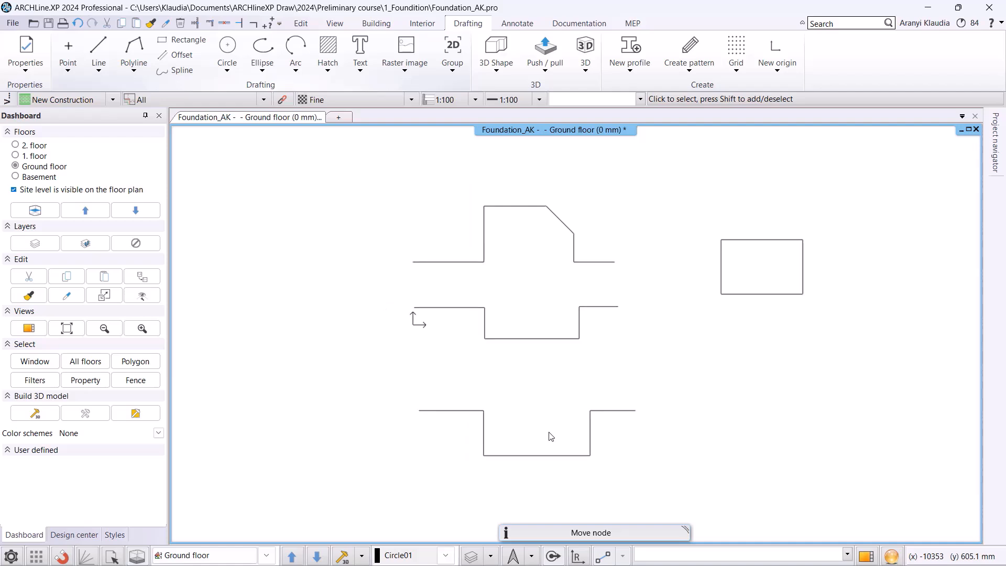
{"action": "left_click", "coordinate": [127, 52]}
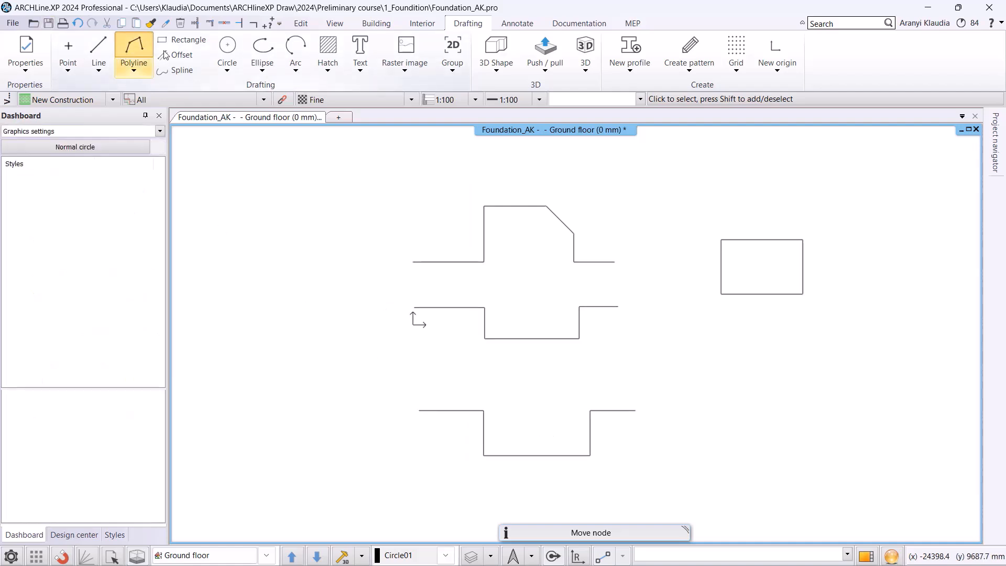
{"action": "left_click", "coordinate": [686, 395]}
{"action": "left_click", "coordinate": [754, 396]}
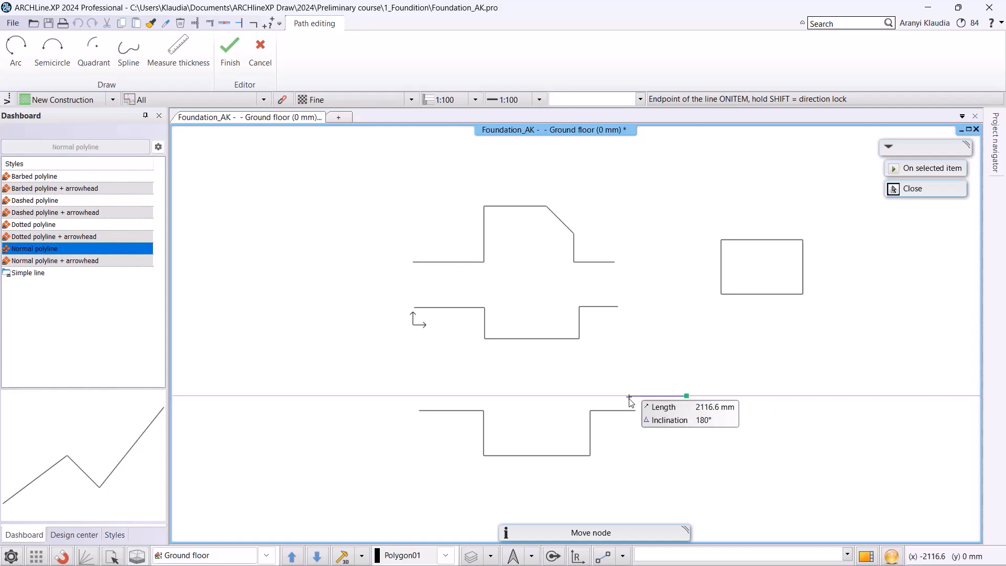
{"action": "left_click", "coordinate": [768, 399]}
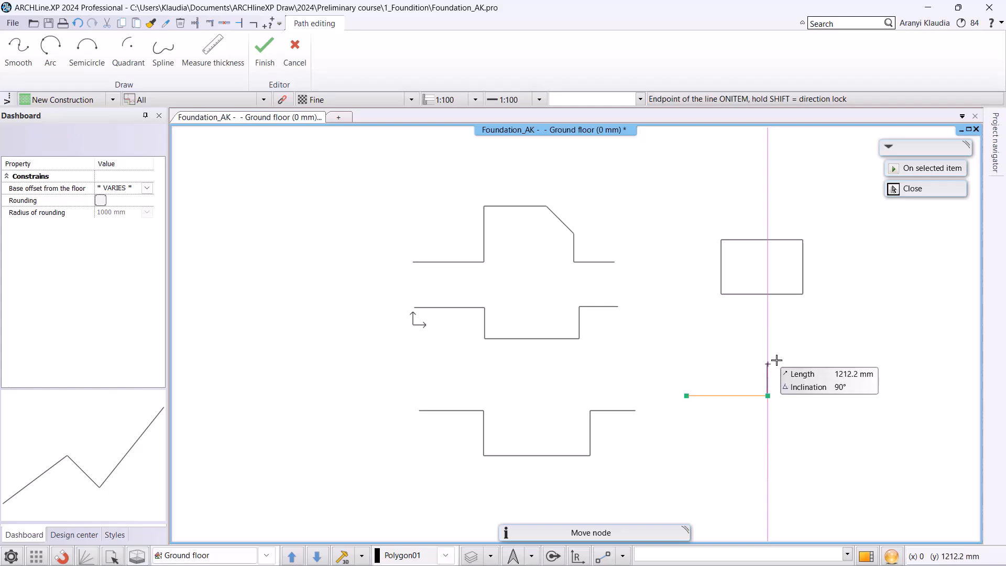
{"action": "left_click", "coordinate": [768, 346]}
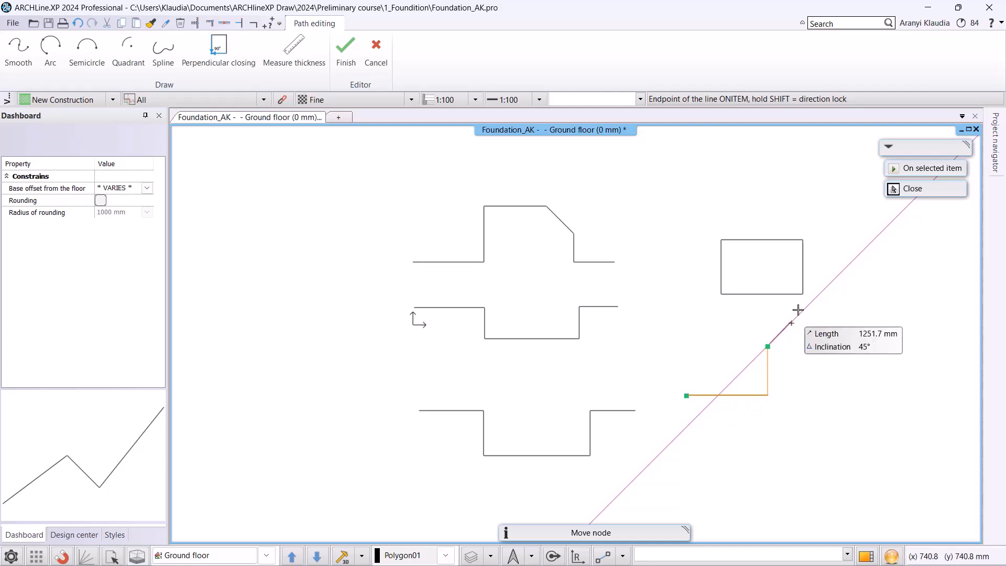
{"action": "left_click", "coordinate": [791, 371]}
{"action": "left_click", "coordinate": [855, 371]}
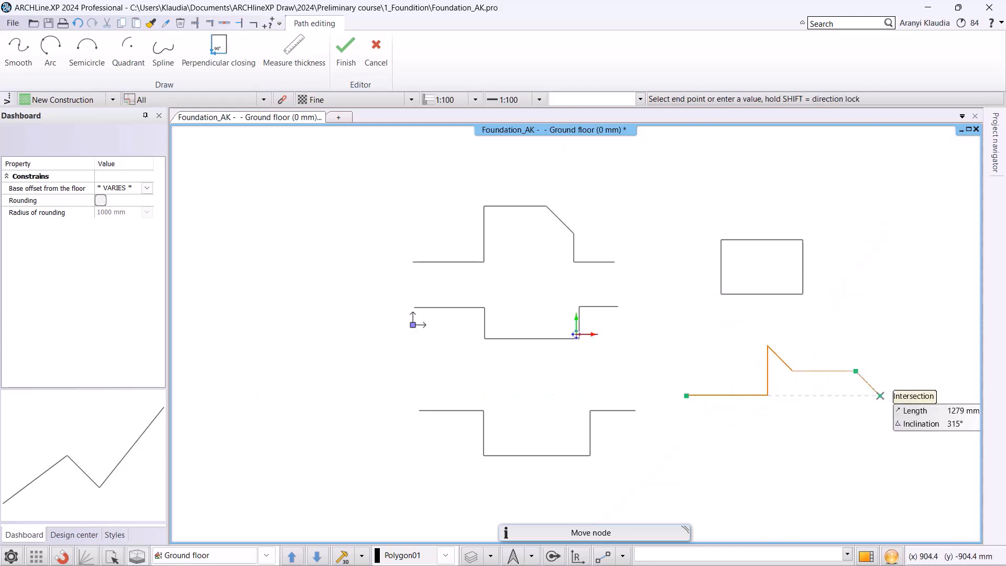
{"action": "key", "text": "Return"}
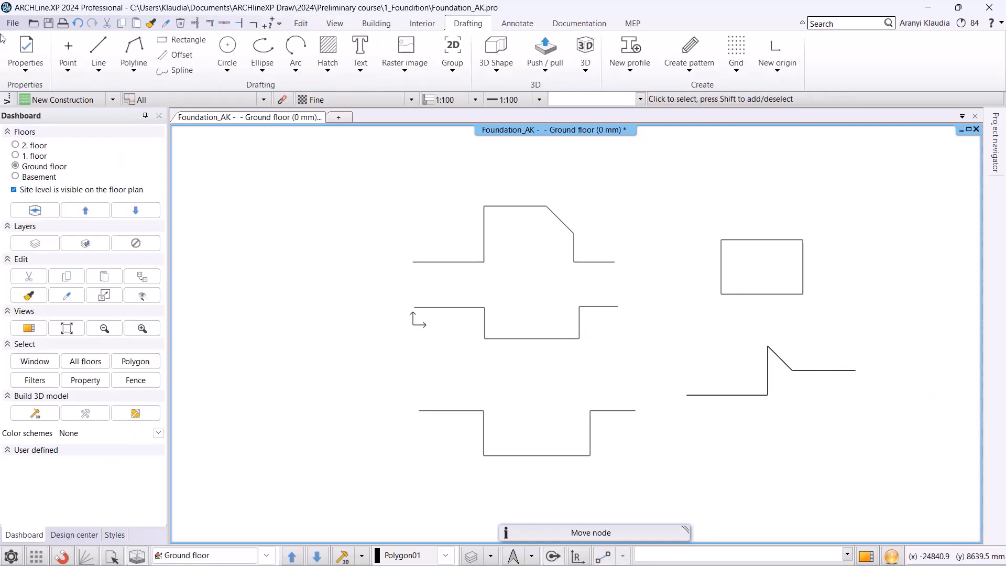
Save the project, and delete all objects in the drawing using a selection window.
{"action": "left_click", "coordinate": [49, 23]}
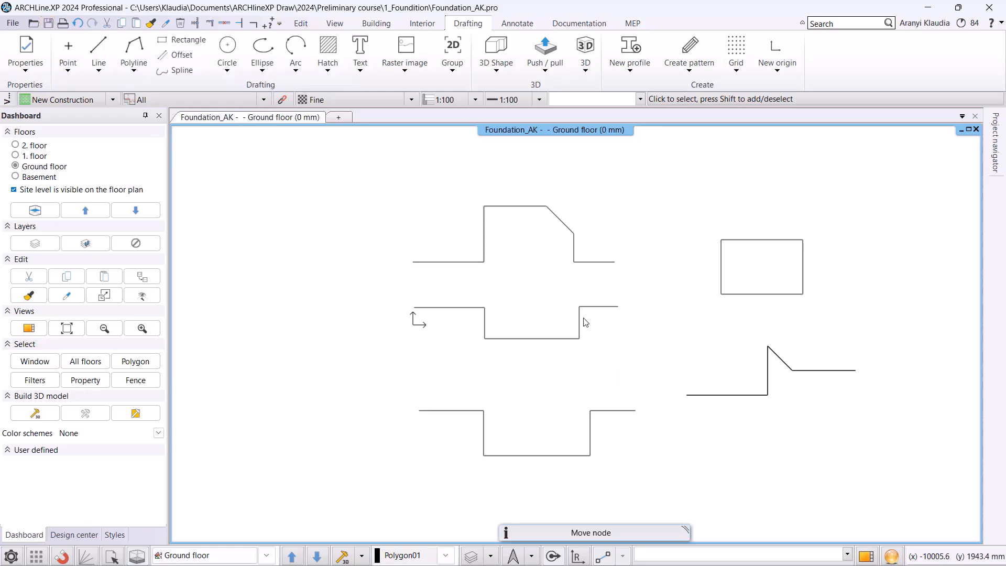
{"action": "mouse_move", "coordinate": [340, 168]}
{"action": "left_mouse_down"}
{"action": "mouse_move", "coordinate": [900, 527]}
{"action": "mouse_move", "coordinate": [974, 539]}
{"action": "left_mouse_up"}
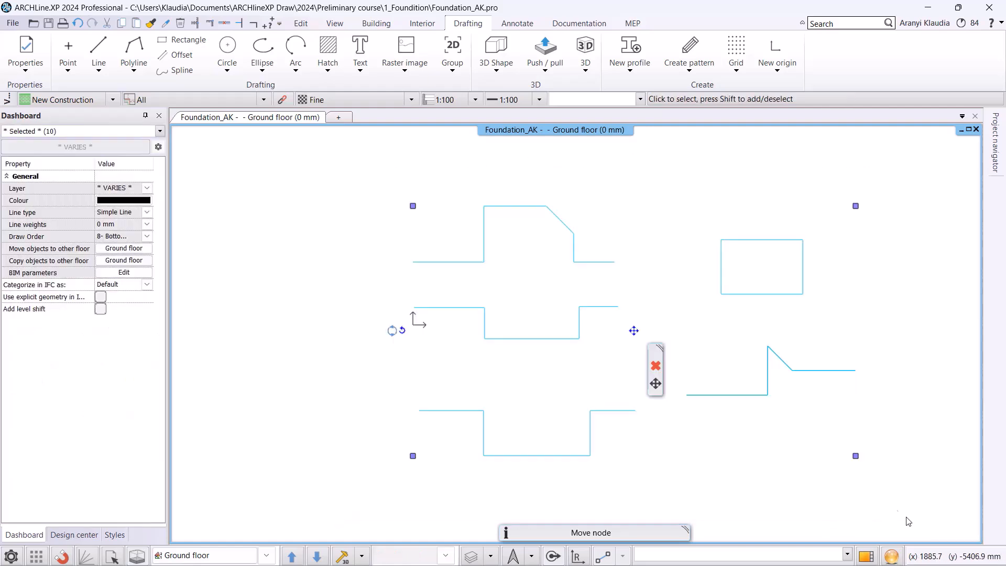
{"action": "left_click", "coordinate": [657, 366]}
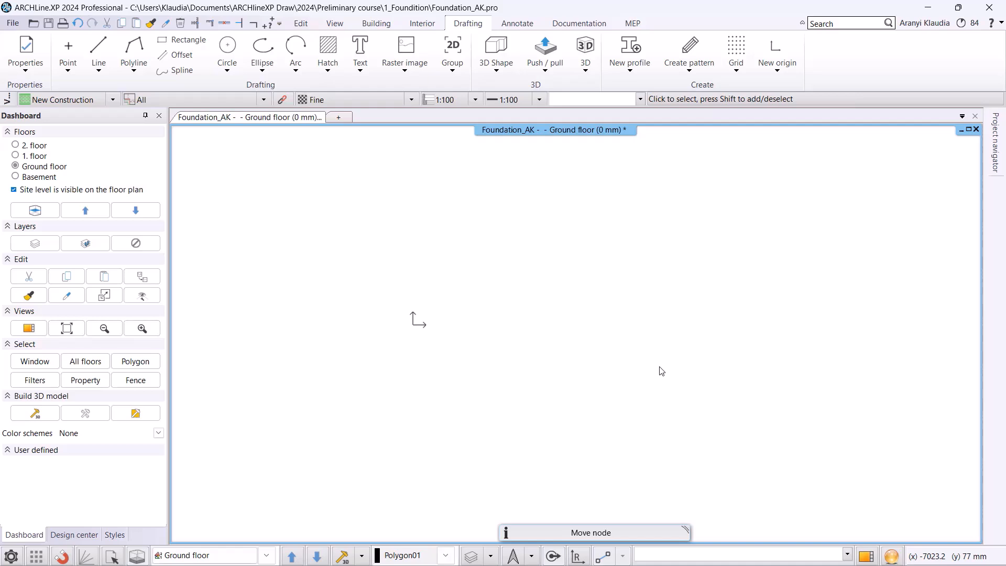
Switch to Foundation_WS_plan.pdf, examine the floor plan's wall dimensions, and return to the empty drawing.
{"action": "key", "text": "alt+Tab"}
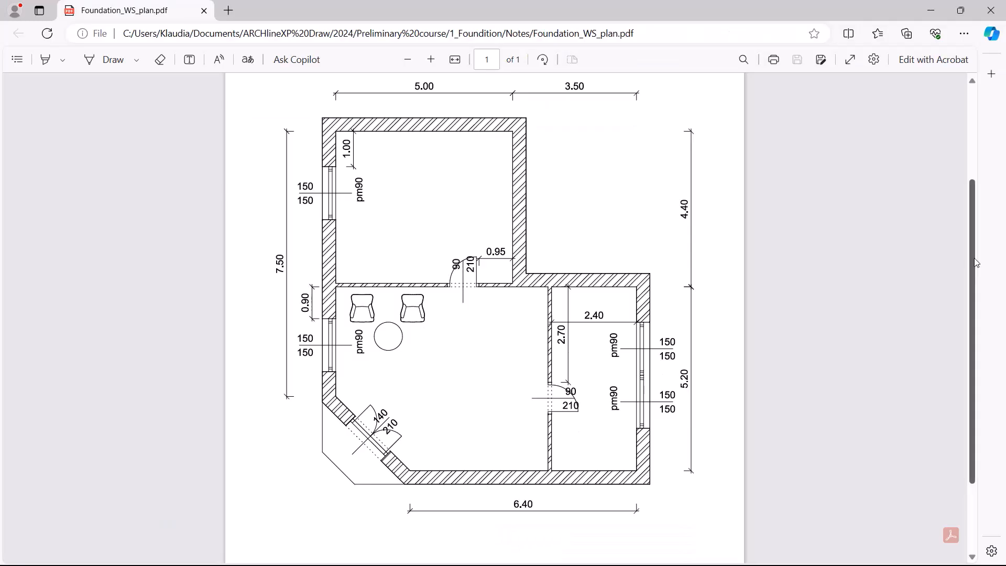
{"action": "scroll", "coordinate": [705, 326], "scroll_direction": "up", "scroll_amount": 1}
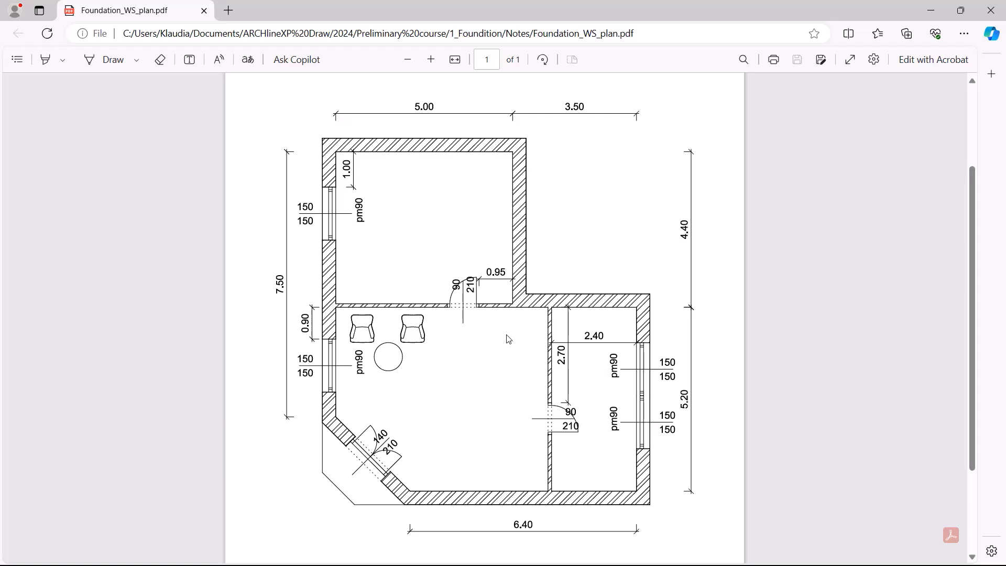
{"action": "left_click", "coordinate": [930, 10]}
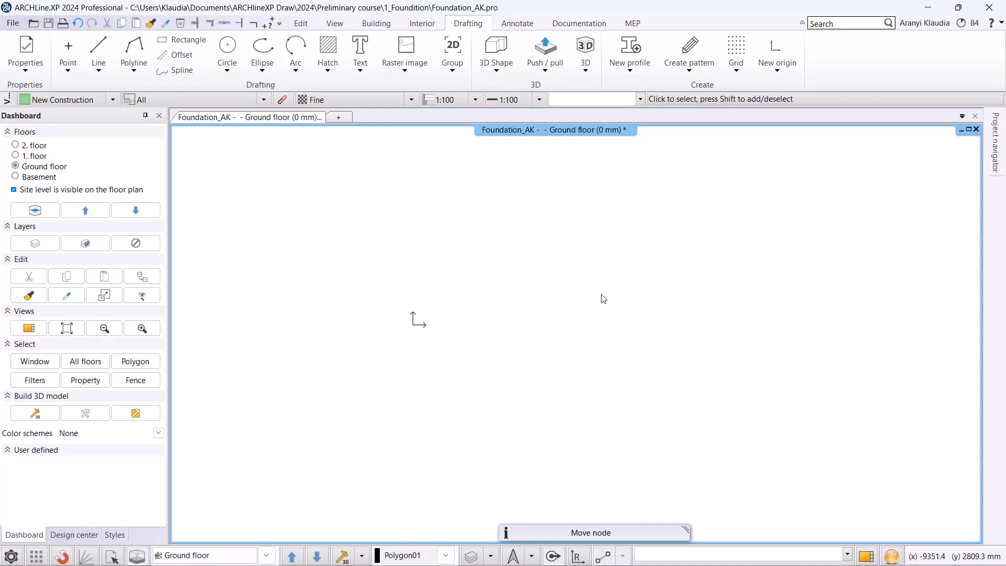
Review the default wall properties with the 1 layered 38 wide wall style and accept them.
{"action": "left_click", "coordinate": [388, 24]}
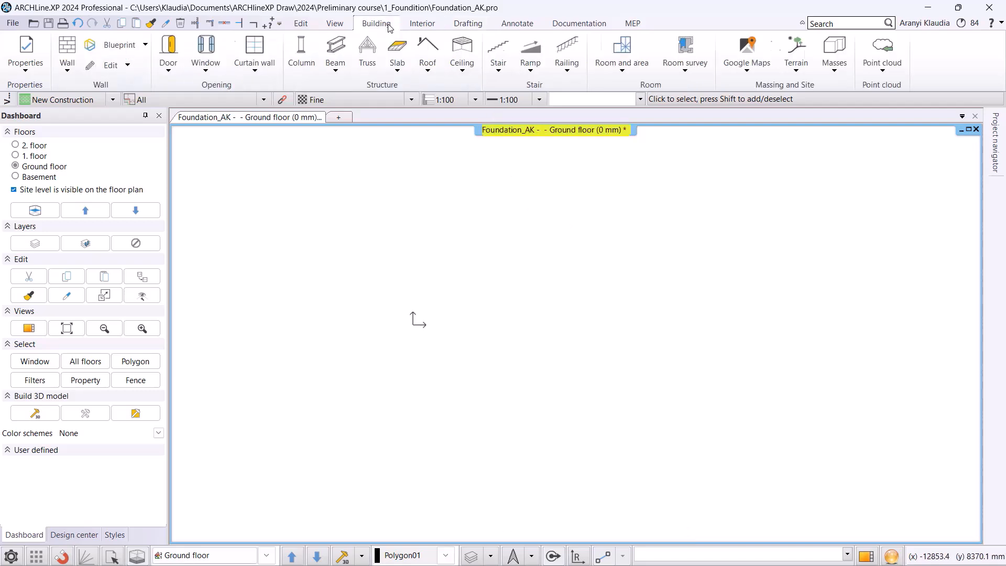
{"action": "left_click", "coordinate": [23, 77]}
{"action": "mouse_move", "coordinate": [28, 97]}
{"action": "left_click", "coordinate": [172, 96]}
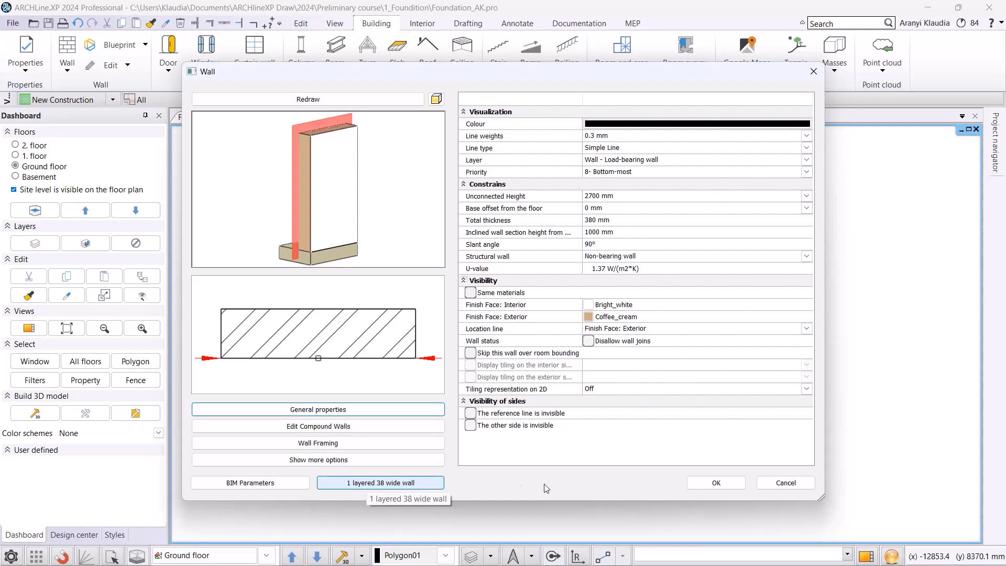
{"action": "left_click", "coordinate": [713, 483]}
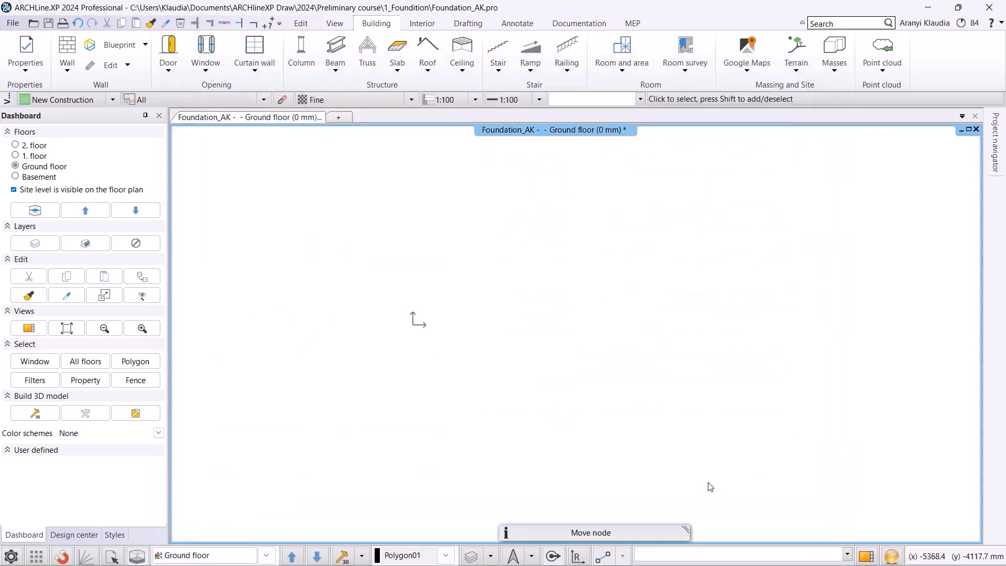
Draw a 7500 mm wall vertically upward from just above the origin, cycling its orientation until the thickness lies on the outer side.
{"action": "left_click", "coordinate": [67, 49]}
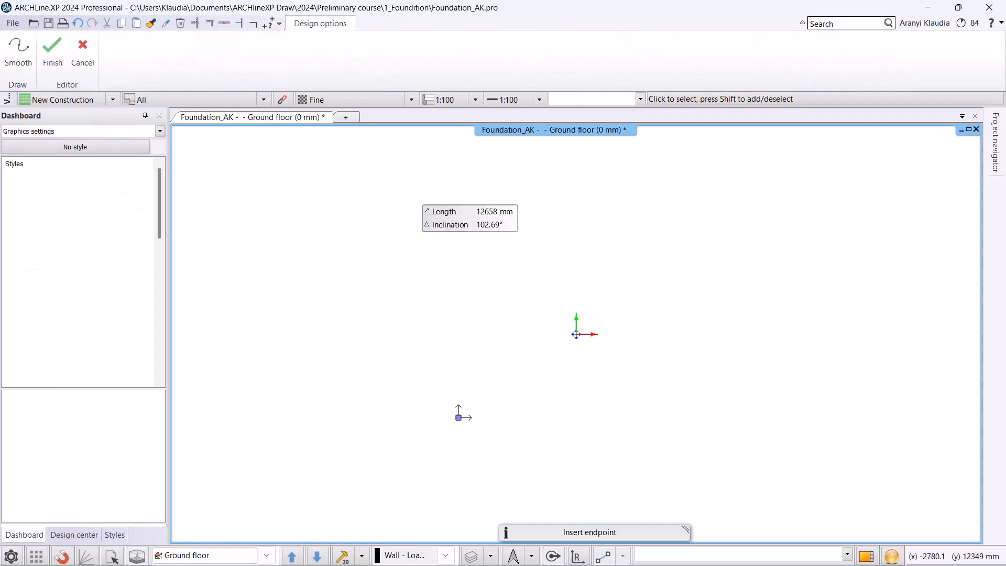
{"action": "left_click", "coordinate": [458, 395]}
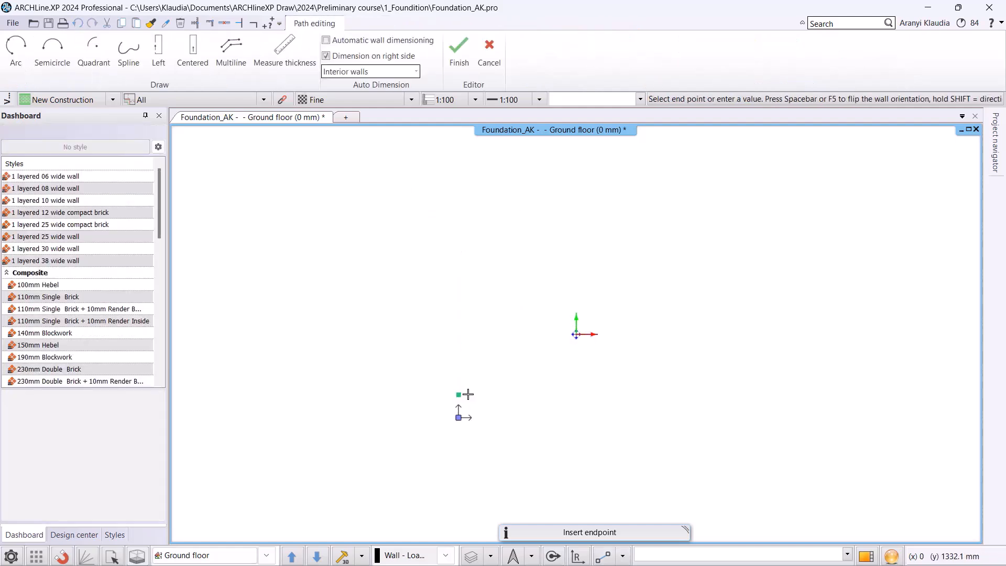
{"action": "scroll", "coordinate": [462, 289], "scroll_direction": "up", "scroll_amount": 2}
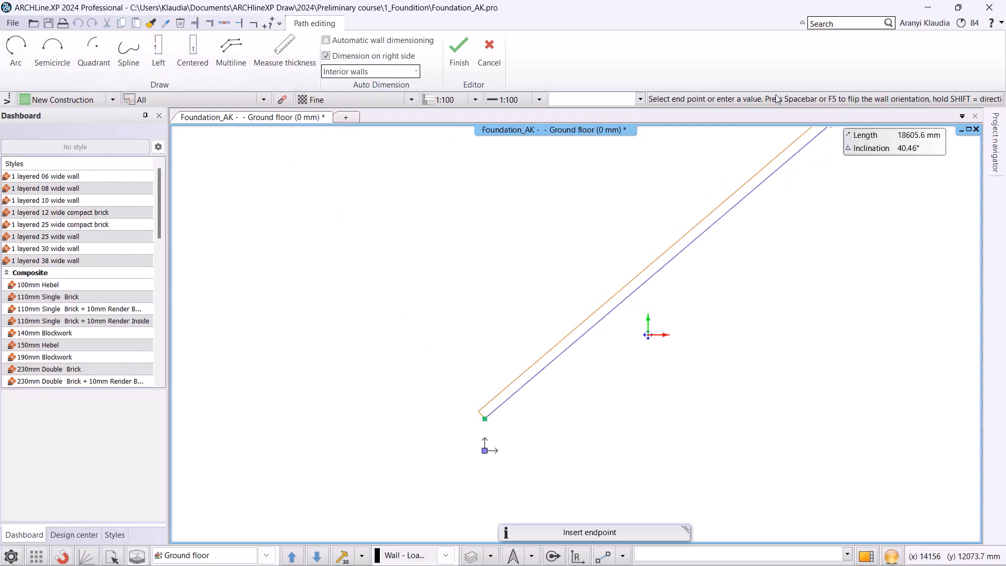
{"action": "key", "text": "space"}
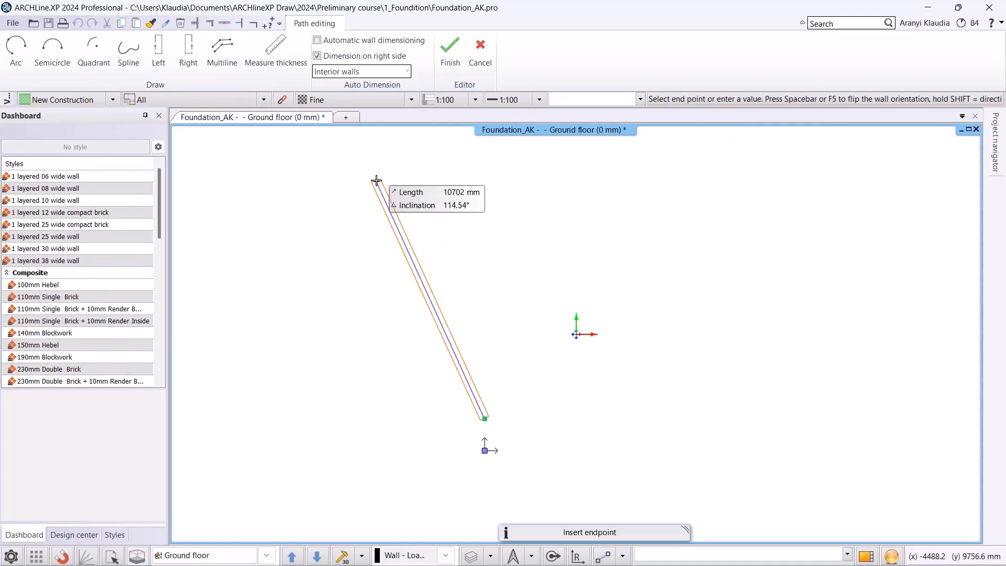
{"action": "key", "text": "space"}
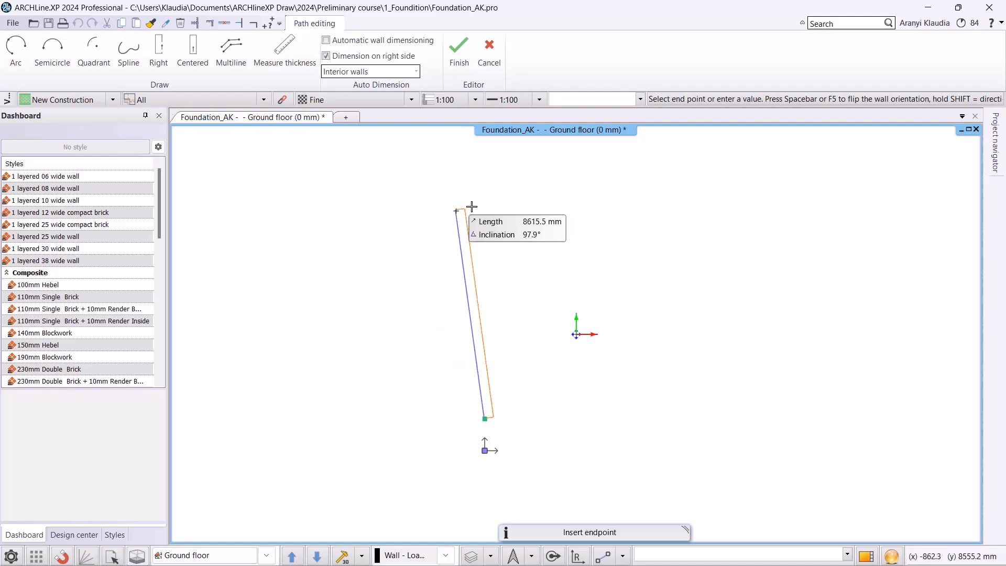
{"action": "key", "text": "space"}
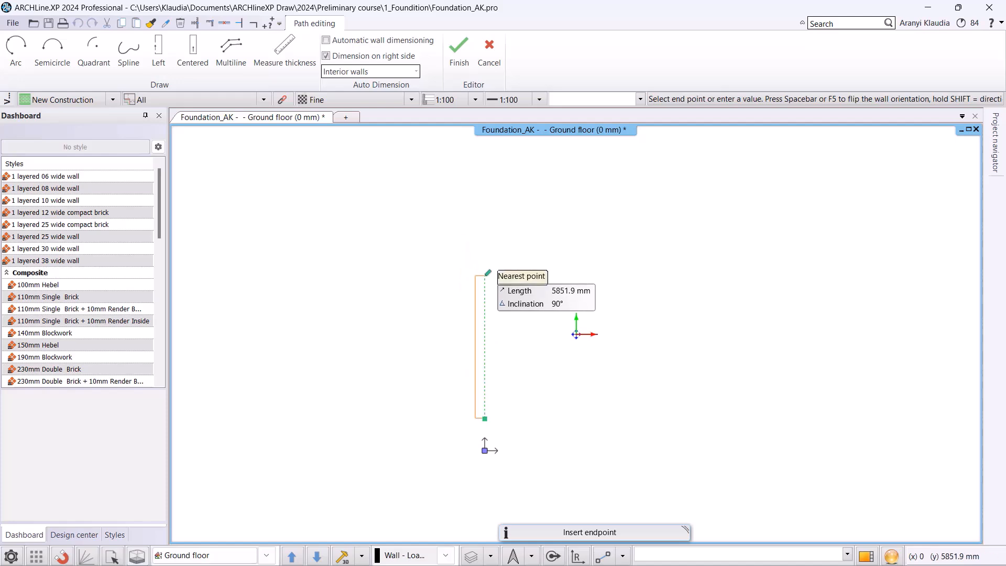
{"action": "middle_click_drag", "start_coordinate": [484, 192], "coordinate": [472, 269]}
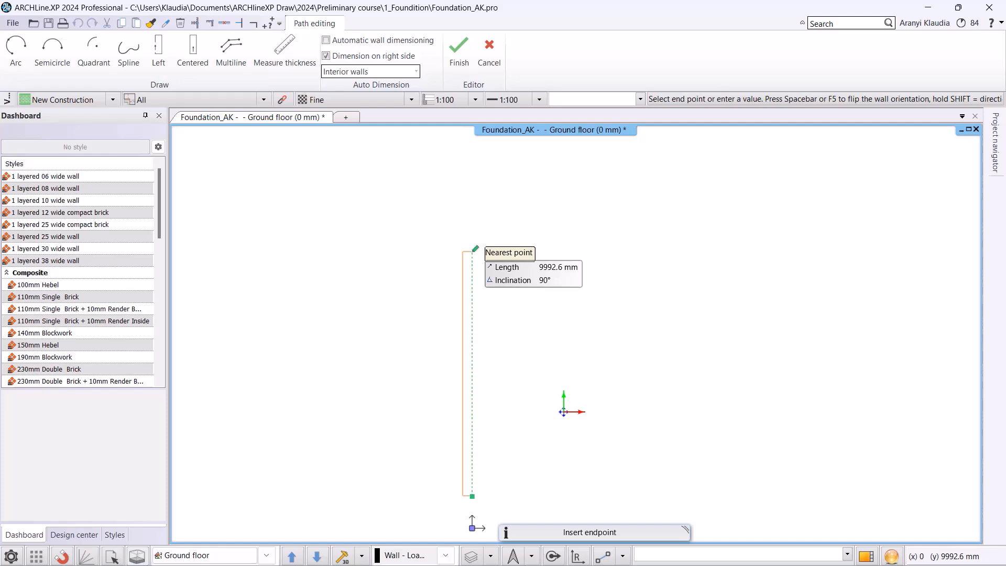
{"action": "type", "text": "7500"}
{"action": "key", "text": "Return"}
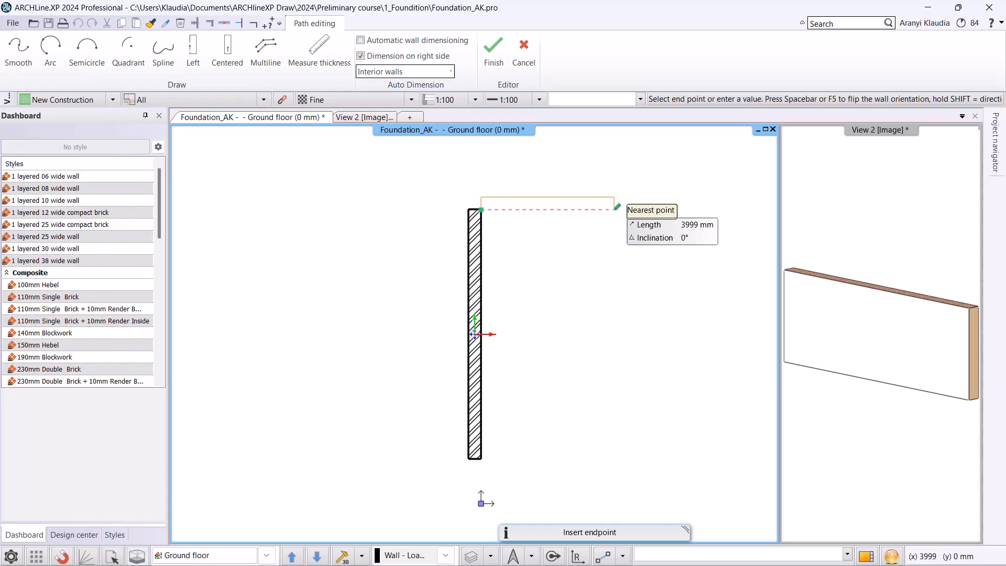
Continue the wall chain 5000 mm to the right, 4400 mm down and 3500 mm to the right.
{"action": "type", "text": "5000"}
{"action": "key", "text": "Return"}
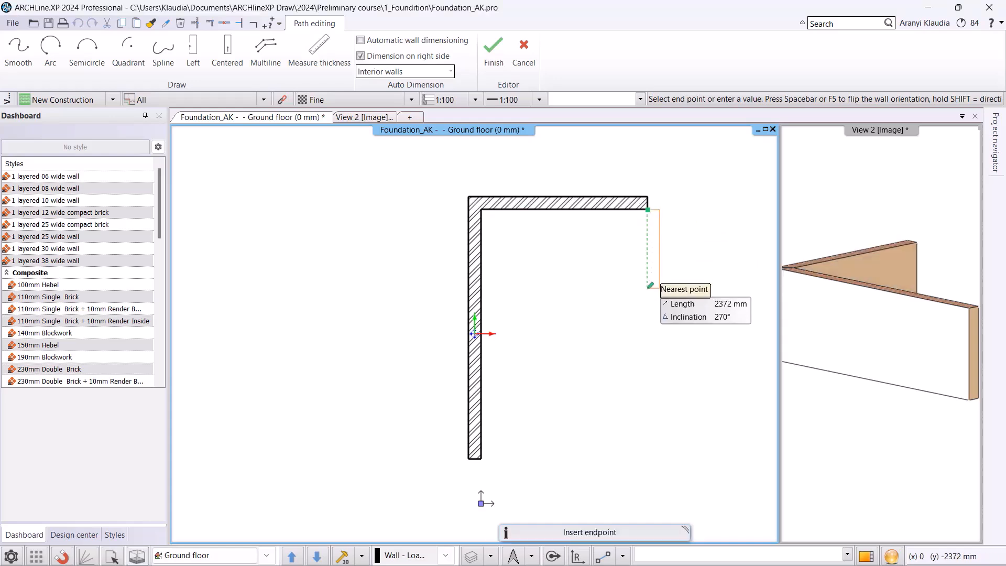
{"action": "type", "text": "4400"}
{"action": "key", "text": "Return"}
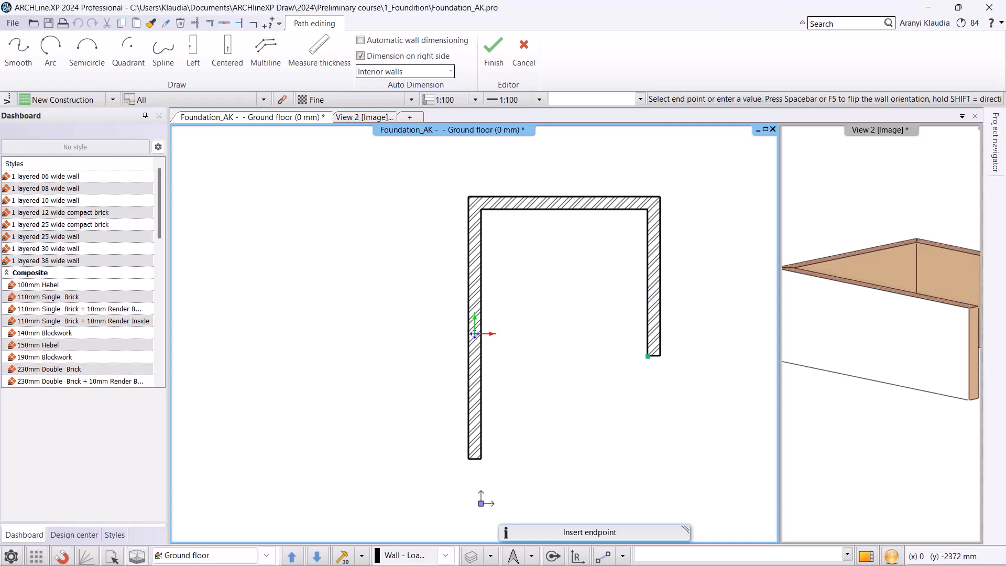
{"action": "type", "text": "3500"}
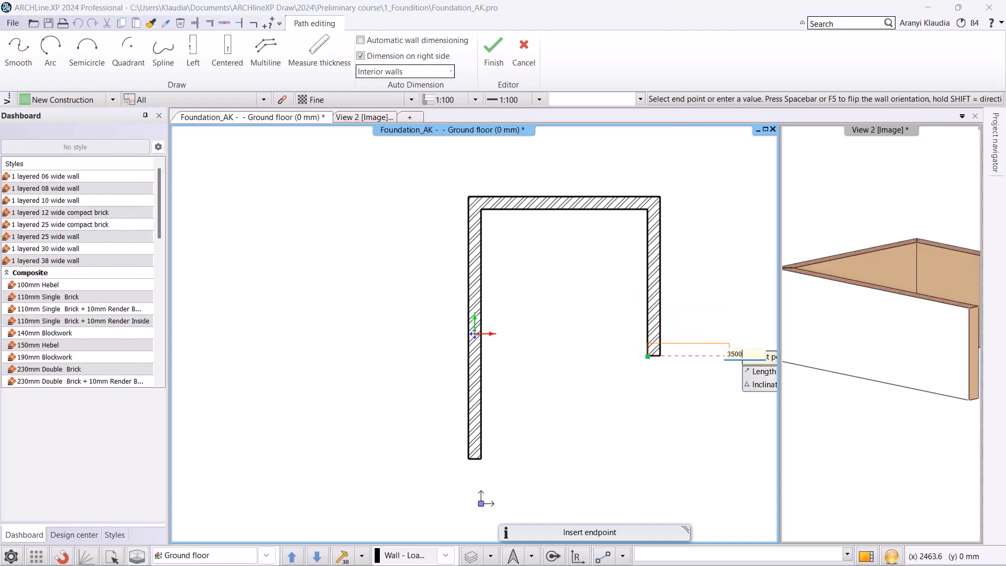
{"action": "key", "text": "Return"}
Continue the walls 5200 mm down and 6400 mm to the left, and close the outline diagonally at the first wall's lower end.
{"action": "middle_click_drag", "start_coordinate": [718, 427], "coordinate": [534, 427]}
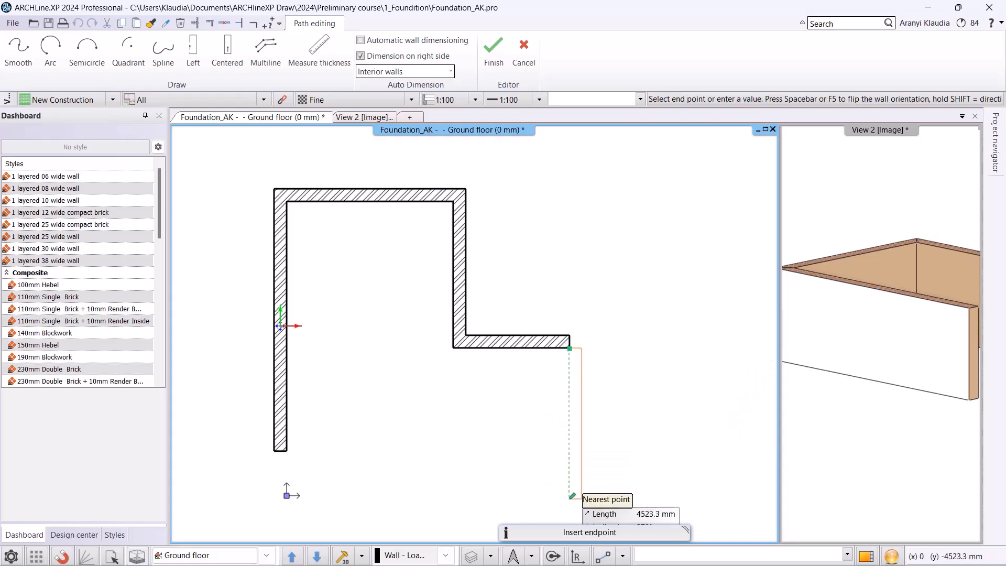
{"action": "left_click", "coordinate": [570, 522]}
{"action": "scroll", "coordinate": [419, 477], "scroll_direction": "down", "scroll_amount": 2}
{"action": "type", "text": "6400"}
{"action": "key", "text": "Return"}
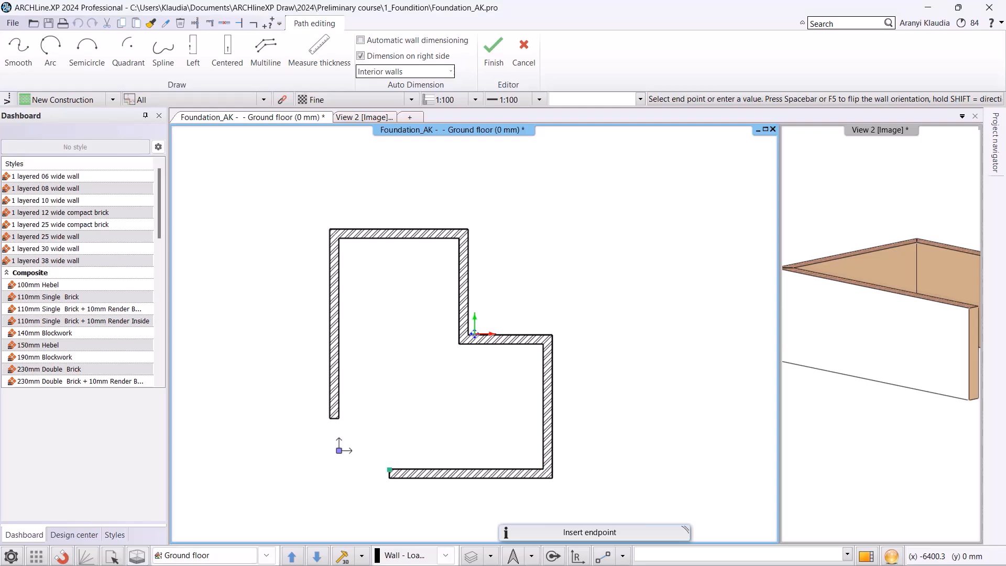
{"action": "scroll", "coordinate": [321, 419], "scroll_direction": "up", "scroll_amount": 2}
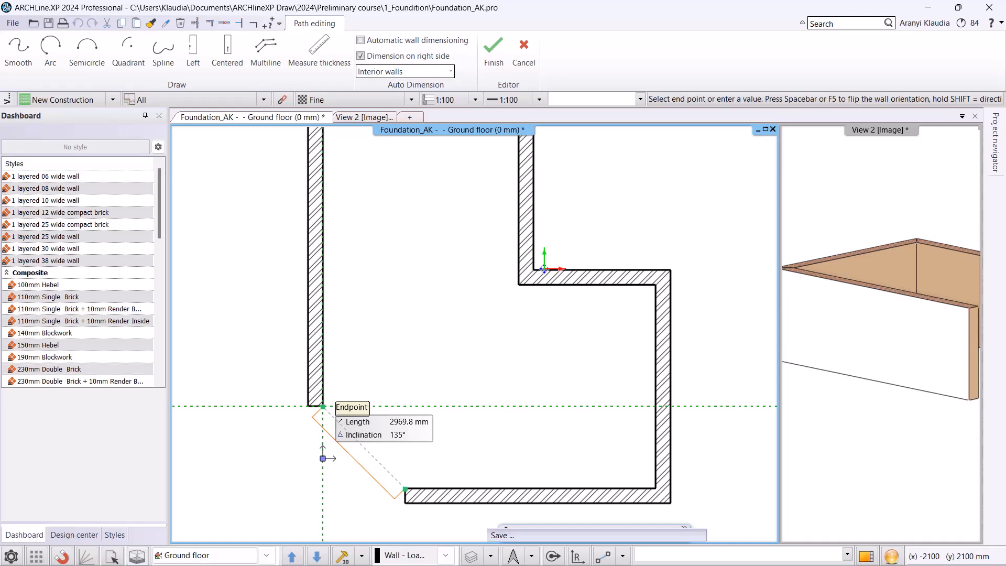
{"action": "left_click", "coordinate": [322, 407]}
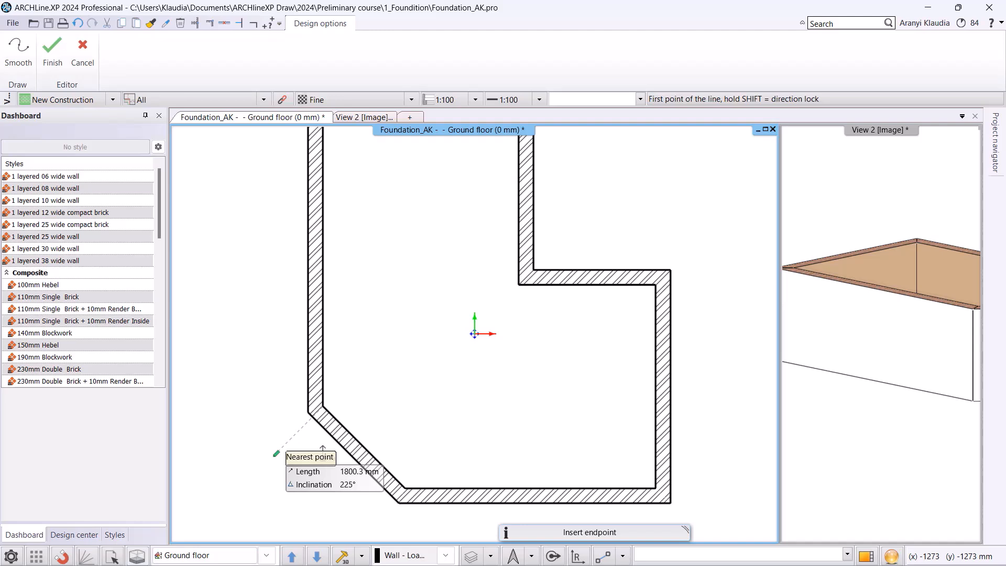
{"action": "key", "text": "Escape"}
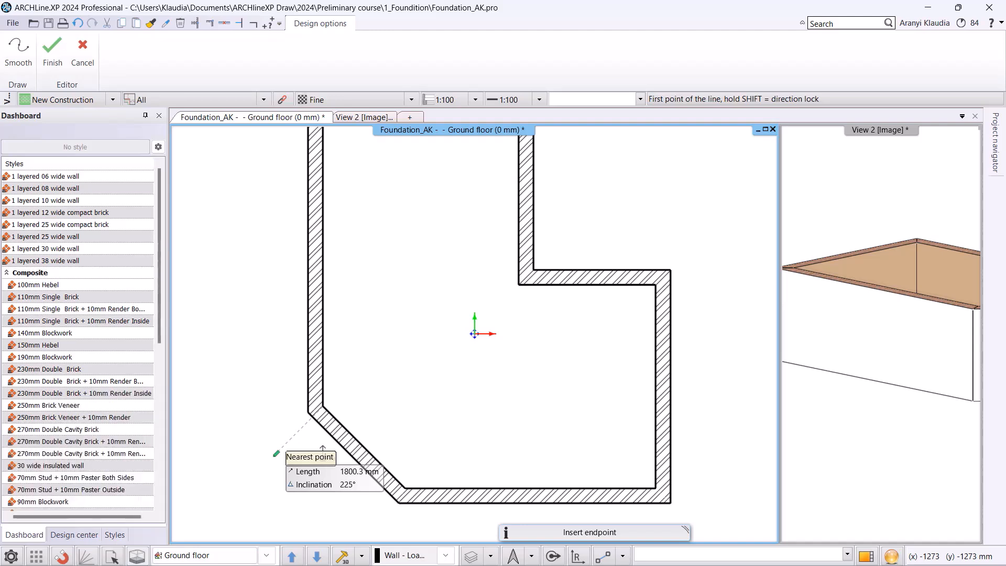
Save the project with the closed wall outline, and undo the last operation.
{"action": "scroll", "coordinate": [324, 450], "scroll_direction": "down", "scroll_amount": 3}
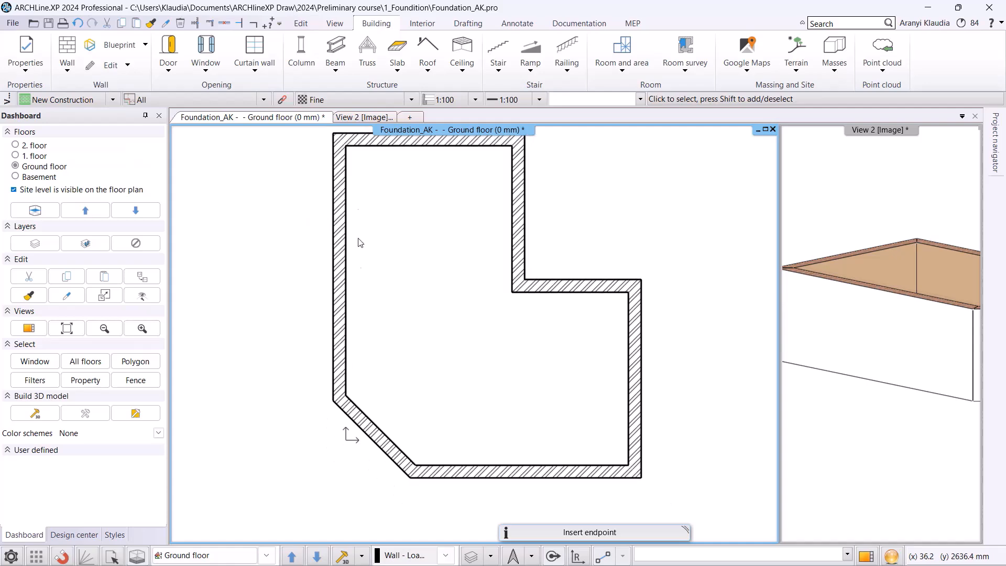
{"action": "left_click", "coordinate": [48, 24]}
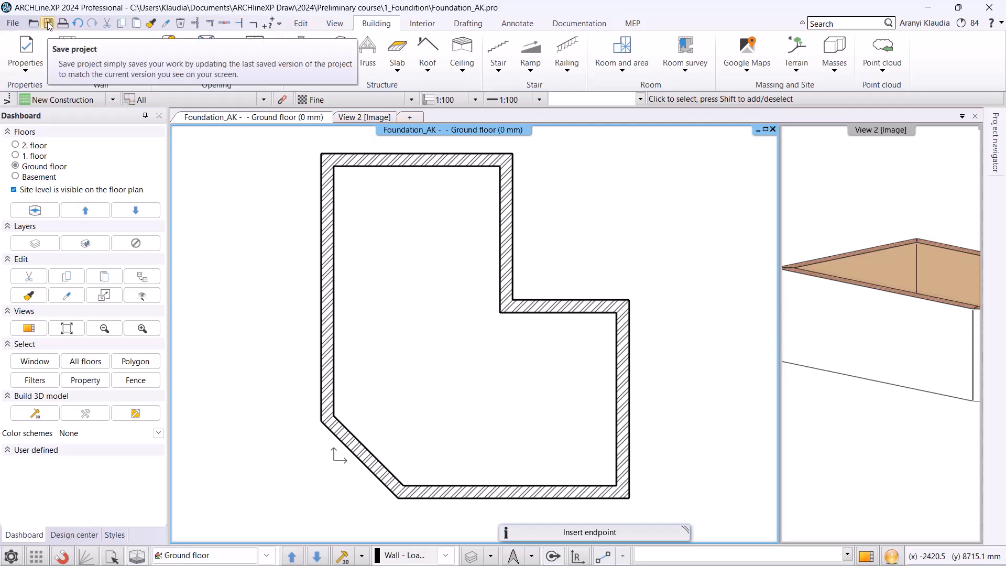
{"action": "key", "text": "ctrl+z"}
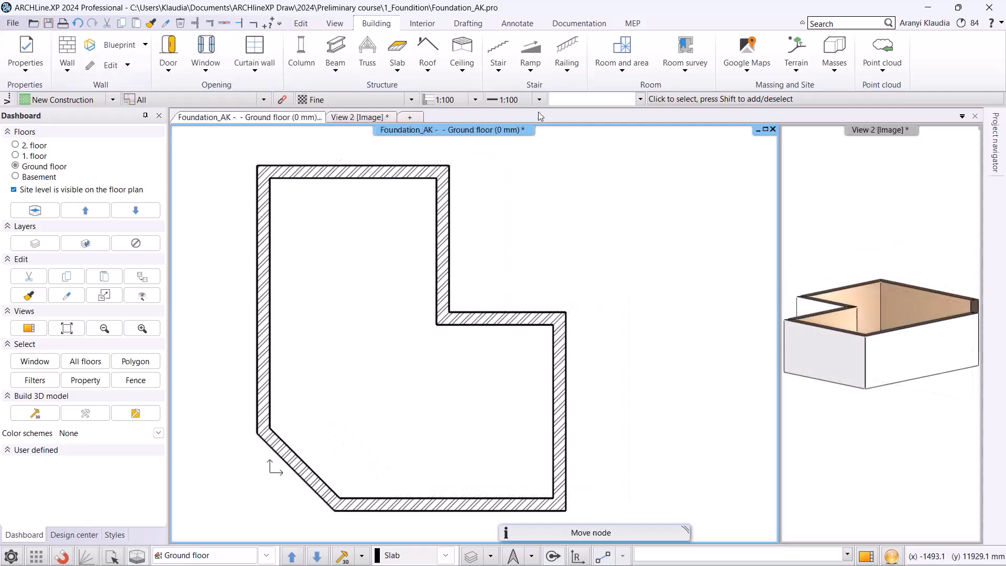
Dimension the length of the plan's top wall with Quick dimension and place the dimension line above the wall.
{"action": "left_click", "coordinate": [511, 29]}
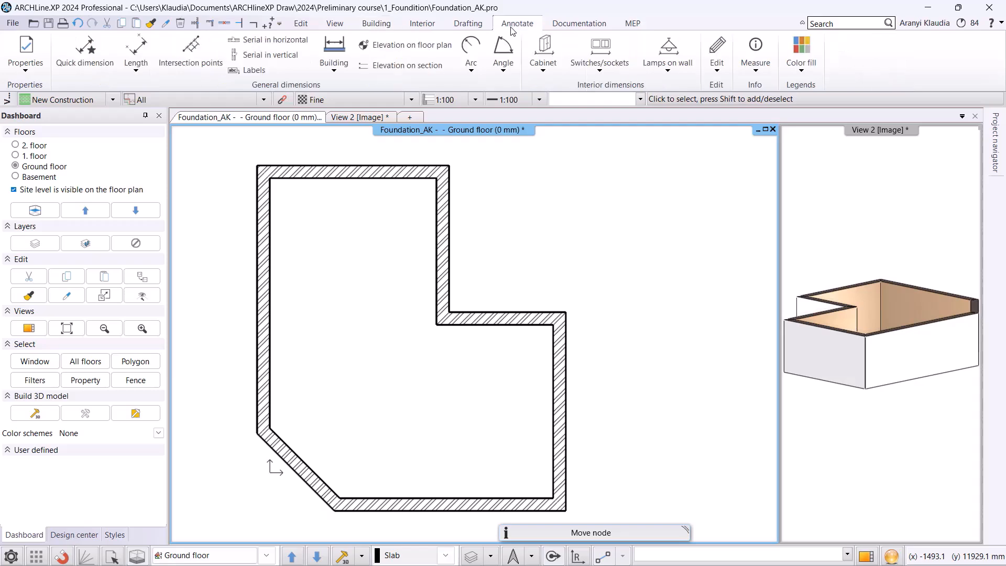
{"action": "left_click", "coordinate": [96, 53]}
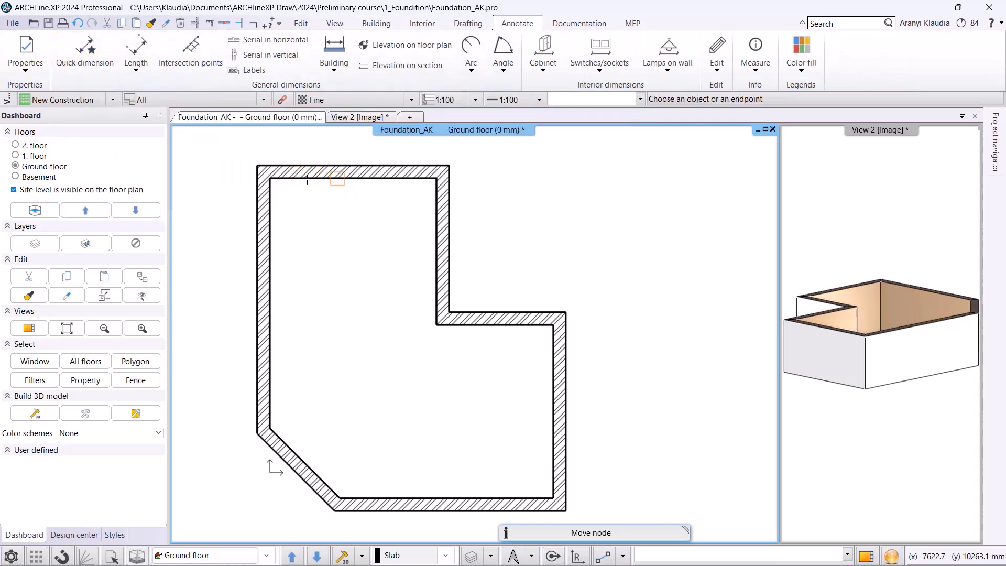
{"action": "left_click", "coordinate": [328, 177]}
{"action": "scroll", "coordinate": [351, 171], "scroll_direction": "down", "scroll_amount": 1}
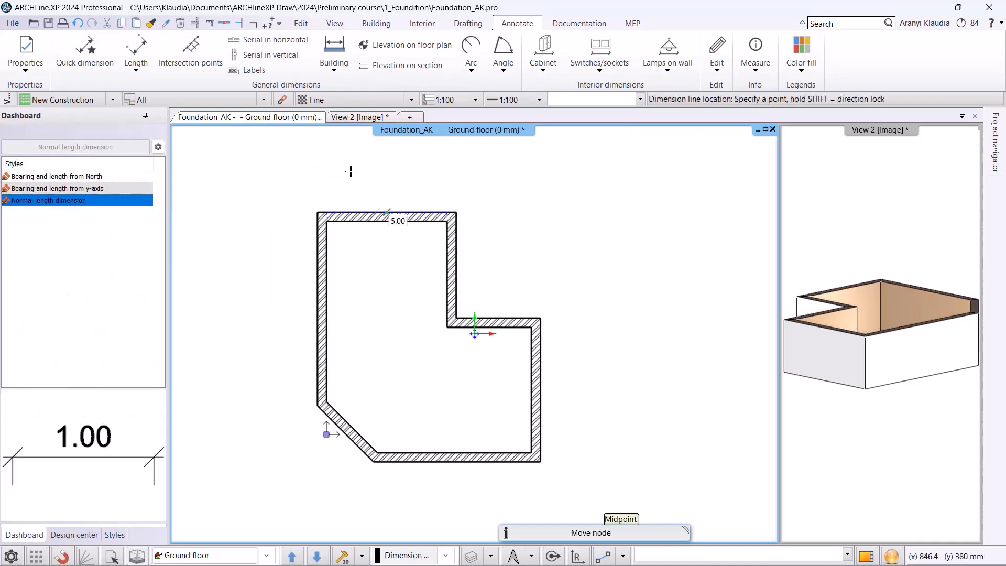
{"action": "left_click", "coordinate": [381, 190]}
{"action": "scroll", "coordinate": [439, 249], "scroll_direction": "up", "scroll_amount": 1}
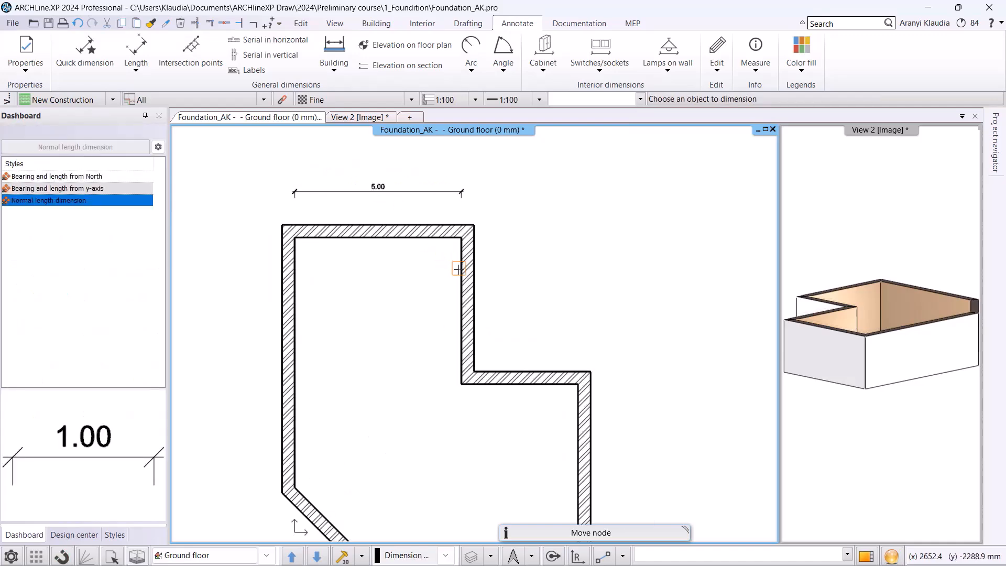
Dimension the two vertical walls on the plan's right side along one line, and dimension the bottom wall below the outline.
{"action": "left_click", "coordinate": [460, 266]}
{"action": "left_click", "coordinate": [643, 277]}
{"action": "scroll", "coordinate": [558, 447], "scroll_direction": "down", "scroll_amount": 1}
{"action": "left_click", "coordinate": [554, 400]}
{"action": "left_click", "coordinate": [601, 419]}
{"action": "scroll", "coordinate": [499, 456], "scroll_direction": "up", "scroll_amount": 1}
{"action": "left_click", "coordinate": [498, 456]}
{"action": "left_click", "coordinate": [508, 499]}
Dimension the diagonal corner wall and the long left wall outside the outline, and finish dimensioning.
{"action": "left_click", "coordinate": [345, 439]}
{"action": "left_click", "coordinate": [314, 461]}
{"action": "left_click", "coordinate": [304, 368]}
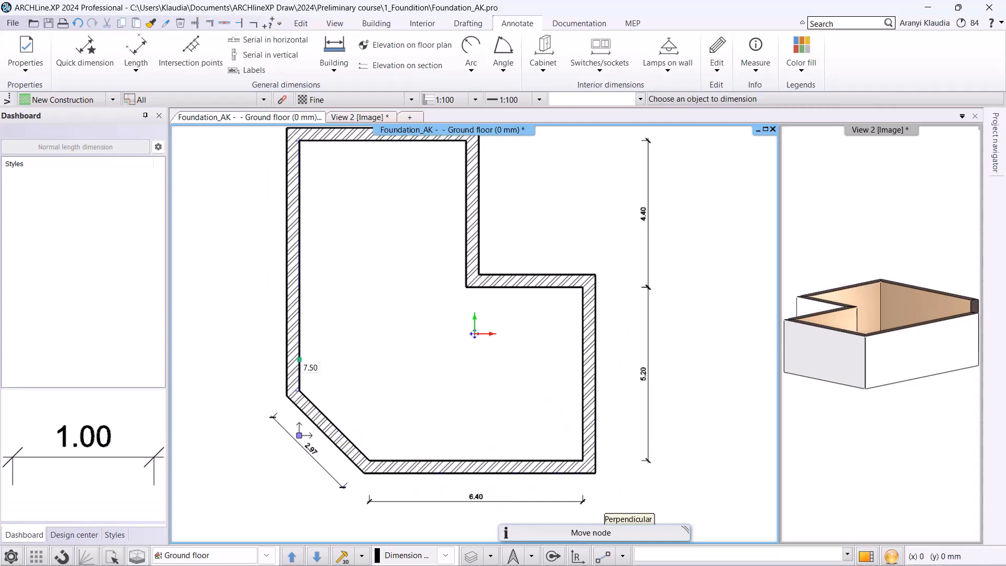
{"action": "left_click", "coordinate": [261, 299]}
{"action": "scroll", "coordinate": [351, 258], "scroll_direction": "down", "scroll_amount": 3}
{"action": "scroll", "coordinate": [372, 270], "scroll_direction": "up", "scroll_amount": 2}
{"action": "key", "text": "Escape"}
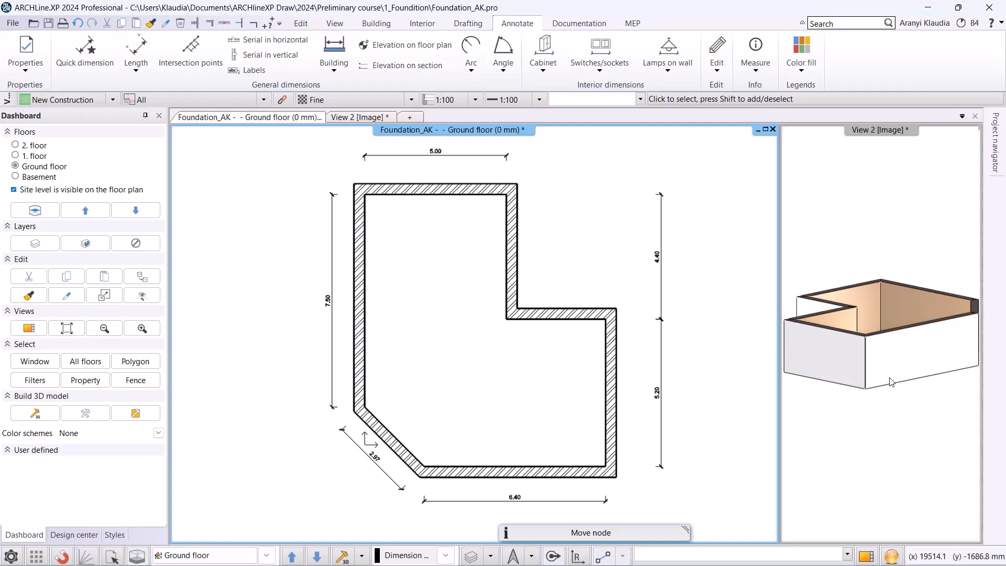
Switch the main view to the 3D image and back to the ground floor plan, magnifying the plan view.
{"action": "left_click", "coordinate": [362, 118]}
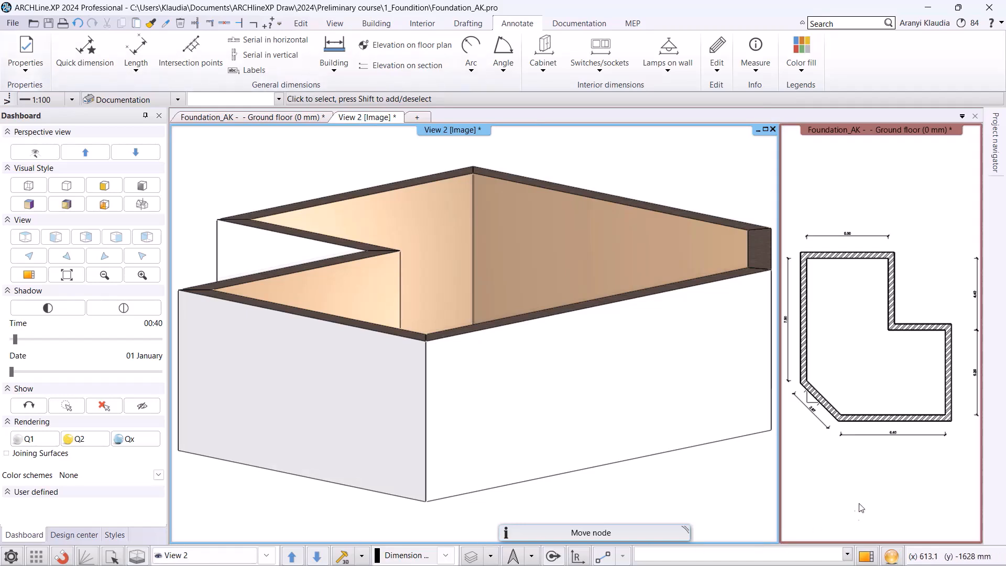
{"action": "left_click", "coordinate": [868, 491]}
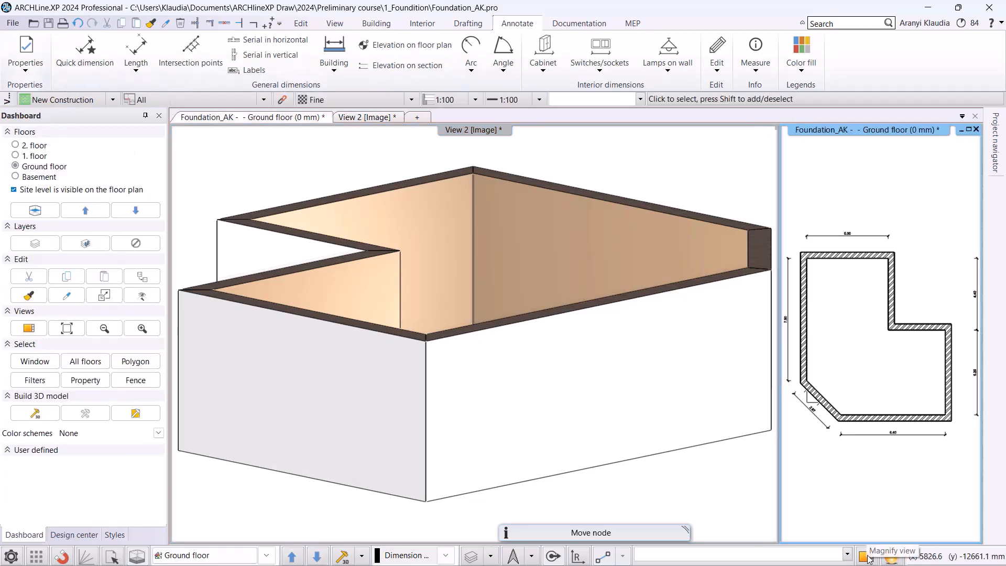
{"action": "left_click", "coordinate": [867, 556]}
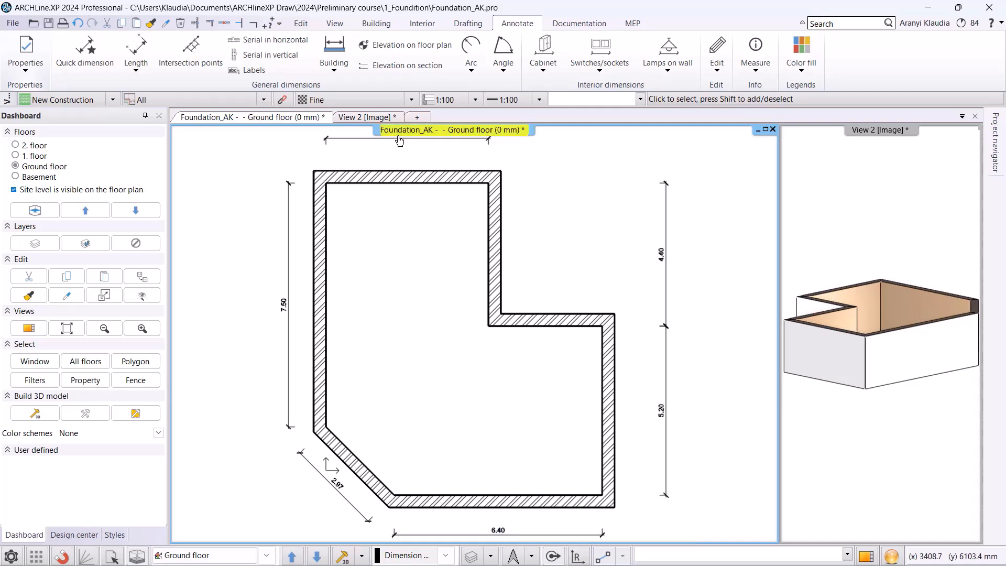
Bring up the 3D image view and examine the wall model by zooming and orbiting it.
{"action": "left_click", "coordinate": [354, 119]}
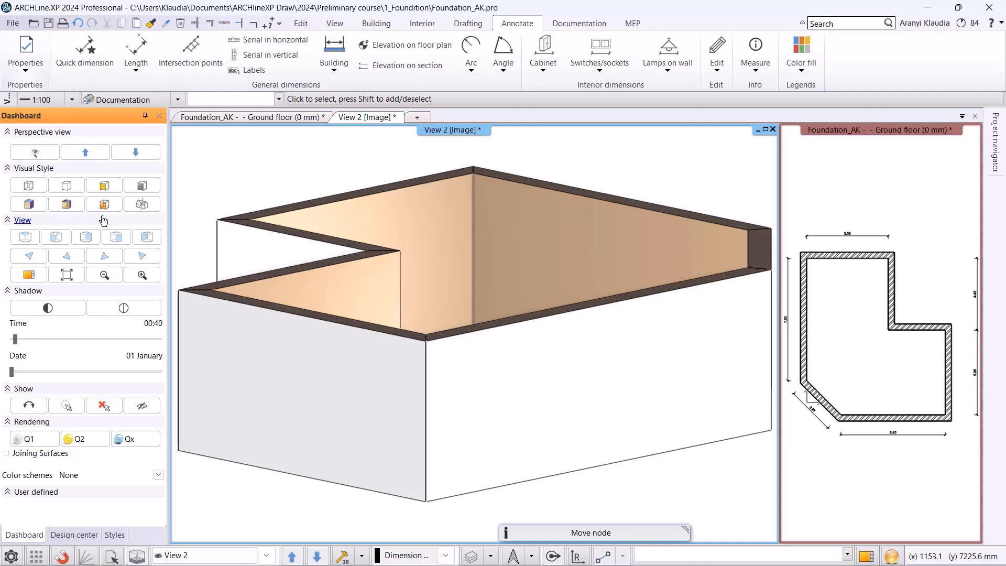
{"action": "scroll", "coordinate": [523, 346], "scroll_direction": "down", "scroll_amount": 3}
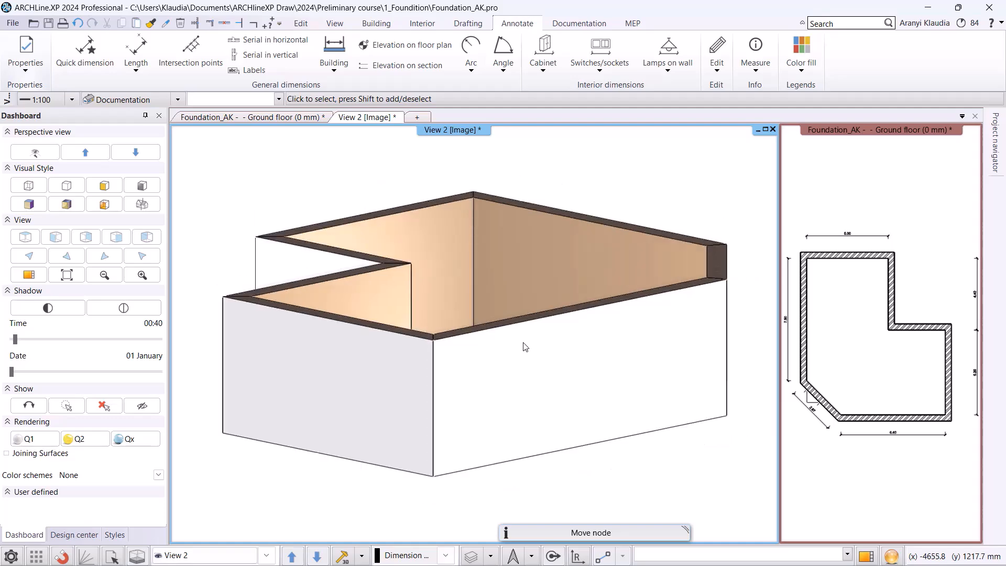
{"action": "scroll", "coordinate": [524, 346], "scroll_direction": "down", "scroll_amount": 2}
{"action": "scroll", "coordinate": [442, 350], "scroll_direction": "up", "scroll_amount": 2}
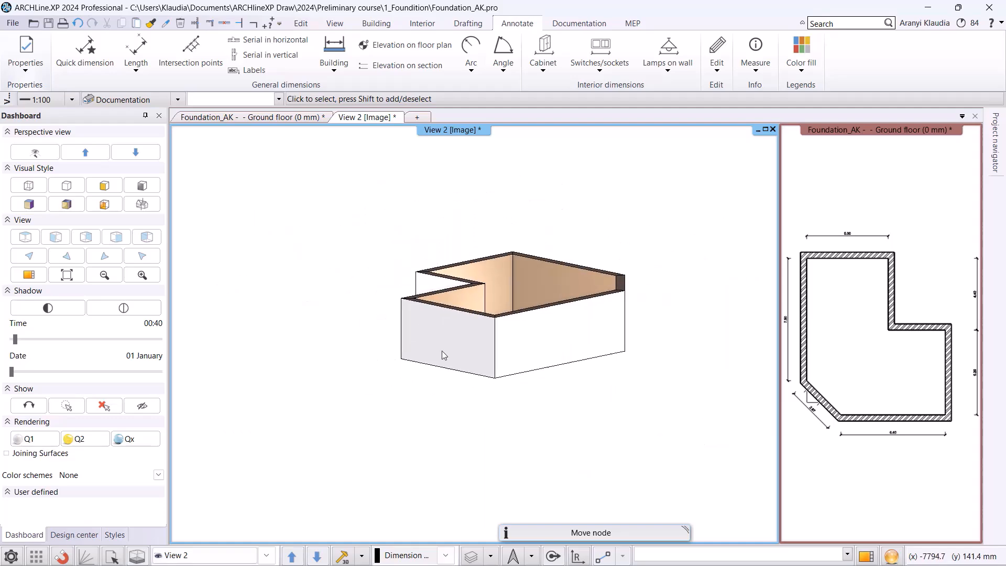
{"action": "scroll", "coordinate": [513, 262], "scroll_direction": "up", "scroll_amount": 3}
{"action": "middle_click_drag", "start_coordinate": [583, 278], "coordinate": [529, 295]}
{"action": "scroll", "coordinate": [529, 291], "scroll_direction": "down", "scroll_amount": 1}
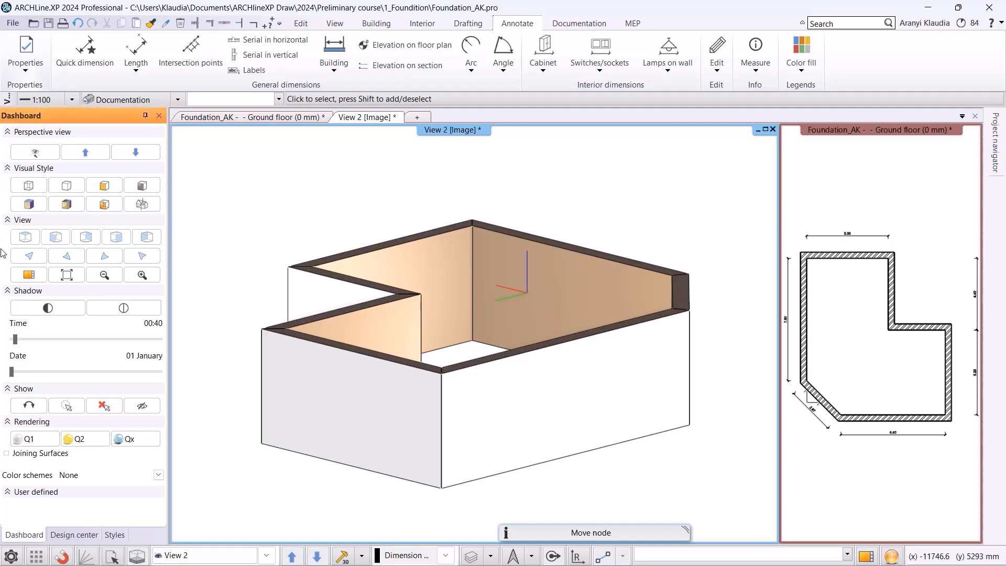
Look at the 3D wall model from the preset top, side and corner viewpoints, ending on a corner perspective.
{"action": "left_click", "coordinate": [36, 242]}
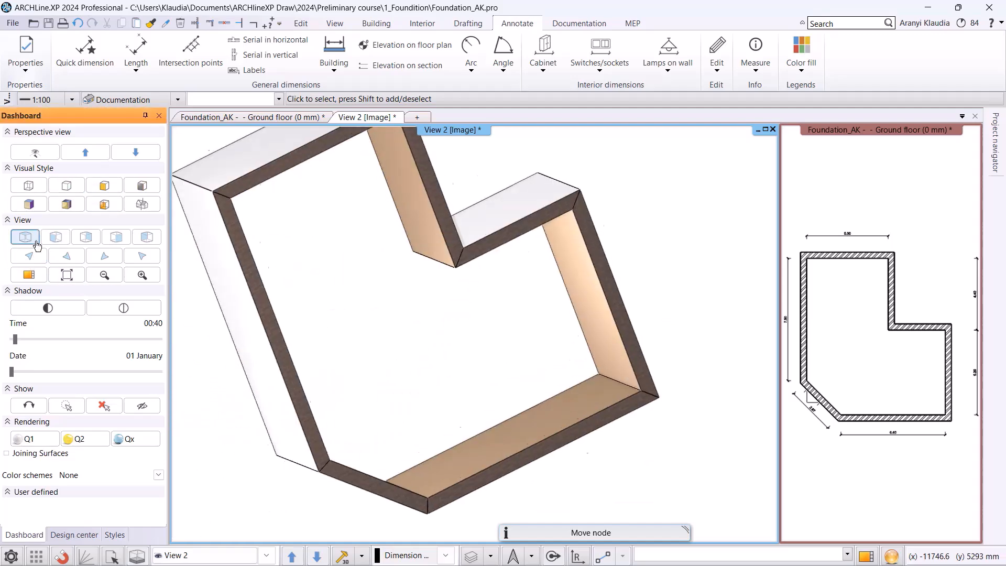
{"action": "left_click", "coordinate": [89, 238]}
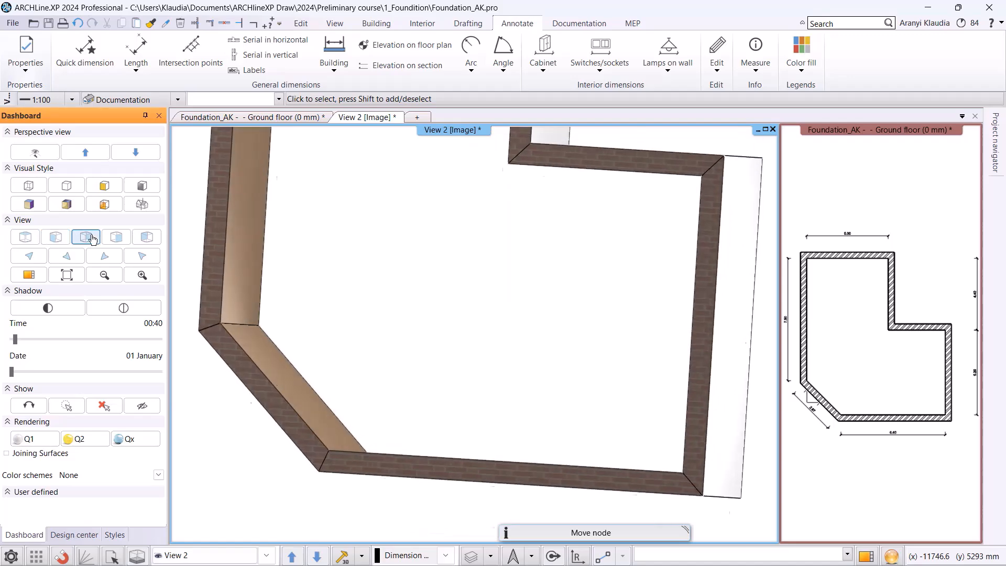
{"action": "left_click", "coordinate": [116, 237]}
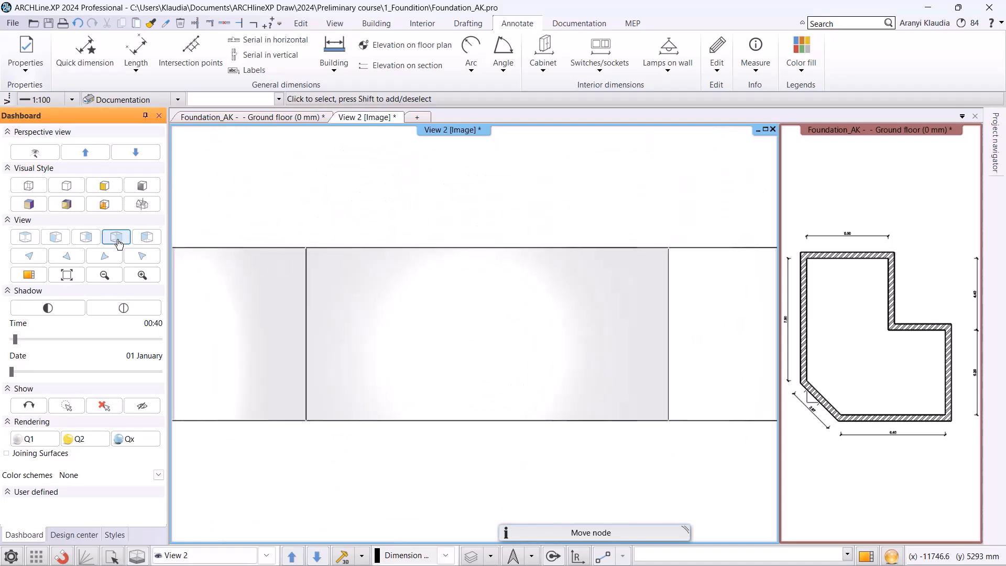
{"action": "left_click", "coordinate": [43, 256]}
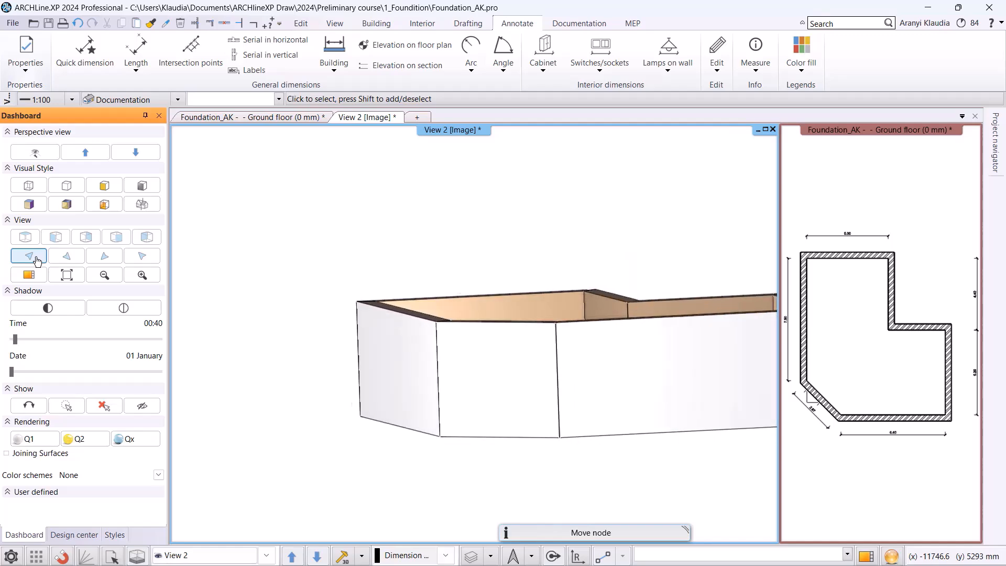
{"action": "left_click", "coordinate": [104, 256]}
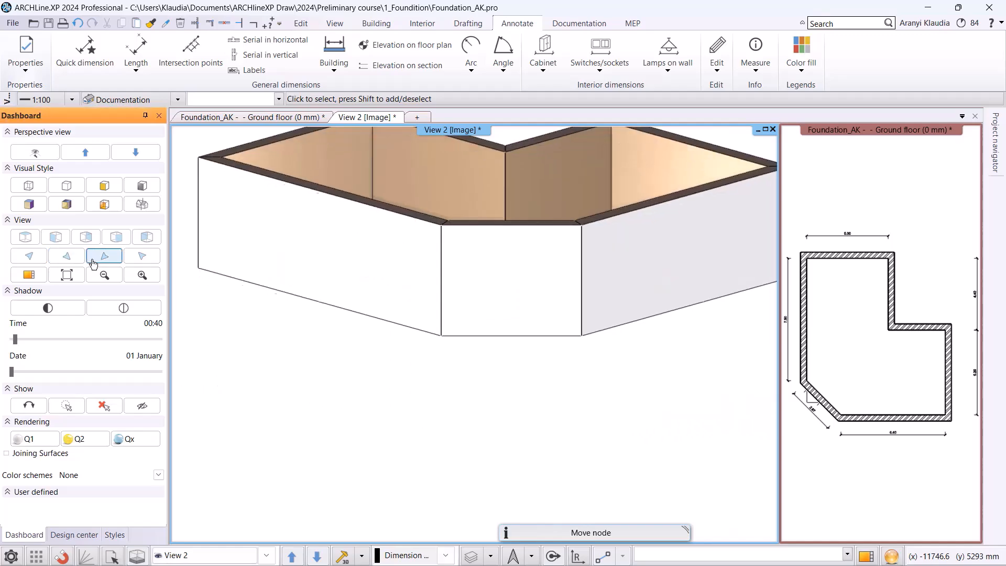
{"action": "left_click", "coordinate": [137, 260]}
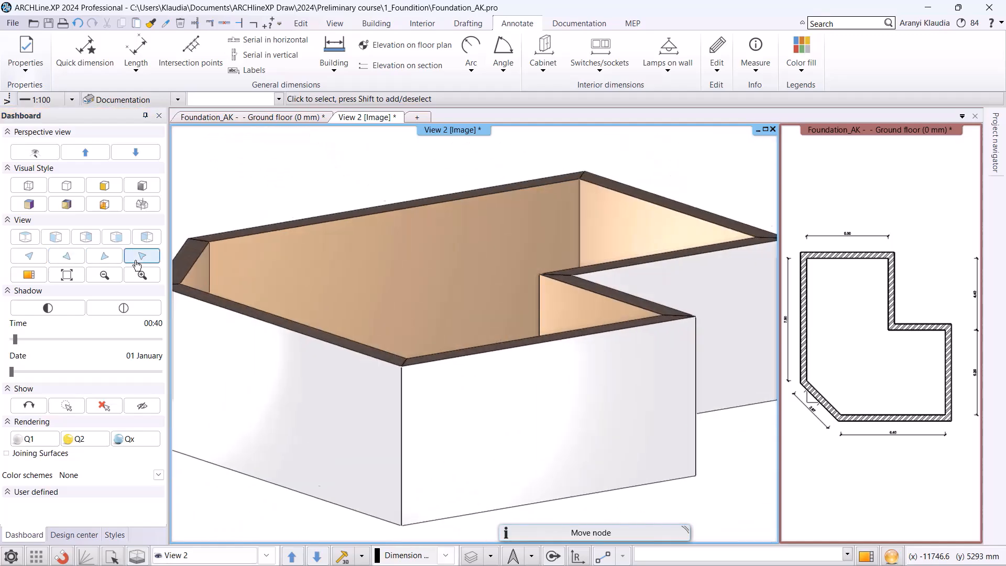
{"action": "left_click", "coordinate": [44, 260]}
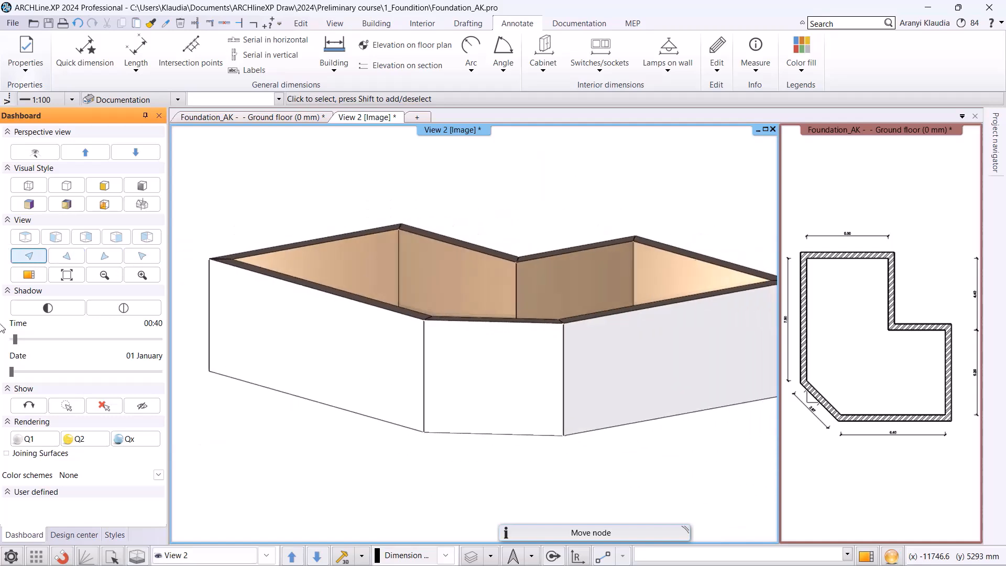
Compare the wireframe, hidden-line and consistent colour visual styles on the 3D model, and return to realistic with edges.
{"action": "left_click", "coordinate": [29, 188]}
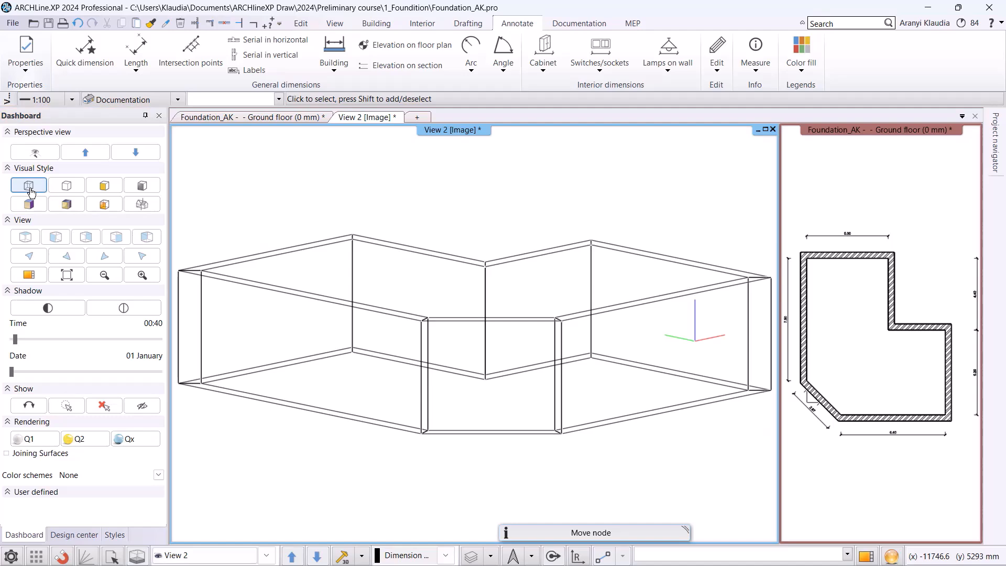
{"action": "left_click", "coordinate": [65, 187]}
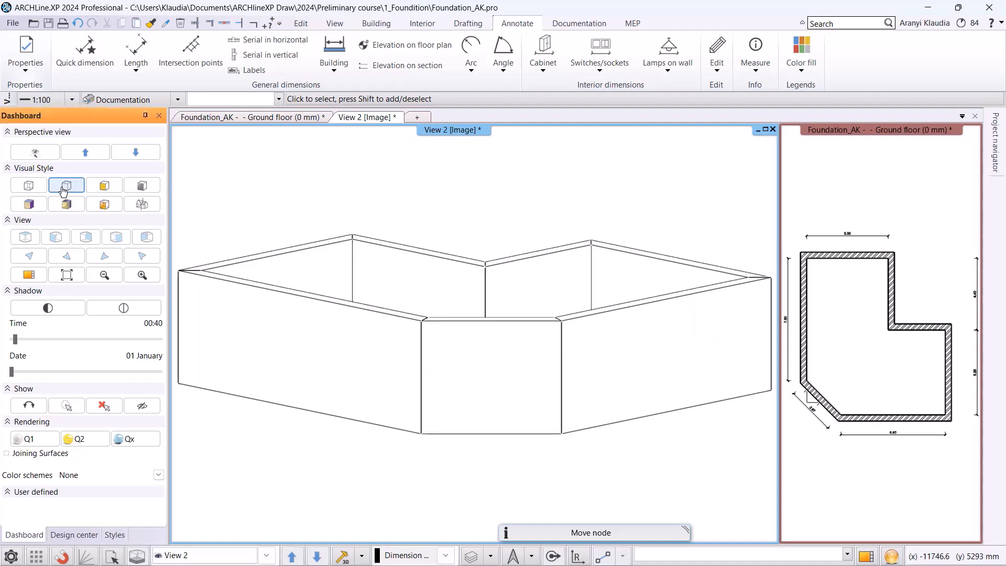
{"action": "left_click", "coordinate": [23, 209]}
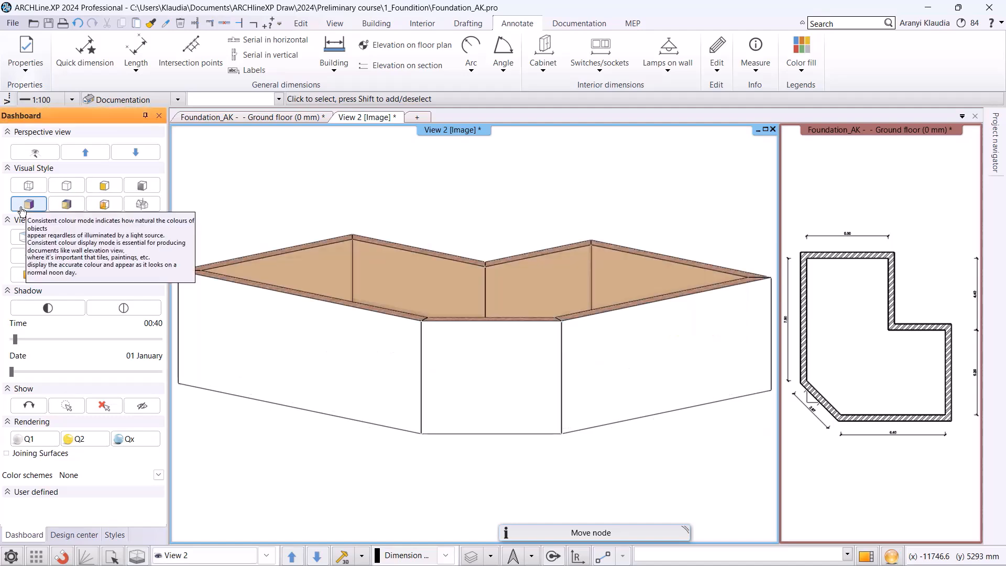
{"action": "left_click", "coordinate": [65, 204]}
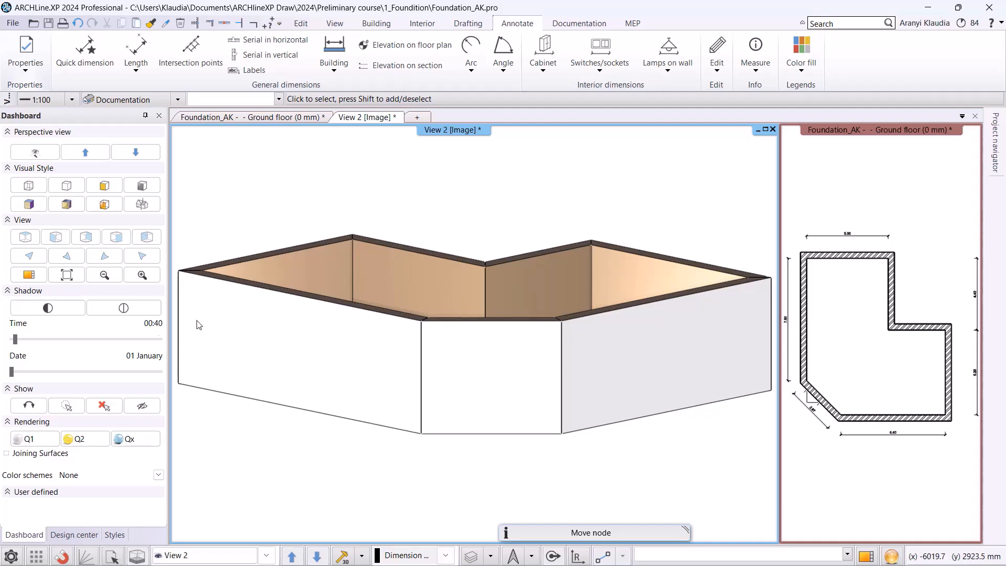
Review the display, light and shadow options in the graphics settings, and return to the ground floor plan with the building tools.
{"action": "left_click", "coordinate": [11, 556]}
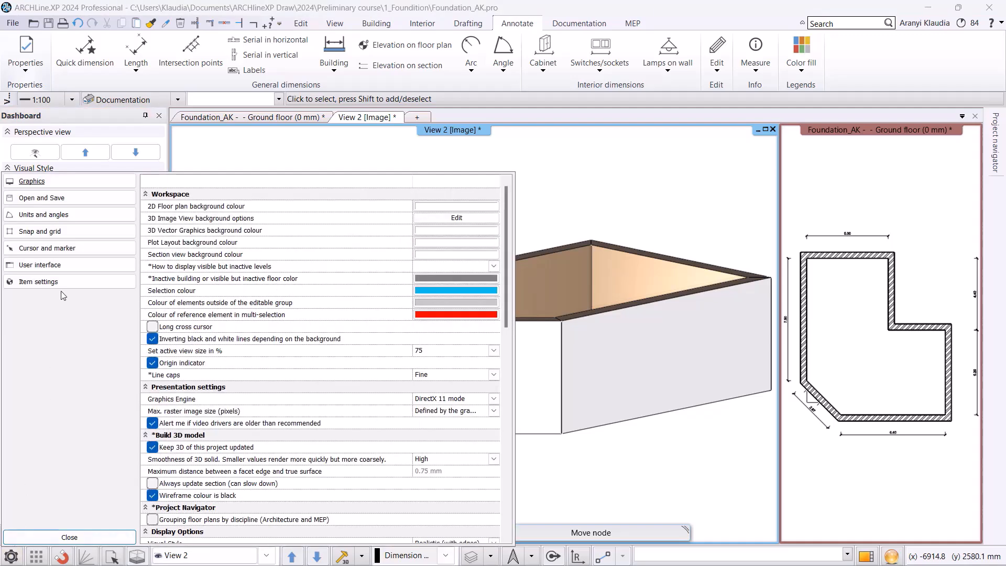
{"action": "scroll", "coordinate": [425, 390], "scroll_direction": "down", "scroll_amount": 7}
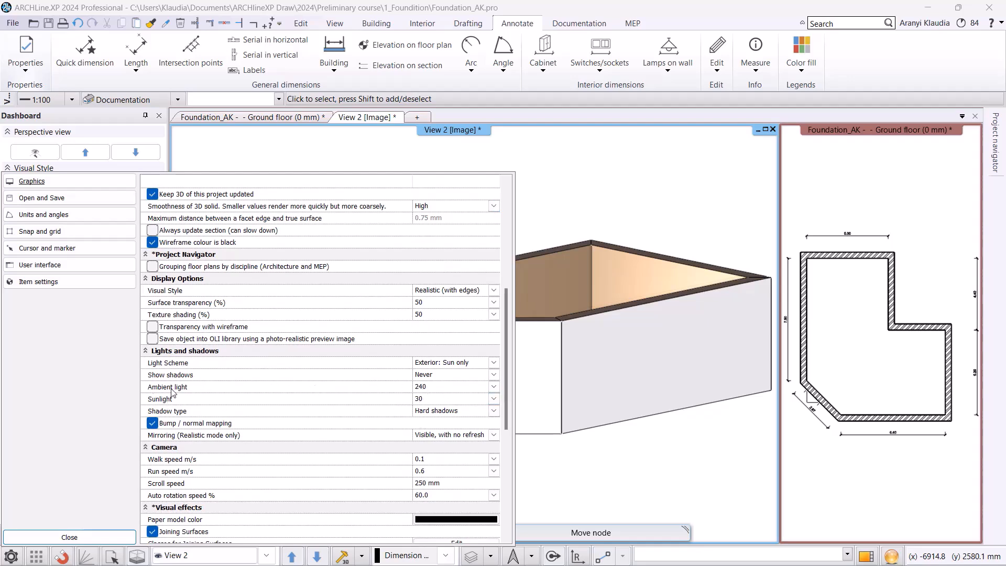
{"action": "left_click", "coordinate": [99, 534]}
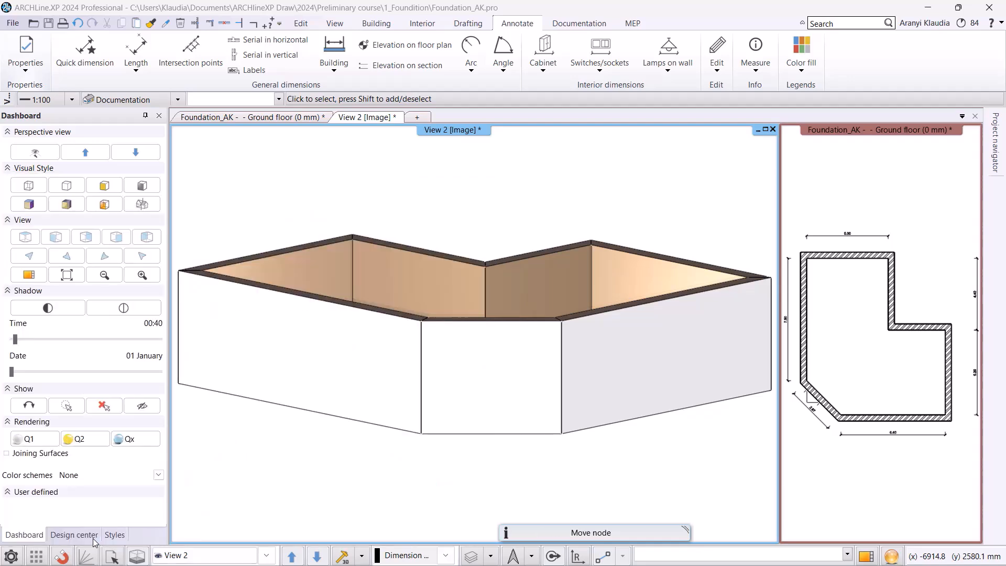
{"action": "left_click", "coordinate": [253, 117]}
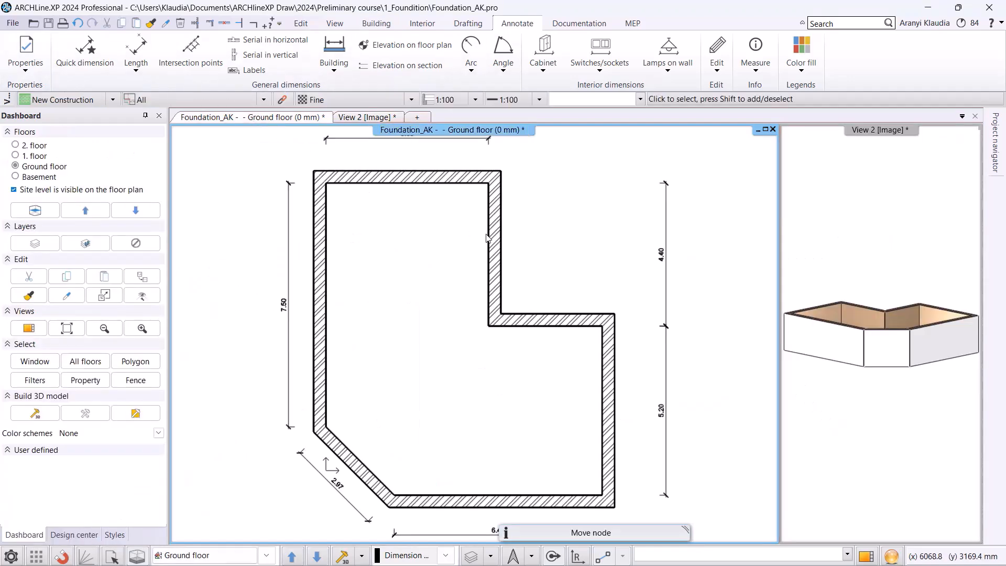
{"action": "left_click", "coordinate": [386, 24]}
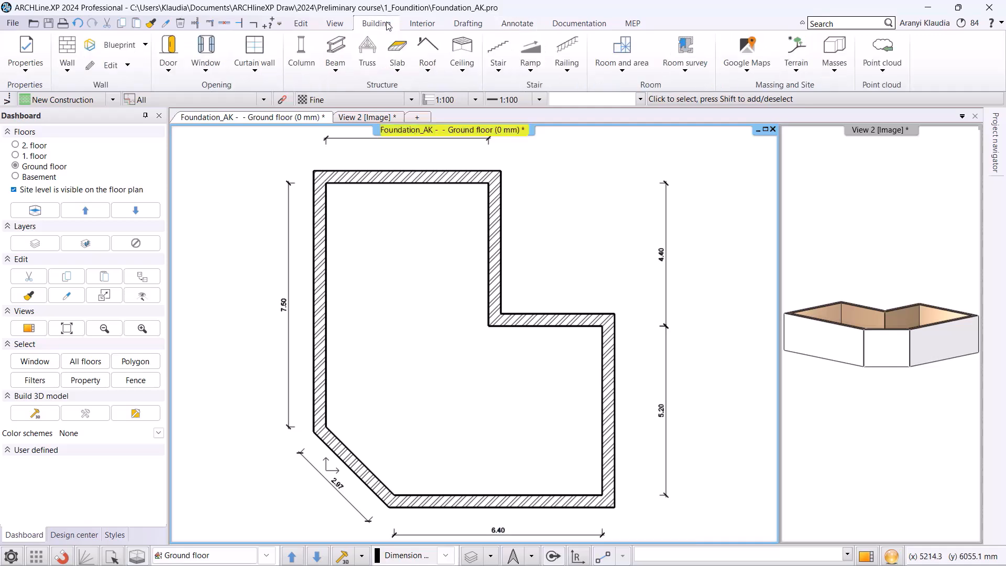
{"action": "left_click", "coordinate": [32, 77]}
{"action": "mouse_move", "coordinate": [32, 89]}
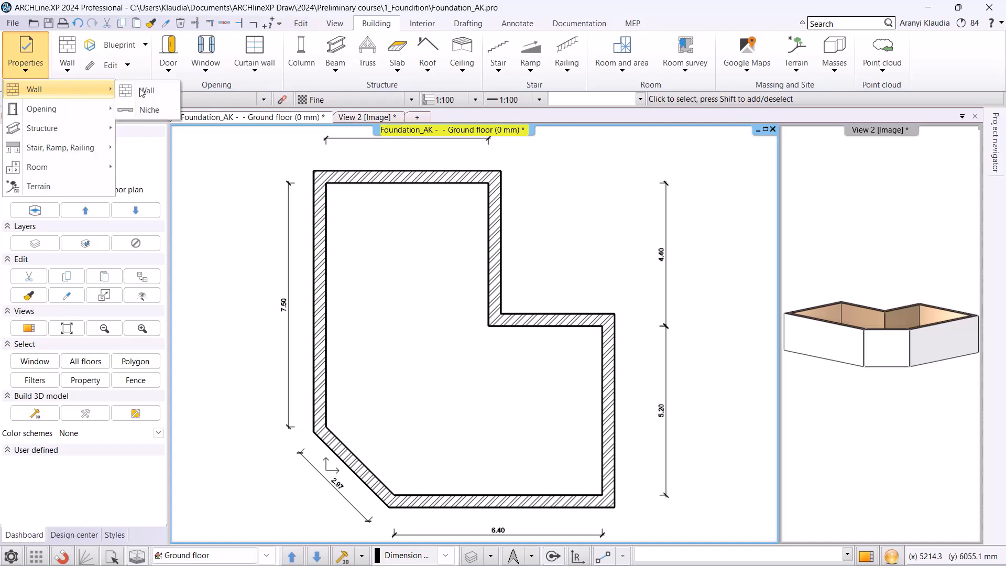
{"action": "left_click", "coordinate": [214, 217]}
{"action": "key", "text": "Escape"}
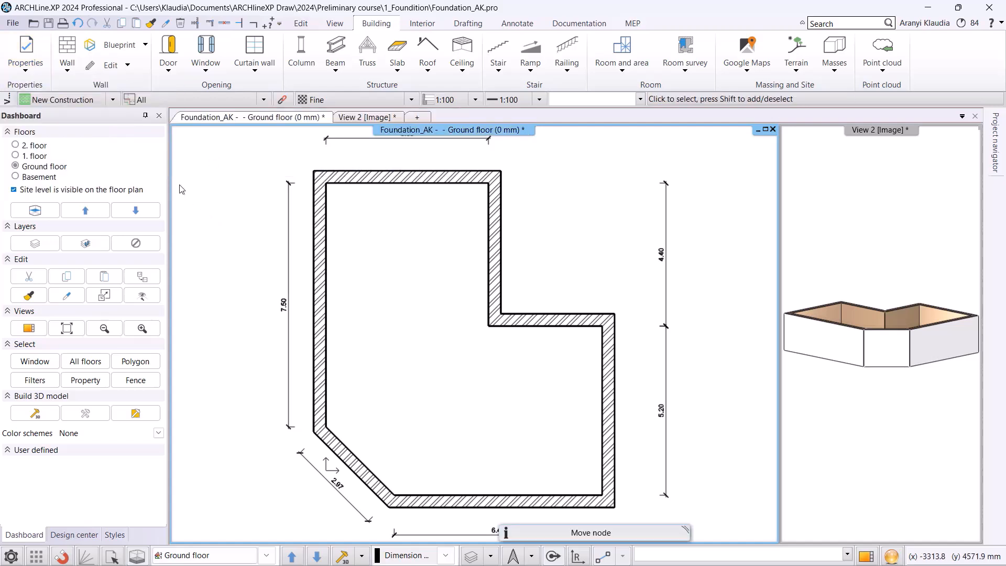
Start a wall with the 1 layered 10 wide wall style and set its total thickness to 160 mm in the wall properties.
{"action": "left_click", "coordinate": [72, 51]}
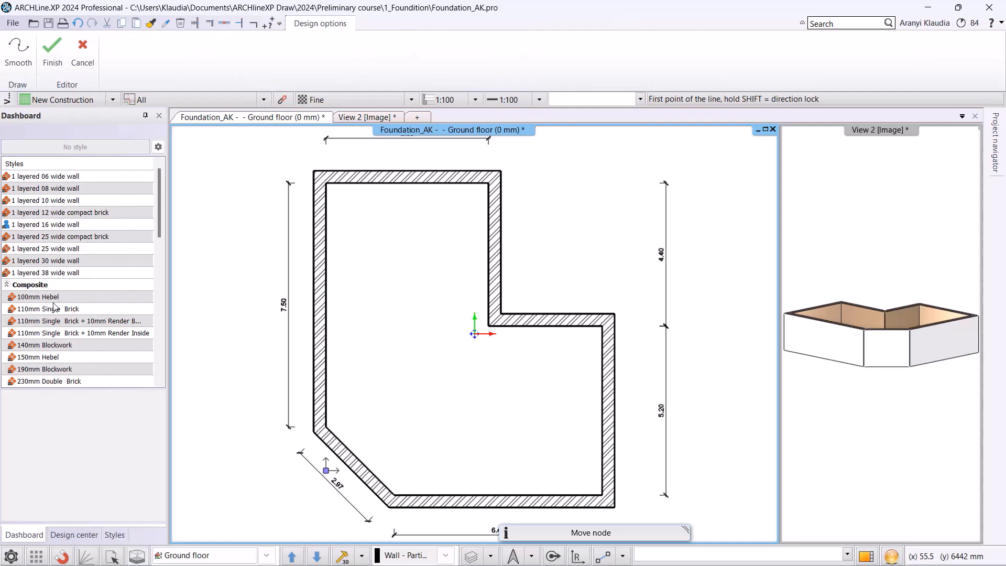
{"action": "left_click", "coordinate": [54, 205]}
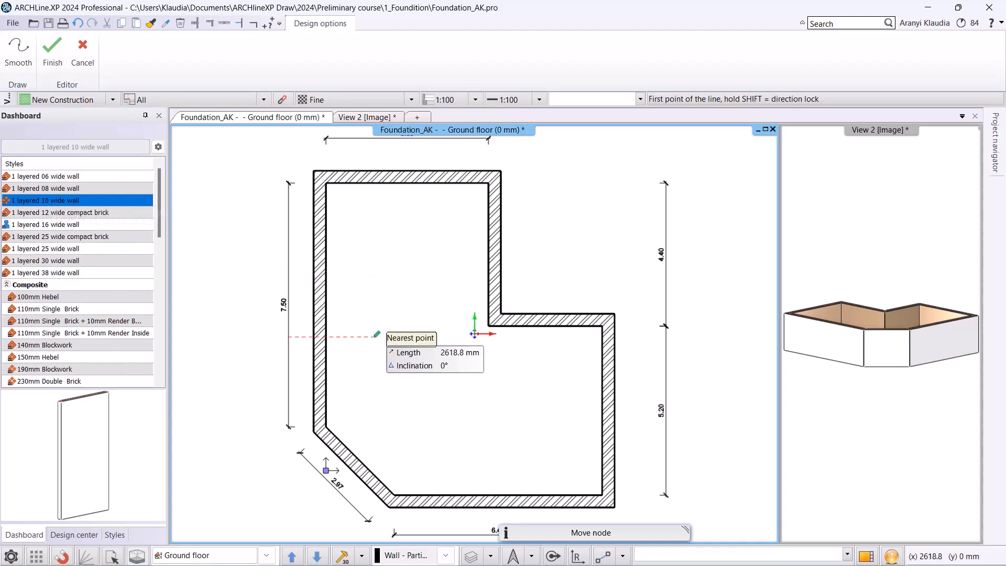
{"action": "left_click", "coordinate": [159, 148]}
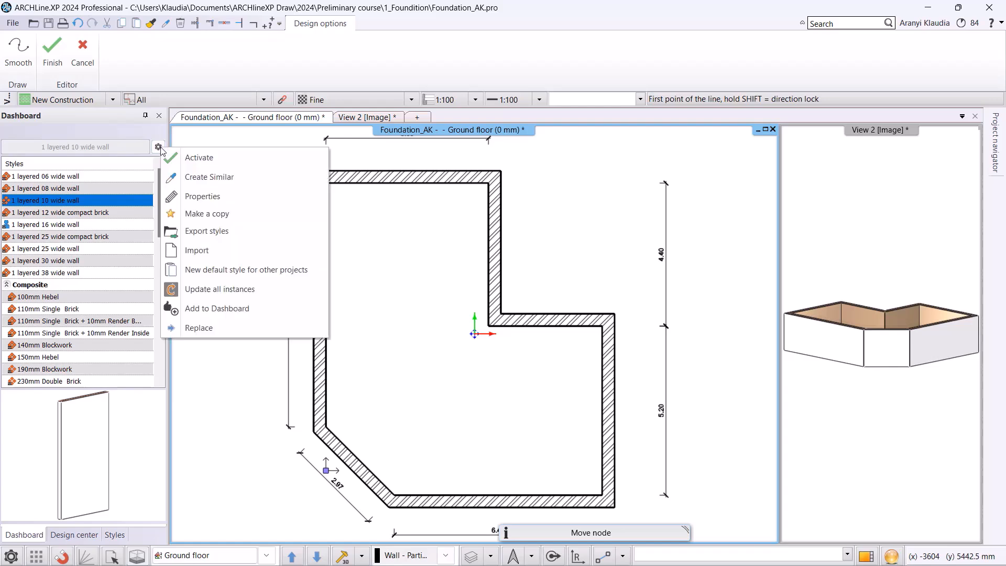
{"action": "left_click", "coordinate": [203, 196]}
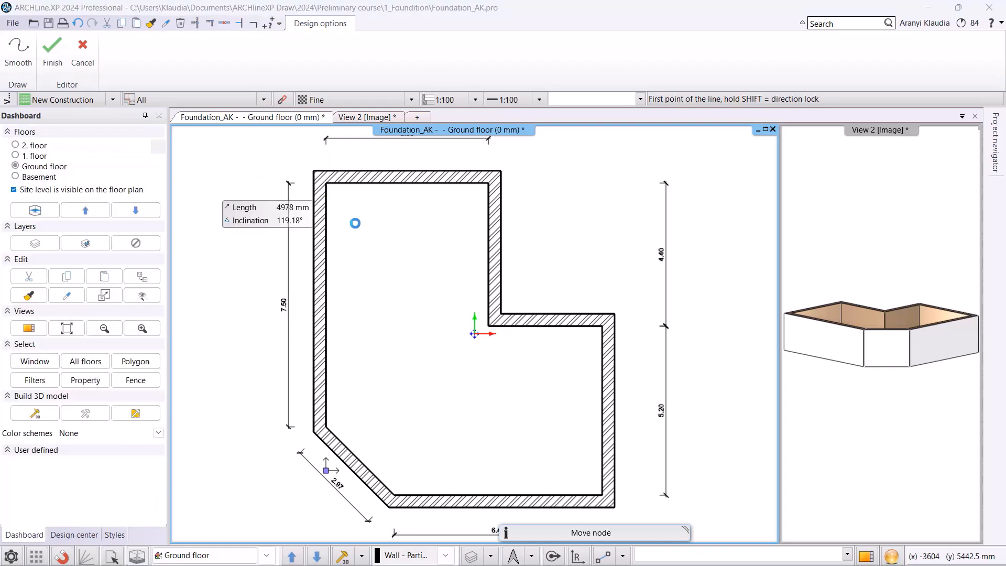
{"action": "left_click", "coordinate": [602, 221]}
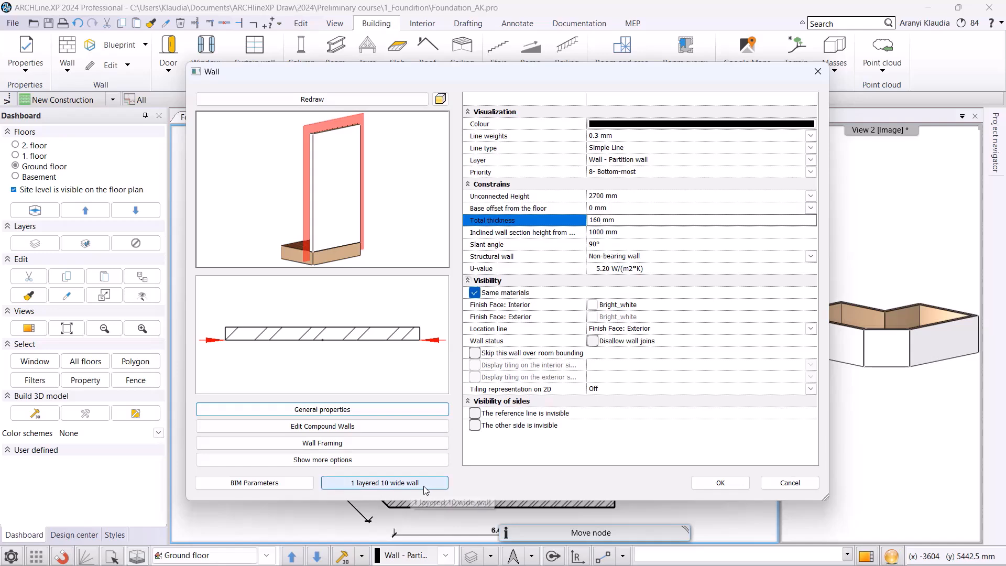
Save the modified wall settings as a new style named 1 layered 16 wide wall1, available in all projects.
{"action": "left_click", "coordinate": [354, 484]}
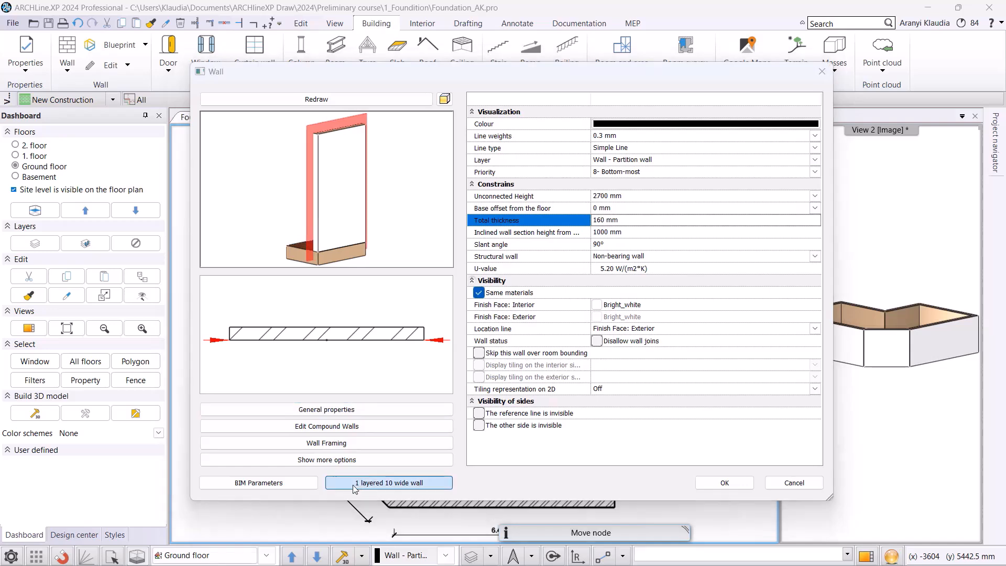
{"action": "left_click", "coordinate": [896, 448]}
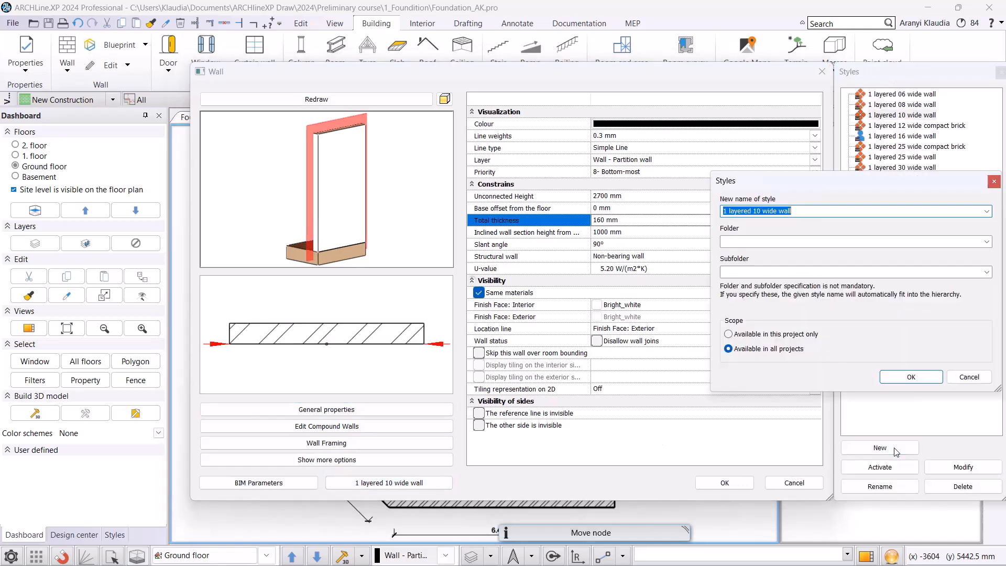
{"action": "left_click", "coordinate": [760, 211]}
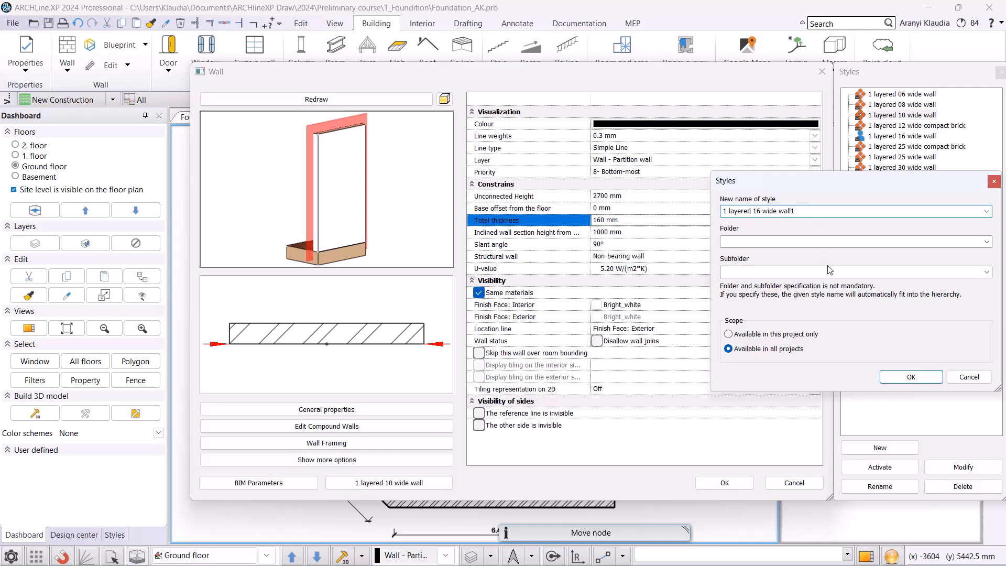
{"action": "left_click", "coordinate": [909, 379]}
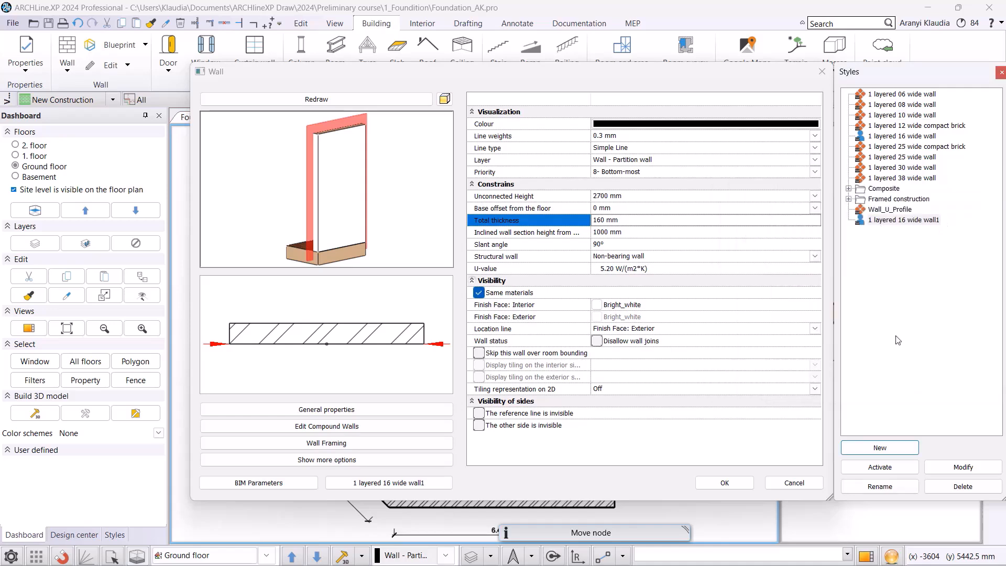
Activate the 1 layered 10 wide wall style again and accept the wall properties.
{"action": "left_click", "coordinate": [897, 119]}
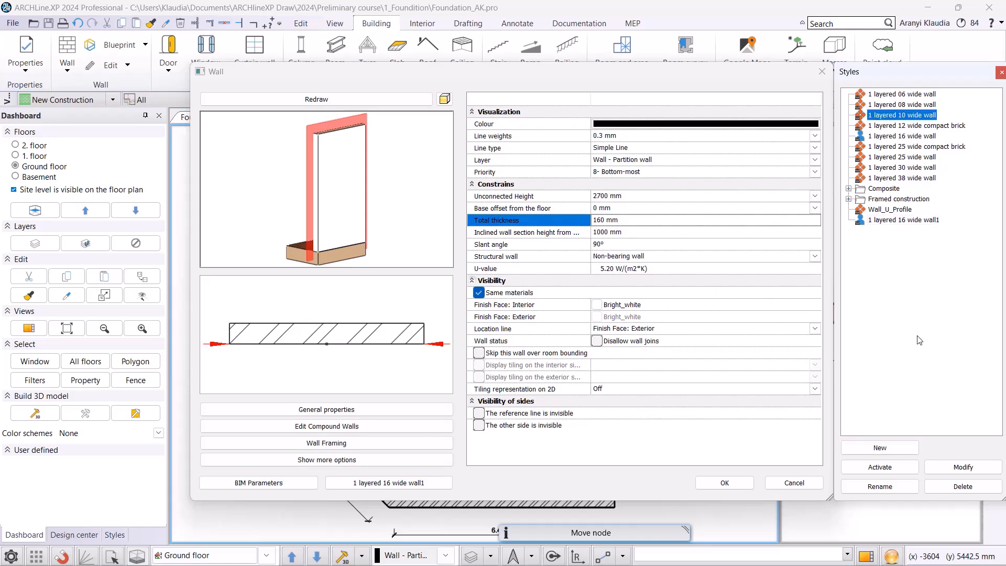
{"action": "left_click", "coordinate": [890, 468]}
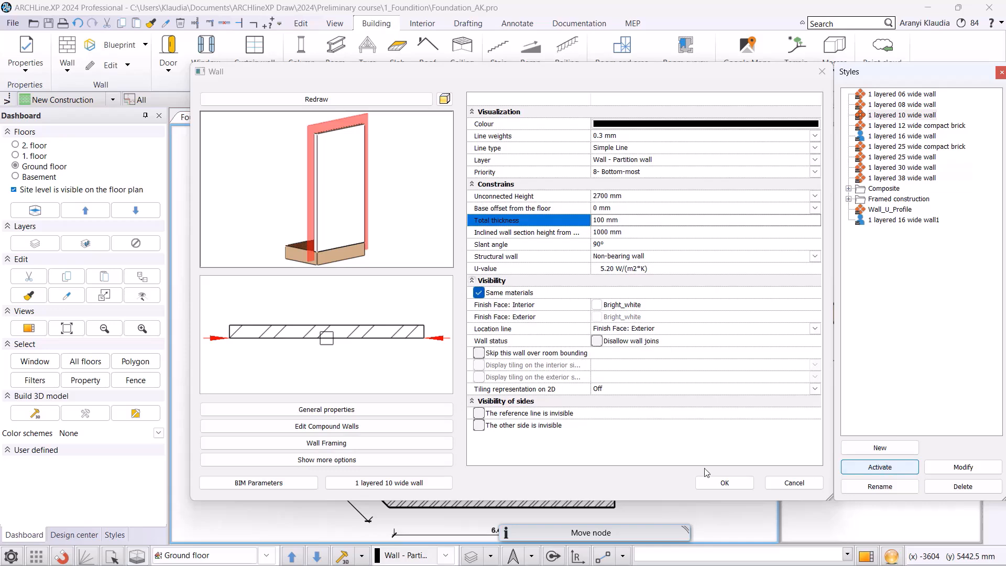
{"action": "left_click", "coordinate": [722, 482]}
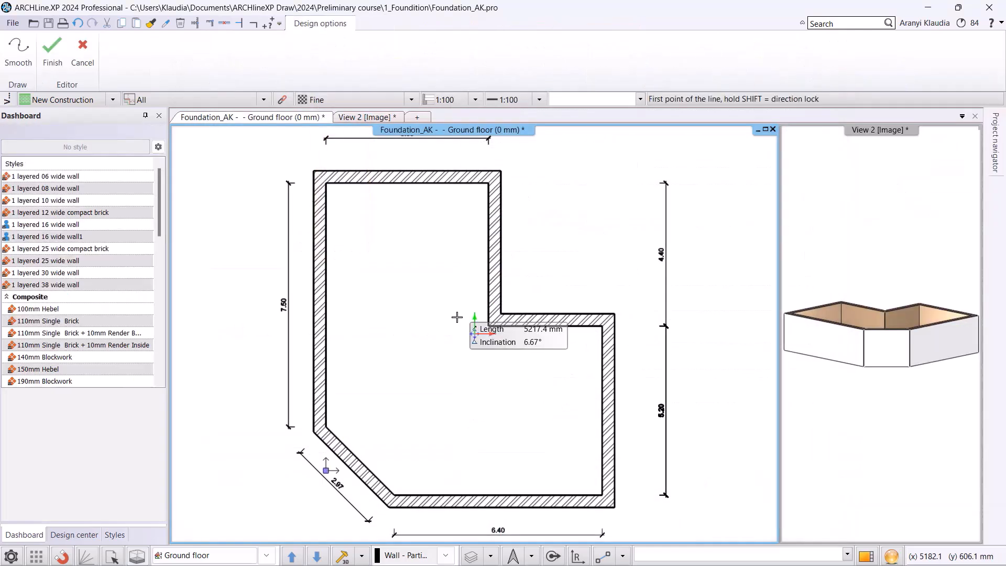
Draw a horizontal partition wall from the plan's inner step corner to the west exterior wall, flipping its thickness to the upper side.
{"action": "scroll", "coordinate": [474, 333], "scroll_direction": "up", "scroll_amount": 4}
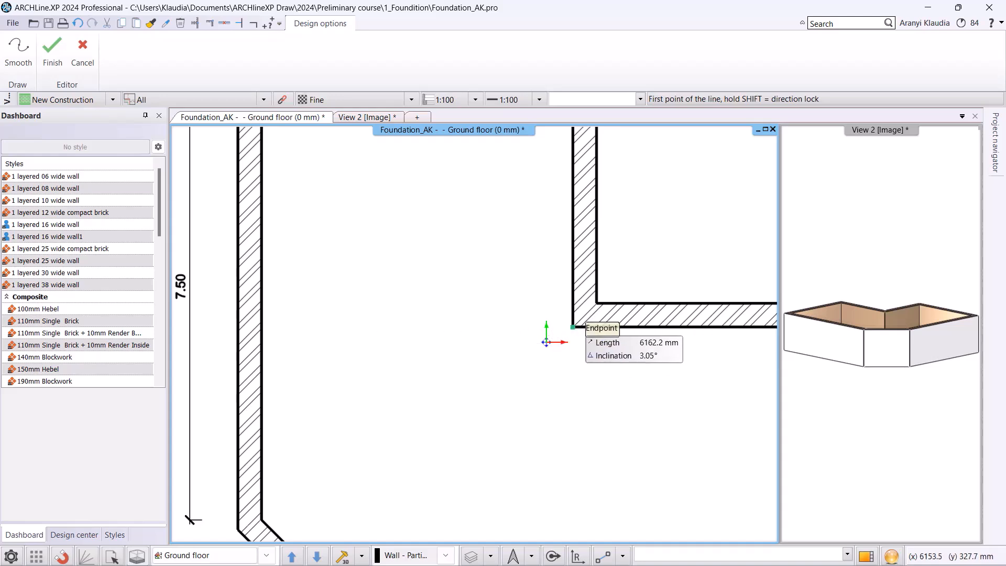
{"action": "left_click", "coordinate": [572, 327]}
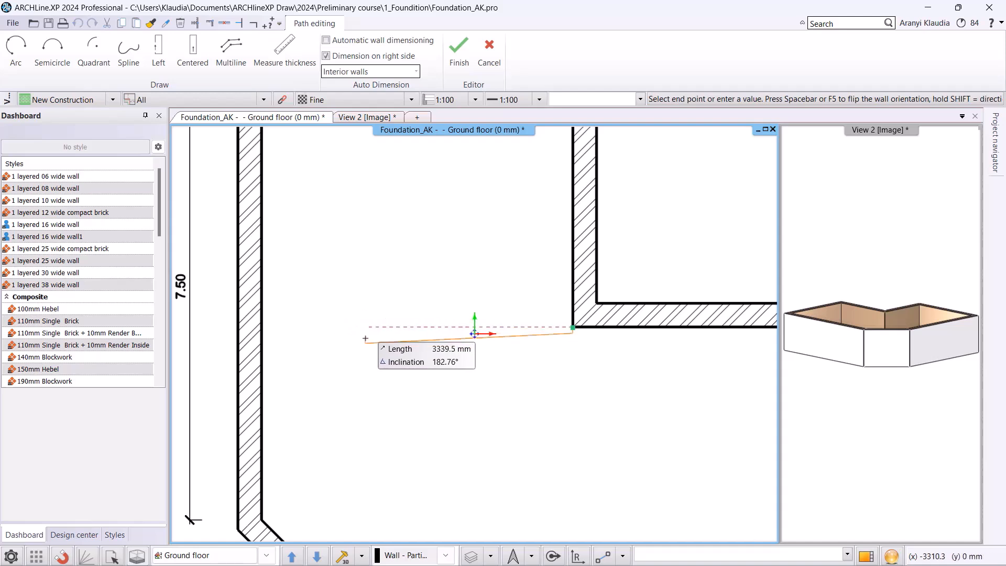
{"action": "key", "text": "space"}
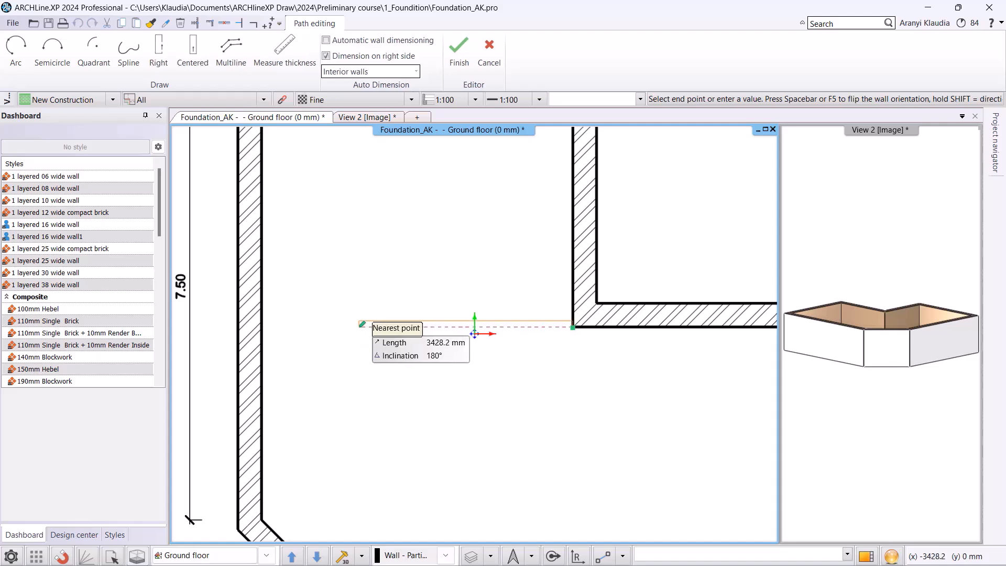
{"action": "left_click", "coordinate": [260, 327]}
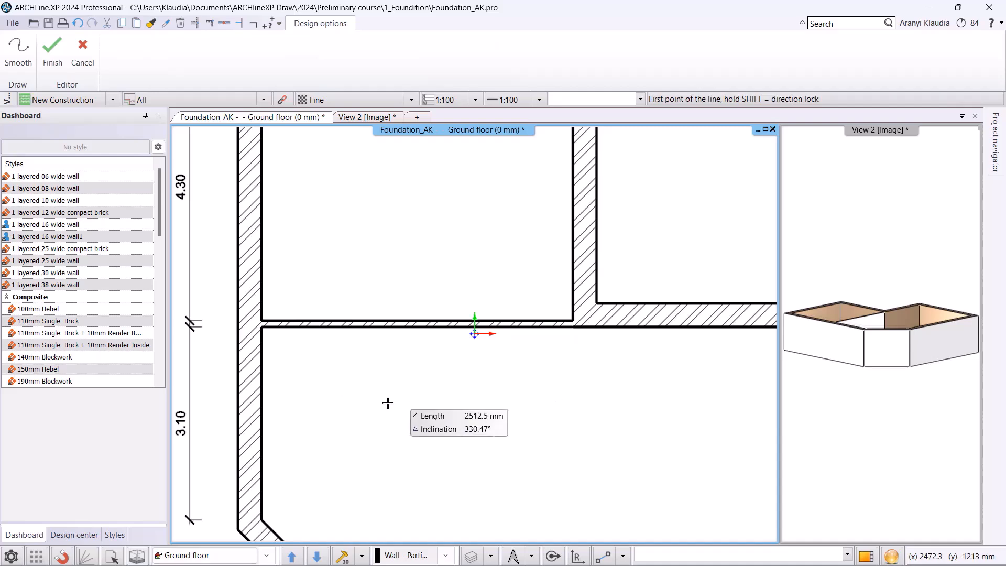
Draw a vertical partition wall down to the south exterior wall, starting 2400 mm left of the lower room's upper-right inner corner.
{"action": "scroll", "coordinate": [439, 401], "scroll_direction": "down", "scroll_amount": 3}
{"action": "scroll", "coordinate": [487, 403], "scroll_direction": "up", "scroll_amount": 2}
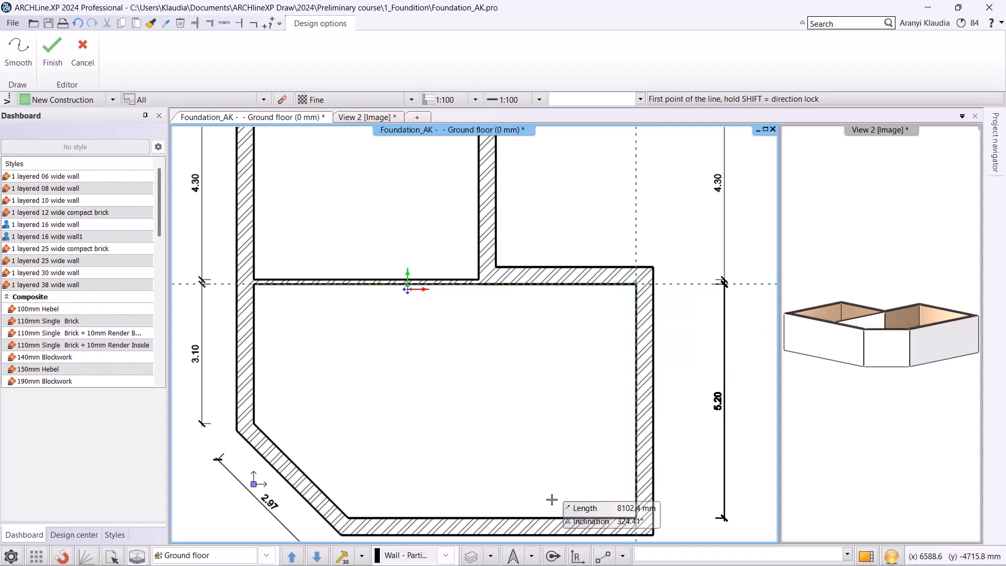
{"action": "left_click", "coordinate": [552, 556]}
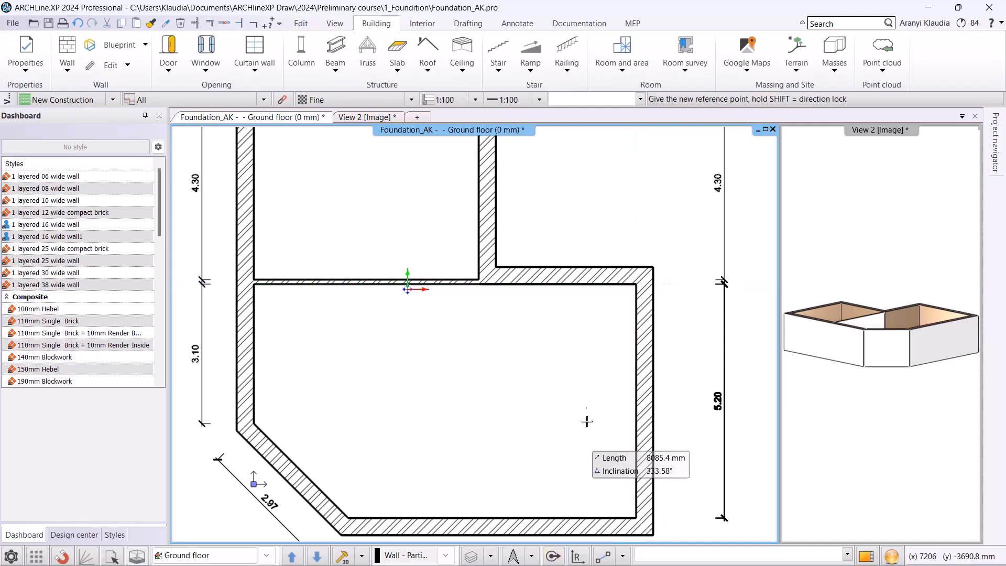
{"action": "left_click", "coordinate": [635, 284]}
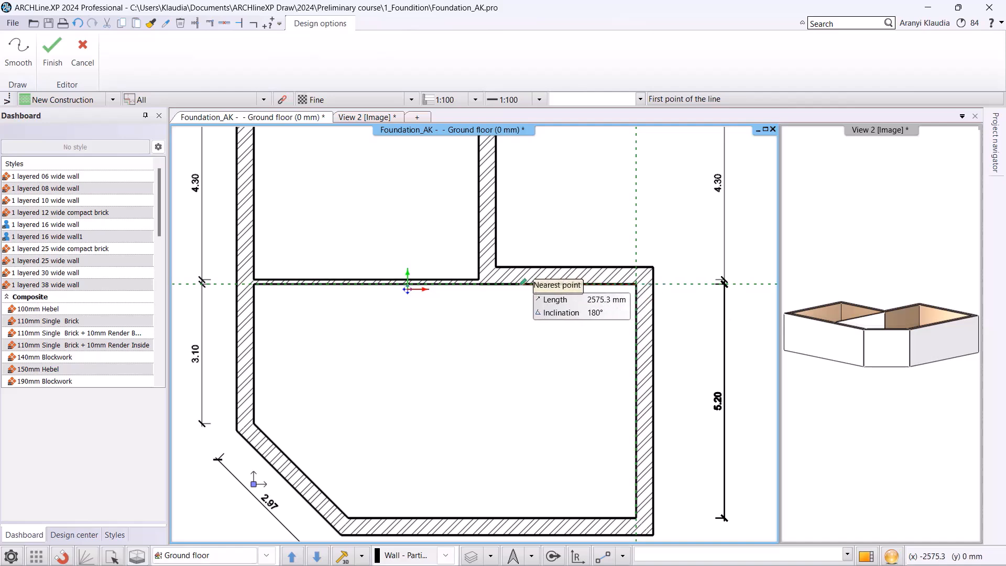
{"action": "type", "text": "2"}
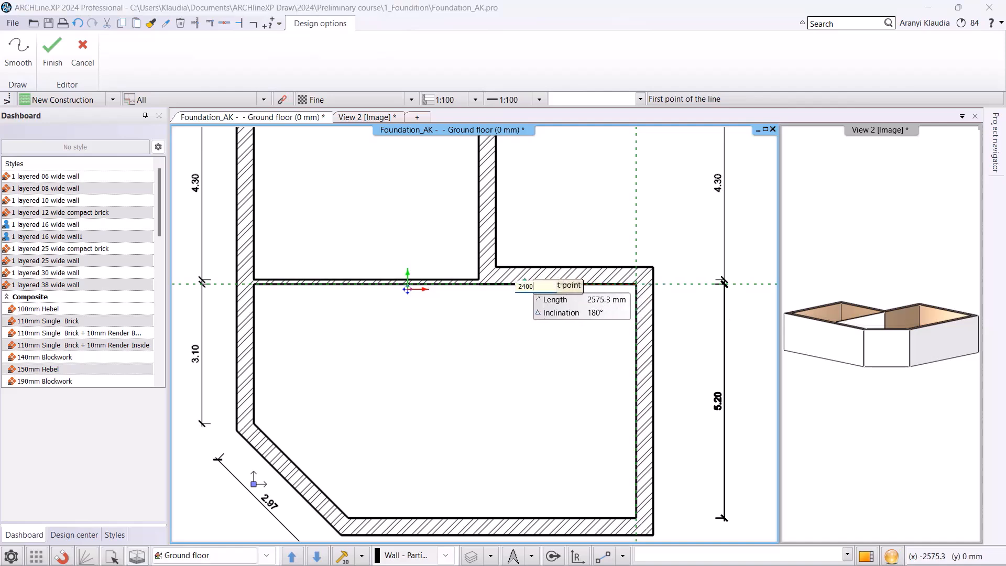
{"action": "type", "text": "400"}
{"action": "key", "text": "Return"}
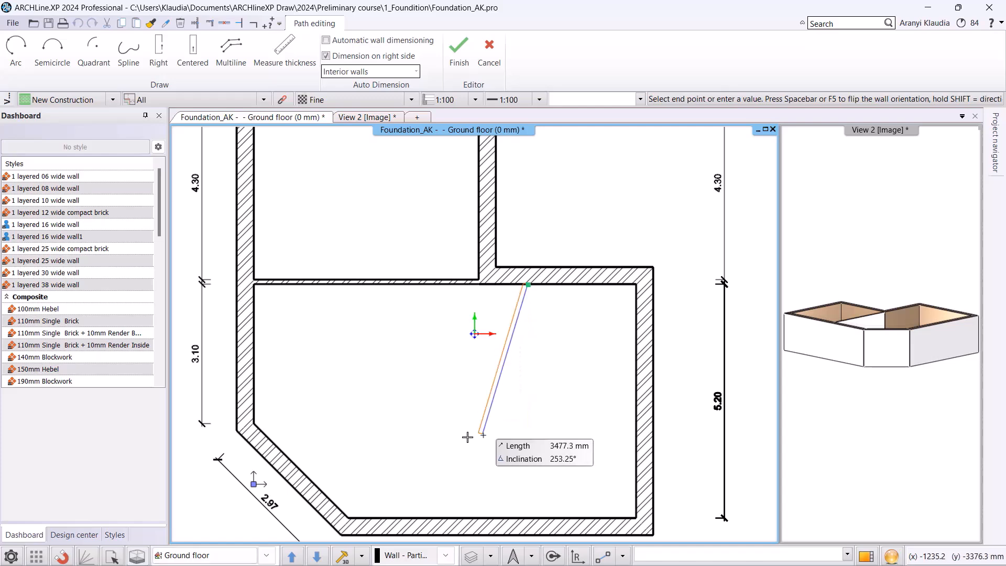
{"action": "left_click", "coordinate": [527, 511]}
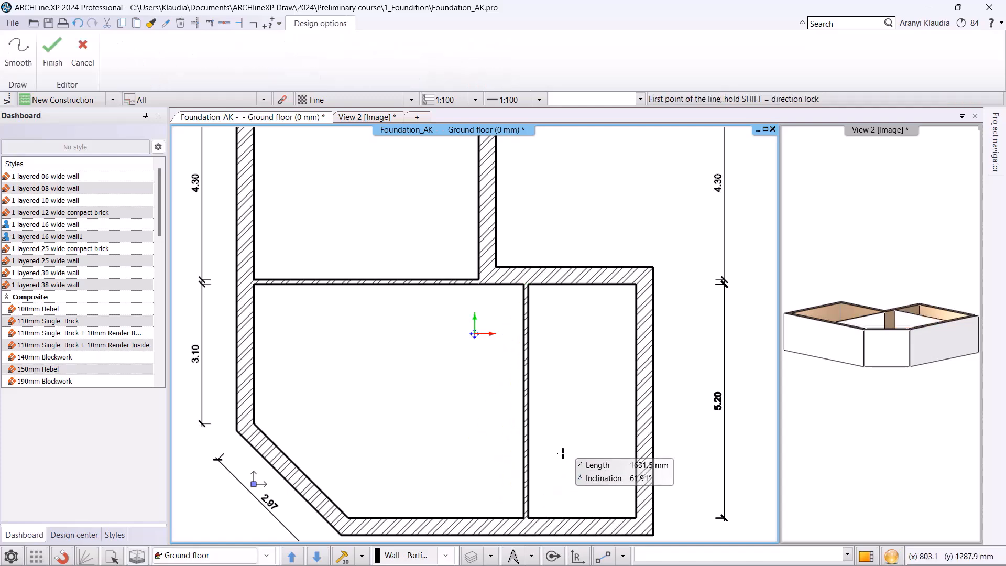
{"action": "key", "text": "Escape"}
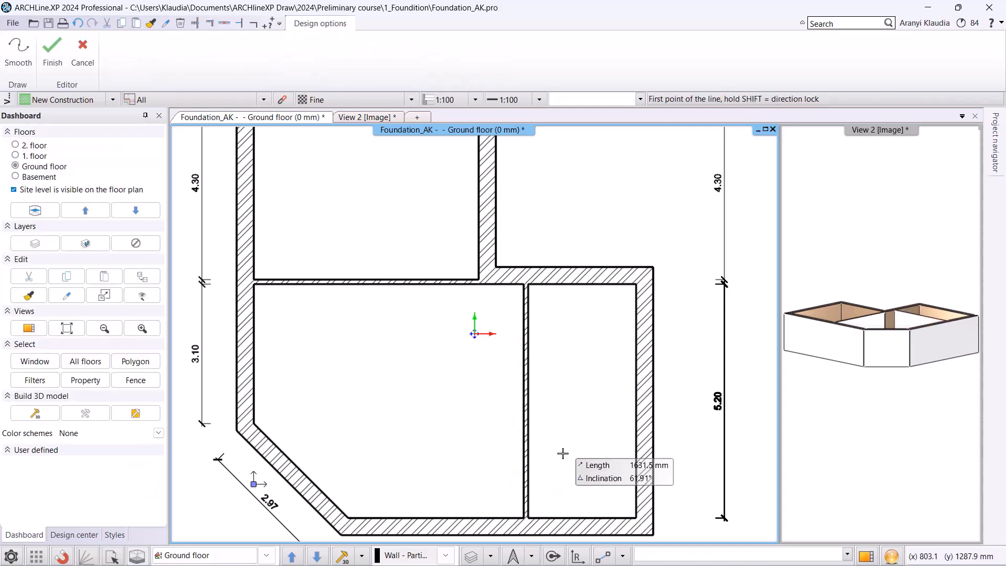
Draw two separate partition walls in the empty area east of the plan, one vertical and one horizontal to its upper right.
{"action": "scroll", "coordinate": [562, 307], "scroll_direction": "down", "scroll_amount": 2}
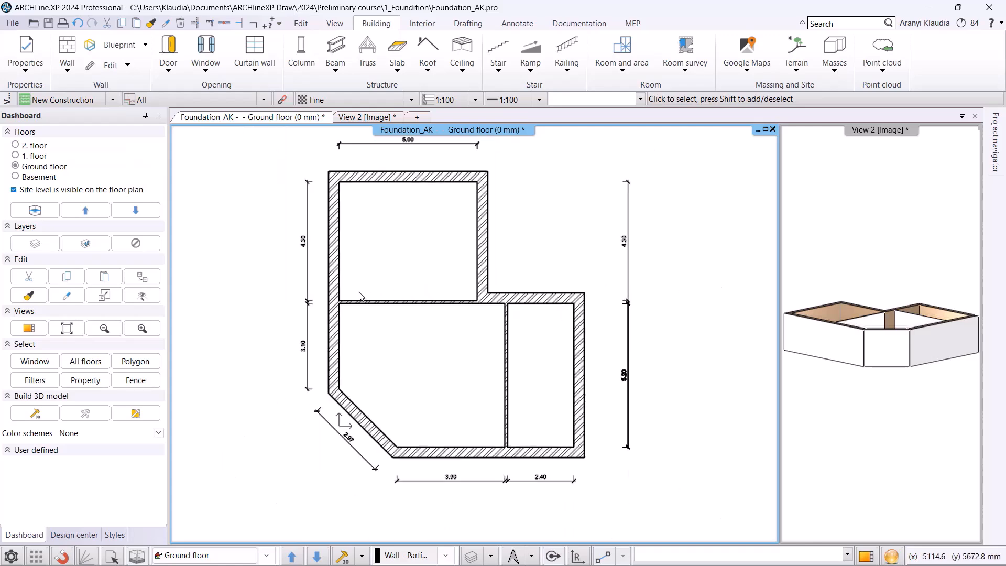
{"action": "scroll", "coordinate": [522, 341], "scroll_direction": "up", "scroll_amount": 3}
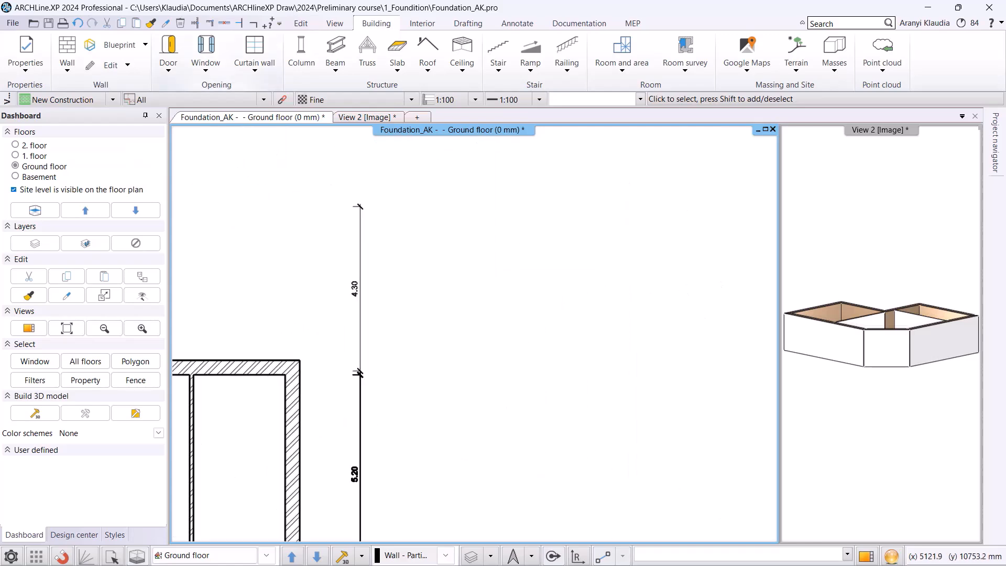
{"action": "left_click", "coordinate": [68, 47]}
{"action": "left_click", "coordinate": [503, 379]}
{"action": "left_click", "coordinate": [504, 288]}
{"action": "key", "text": "Escape"}
{"action": "scroll", "coordinate": [527, 233], "scroll_direction": "up", "scroll_amount": 2}
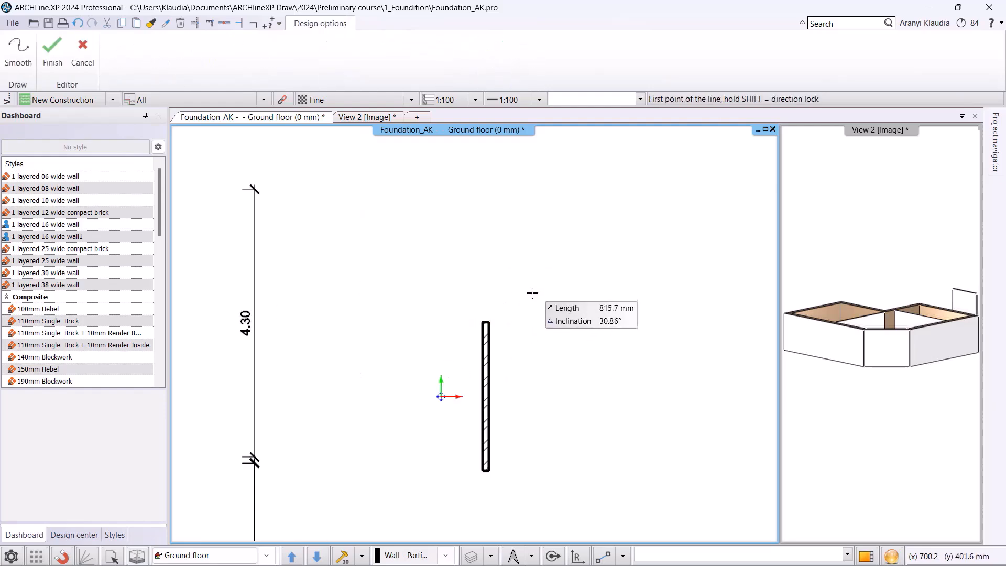
{"action": "left_click", "coordinate": [526, 284]}
{"action": "left_click", "coordinate": [635, 282]}
{"action": "key", "text": "Escape"}
{"action": "key", "text": "Escape"}
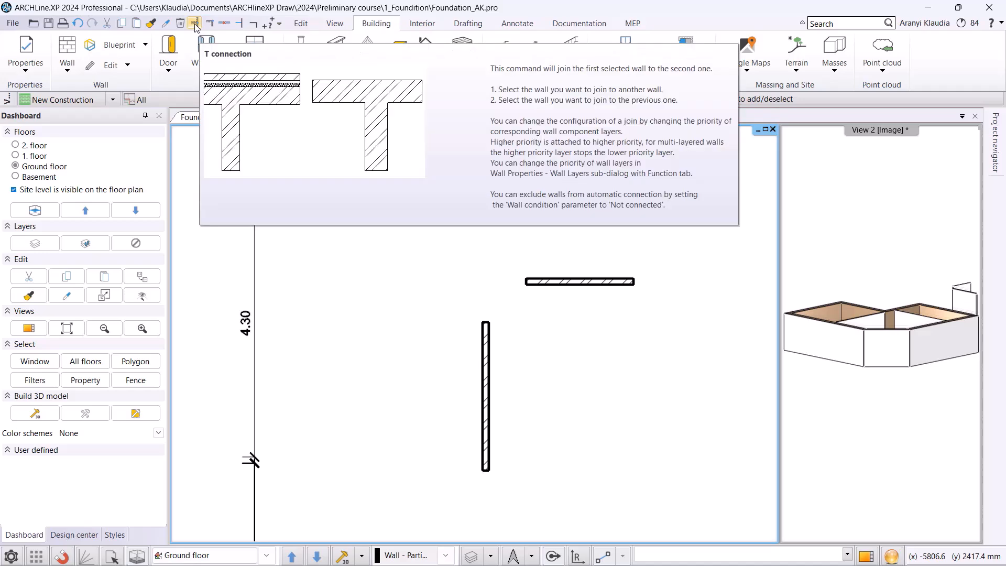
Try a T connection joining the vertical free-standing wall to the horizontal one, and undo it.
{"action": "left_click", "coordinate": [195, 24]}
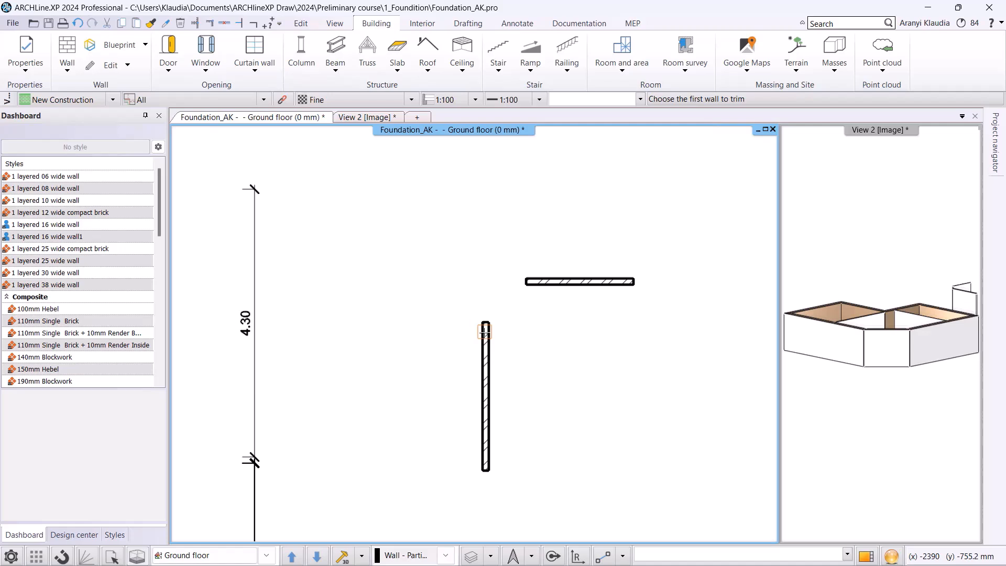
{"action": "left_click", "coordinate": [485, 331]}
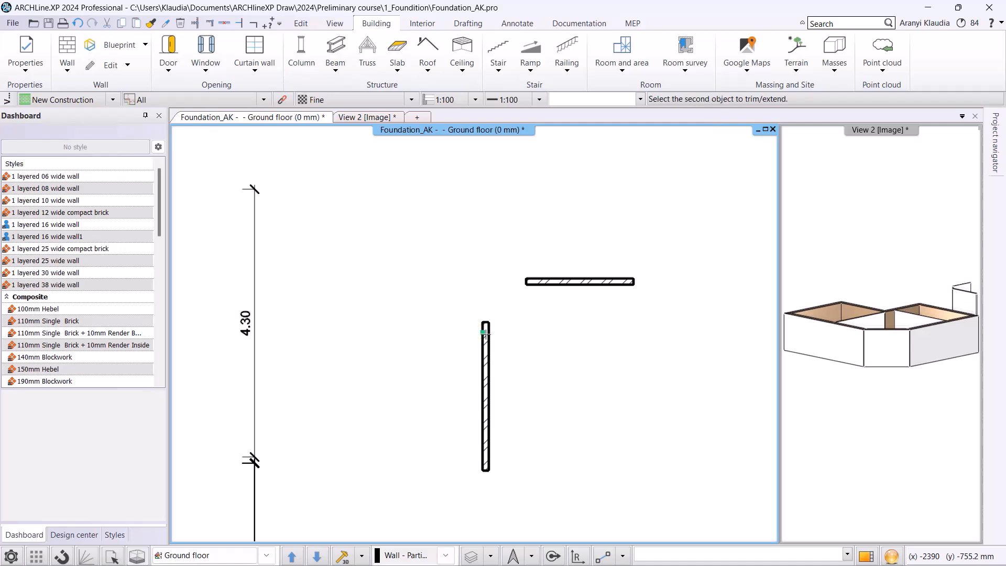
{"action": "left_click", "coordinate": [549, 281]}
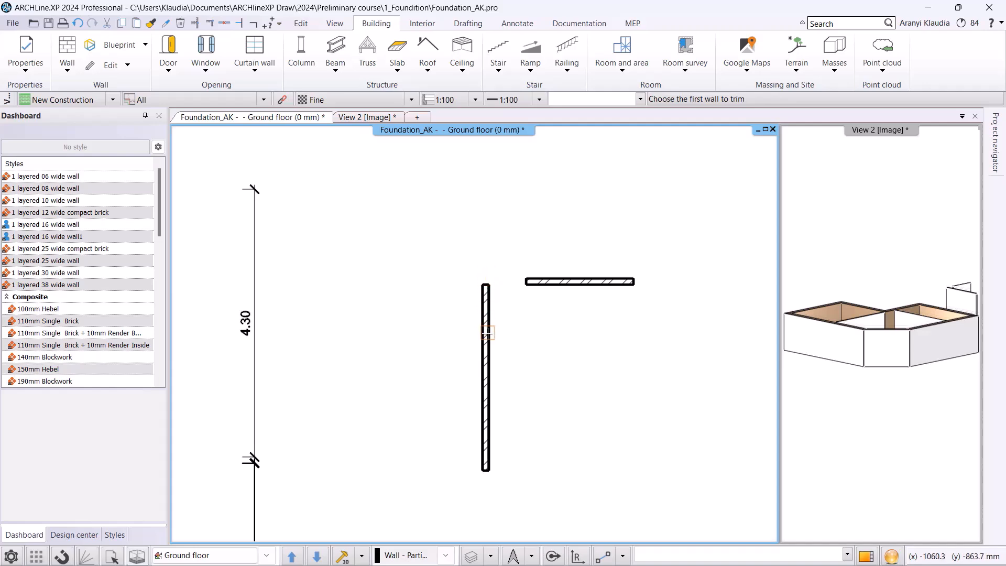
{"action": "left_click", "coordinate": [77, 23]}
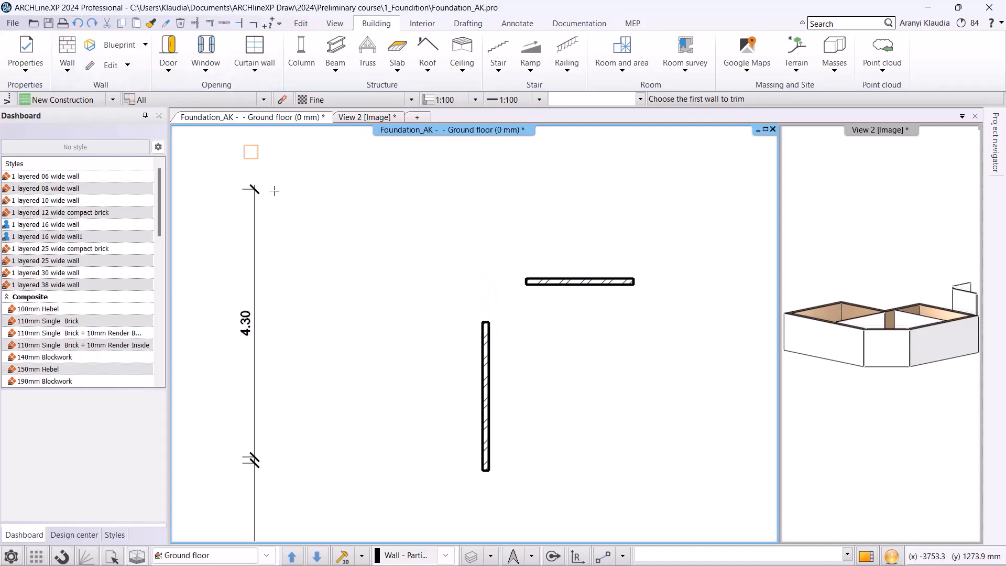
Try the T connection in reverse order, joining the horizontal free-standing wall to the vertical one, and undo it.
{"action": "left_click", "coordinate": [559, 285]}
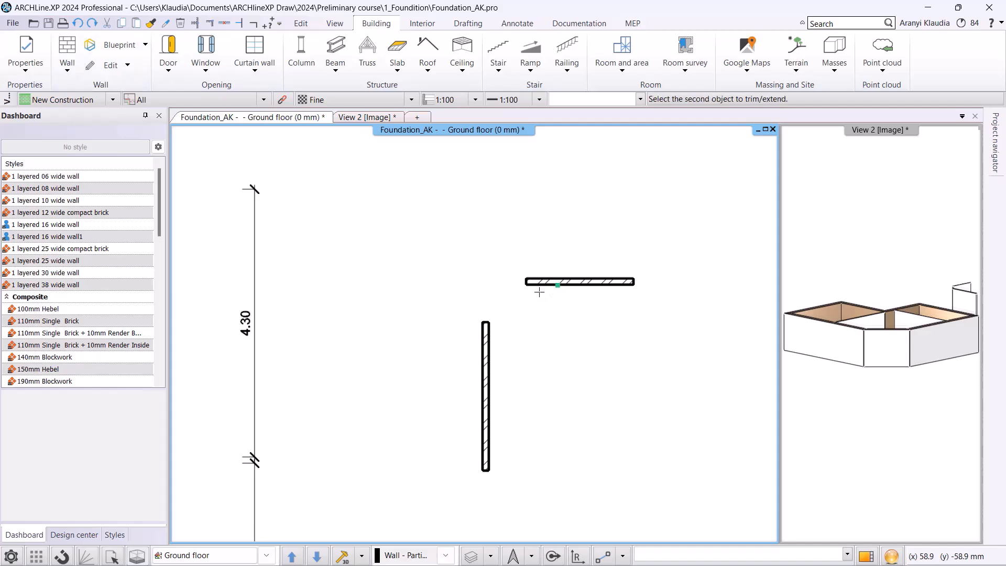
{"action": "left_click", "coordinate": [485, 326]}
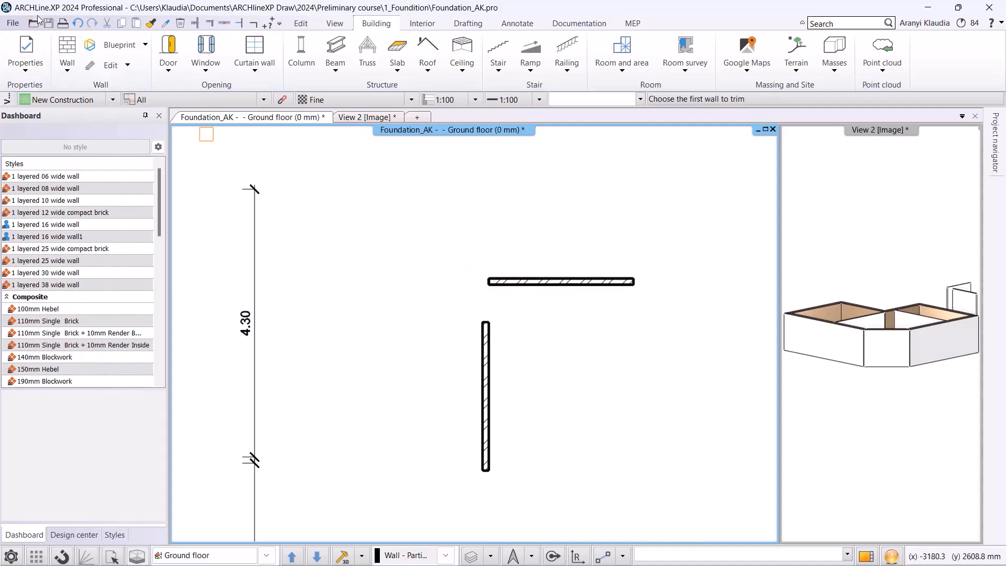
{"action": "left_click", "coordinate": [78, 23]}
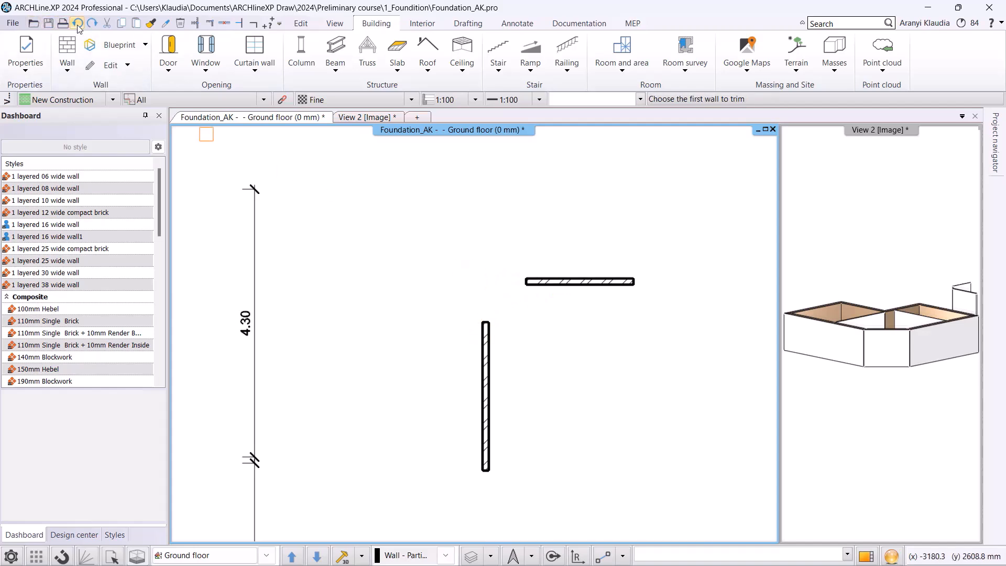
Try an L connection between the vertical and horizontal free-standing walls, and undo it.
{"action": "left_click", "coordinate": [210, 25]}
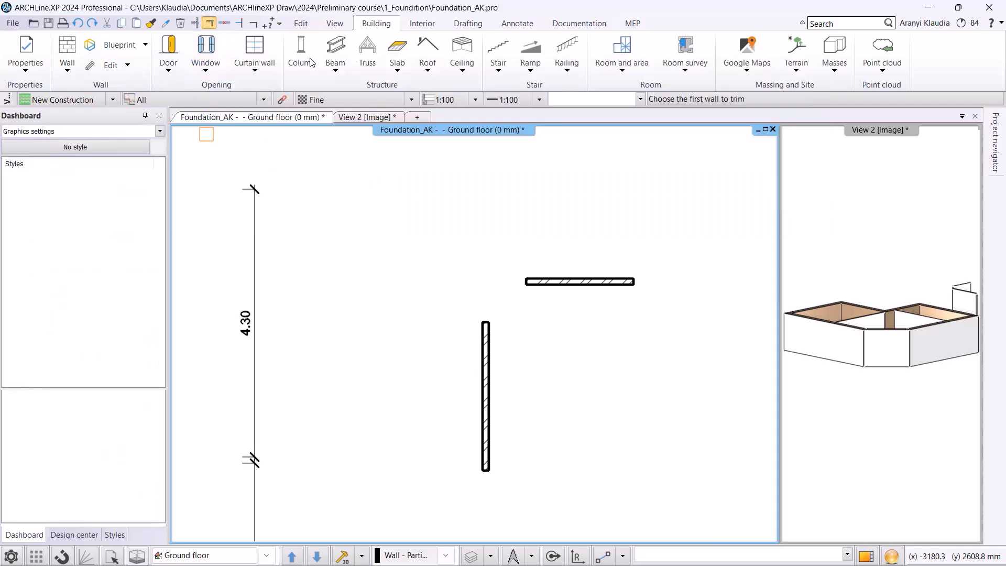
{"action": "left_click", "coordinate": [487, 346]}
{"action": "left_click", "coordinate": [535, 282]}
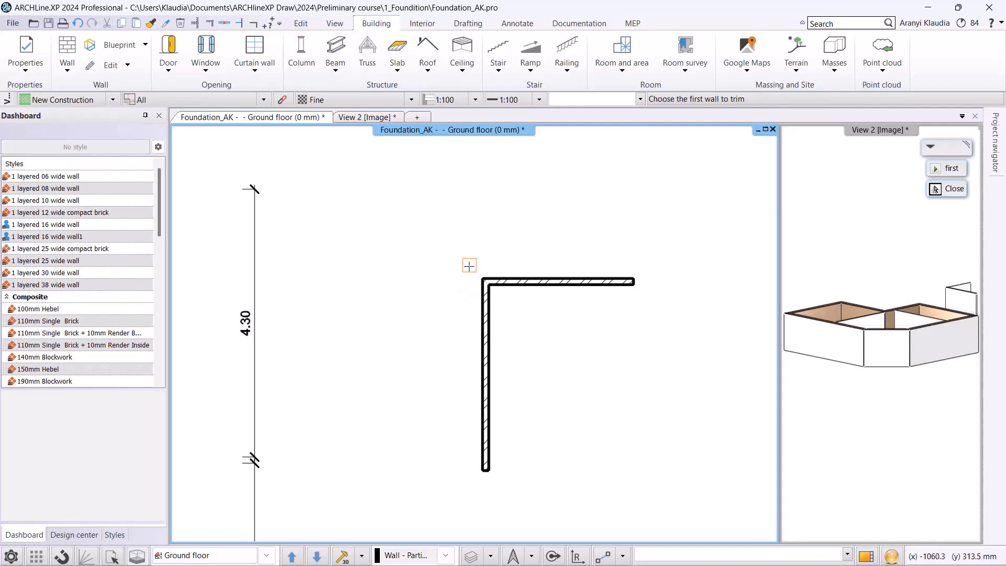
{"action": "left_click", "coordinate": [78, 24]}
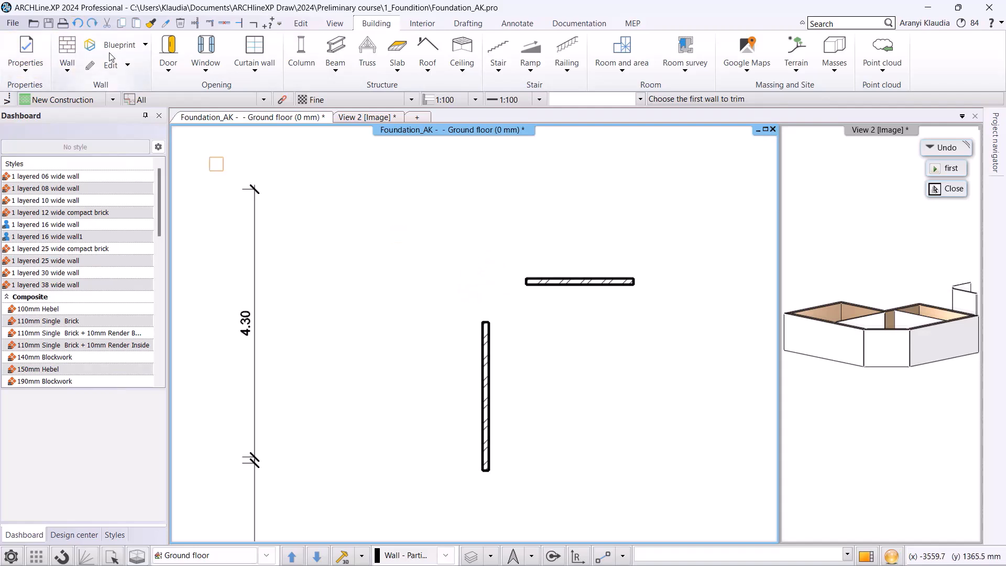
{"action": "key", "text": "Escape"}
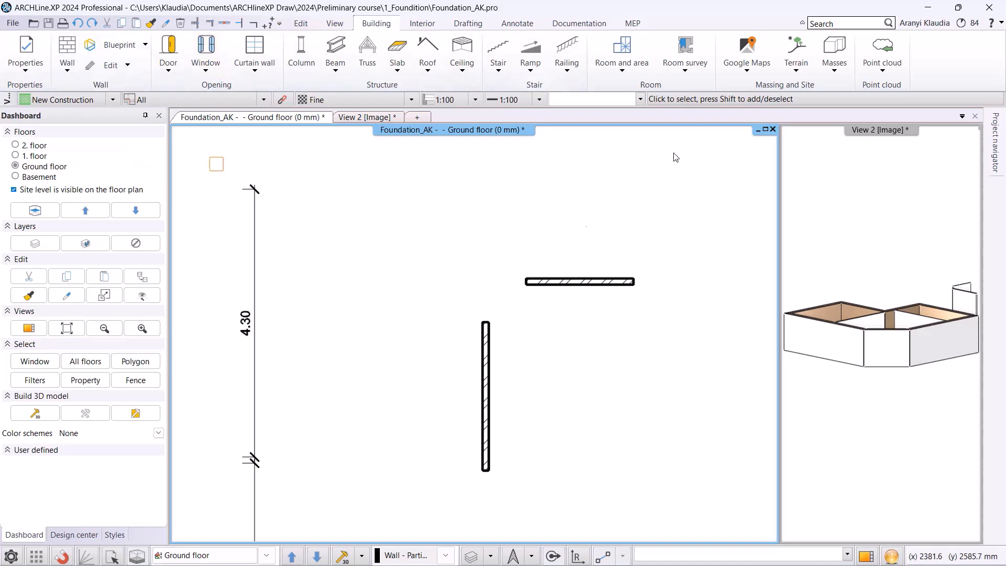
Stretch the horizontal free-standing wall westward past the vertical one, to a length of about 3156 mm.
{"action": "left_click", "coordinate": [527, 281]}
{"action": "left_click", "coordinate": [549, 297]}
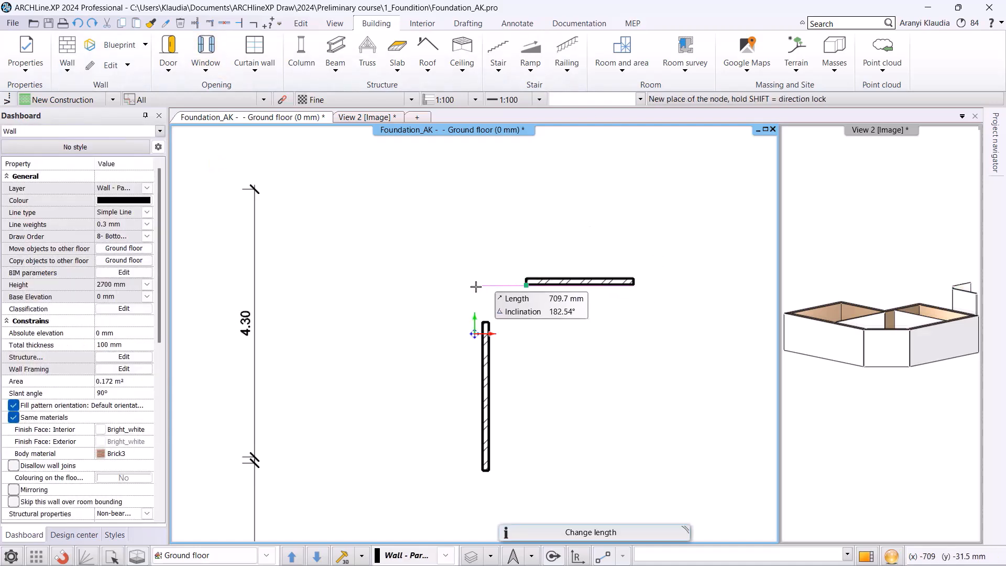
{"action": "left_click", "coordinate": [438, 284]}
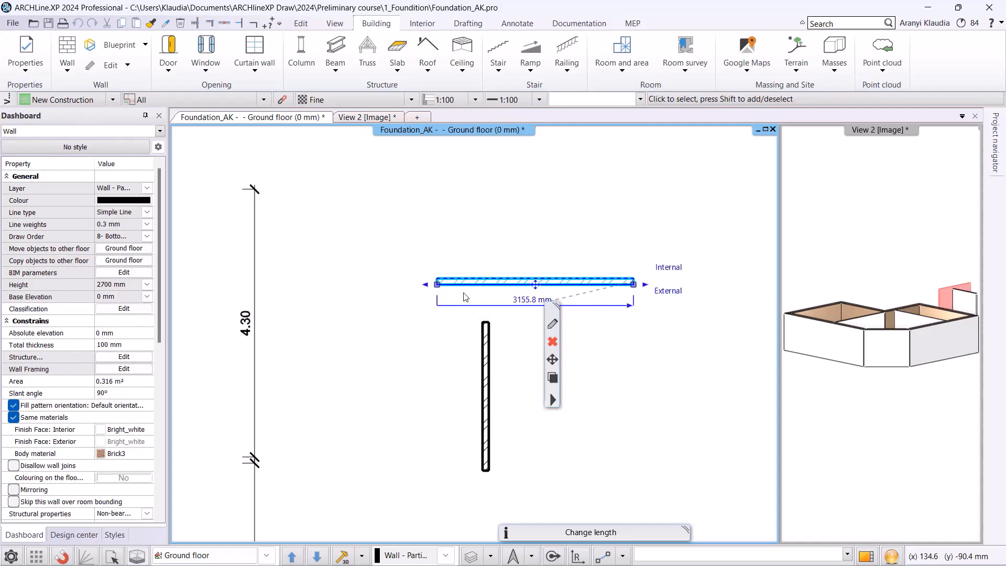
Join the vertical free-standing wall to the lengthened horizontal wall with a T connection.
{"action": "left_click", "coordinate": [198, 26]}
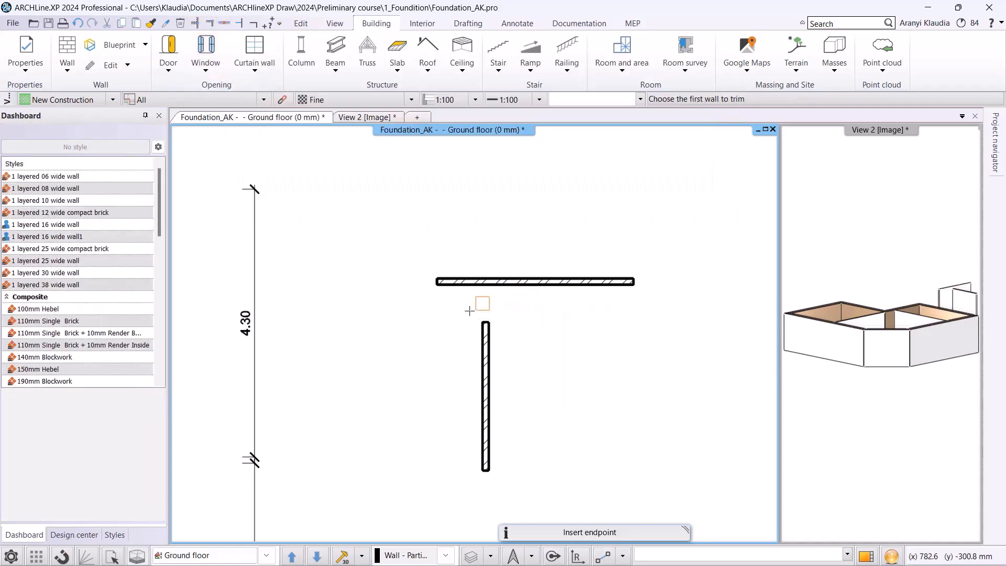
{"action": "left_click", "coordinate": [488, 335]}
{"action": "left_click", "coordinate": [489, 281]}
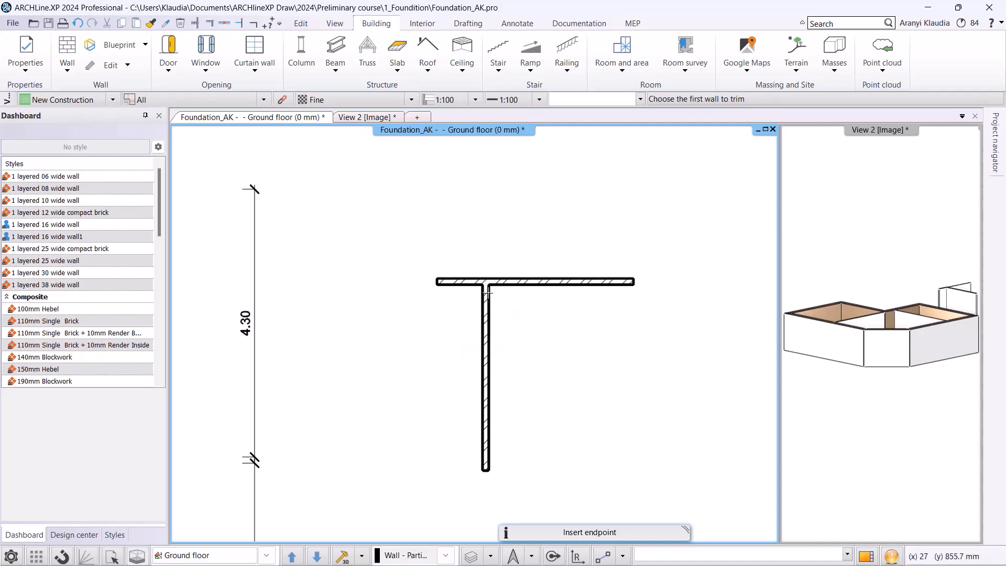
{"action": "key", "text": "Escape"}
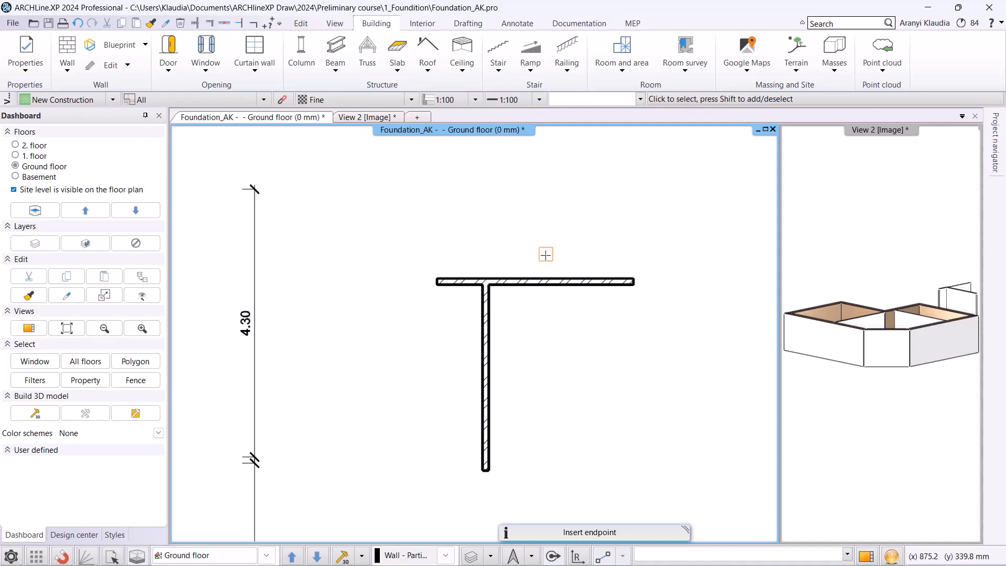
Delete both free-standing partition walls in the empty area east of the plan.
{"action": "left_click", "coordinate": [418, 237]}
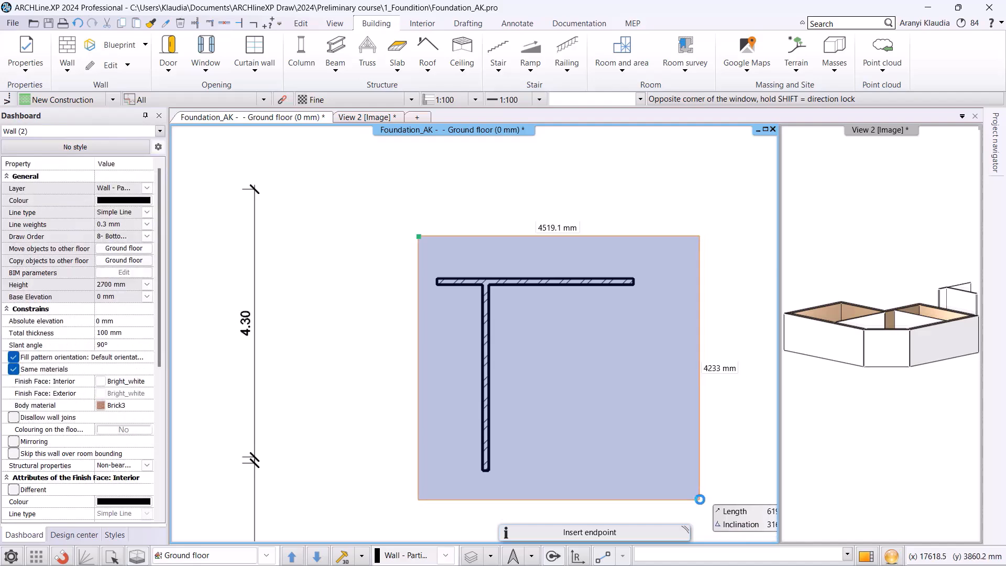
{"action": "left_click", "coordinate": [699, 499]}
{"action": "key", "text": "Delete"}
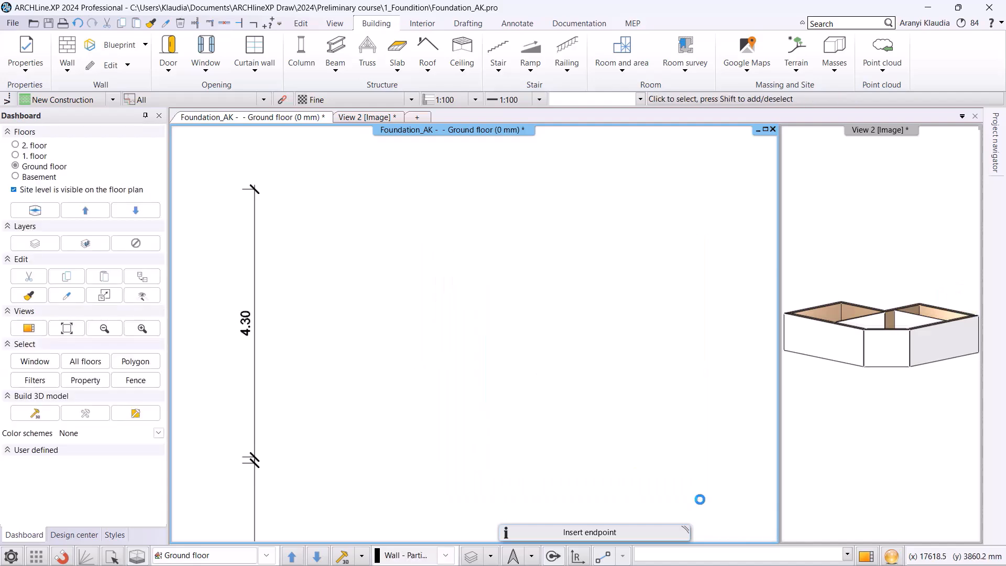
Try the floor plan's line weight display at 1:20 and None, and set it back to 1:100.
{"action": "scroll", "coordinate": [462, 476], "scroll_direction": "down", "scroll_amount": 2}
{"action": "middle_click_drag", "start_coordinate": [321, 413], "coordinate": [524, 375]}
{"action": "scroll", "coordinate": [521, 371], "scroll_direction": "up", "scroll_amount": 3}
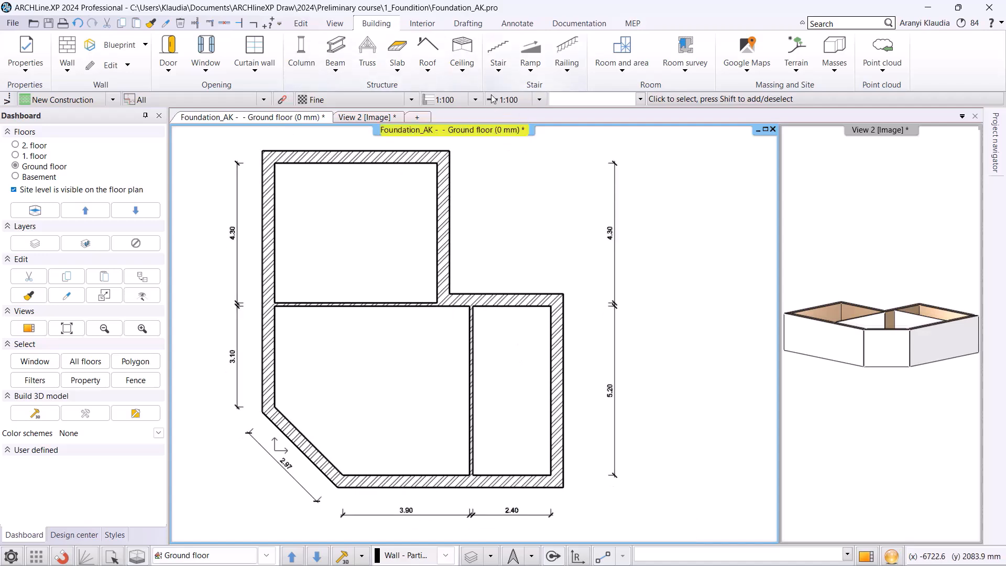
{"action": "left_click", "coordinate": [539, 100]}
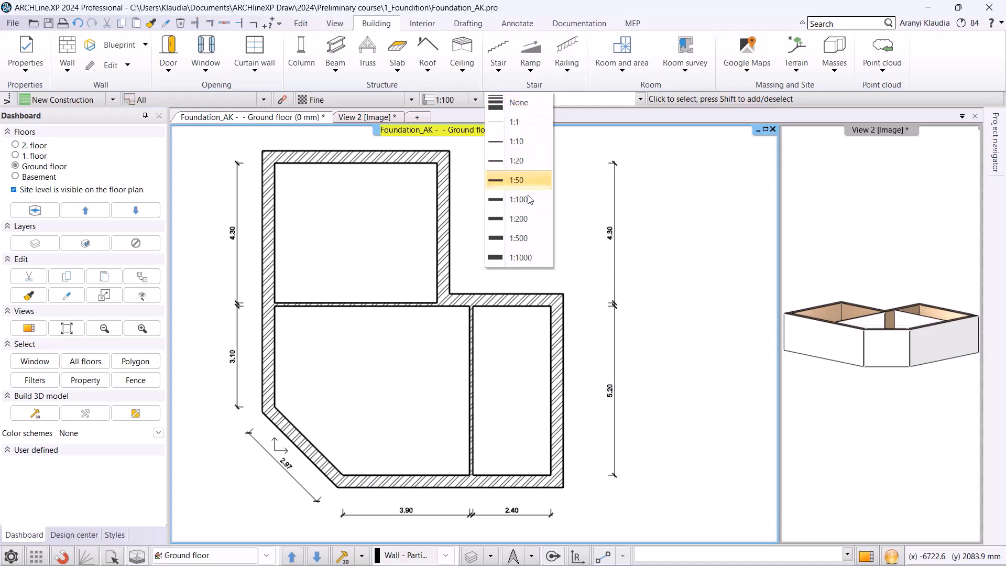
{"action": "left_click", "coordinate": [511, 160]}
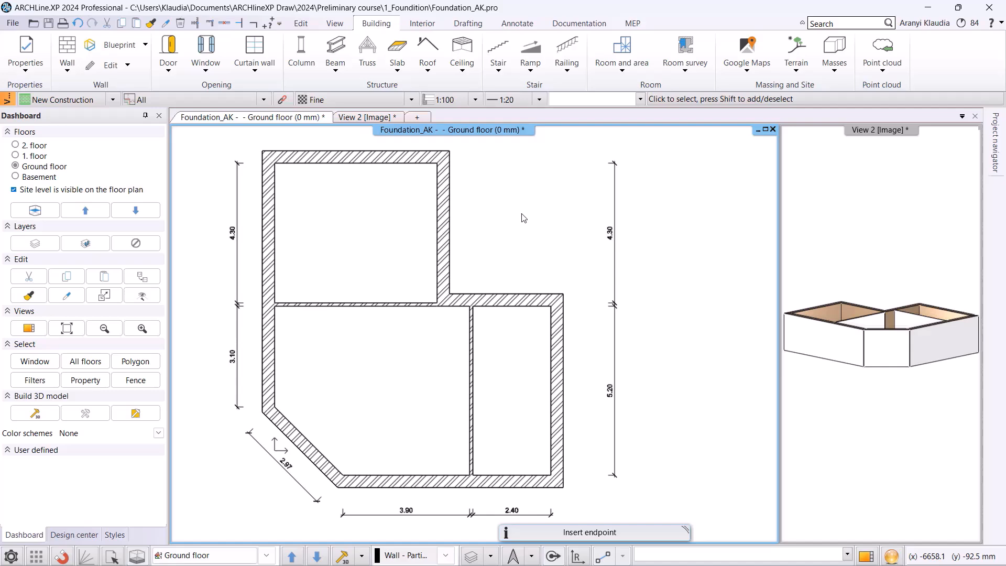
{"action": "scroll", "coordinate": [523, 218], "scroll_direction": "up", "scroll_amount": 3}
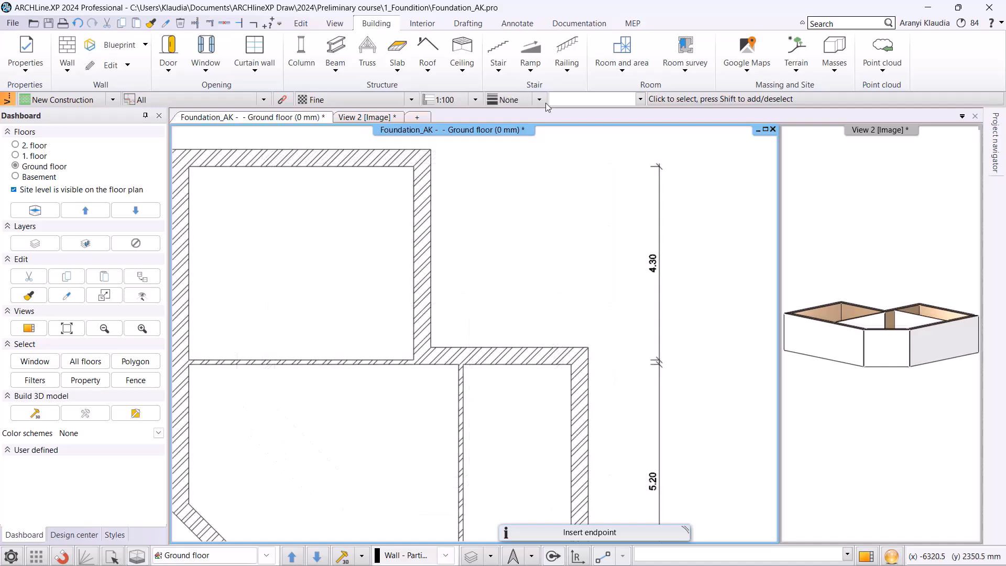
{"action": "left_click", "coordinate": [545, 103]}
{"action": "left_click", "coordinate": [518, 199]}
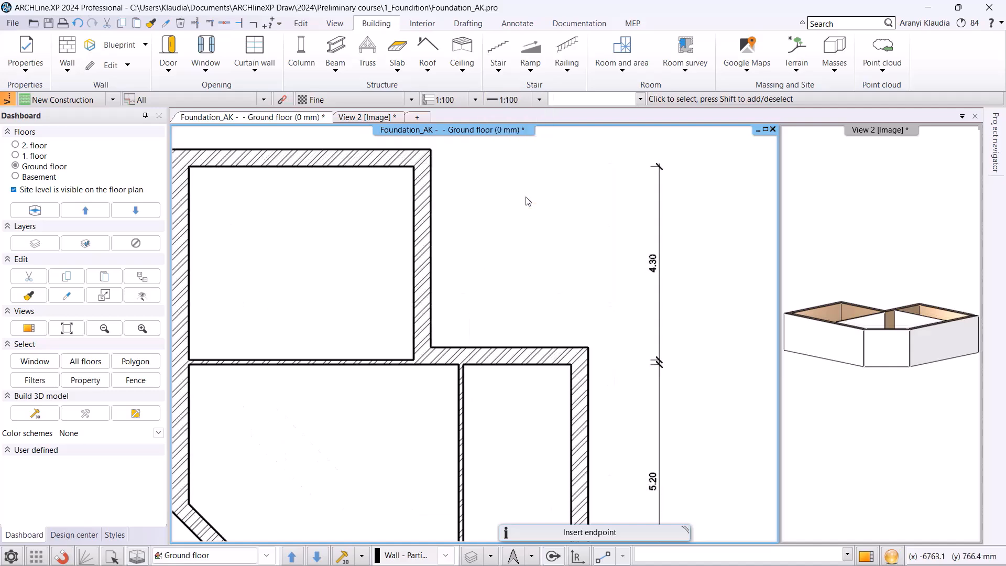
Examine the default slab properties, including materials, total thickness and base offset, and accept them.
{"action": "scroll", "coordinate": [516, 226], "scroll_direction": "down", "scroll_amount": 3}
{"action": "scroll", "coordinate": [522, 281], "scroll_direction": "down", "scroll_amount": 1}
{"action": "middle_click_drag", "start_coordinate": [523, 283], "coordinate": [506, 243]}
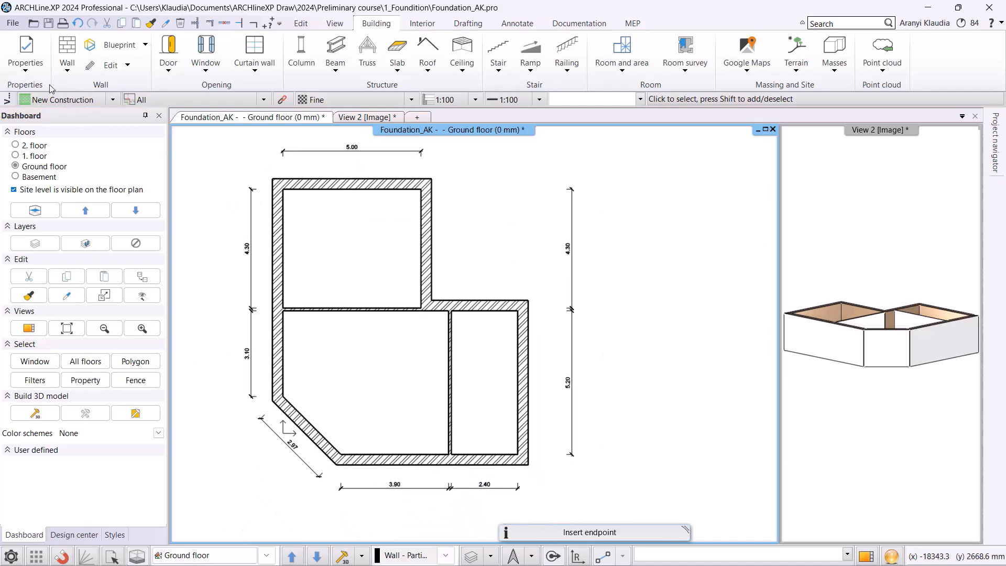
{"action": "left_click", "coordinate": [38, 74]}
{"action": "mouse_move", "coordinate": [61, 128]}
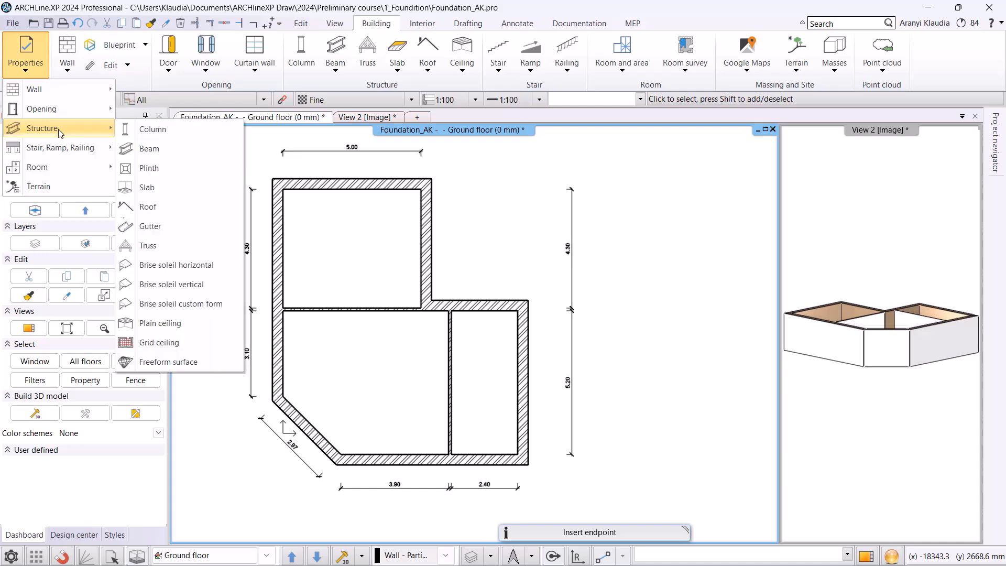
{"action": "left_click", "coordinate": [147, 187]}
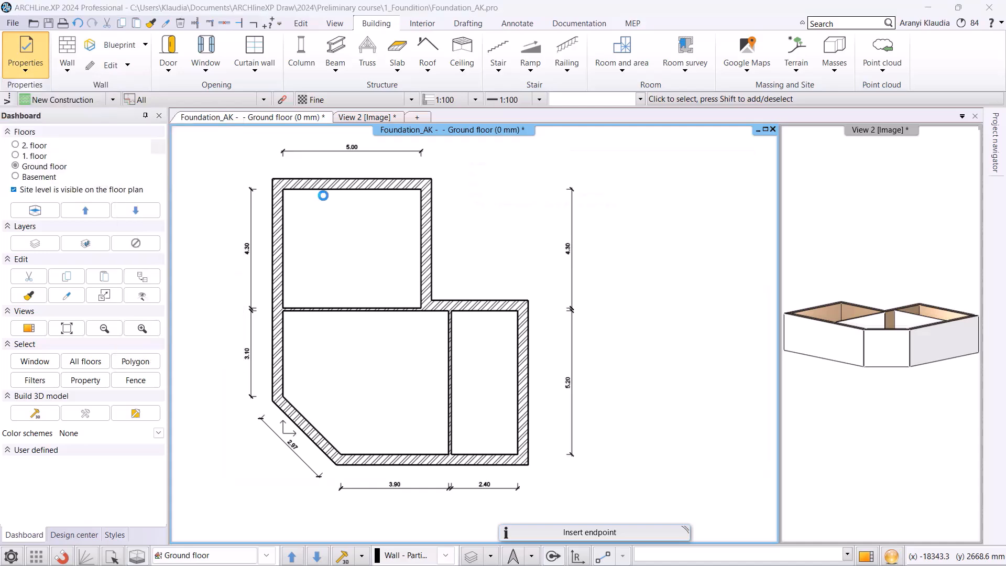
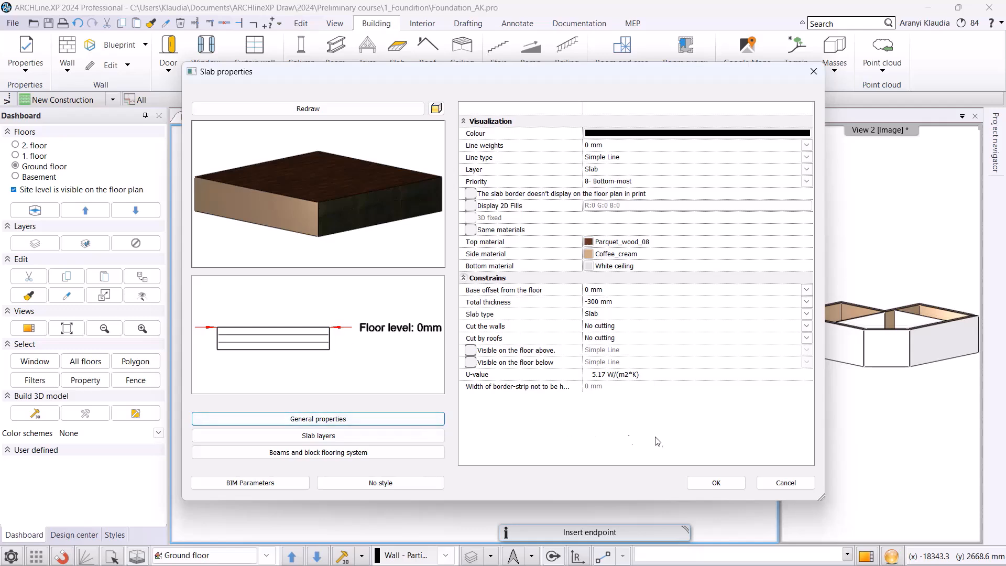
{"action": "left_click", "coordinate": [713, 483]}
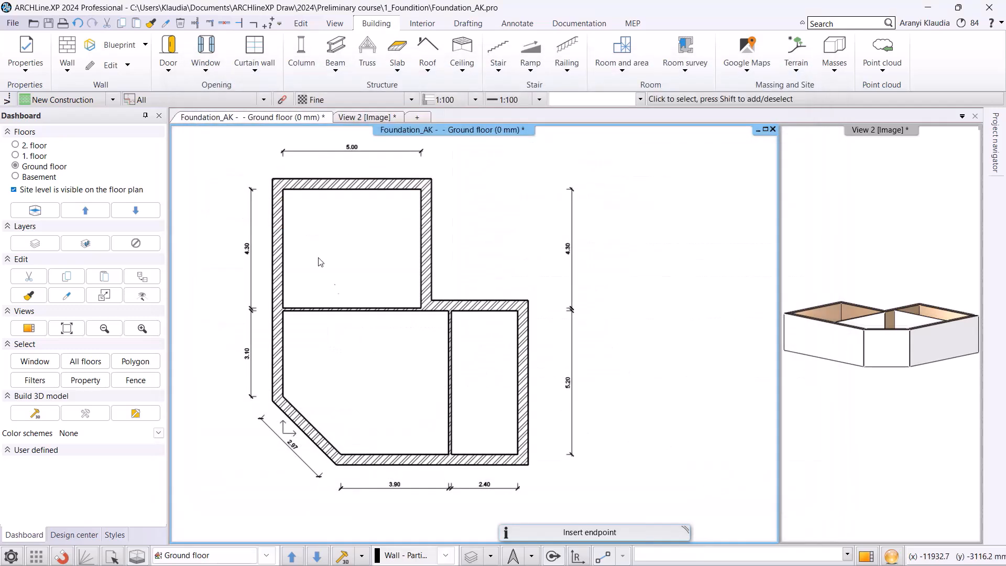
Create a ground floor slab by walls, using the outer contour of all the building's walls.
{"action": "left_click", "coordinate": [398, 71]}
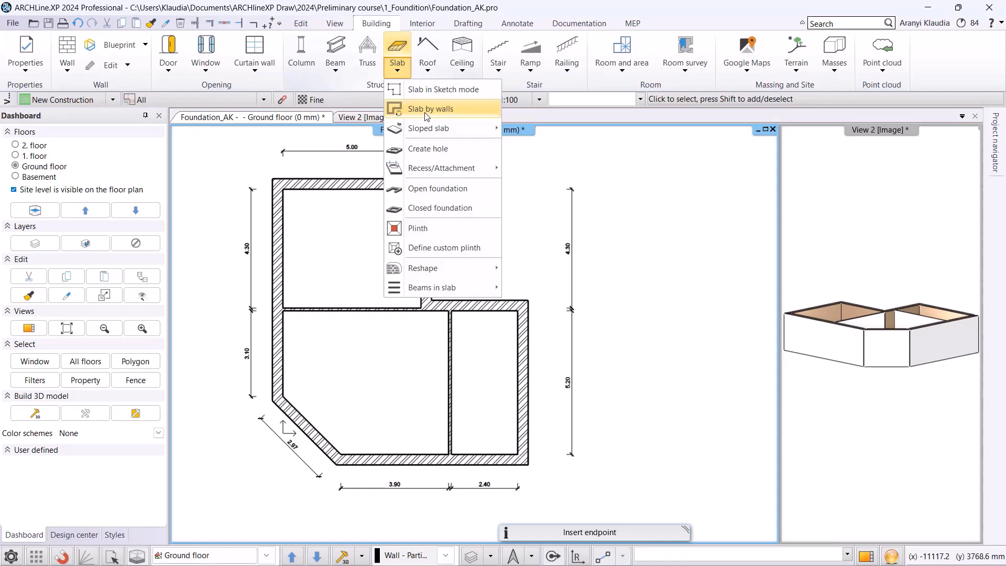
{"action": "left_click", "coordinate": [426, 109]}
{"action": "left_click", "coordinate": [217, 154]}
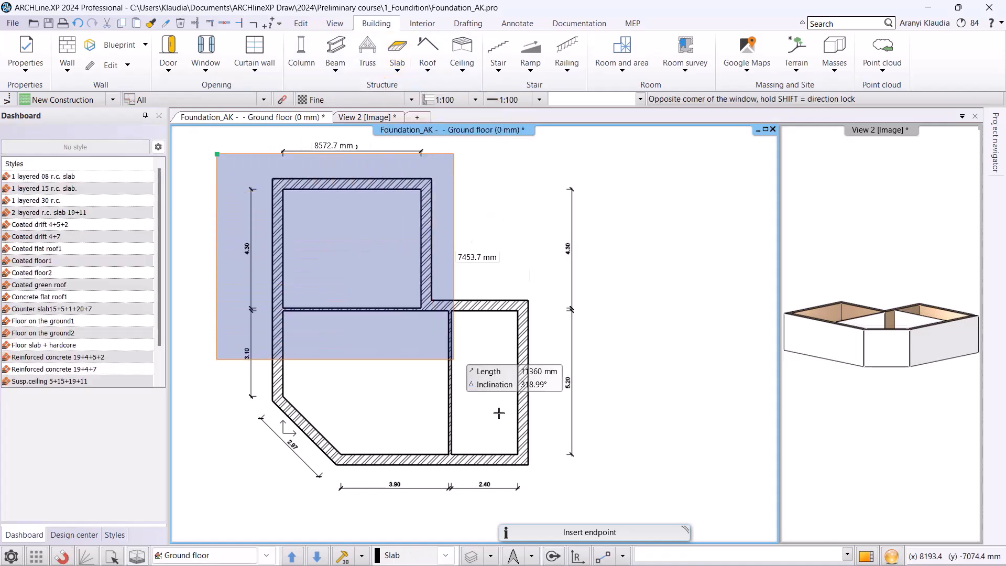
{"action": "left_click", "coordinate": [567, 477]}
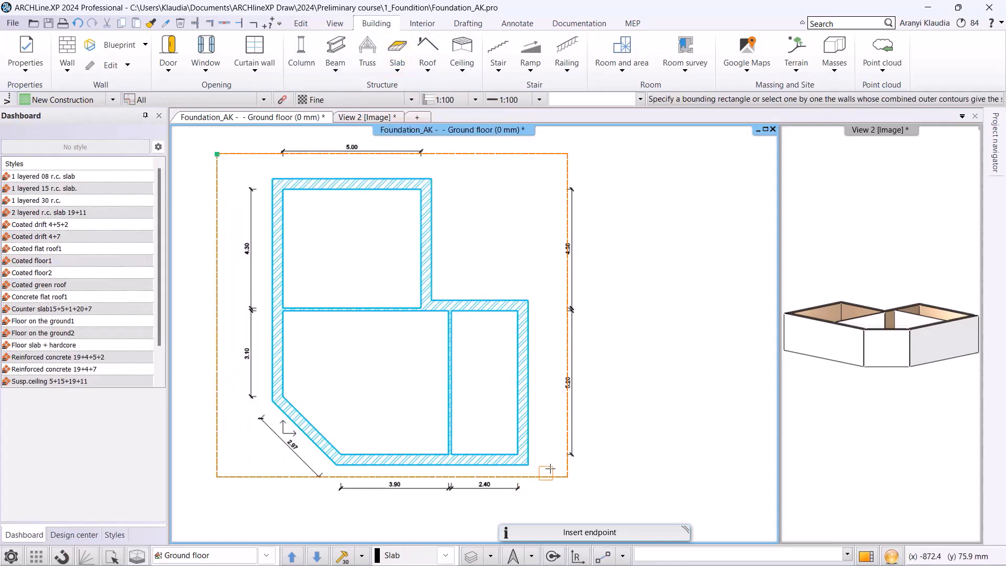
{"action": "key", "text": "Return"}
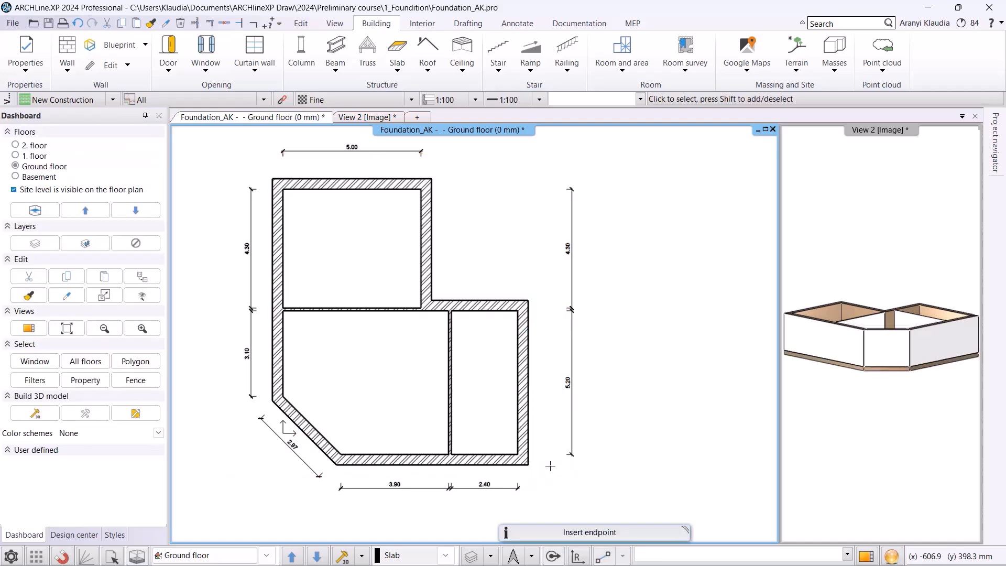
Check the slab under the walls in the 3D view, return to the ground floor plan and save the project.
{"action": "left_click", "coordinate": [366, 117]}
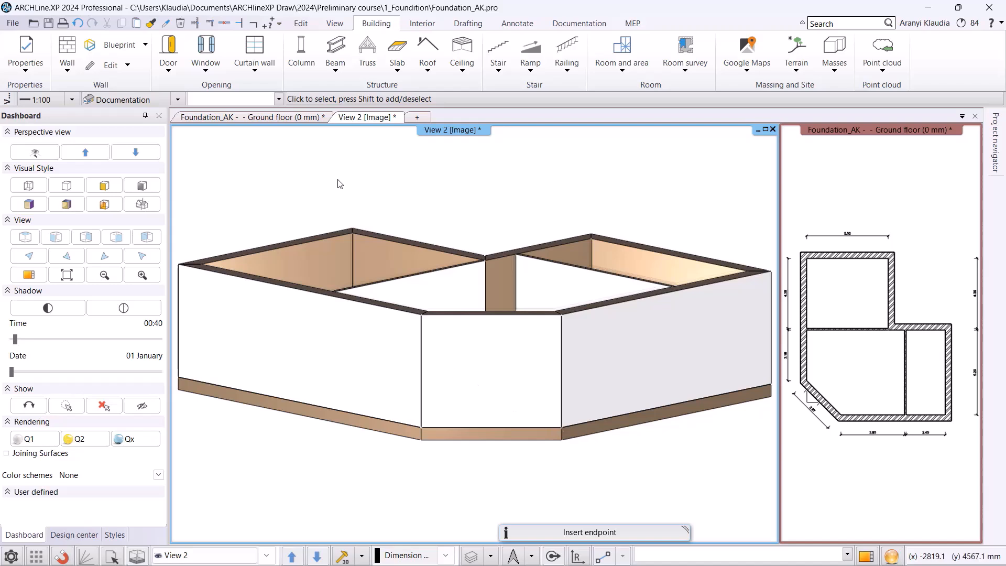
{"action": "left_click", "coordinate": [268, 118]}
{"action": "key", "text": "ctrl+s"}
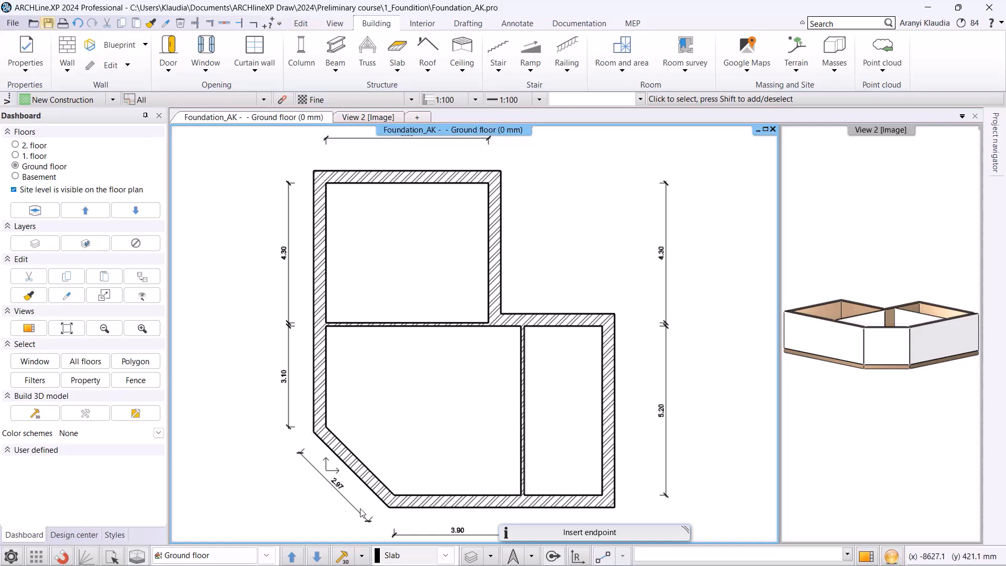
Offset the slab's slanted edge at the building's southwest corner outward by 1000 mm.
{"action": "middle_click_drag", "start_coordinate": [390, 510], "coordinate": [378, 493]}
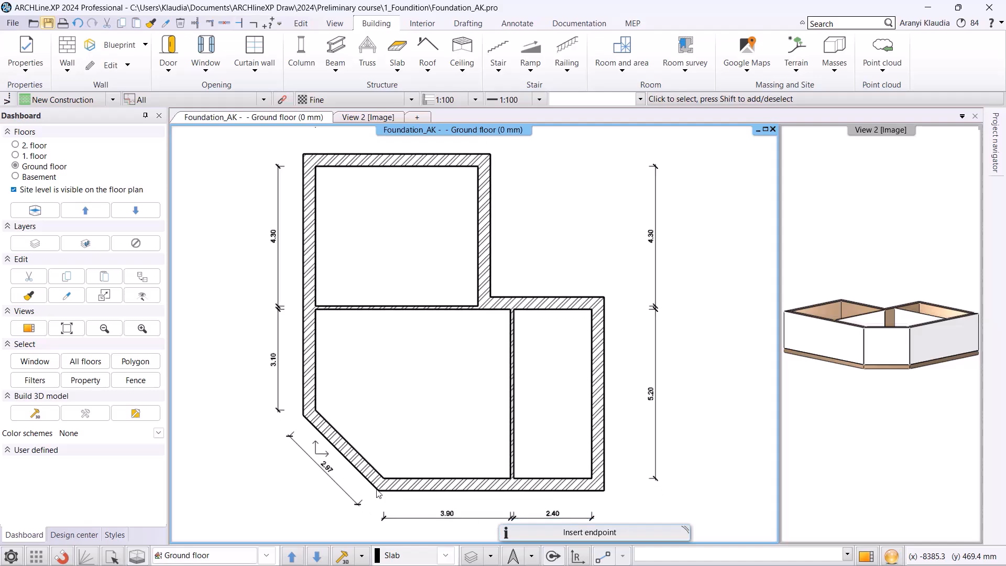
{"action": "left_click", "coordinate": [353, 469]}
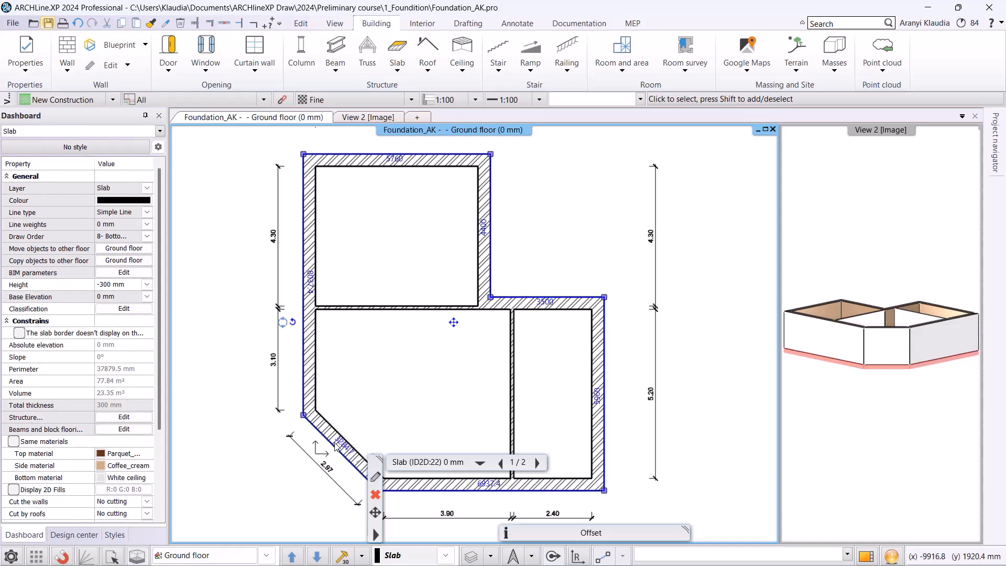
{"action": "scroll", "coordinate": [338, 448], "scroll_direction": "up", "scroll_amount": 3}
{"action": "middle_click_drag", "start_coordinate": [421, 376], "coordinate": [374, 350]}
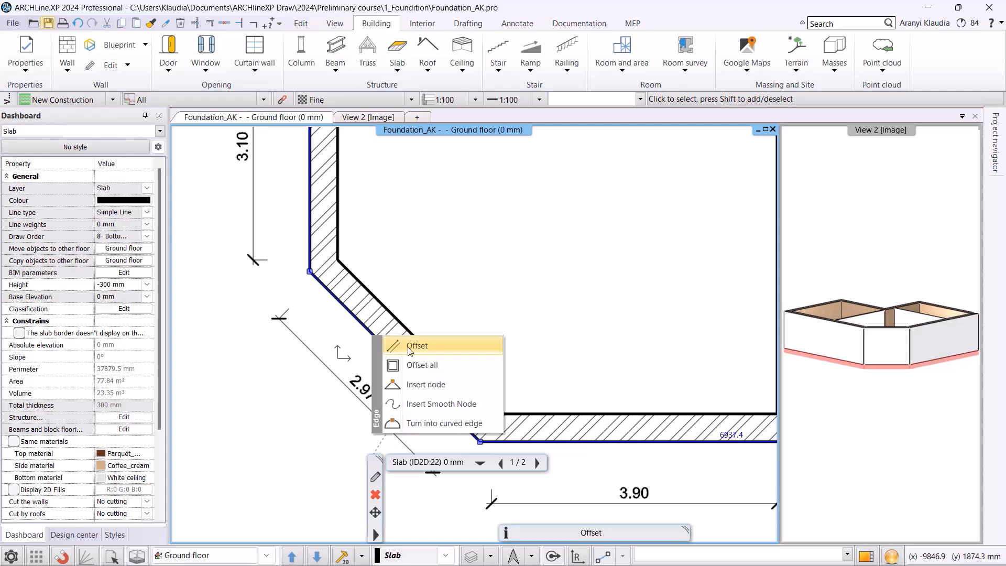
{"action": "left_click", "coordinate": [394, 343]}
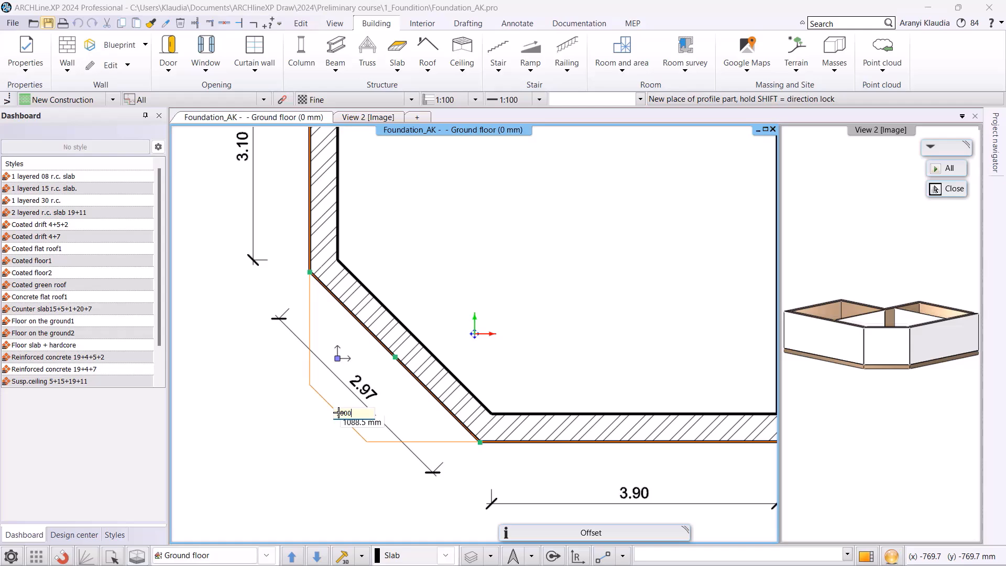
{"action": "type", "text": "300"}
{"action": "key", "text": "Return"}
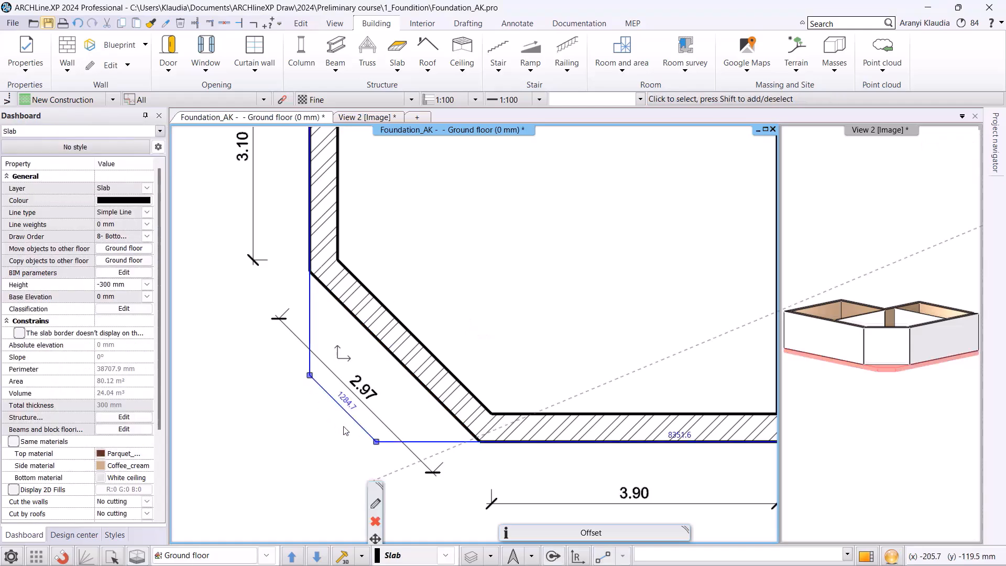
{"action": "left_click", "coordinate": [311, 417]}
{"action": "left_click", "coordinate": [311, 417]}
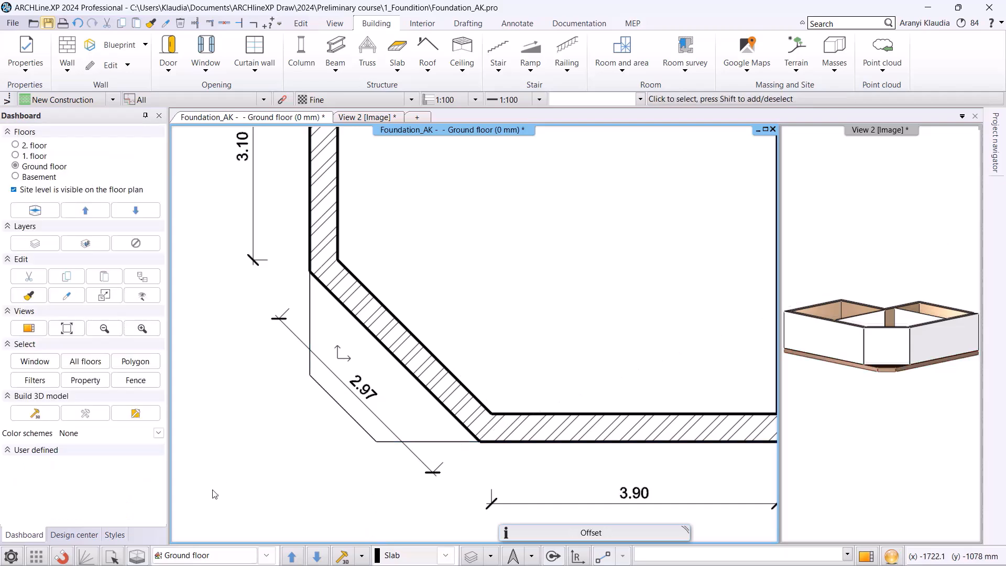
Rename the 1. floor level as Roof in the building's level list.
{"action": "left_click", "coordinate": [215, 556]}
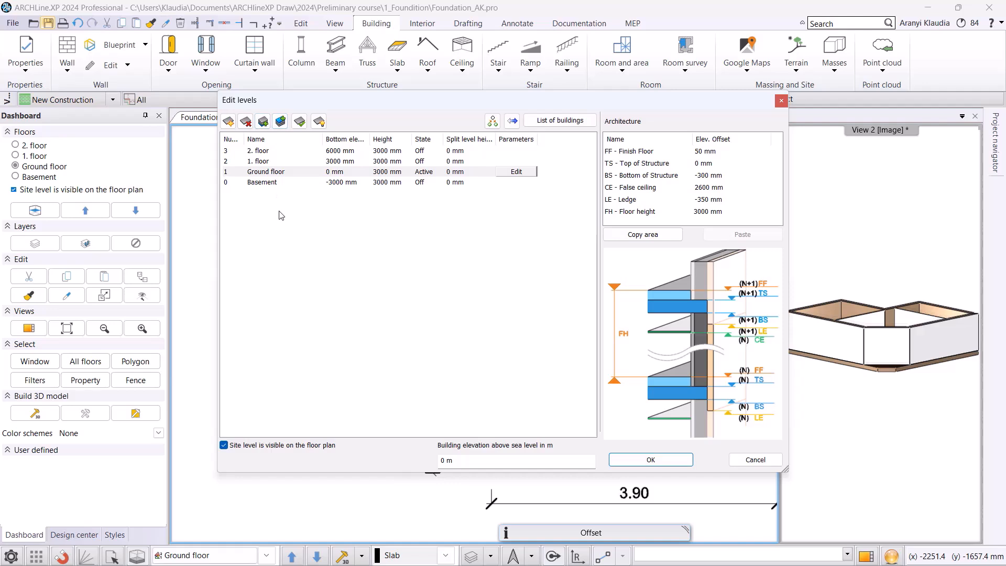
{"action": "left_click", "coordinate": [260, 162]}
{"action": "key", "text": "ctrl+a"}
{"action": "type", "text": "R"}
{"action": "key", "text": "Return"}
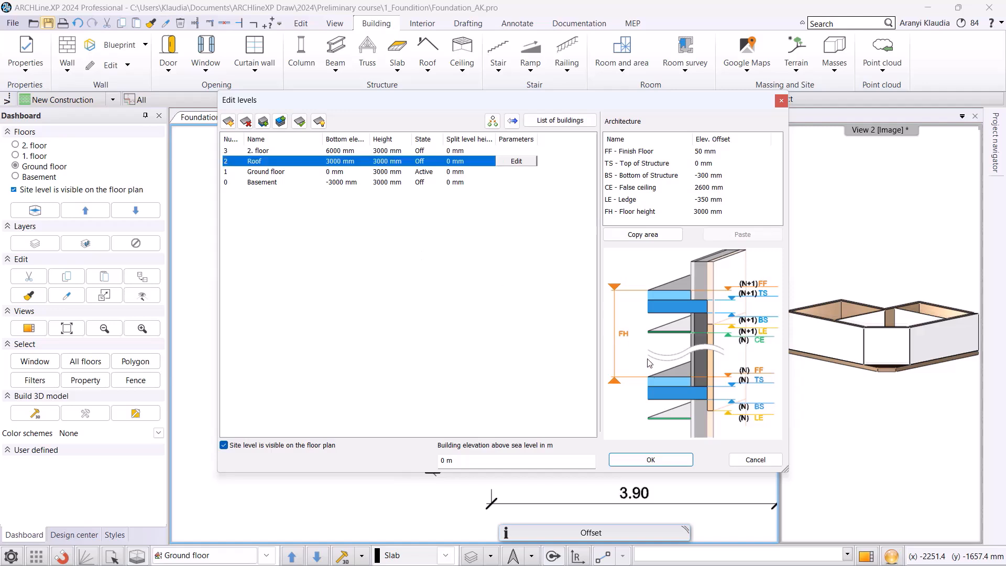
Accept the level changes and copy all the ground floor's walls and its slab to the Roof level.
{"action": "left_click", "coordinate": [640, 455]}
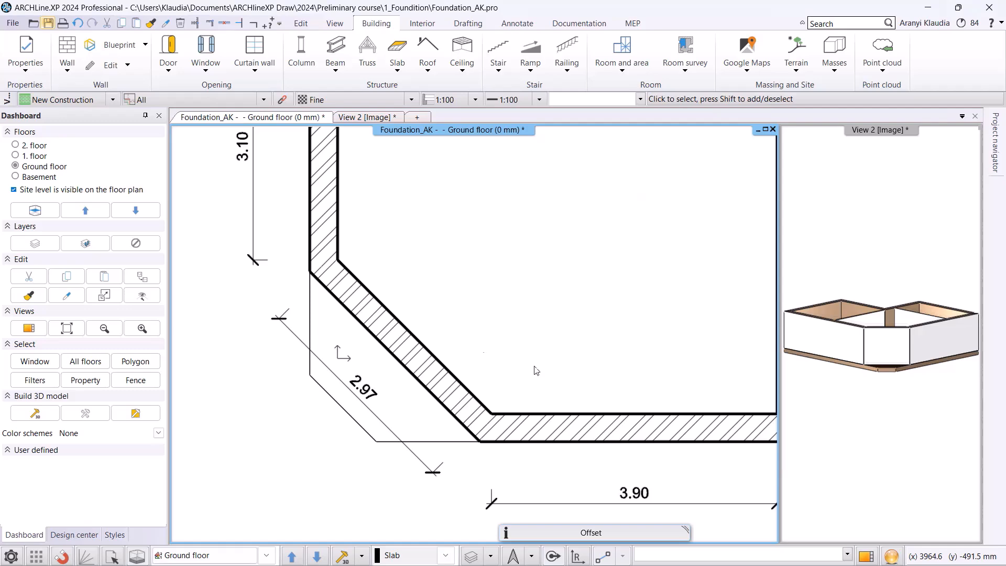
{"action": "scroll", "coordinate": [502, 289], "scroll_direction": "down", "scroll_amount": 2}
{"action": "scroll", "coordinate": [502, 289], "scroll_direction": "down", "scroll_amount": 2}
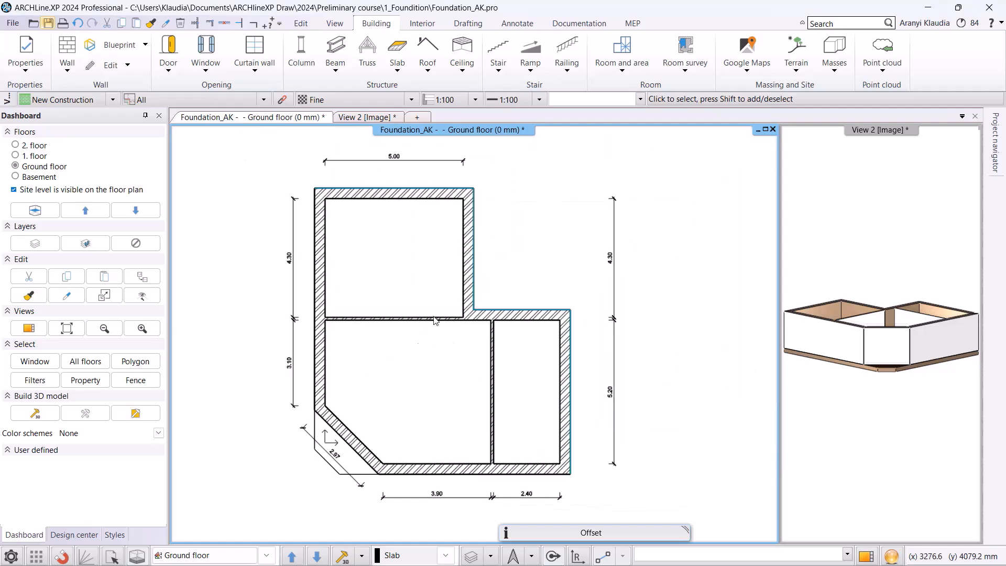
{"action": "left_click", "coordinate": [300, 174]}
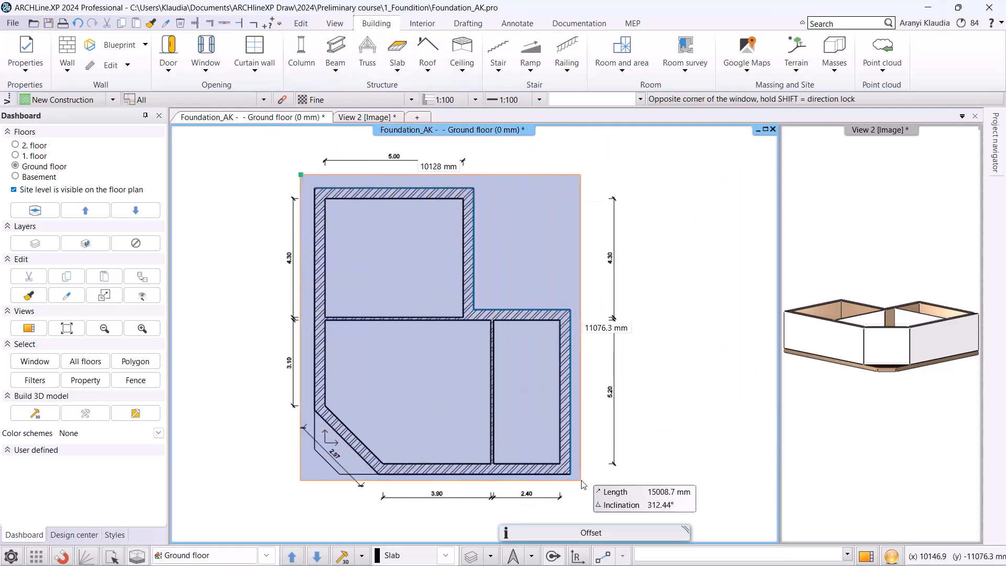
{"action": "left_click", "coordinate": [589, 482]}
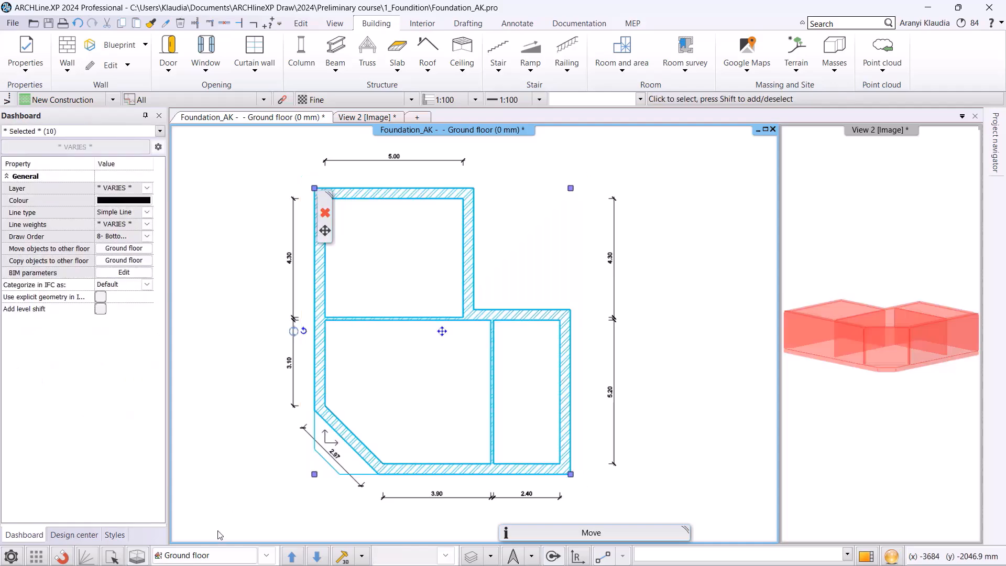
{"action": "double_click", "coordinate": [190, 557]}
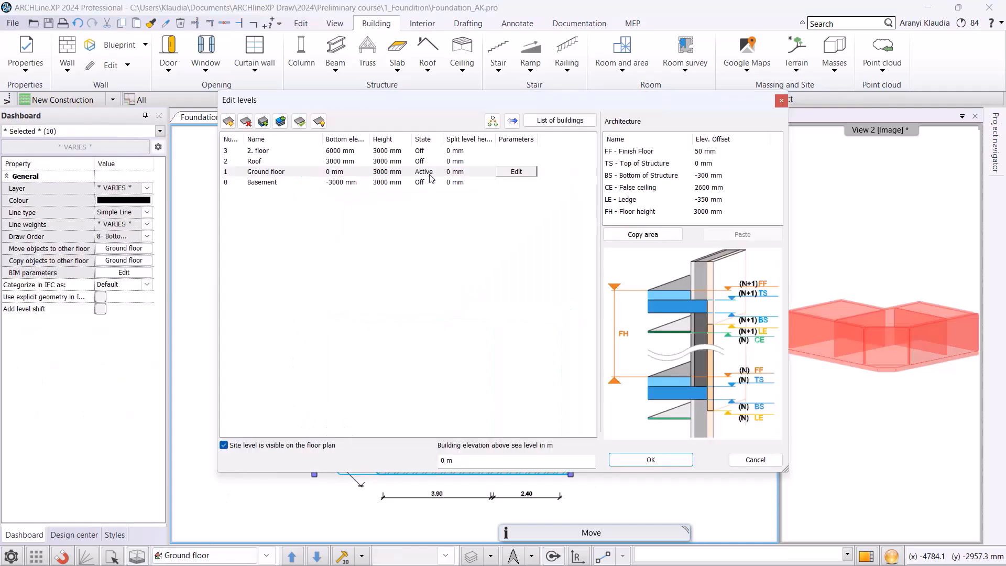
{"action": "left_click", "coordinate": [489, 122]}
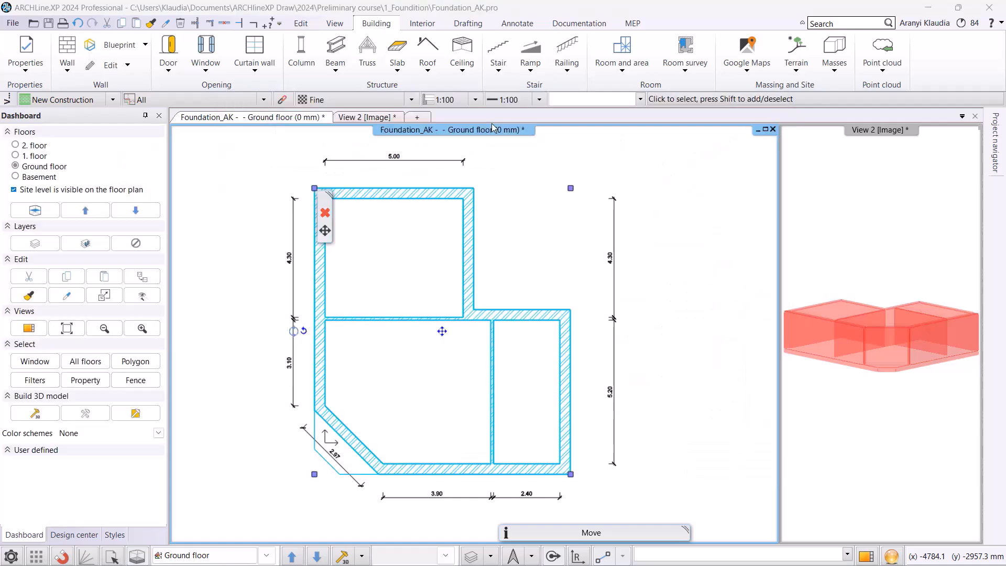
{"action": "left_click", "coordinate": [466, 215]}
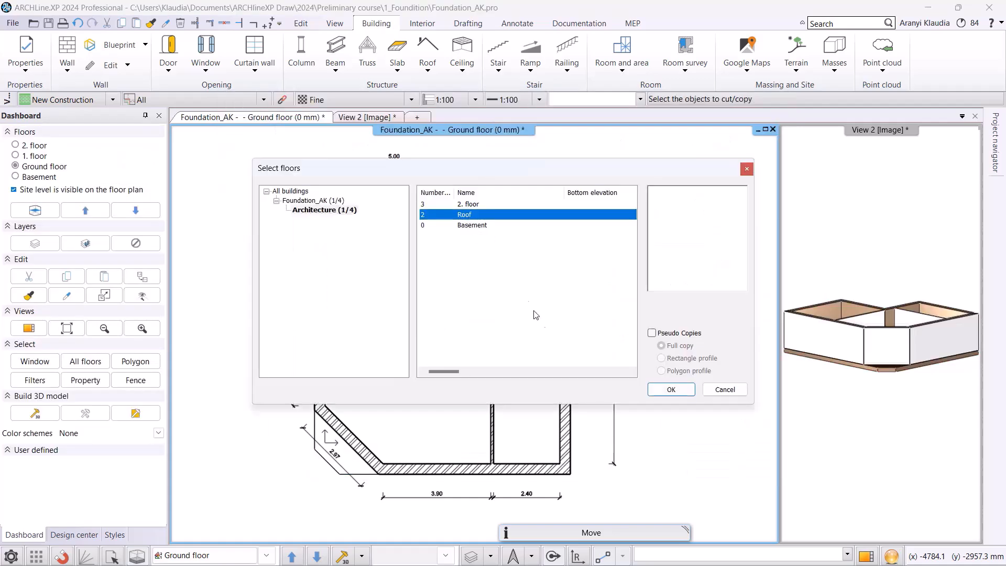
{"action": "left_click", "coordinate": [671, 389]}
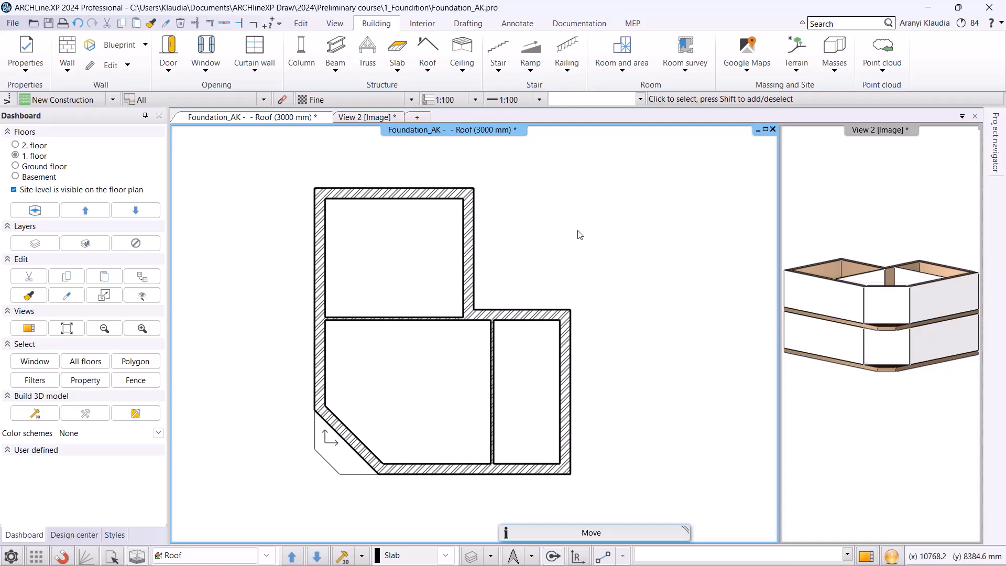
Delete the two interior partition walls on the Roof level.
{"action": "left_click", "coordinate": [442, 317]}
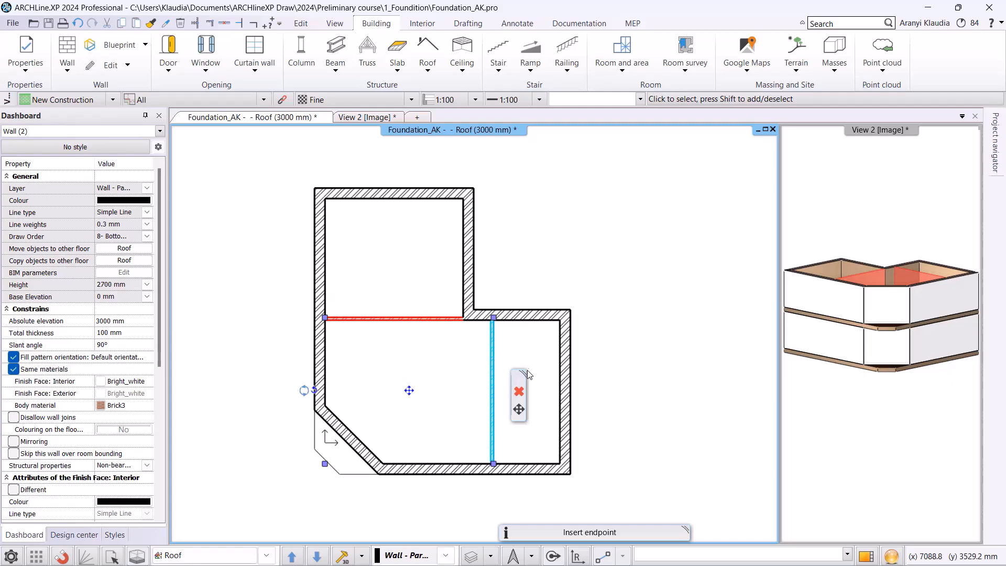
{"action": "left_click", "coordinate": [518, 391]}
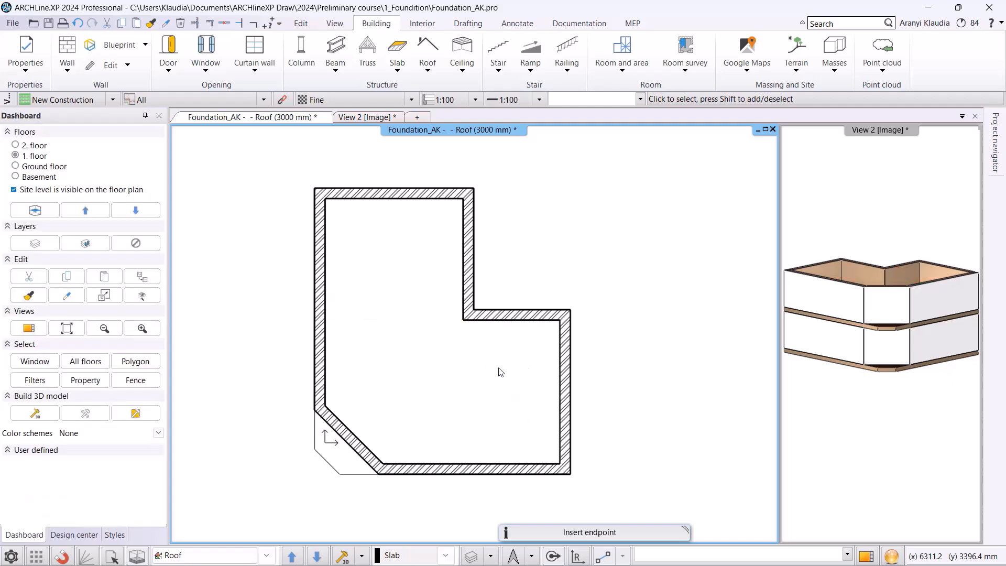
Reshape the Roof floor slab's cut corner so its edge follows the outer face of the diagonal wall.
{"action": "left_click", "coordinate": [330, 466]}
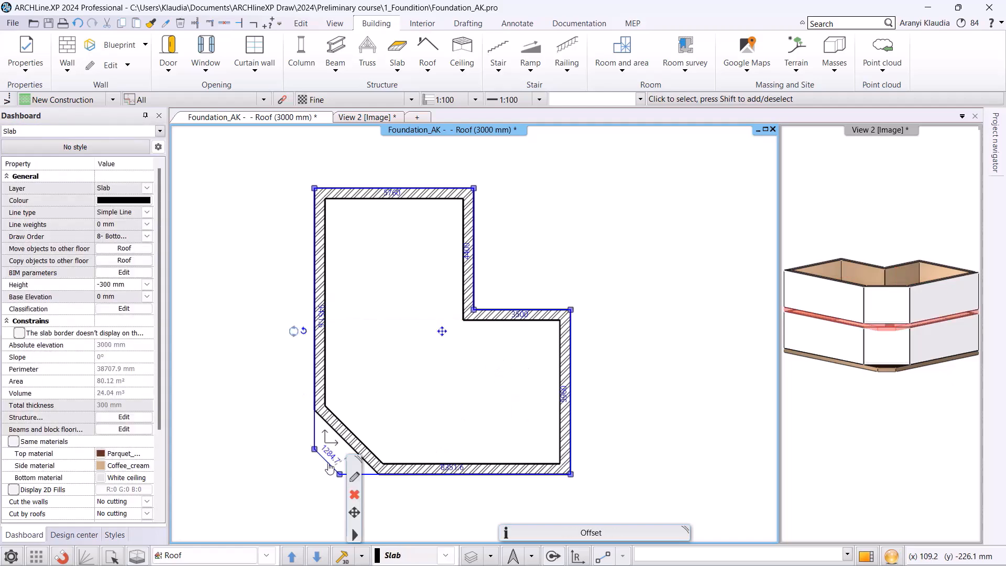
{"action": "right_click", "coordinate": [329, 468]}
{"action": "left_click", "coordinate": [348, 470]}
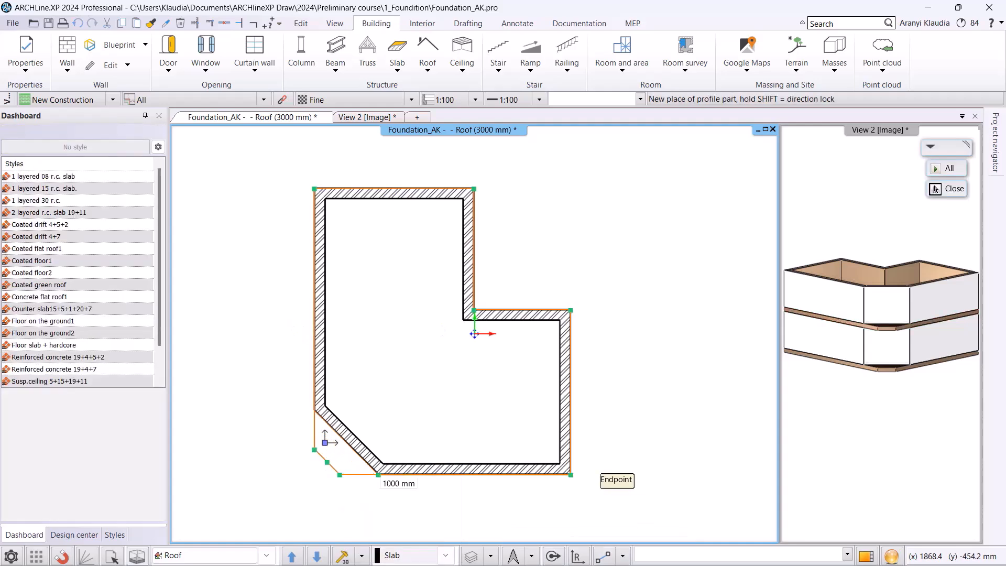
{"action": "left_click", "coordinate": [378, 474]}
{"action": "left_click", "coordinate": [412, 406]}
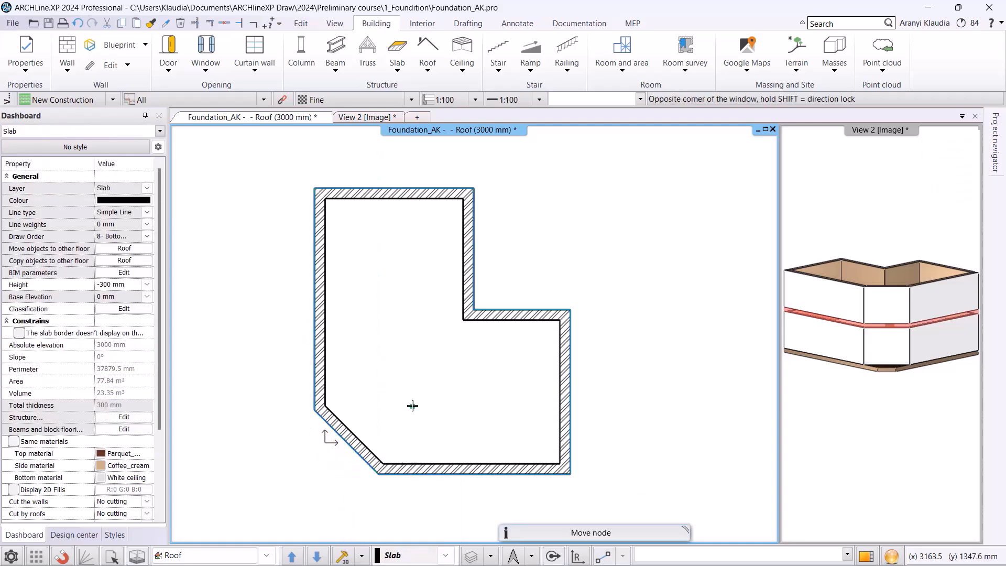
Set the height of the diagonal corner wall on the Roof floor to 1000 mm.
{"action": "scroll", "coordinate": [413, 406], "scroll_direction": "up", "scroll_amount": 1}
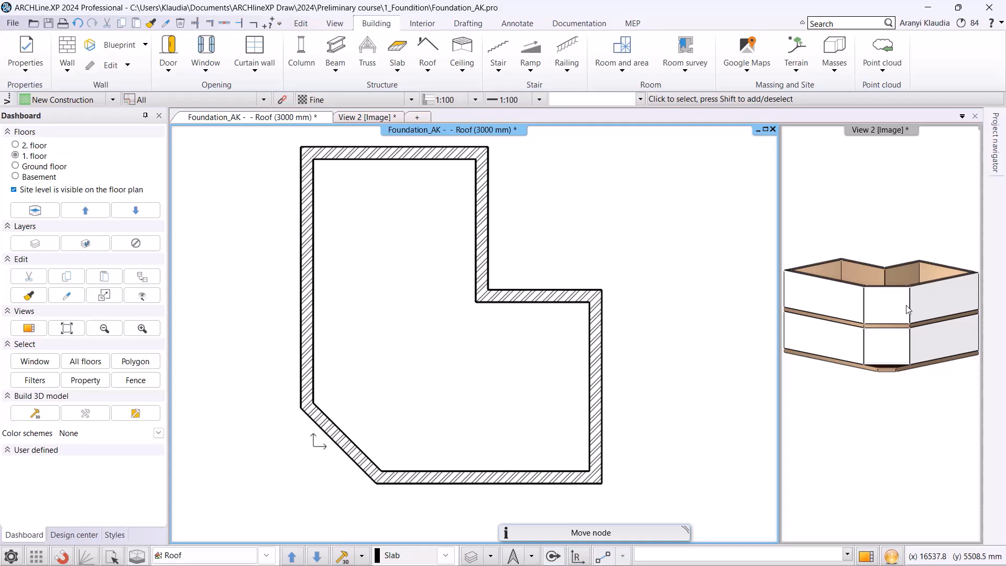
{"action": "left_click", "coordinate": [335, 434]}
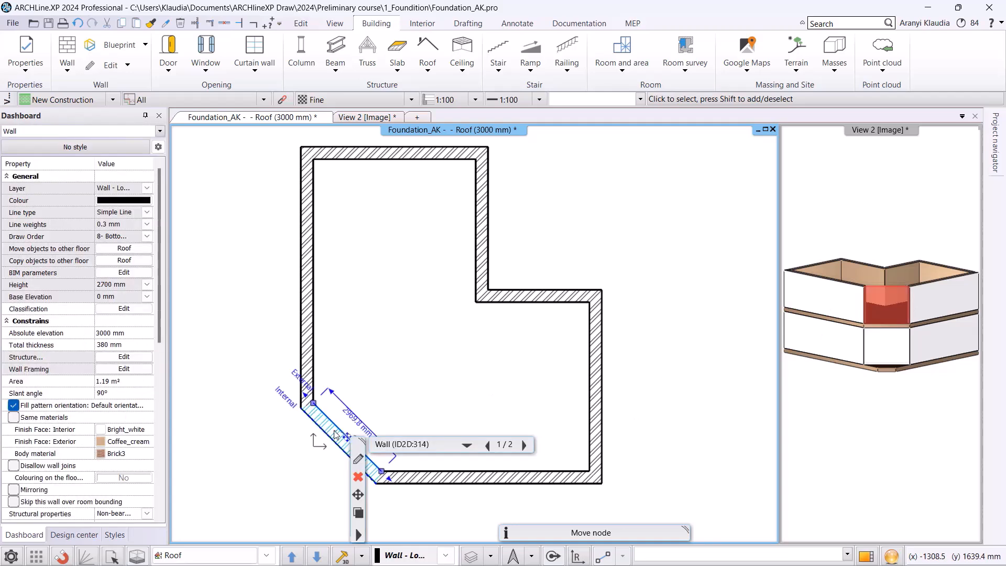
{"action": "left_click", "coordinate": [23, 286]}
{"action": "type", "text": "1000"}
{"action": "key", "text": "Return"}
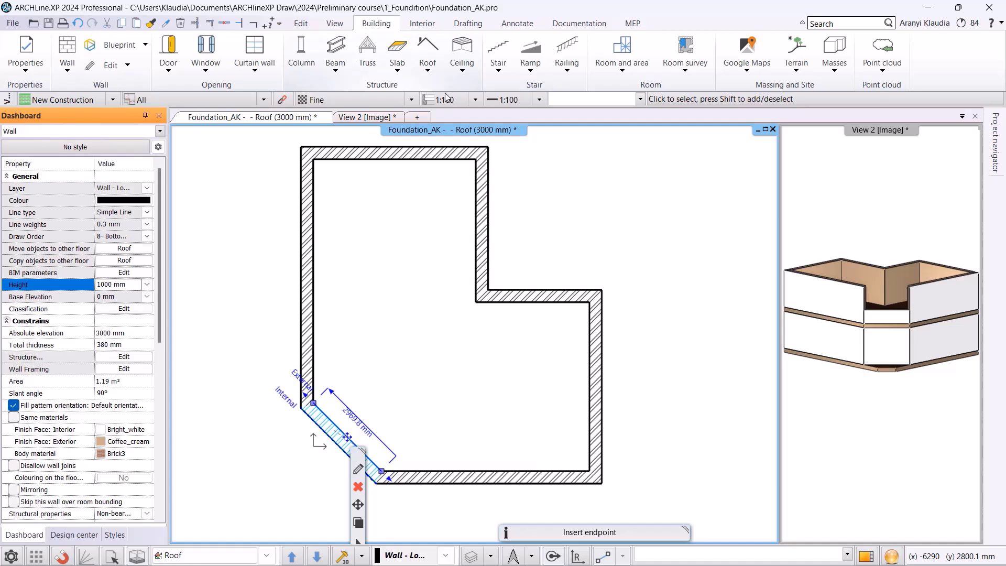
Copy only the Height property from the diagonal wall to all walls of the Roof floor, and undo the wall height changes.
{"action": "left_click", "coordinate": [152, 24]}
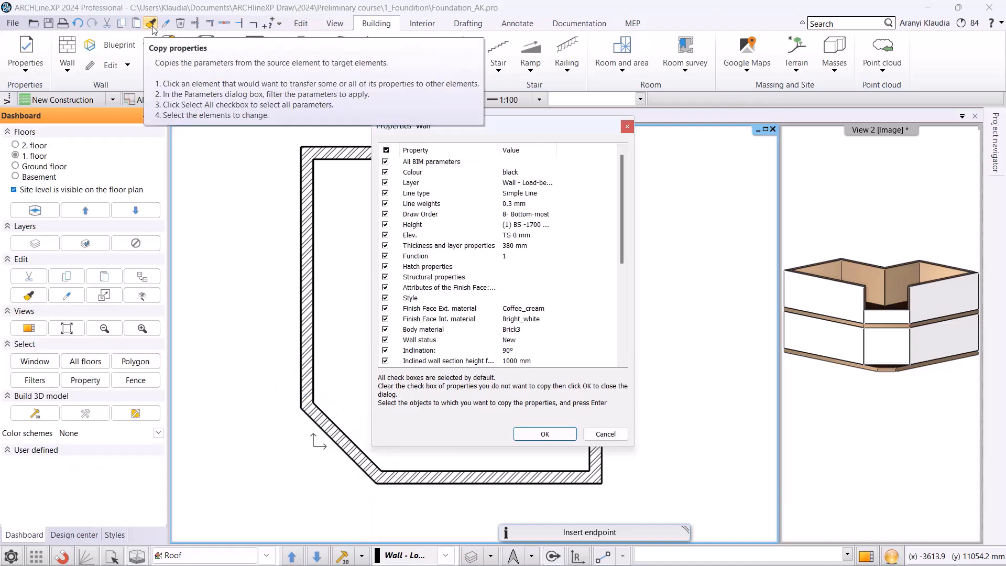
{"action": "left_click", "coordinate": [387, 151]}
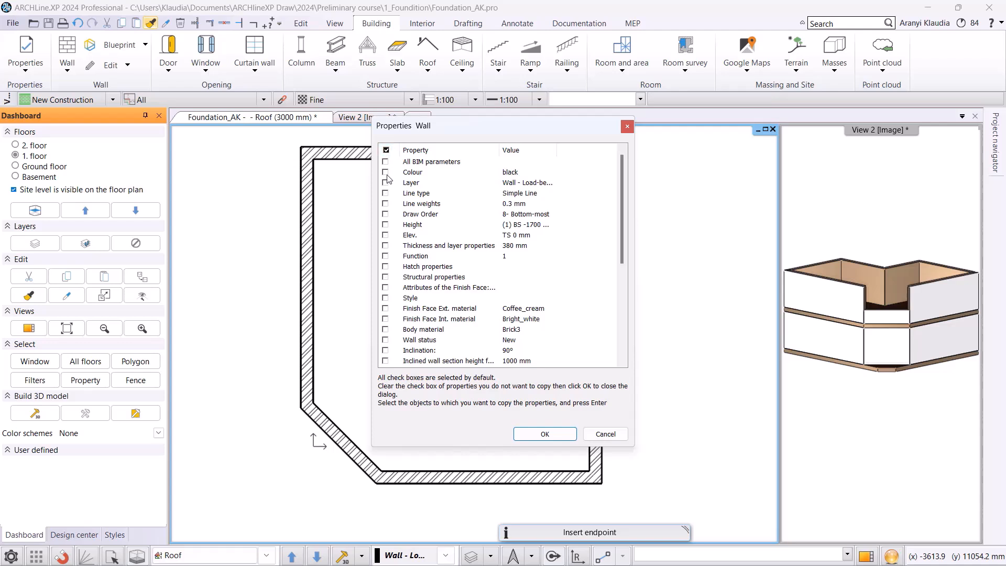
{"action": "left_click", "coordinate": [386, 225]}
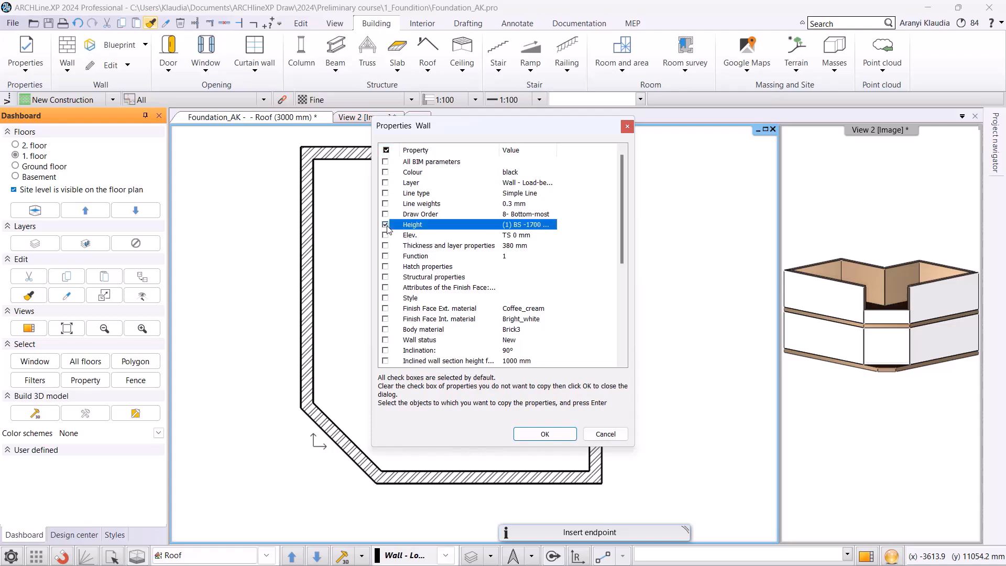
{"action": "left_click", "coordinate": [545, 434]}
{"action": "left_click_drag", "start_coordinate": [243, 141], "coordinate": [624, 495]}
{"action": "key", "text": "Return"}
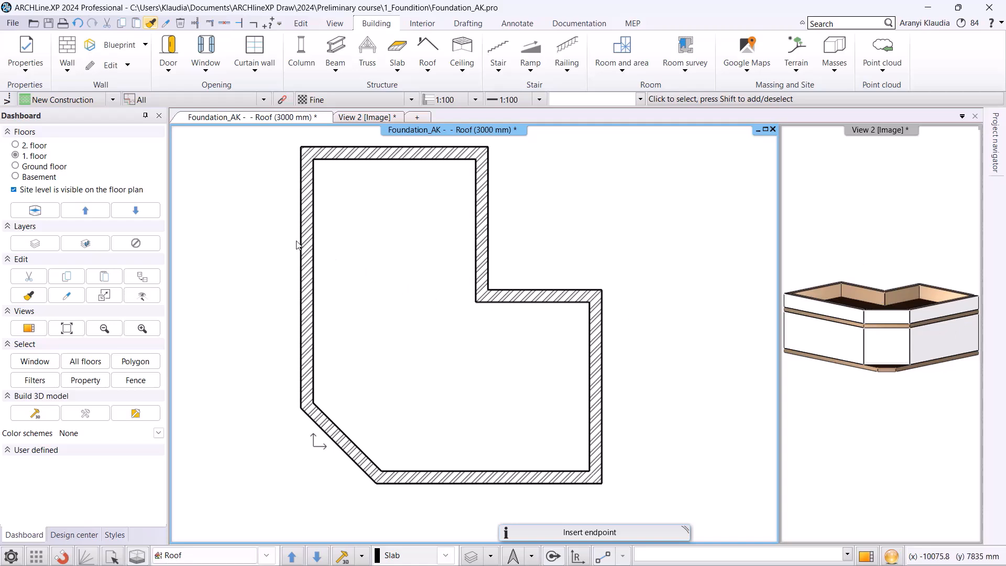
{"action": "left_click", "coordinate": [78, 23]}
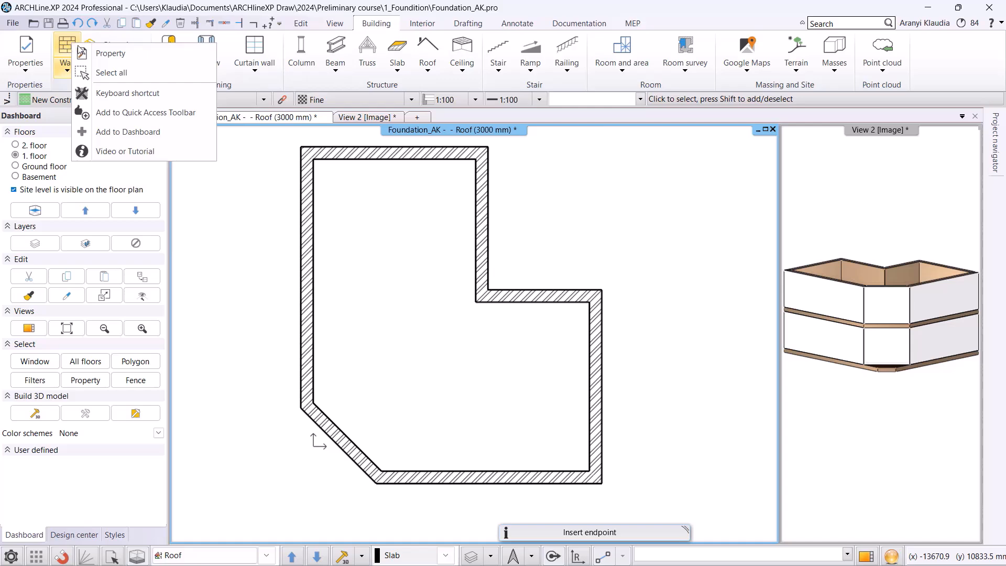
Select all walls on the Roof floor together and set their height to 1000 mm.
{"action": "left_click", "coordinate": [111, 72]}
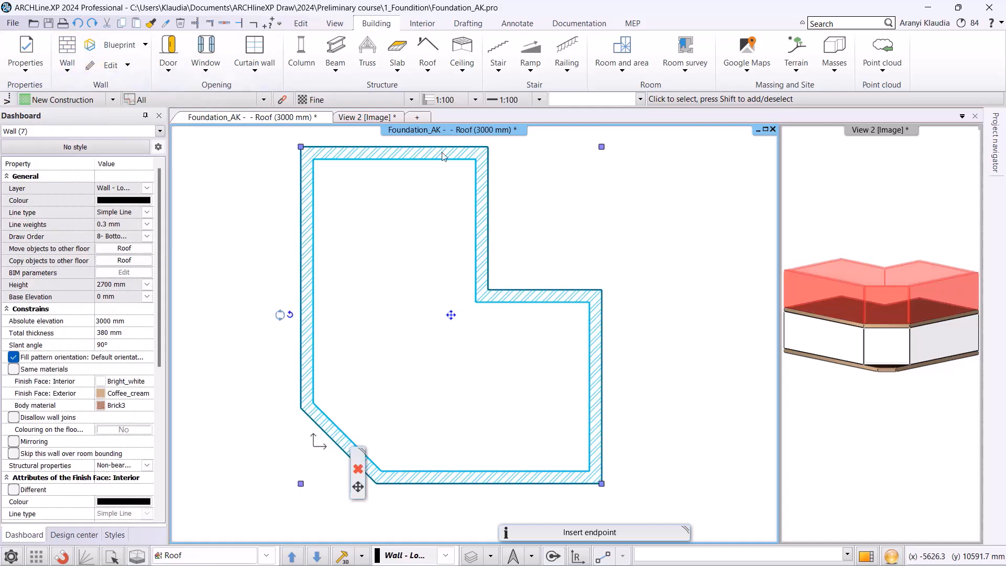
{"action": "left_click", "coordinate": [32, 283]}
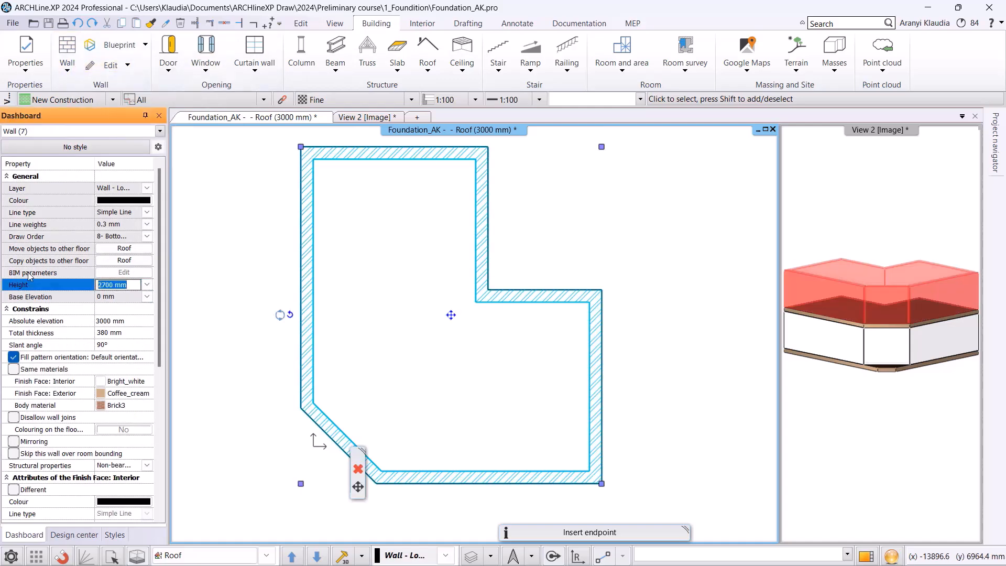
{"action": "type", "text": "1000"}
{"action": "key", "text": "Return"}
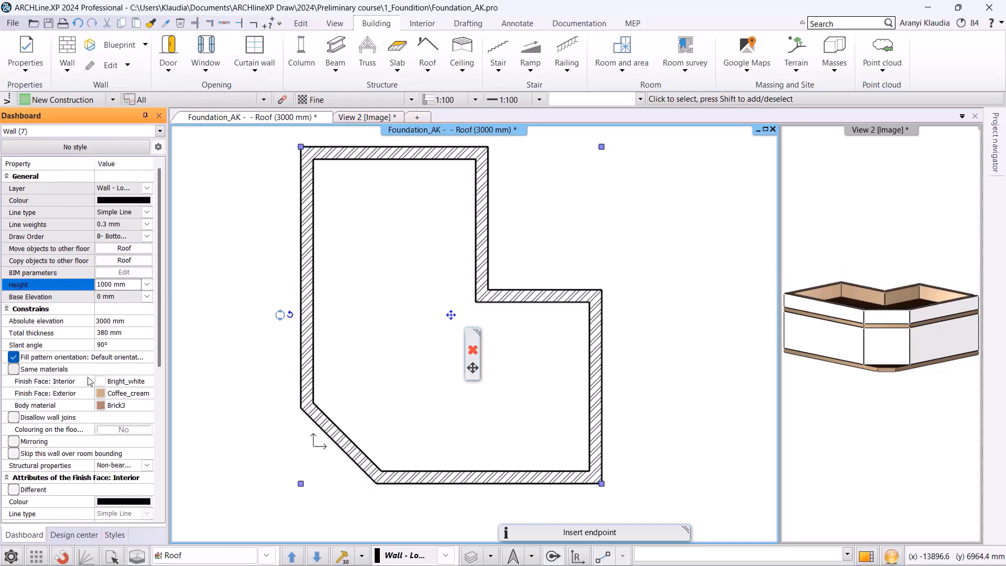
Apply the Coffee_cream material to the interior and exterior faces of the selected Roof floor walls using Same materials, and deselect them.
{"action": "left_click", "coordinate": [116, 386]}
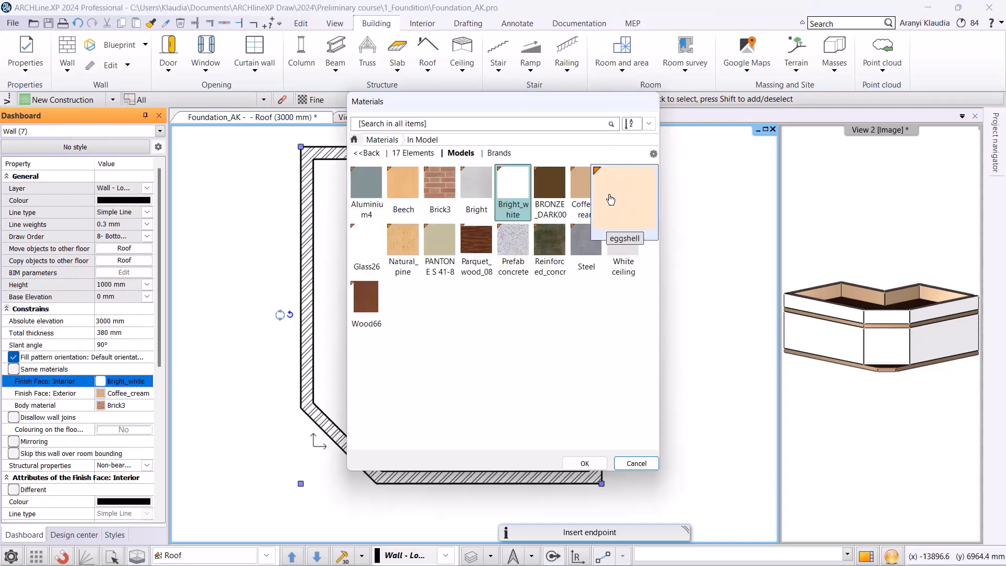
{"action": "left_click", "coordinate": [602, 199]}
{"action": "left_click", "coordinate": [585, 463]}
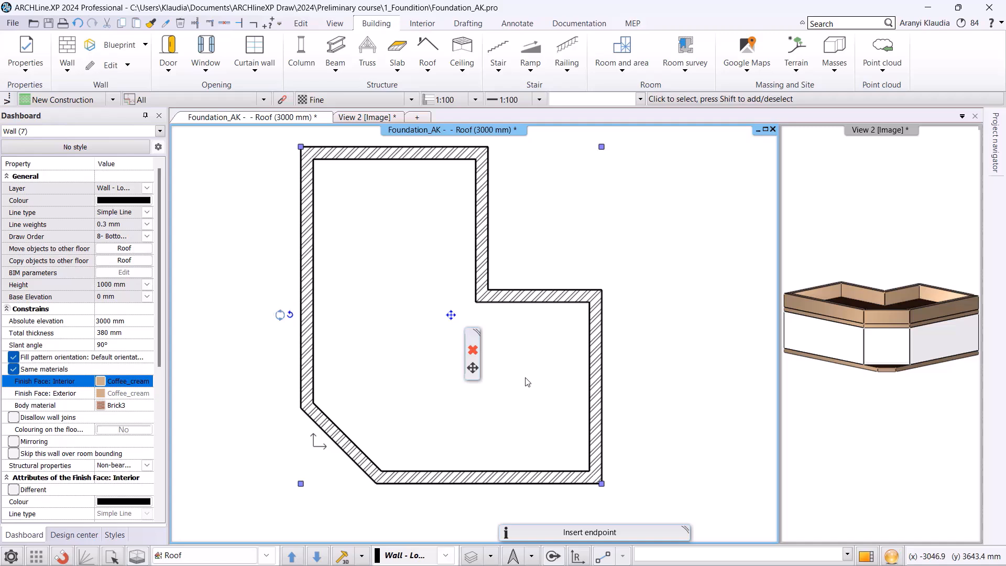
{"action": "left_click", "coordinate": [472, 349]}
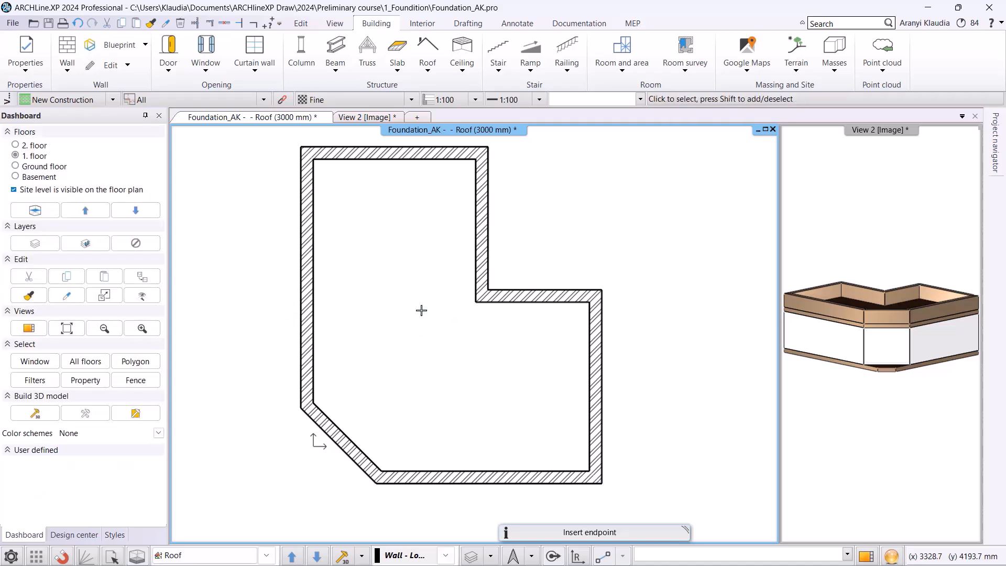
Switch to the Ground floor and apply the Coffee_cream interior finish material to all of its walls.
{"action": "left_click", "coordinate": [268, 555]}
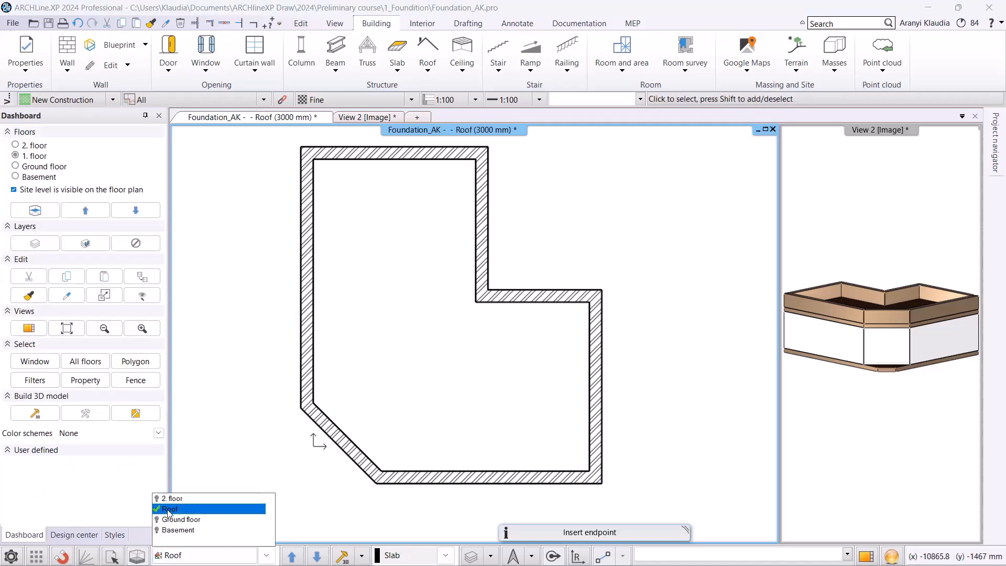
{"action": "left_click", "coordinate": [223, 462]}
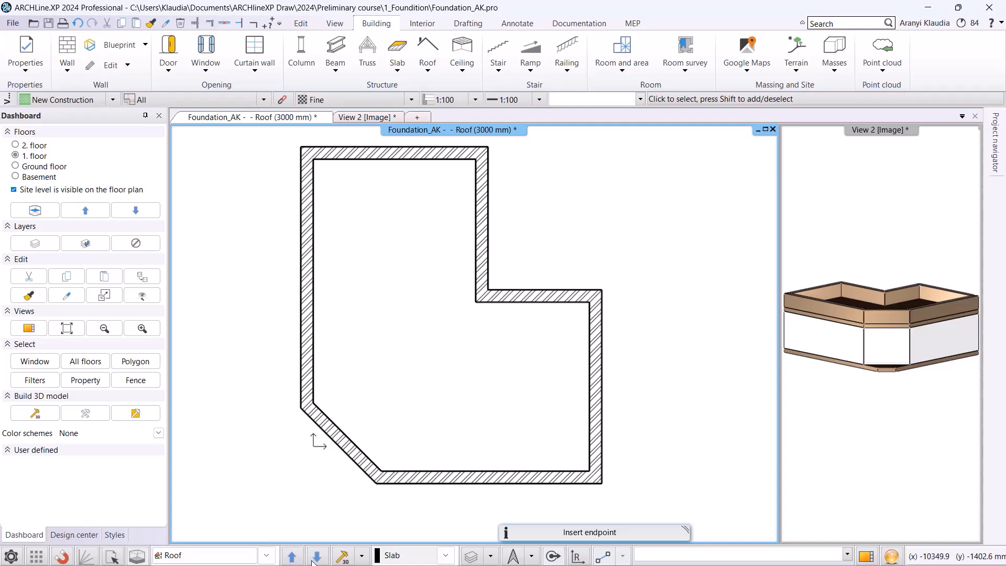
{"action": "left_click", "coordinate": [134, 210]}
{"action": "right_click", "coordinate": [68, 47]}
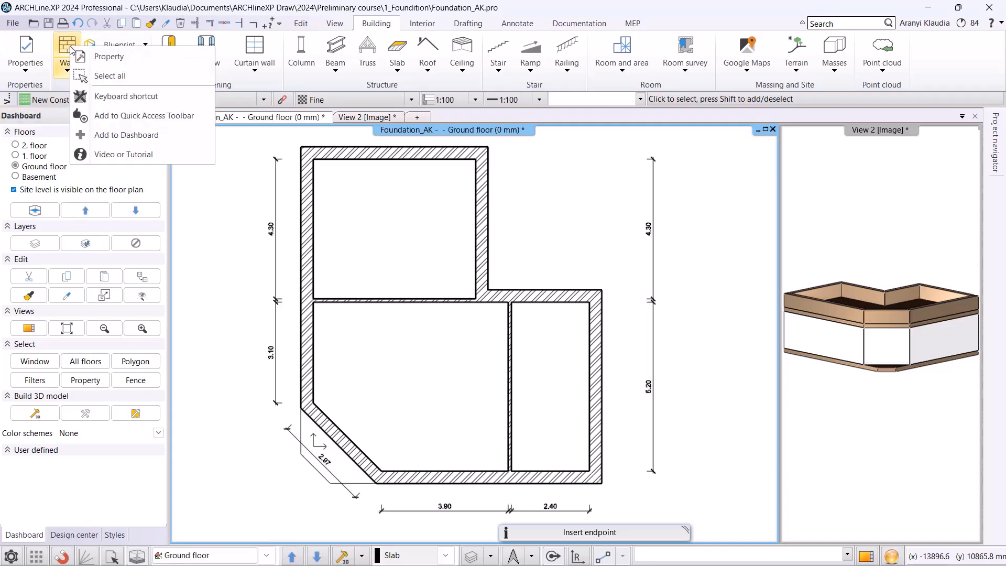
{"action": "left_click", "coordinate": [110, 75]}
{"action": "left_click", "coordinate": [121, 381]}
{"action": "left_click", "coordinate": [599, 210]}
{"action": "left_click", "coordinate": [584, 463]}
{"action": "left_click", "coordinate": [395, 371]}
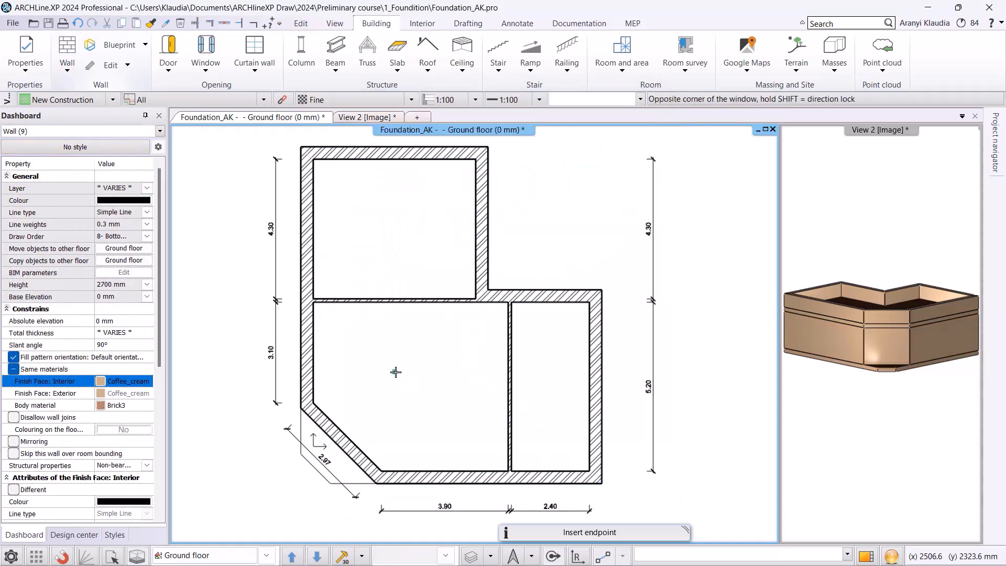
{"action": "key", "text": "Escape"}
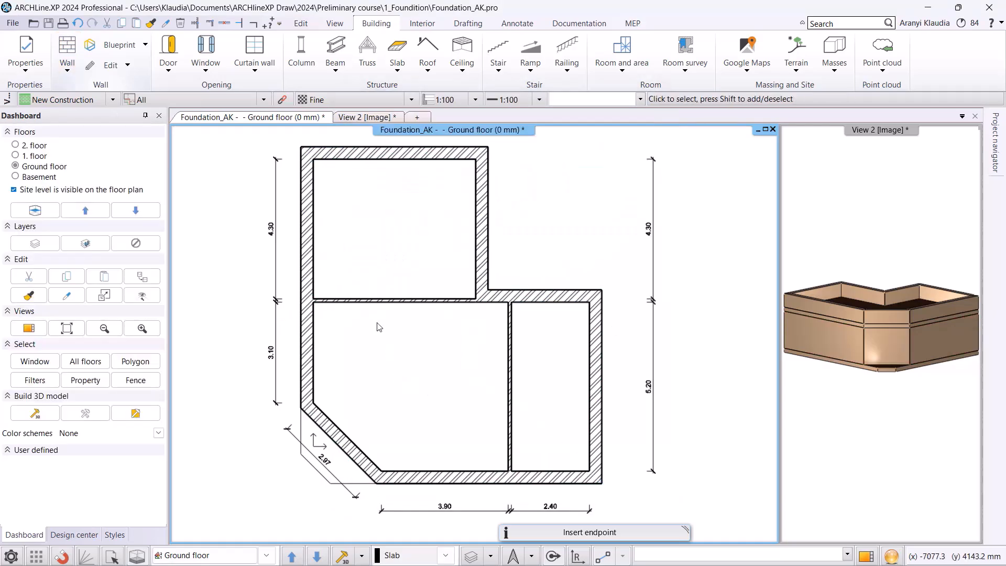
Save the project and enable Joining Surfaces in the View 2 3D view.
{"action": "left_click", "coordinate": [49, 25]}
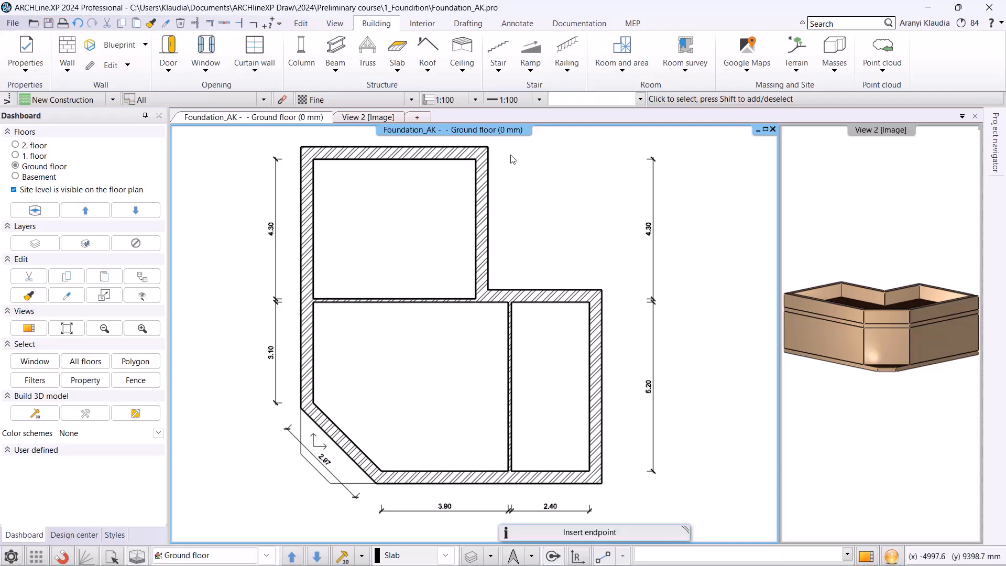
{"action": "left_click", "coordinate": [383, 117]}
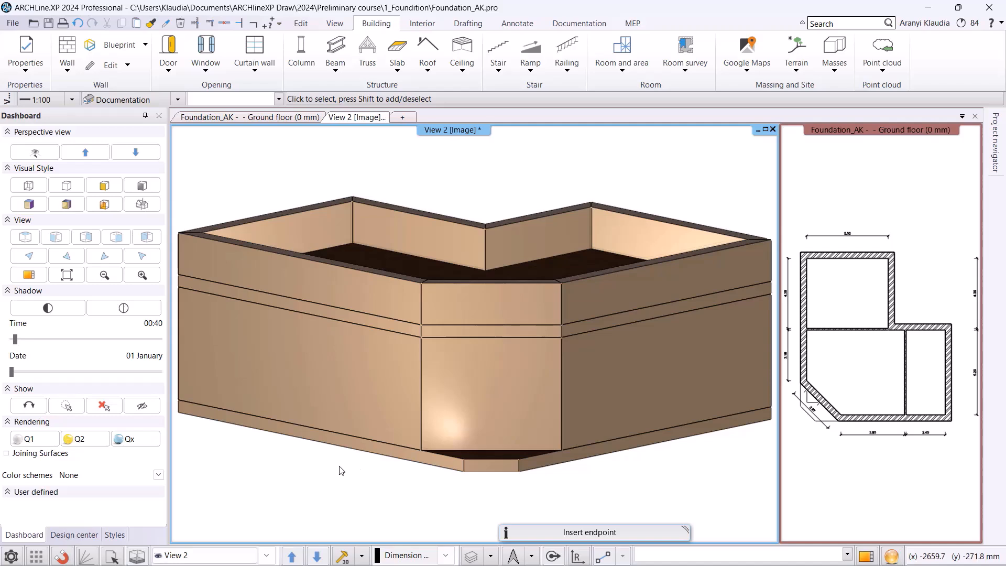
{"action": "left_click", "coordinate": [16, 456]}
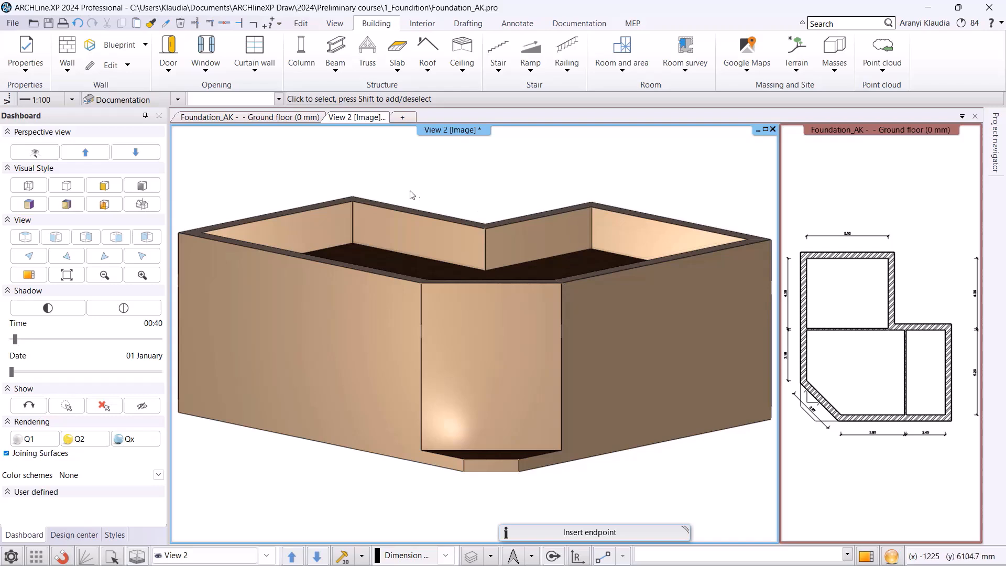
Return to the Ground floor plan and set the distance from wall line to 0 in the default door properties, keeping the Flush model.
{"action": "left_click", "coordinate": [260, 118]}
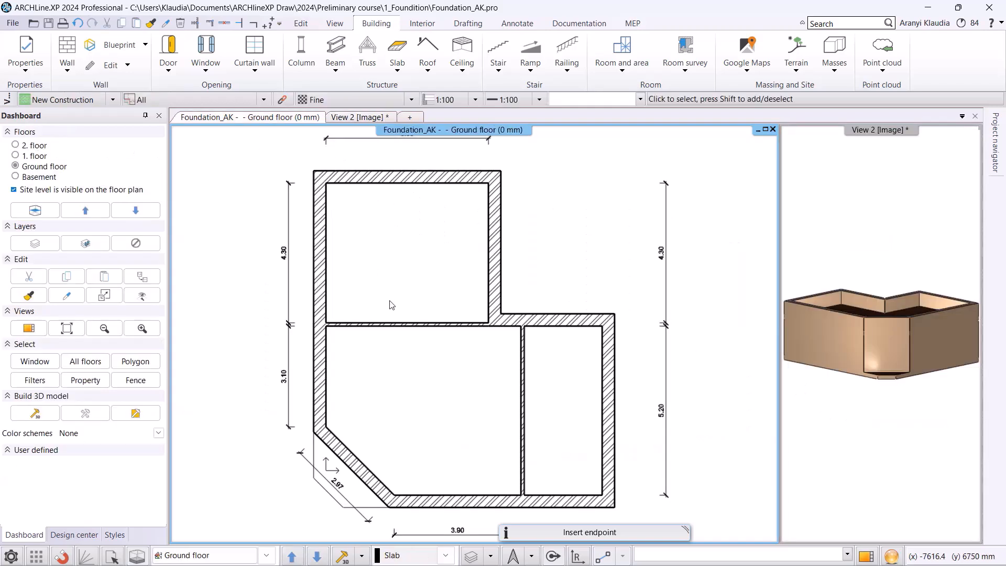
{"action": "left_click", "coordinate": [27, 63]}
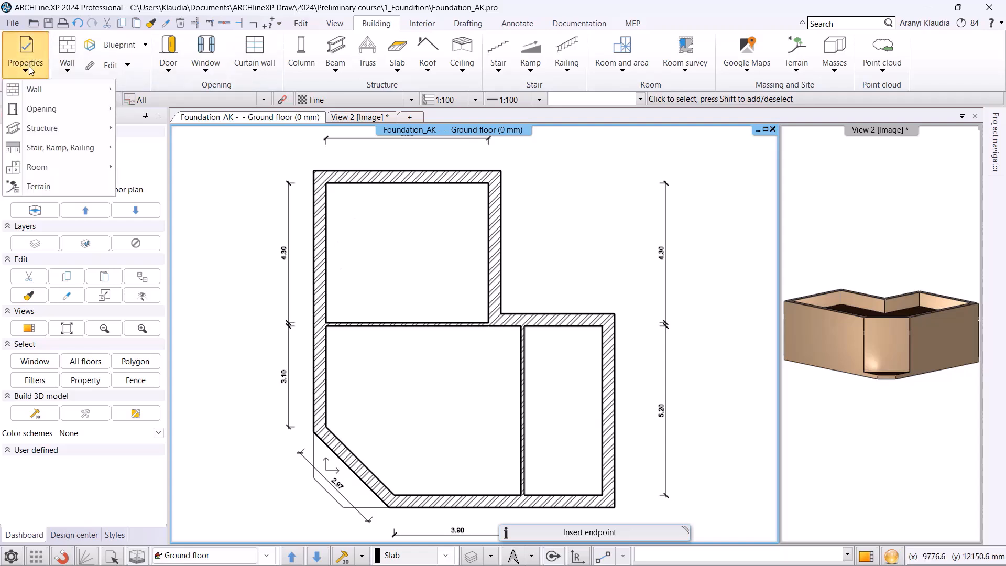
{"action": "mouse_move", "coordinate": [51, 98]}
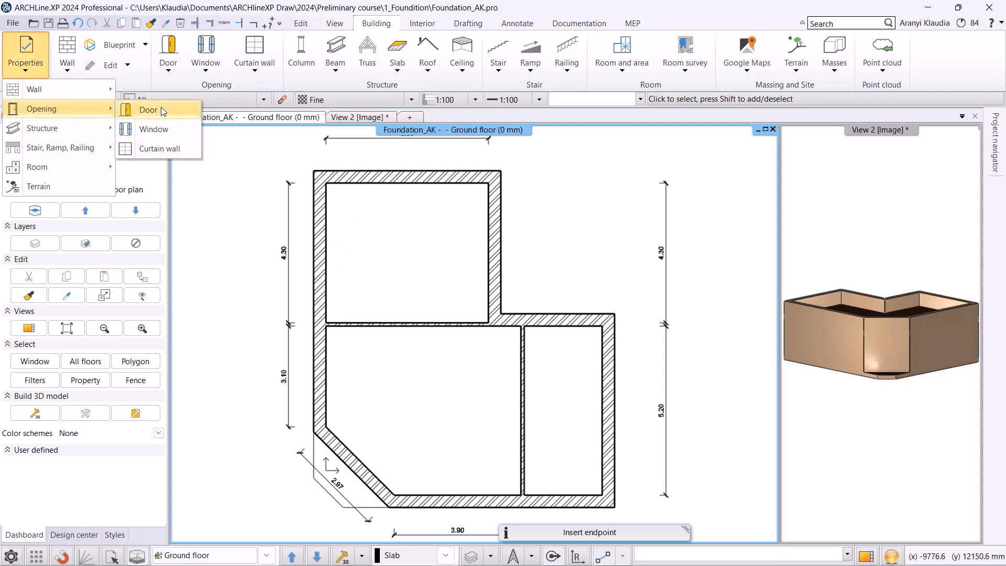
{"action": "left_click", "coordinate": [161, 107]}
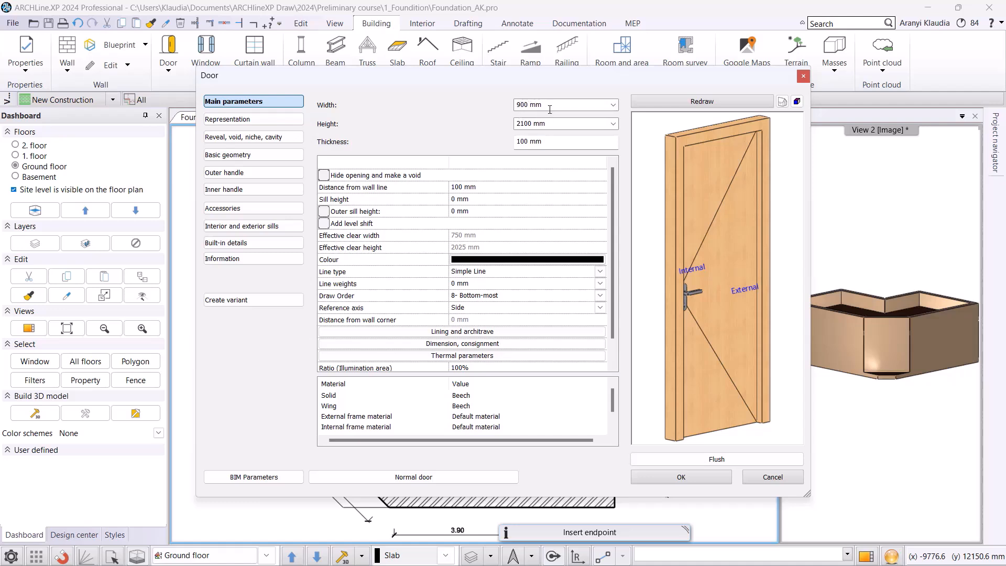
{"action": "left_click", "coordinate": [716, 459]}
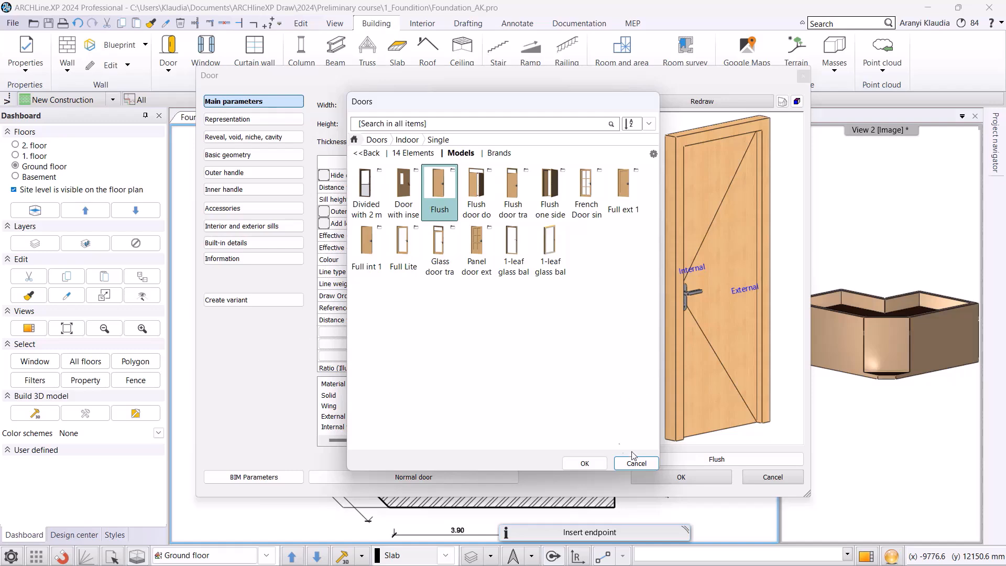
{"action": "left_click", "coordinate": [643, 465]}
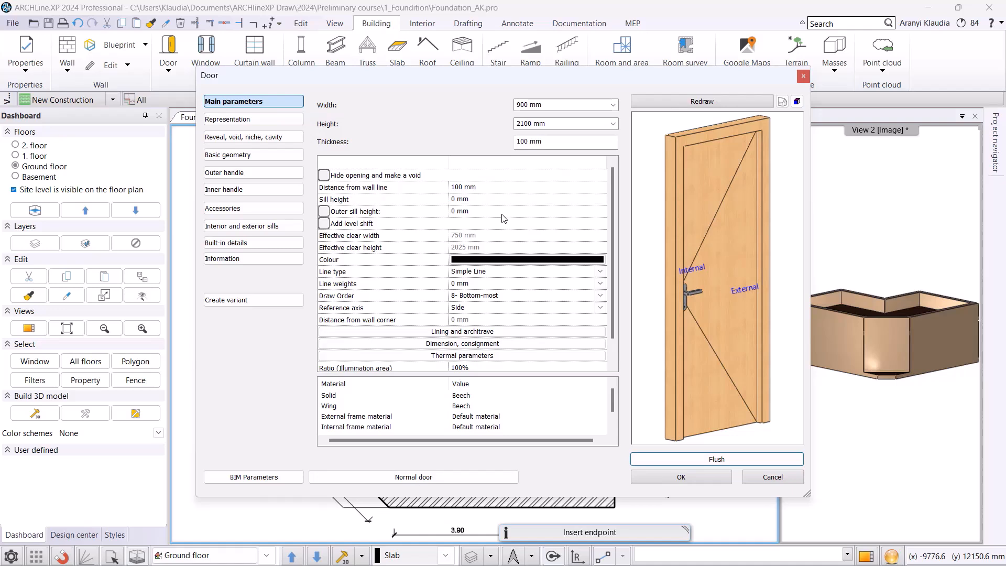
{"action": "left_click", "coordinate": [473, 189]}
{"action": "type", "text": "0"}
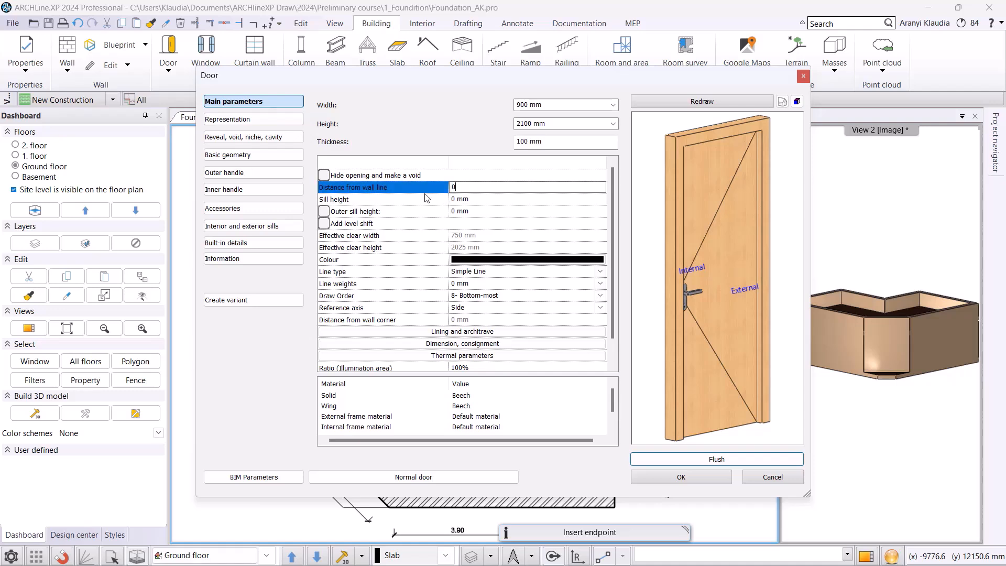
{"action": "left_click", "coordinate": [676, 476]}
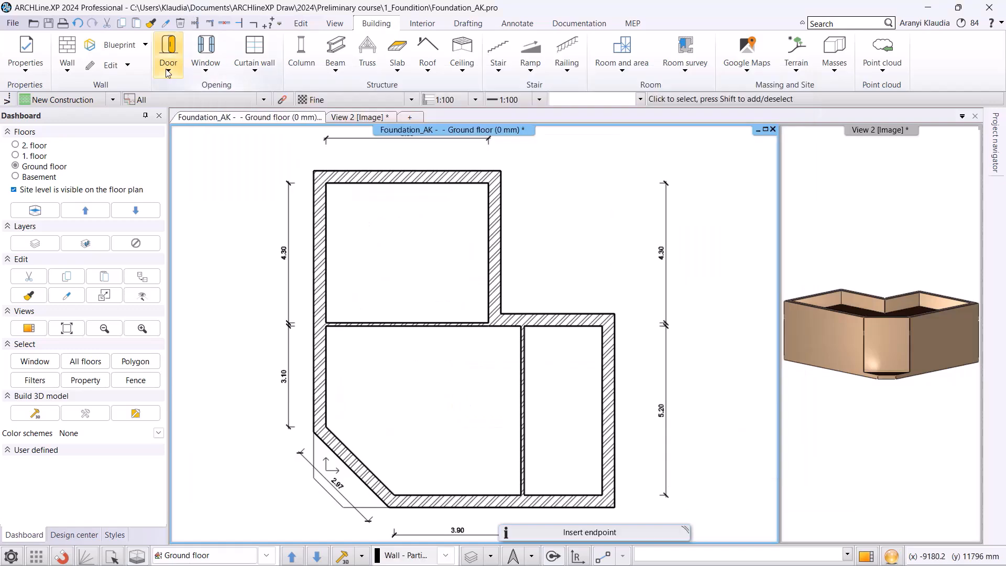
Place a 900 x 2100 mm Normal door in the horizontal partition, 950 mm from its right end, hinged right and swinging into the upper room.
{"action": "left_click", "coordinate": [175, 65]}
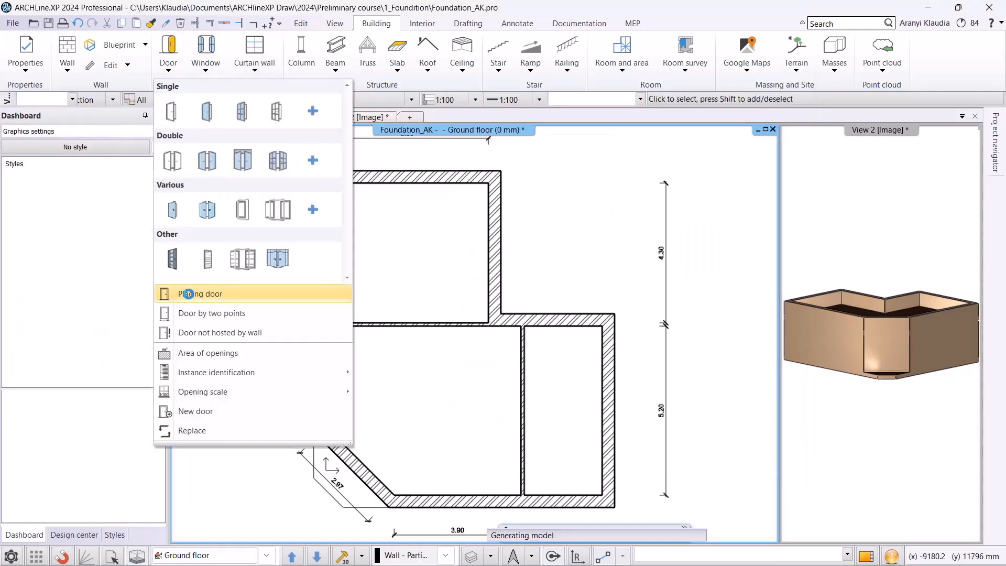
{"action": "left_click", "coordinate": [188, 294]}
{"action": "scroll", "coordinate": [477, 293], "scroll_direction": "up", "scroll_amount": 4}
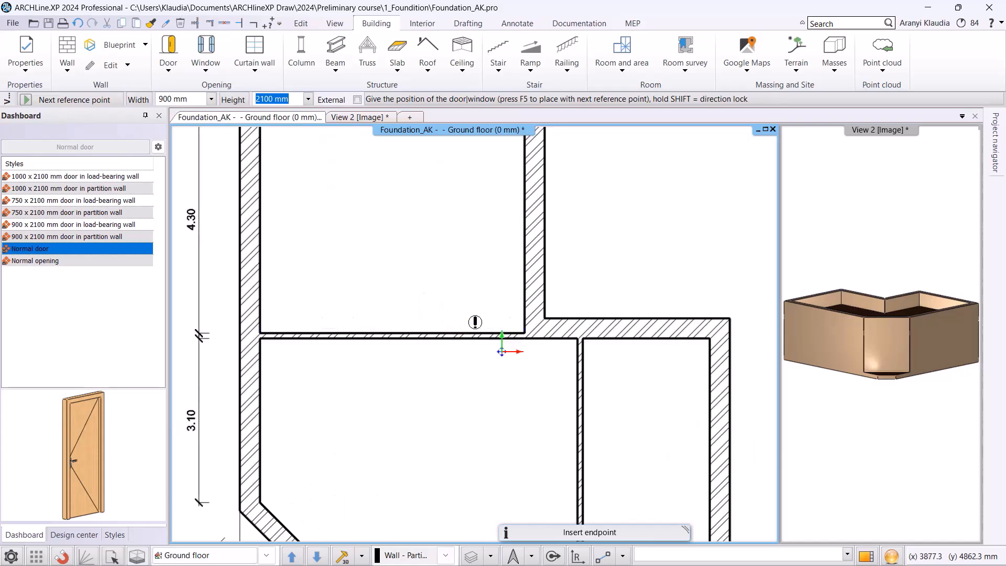
{"action": "scroll", "coordinate": [469, 330], "scroll_direction": "up", "scroll_amount": 2}
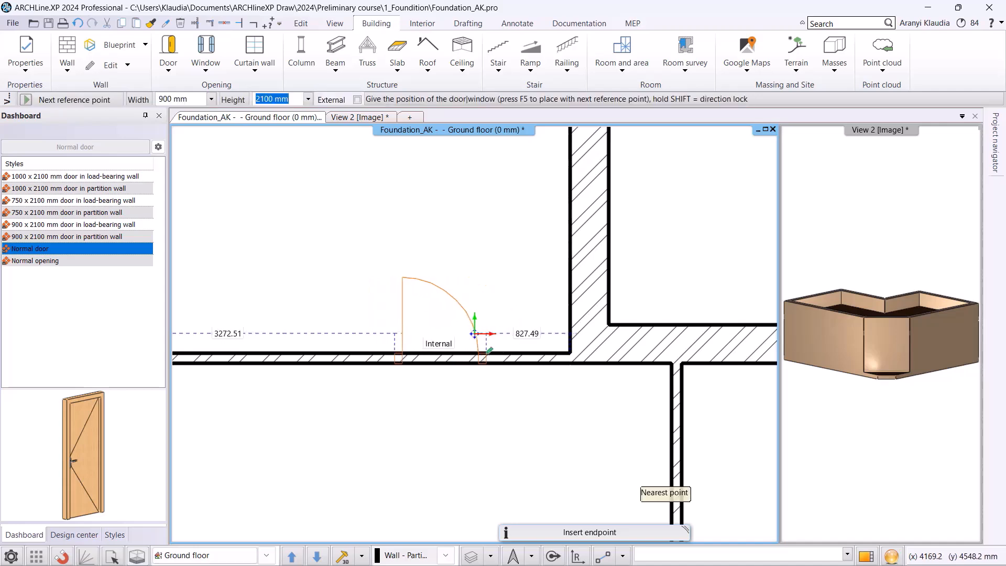
{"action": "type", "text": "9"}
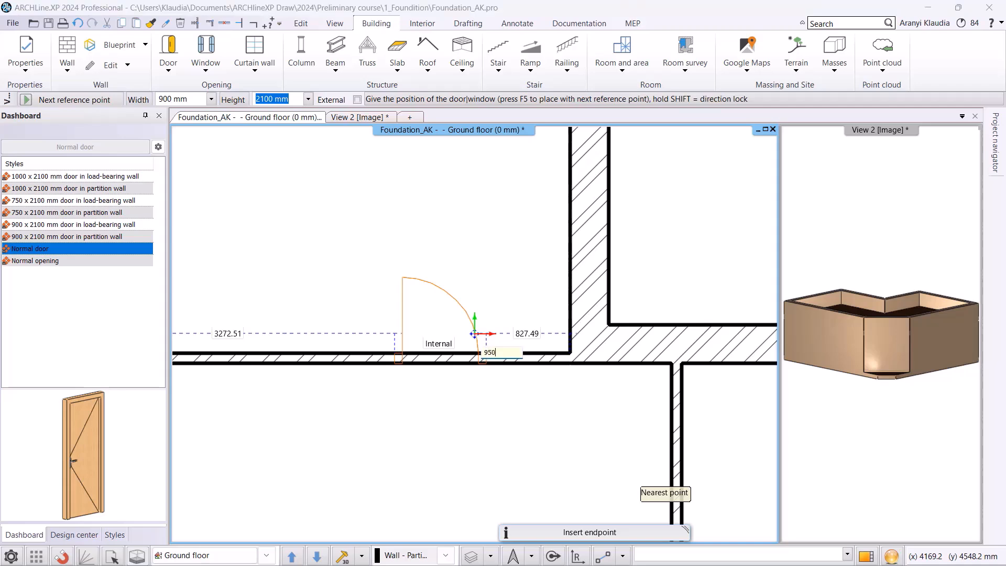
{"action": "type", "text": "50"}
{"action": "key", "text": "Return"}
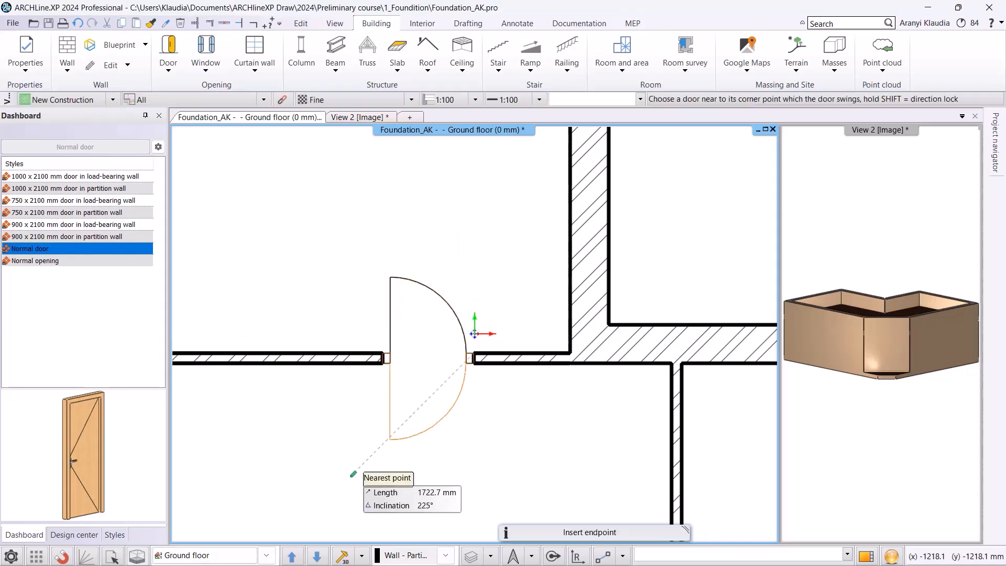
{"action": "left_click", "coordinate": [493, 263]}
Place a second Normal door in the vertical partition, 2700 mm from its upper end, hinged at the lower jamb and swinging into the right room.
{"action": "scroll", "coordinate": [560, 391], "scroll_direction": "down", "scroll_amount": 2}
{"action": "middle_click_drag", "start_coordinate": [570, 443], "coordinate": [502, 314]}
{"action": "scroll", "coordinate": [544, 371], "scroll_direction": "down", "scroll_amount": 2}
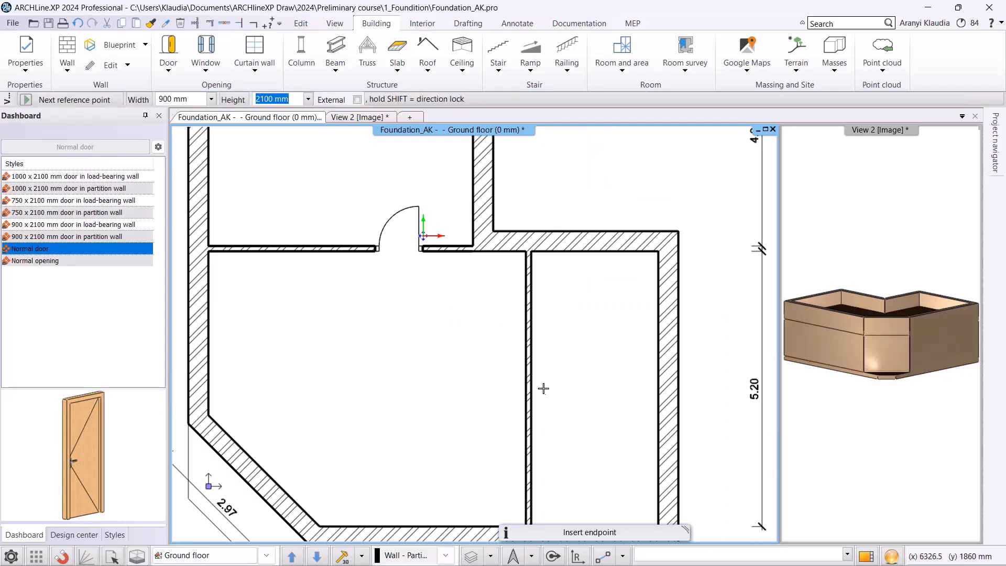
{"action": "scroll", "coordinate": [556, 435], "scroll_direction": "up", "scroll_amount": 1}
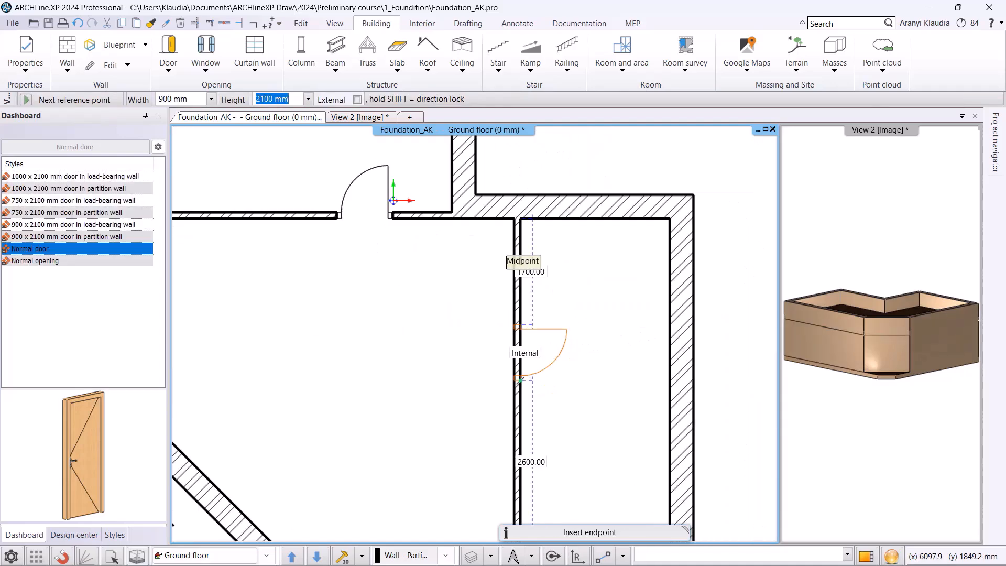
{"action": "scroll", "coordinate": [592, 436], "scroll_direction": "up", "scroll_amount": 1}
{"action": "left_click", "coordinate": [507, 371]}
{"action": "left_click", "coordinate": [474, 333]}
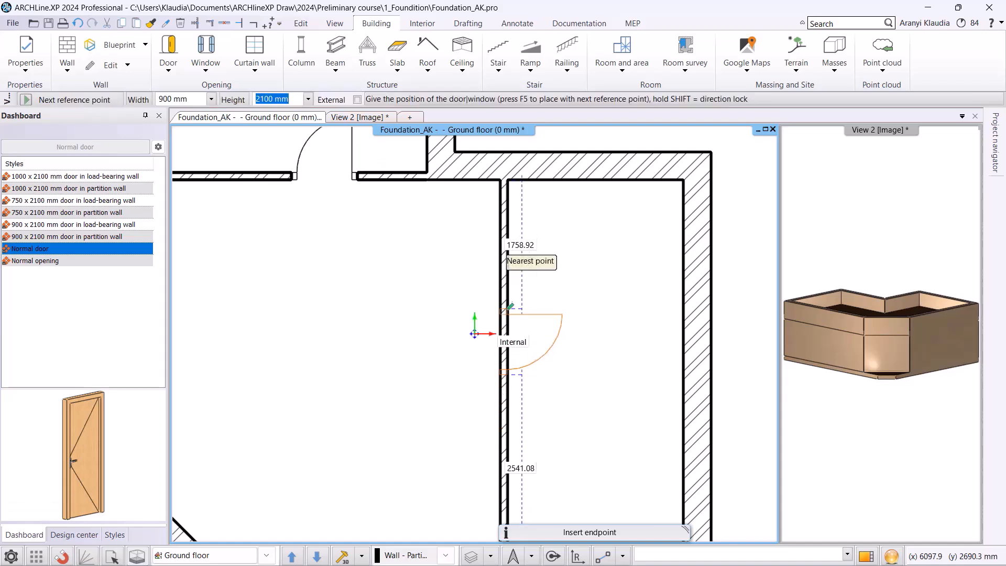
{"action": "type", "text": "2"}
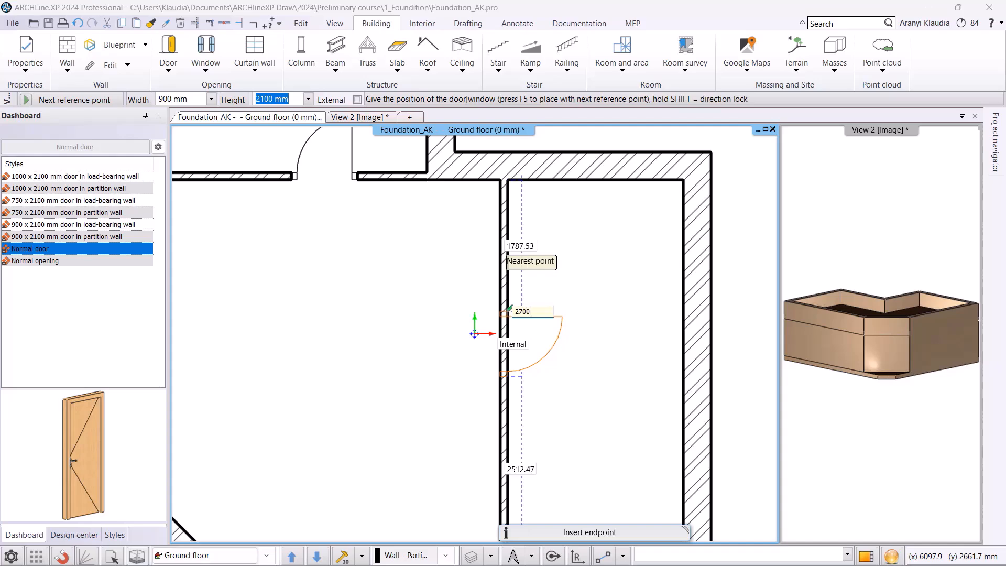
{"action": "type", "text": "700"}
{"action": "key", "text": "Return"}
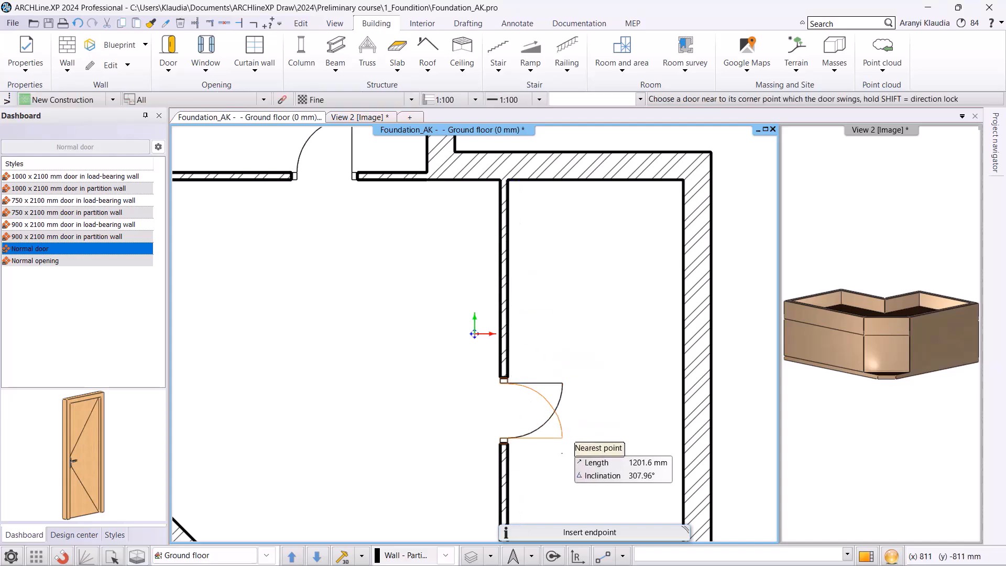
{"action": "left_click", "coordinate": [474, 334]}
Place a Normal door at the midpoint of the diagonal exterior wall, hinged at the lower-right jamb and swinging inward, and finish door placement.
{"action": "scroll", "coordinate": [474, 333], "scroll_direction": "down", "scroll_amount": 2}
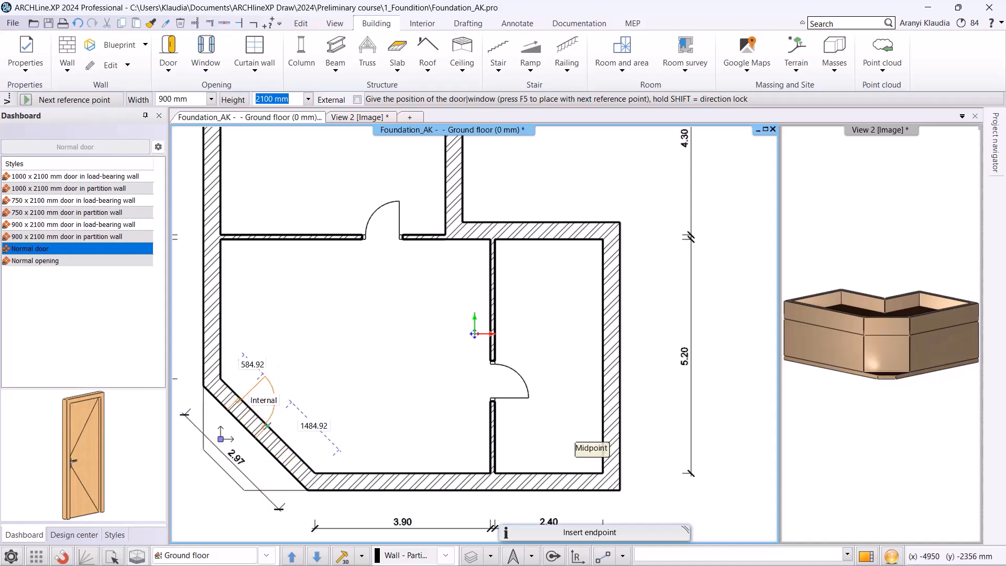
{"action": "scroll", "coordinate": [474, 333], "scroll_direction": "up", "scroll_amount": 2}
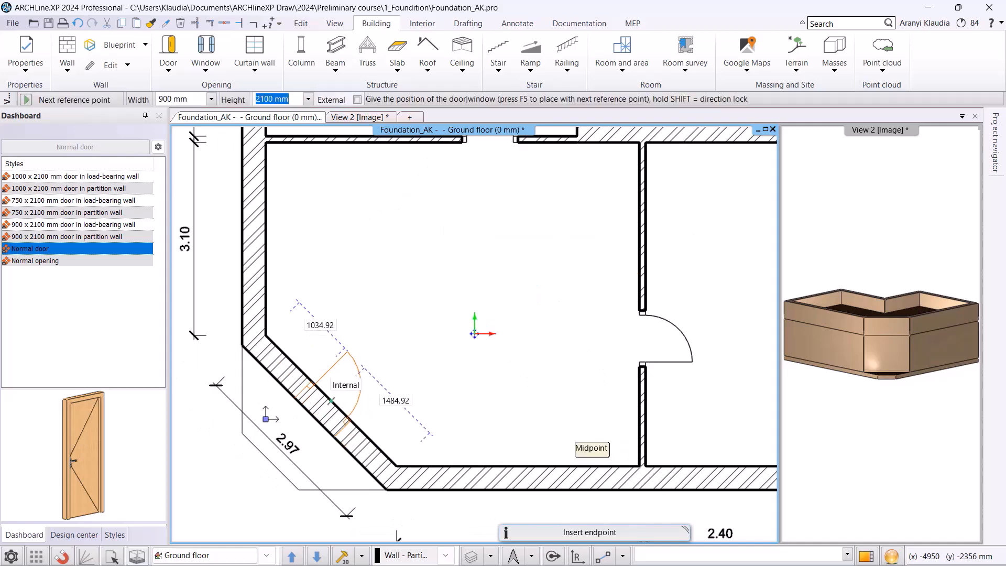
{"action": "left_click", "coordinate": [331, 401]}
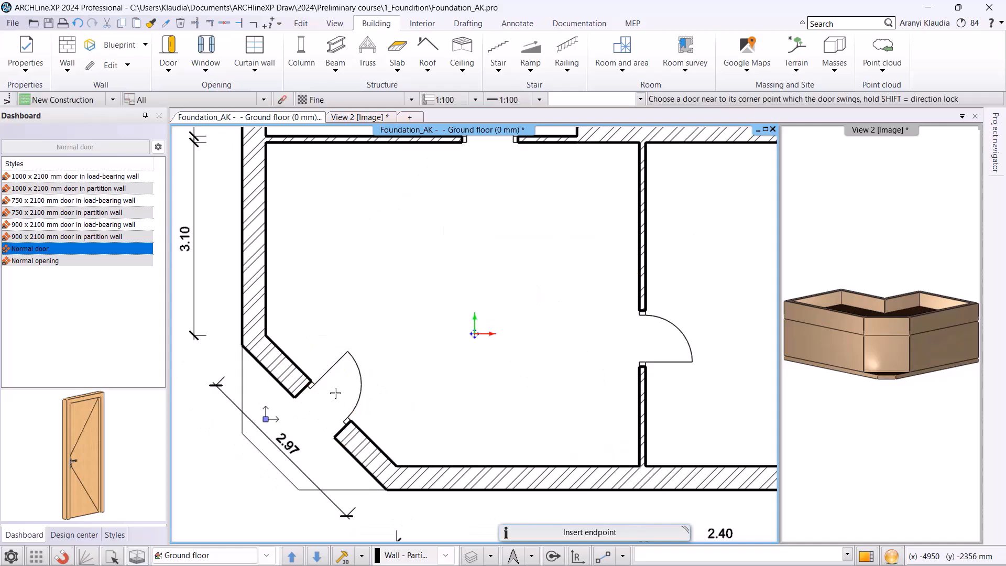
{"action": "left_click", "coordinate": [419, 398]}
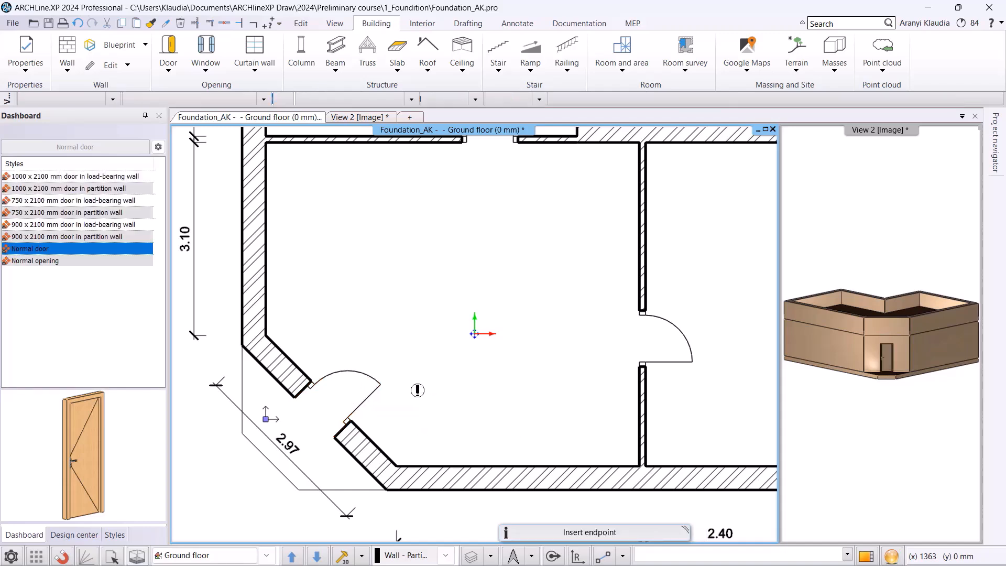
{"action": "key", "text": "Escape"}
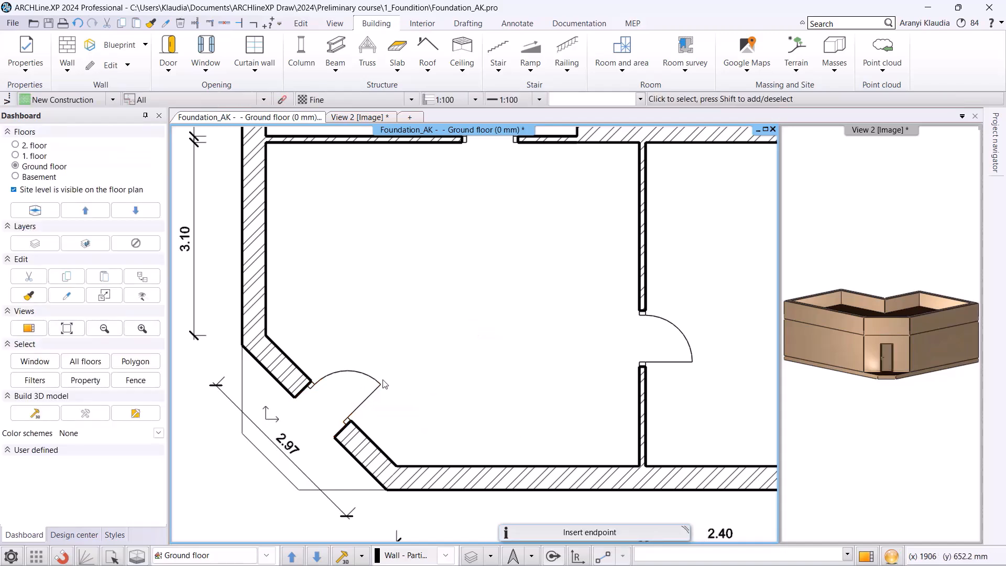
Change the diagonal wall door's model to Flush external double from the Indoor Double door category.
{"action": "left_click", "coordinate": [382, 383]}
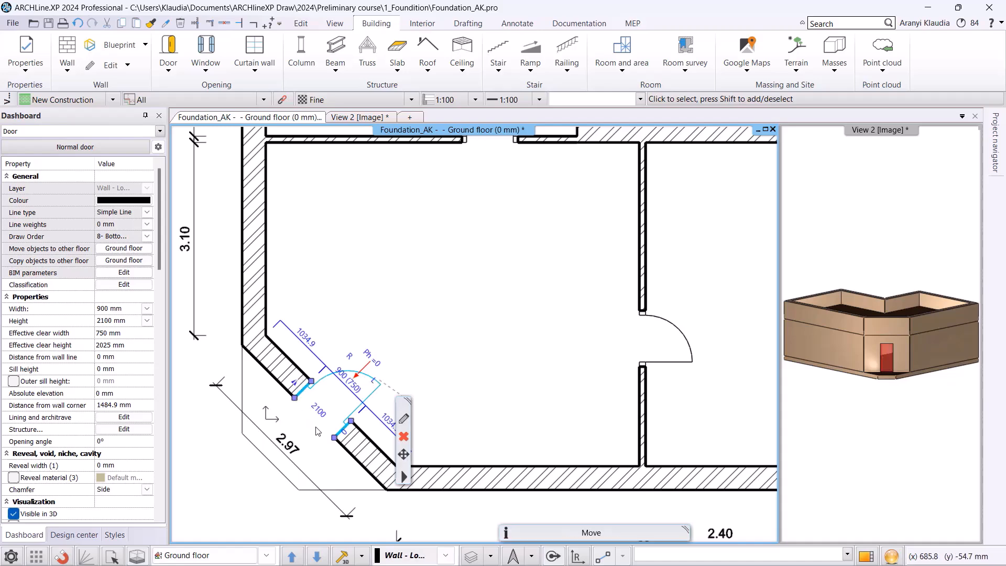
{"action": "left_click", "coordinate": [404, 418]}
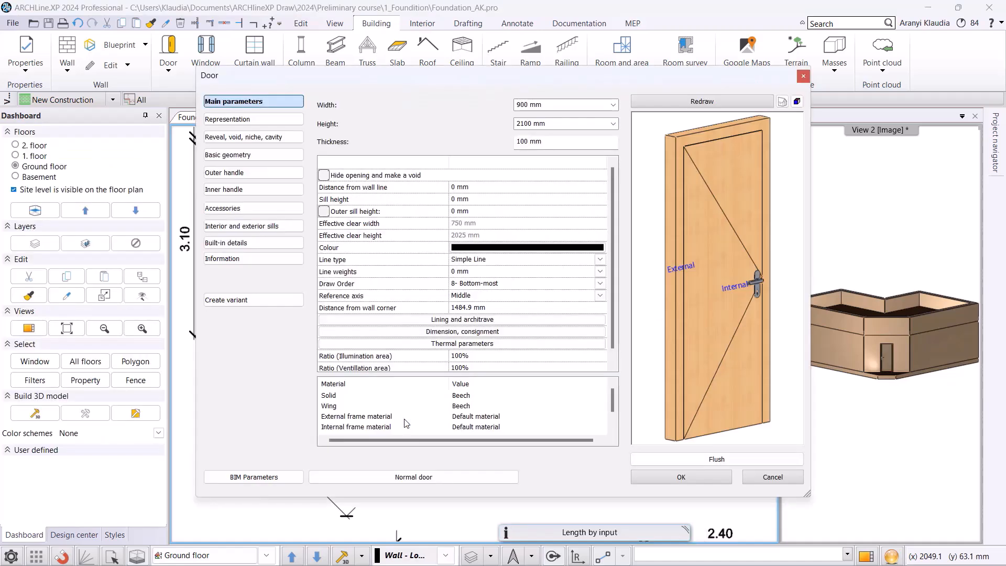
{"action": "left_click", "coordinate": [690, 459]}
{"action": "left_click", "coordinate": [407, 139]}
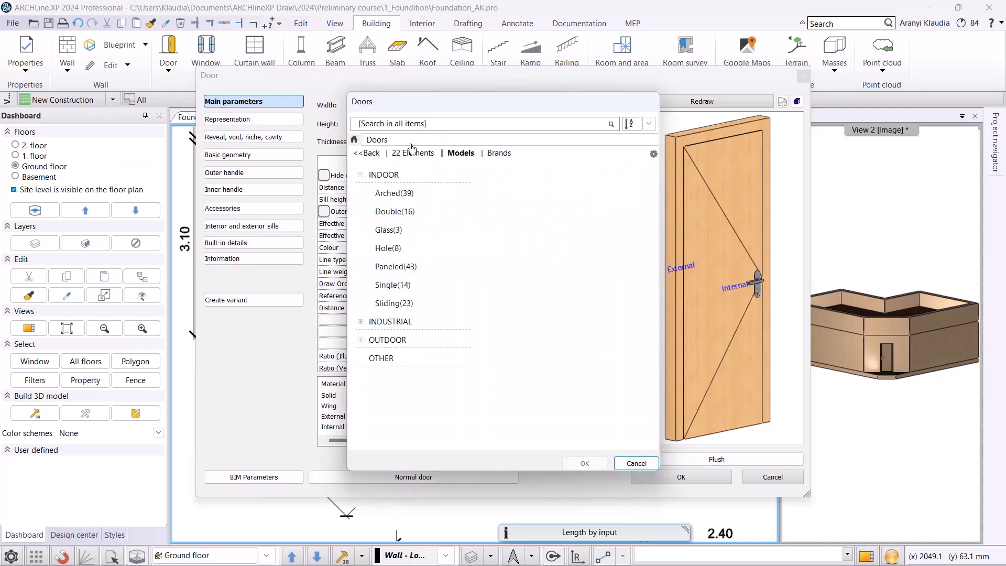
{"action": "left_click", "coordinate": [403, 211]}
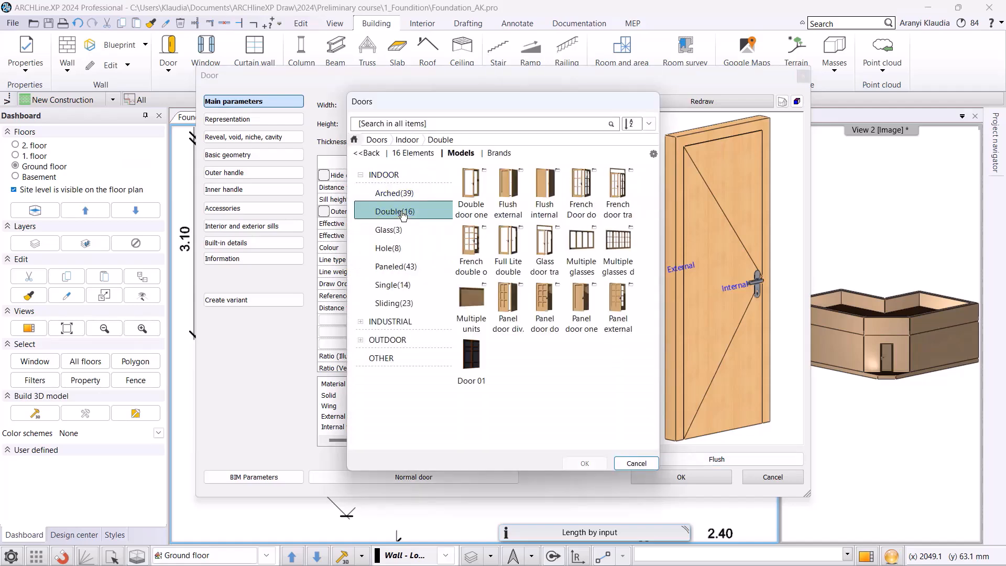
{"action": "left_click", "coordinate": [507, 189]}
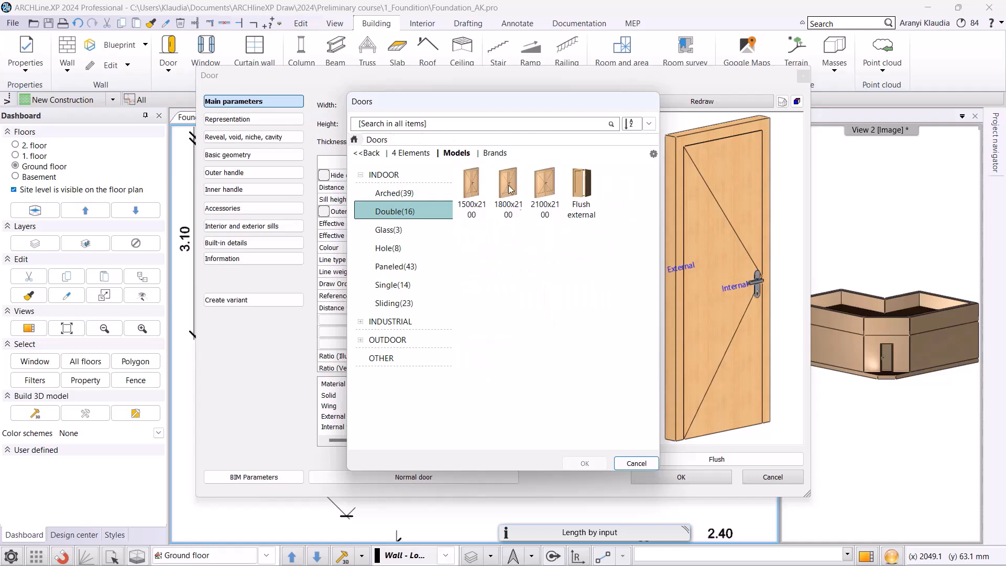
{"action": "left_click", "coordinate": [579, 186]}
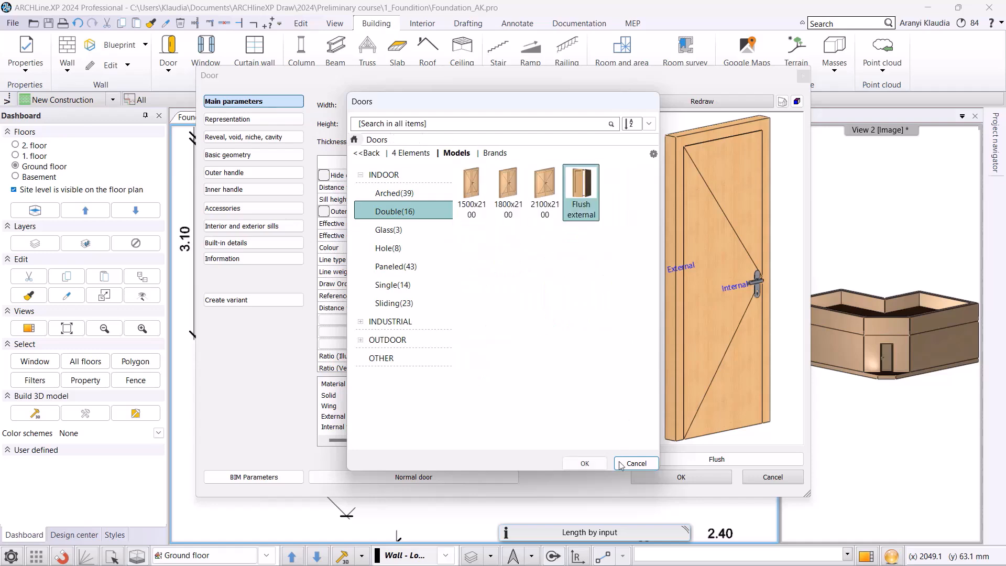
{"action": "left_click", "coordinate": [584, 463]}
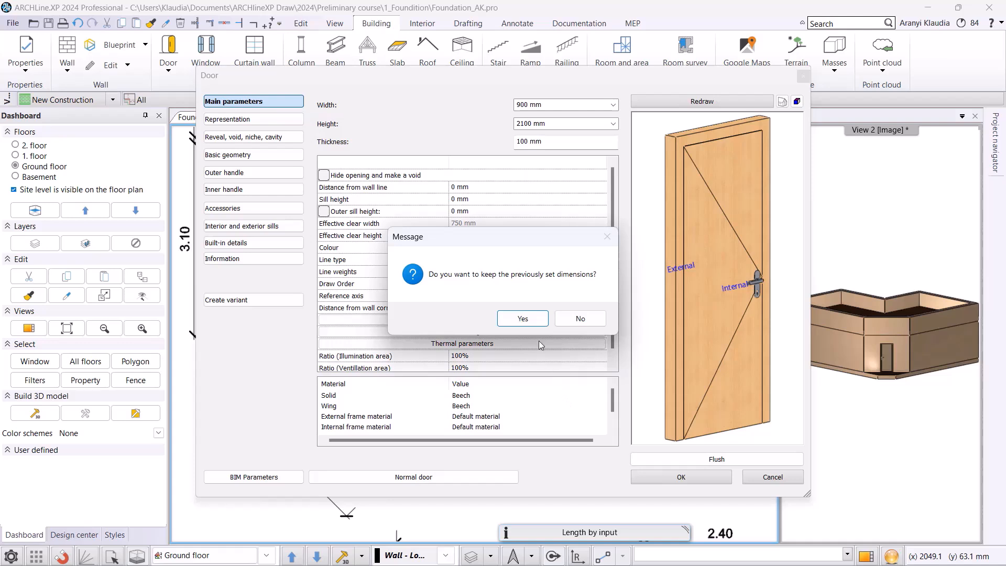
{"action": "left_click", "coordinate": [522, 319]}
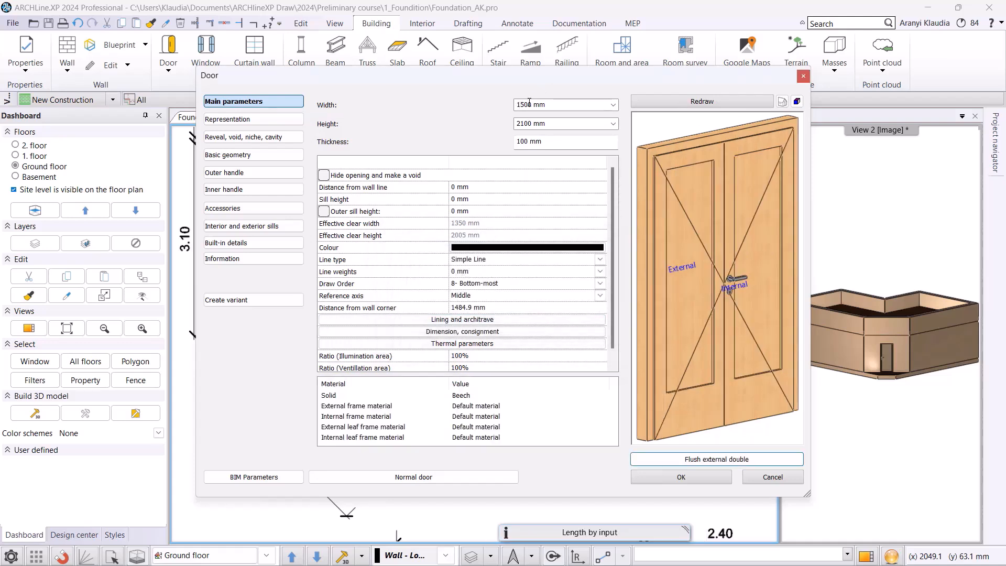
Set the double door's width to 1400 mm, redraw its preview and apply the properties.
{"action": "left_click", "coordinate": [532, 104]}
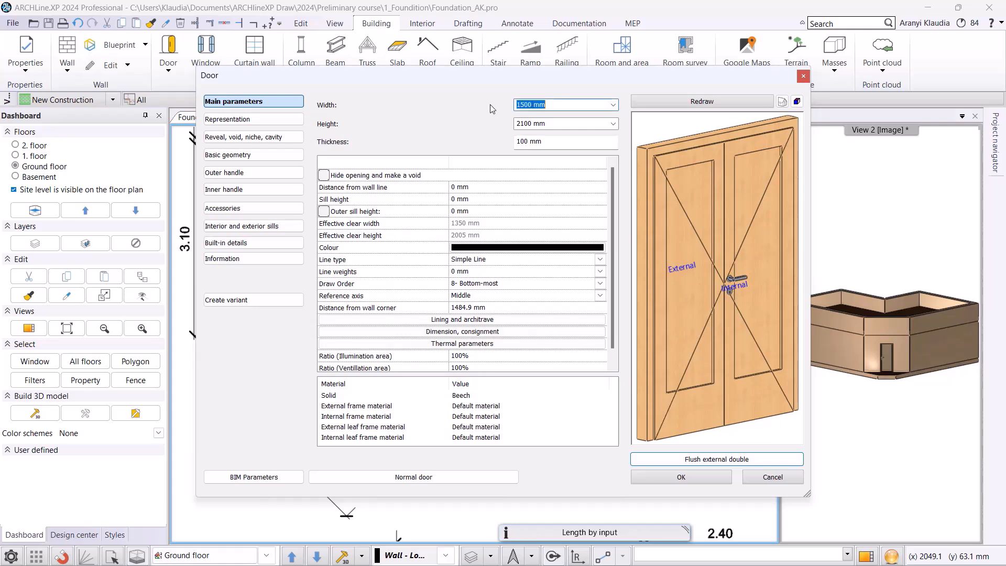
{"action": "type", "text": "1400"}
{"action": "left_click", "coordinate": [733, 100]}
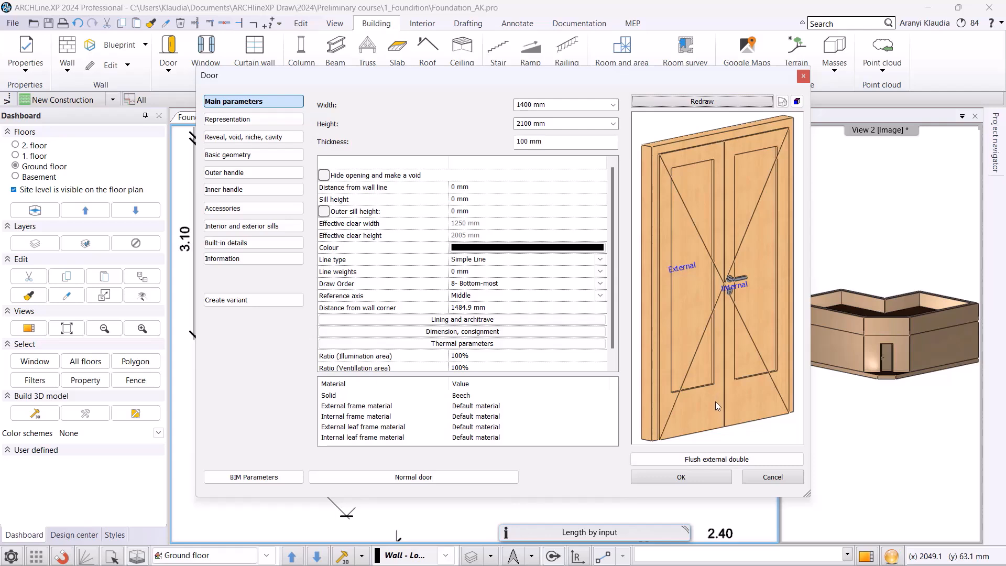
{"action": "left_click", "coordinate": [686, 475]}
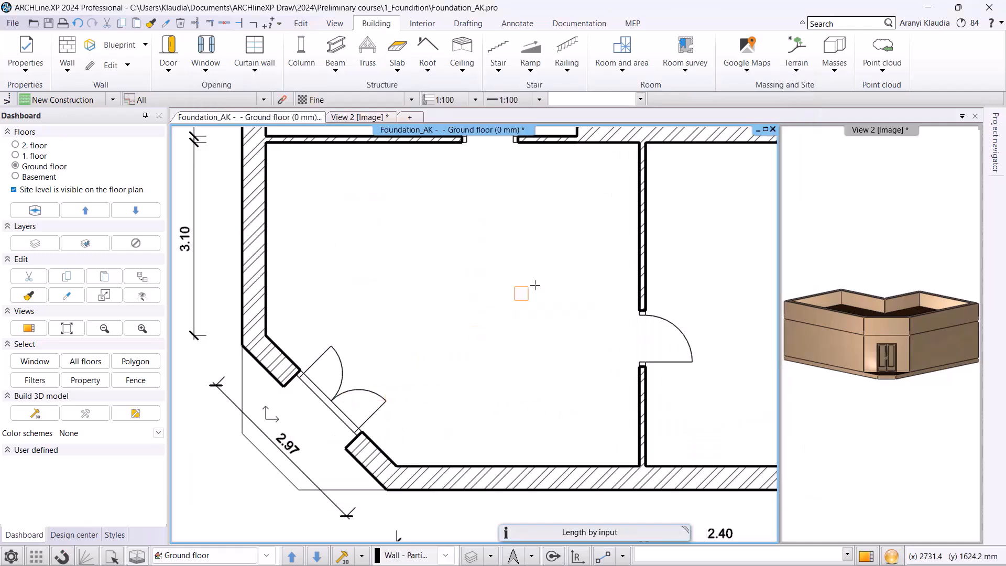
Start placing a single window in the 1200 mm x 1500 mm style and set its width to 1500 mm in the properties.
{"action": "scroll", "coordinate": [523, 235], "scroll_direction": "down", "scroll_amount": 5}
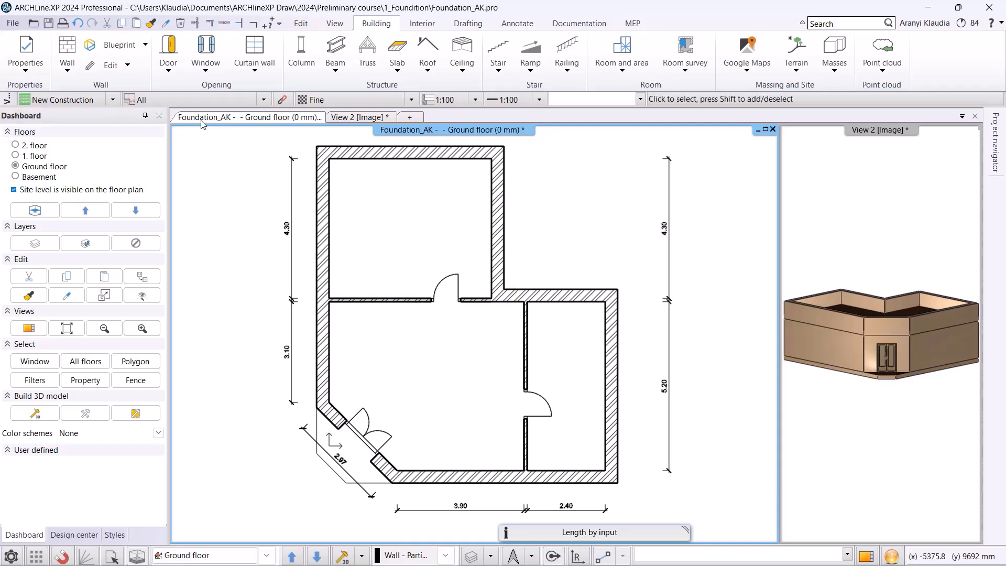
{"action": "left_click", "coordinate": [206, 63]}
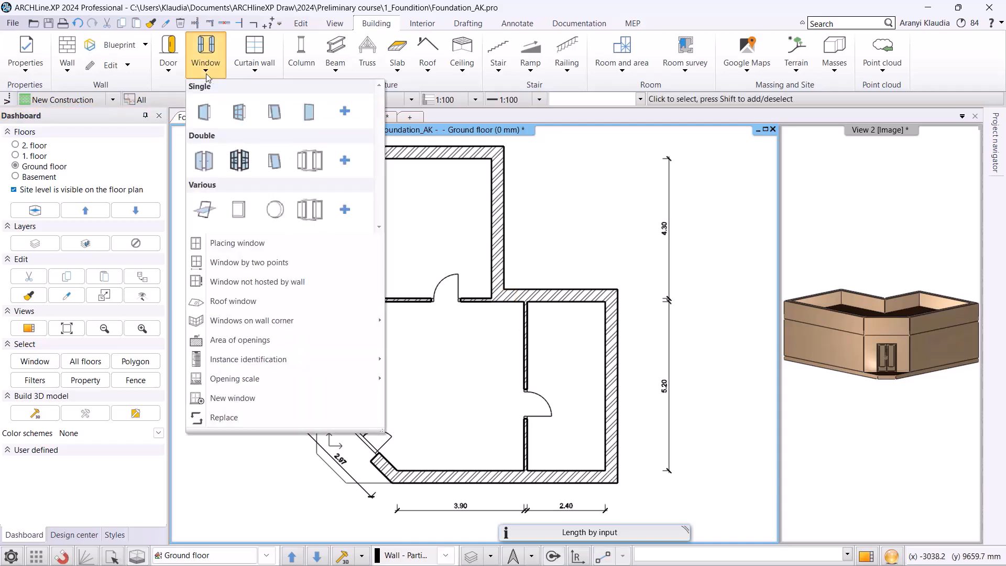
{"action": "left_click", "coordinate": [205, 112]}
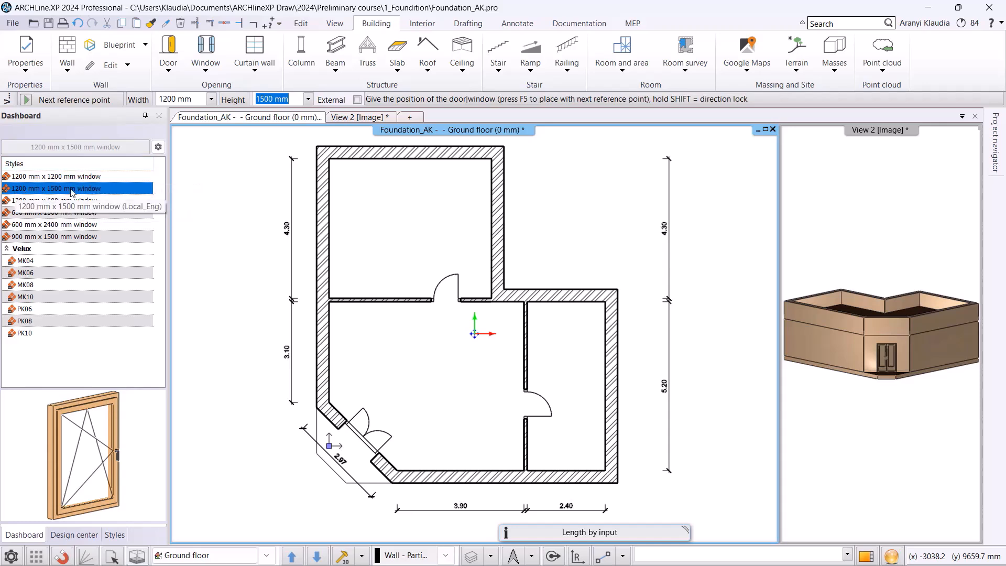
{"action": "left_click", "coordinate": [157, 147]}
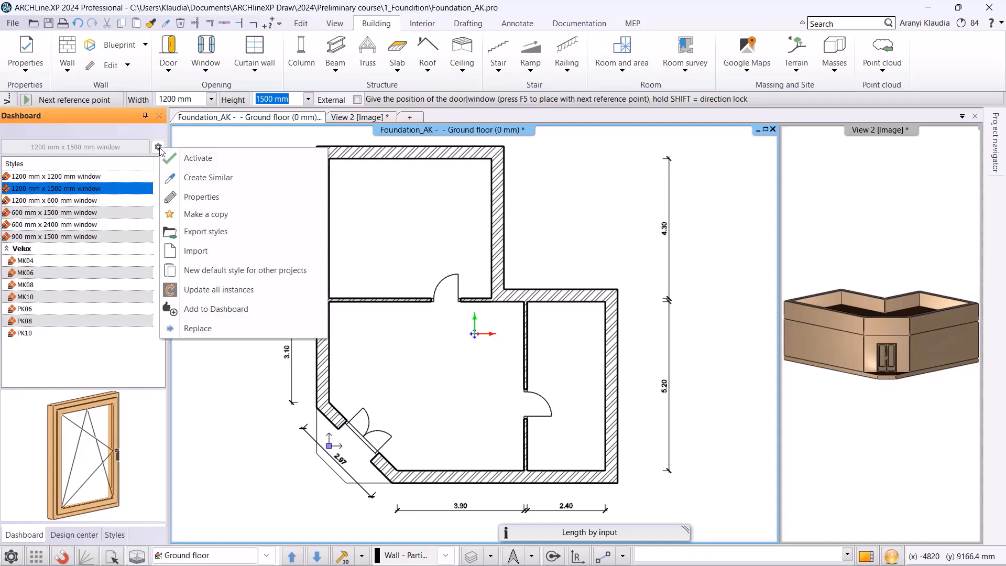
{"action": "left_click", "coordinate": [196, 195]}
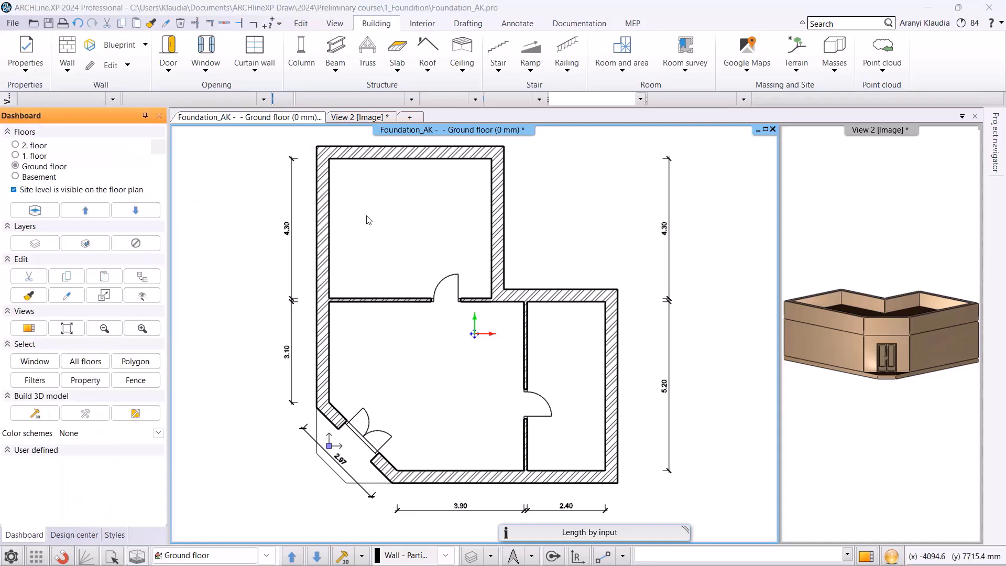
{"action": "left_click", "coordinate": [562, 104]}
{"action": "type", "text": "1500"}
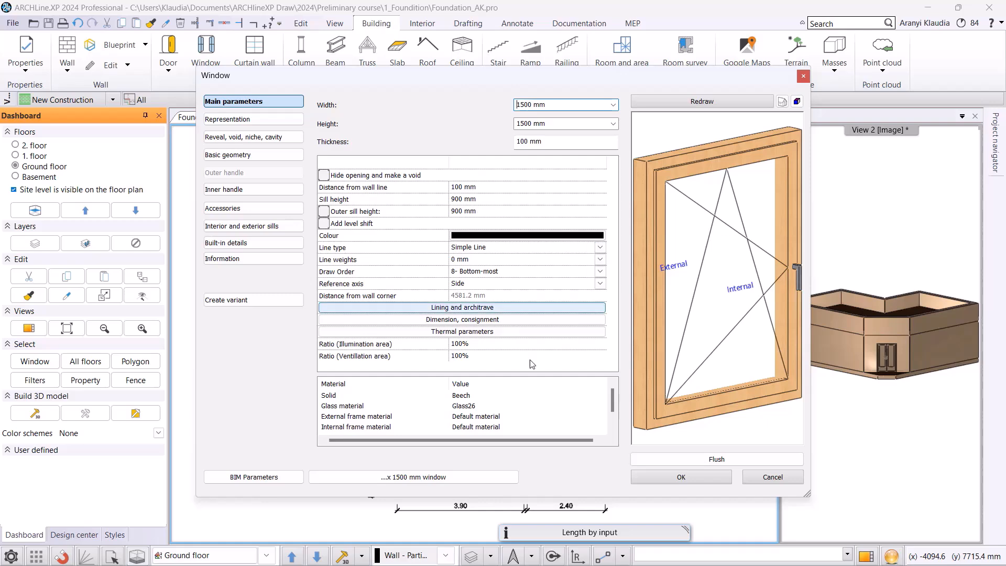
{"action": "left_click", "coordinate": [681, 477]}
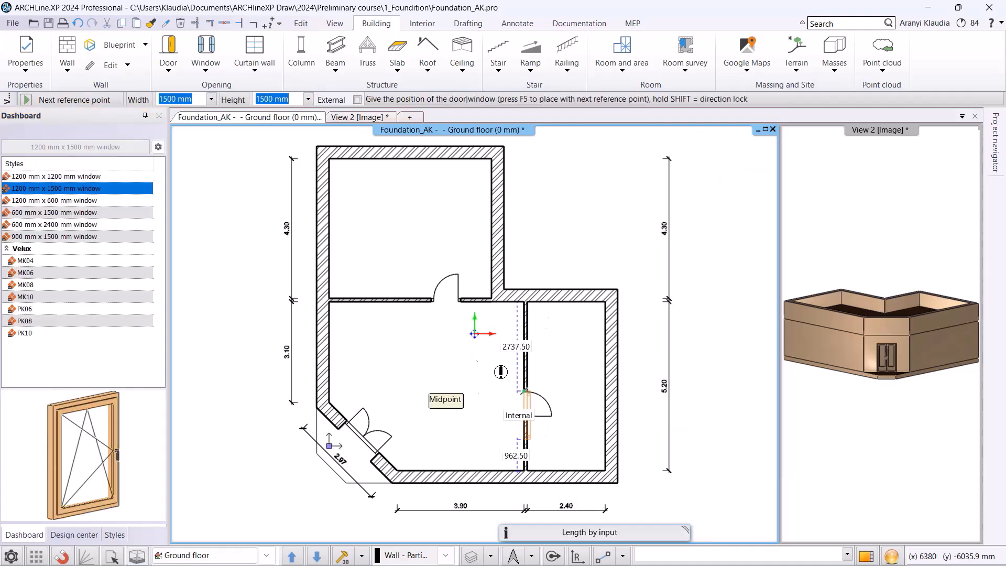
Place the 1500 mm wide window in the upper room's left exterior wall, 1000 mm from the upper inner corner.
{"action": "scroll", "coordinate": [427, 394], "scroll_direction": "up", "scroll_amount": 2}
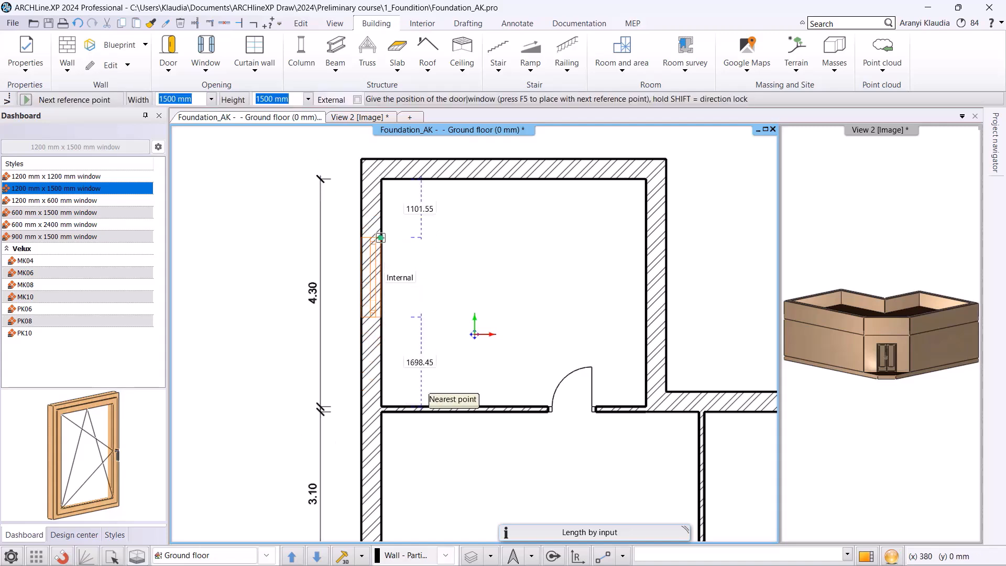
{"action": "type", "text": "100"}
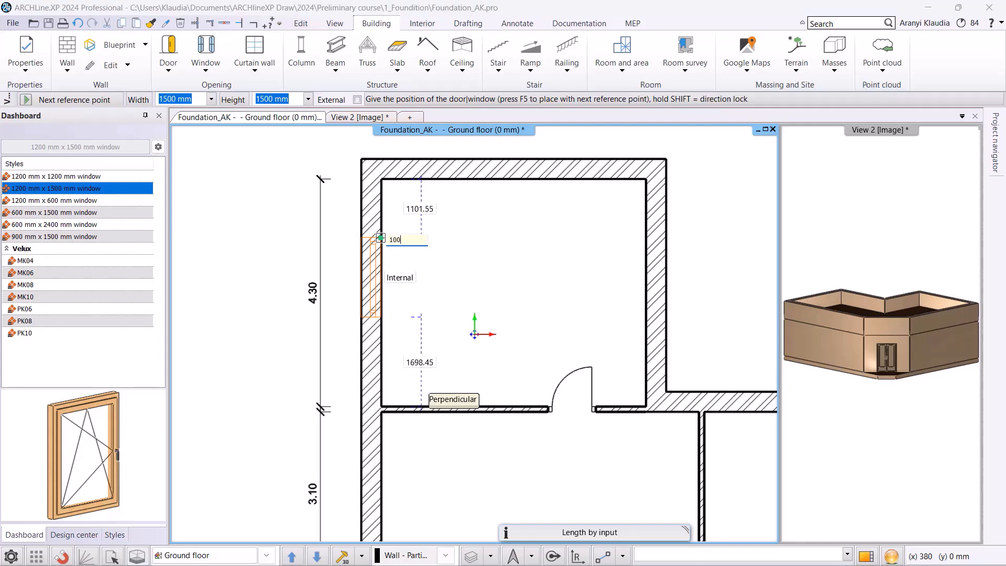
{"action": "key", "text": "Return"}
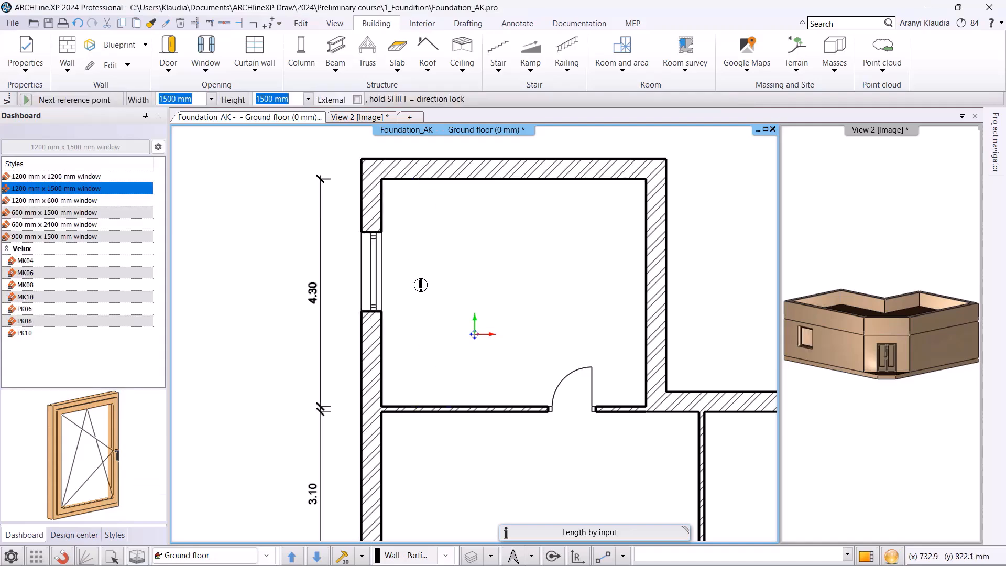
Place a second window in the left exterior wall of the hall, 900 mm below the horizontal partition wall.
{"action": "scroll", "coordinate": [475, 338], "scroll_direction": "down", "scroll_amount": 1}
{"action": "middle_click_drag", "start_coordinate": [419, 451], "coordinate": [425, 363]}
{"action": "scroll", "coordinate": [406, 363], "scroll_direction": "up", "scroll_amount": 2}
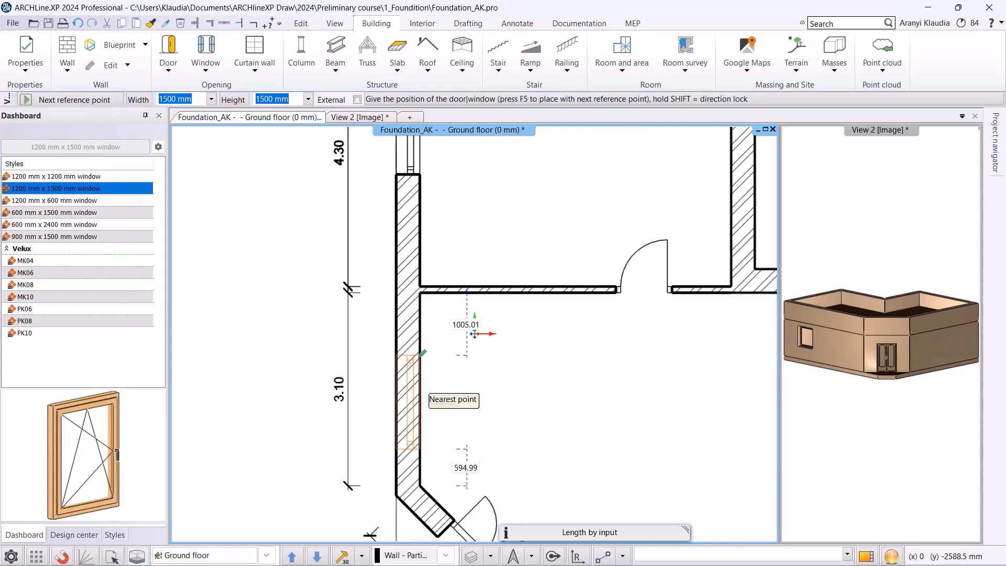
{"action": "type", "text": "900"}
{"action": "key", "text": "Return"}
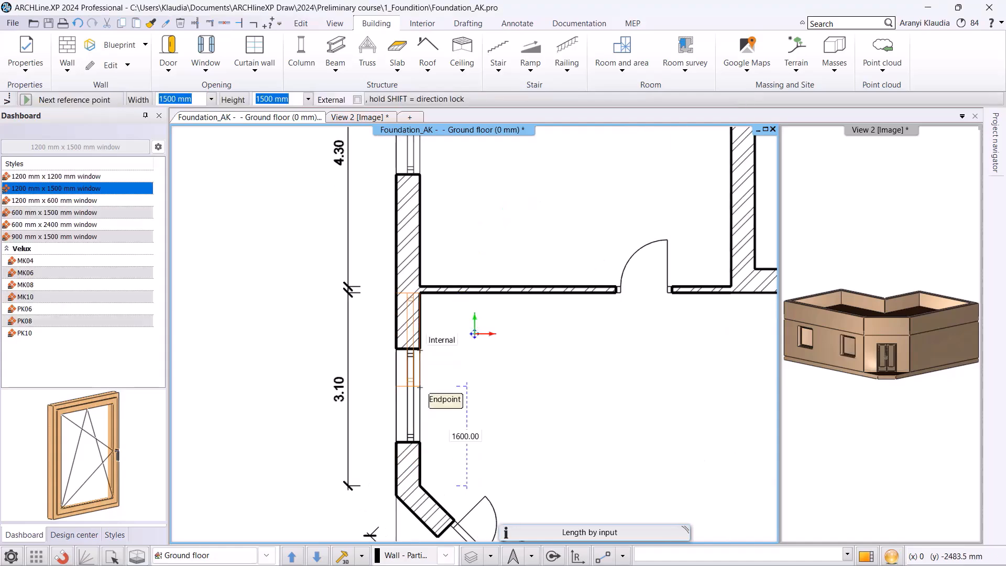
Place a window in the right exterior wall of the small room, 1000 mm from its upper inner corner.
{"action": "scroll", "coordinate": [475, 408], "scroll_direction": "down", "scroll_amount": 3}
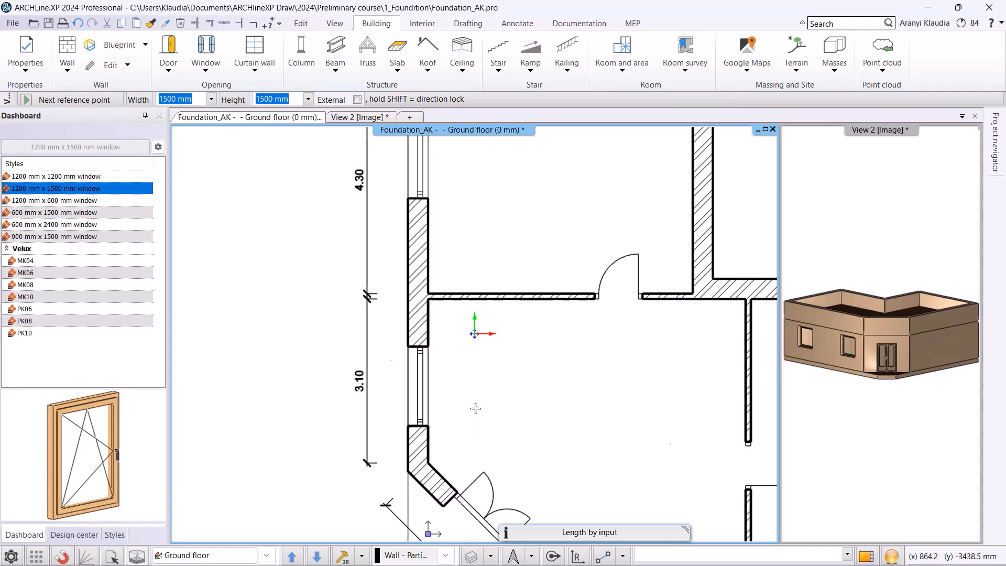
{"action": "scroll", "coordinate": [527, 314], "scroll_direction": "up", "scroll_amount": 3}
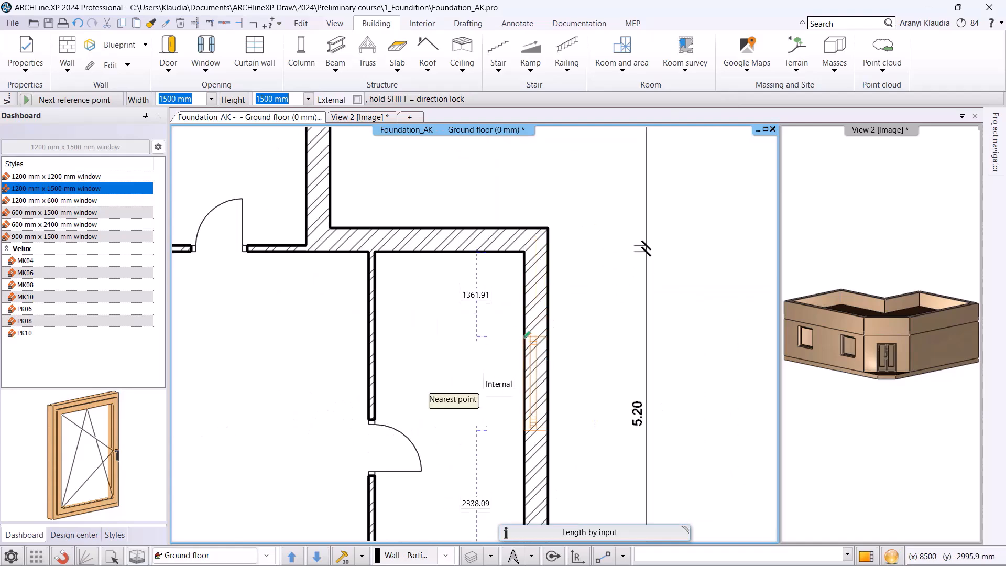
{"action": "type", "text": "1000"}
{"action": "key", "text": "Return"}
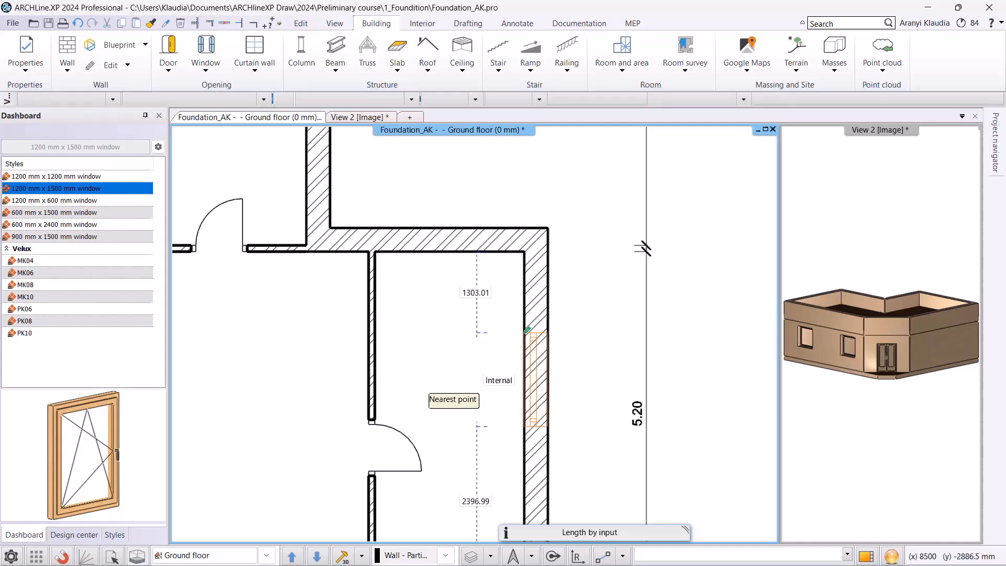
Place another window directly below the one in the right exterior wall, finish window placement and save the project.
{"action": "scroll", "coordinate": [528, 393], "scroll_direction": "down", "scroll_amount": 1}
{"action": "middle_click_drag", "start_coordinate": [528, 393], "coordinate": [512, 325]}
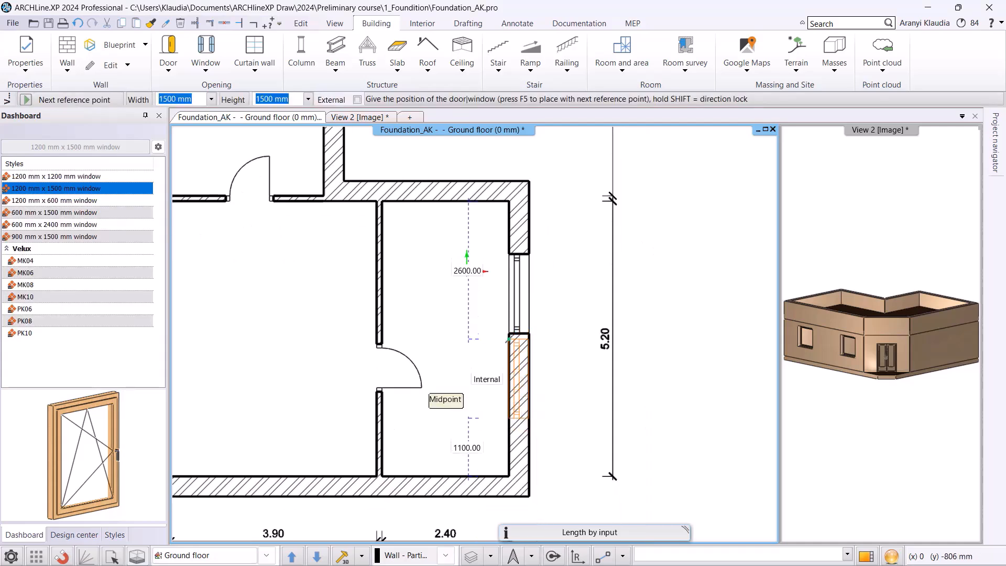
{"action": "scroll", "coordinate": [512, 330], "scroll_direction": "up", "scroll_amount": 2}
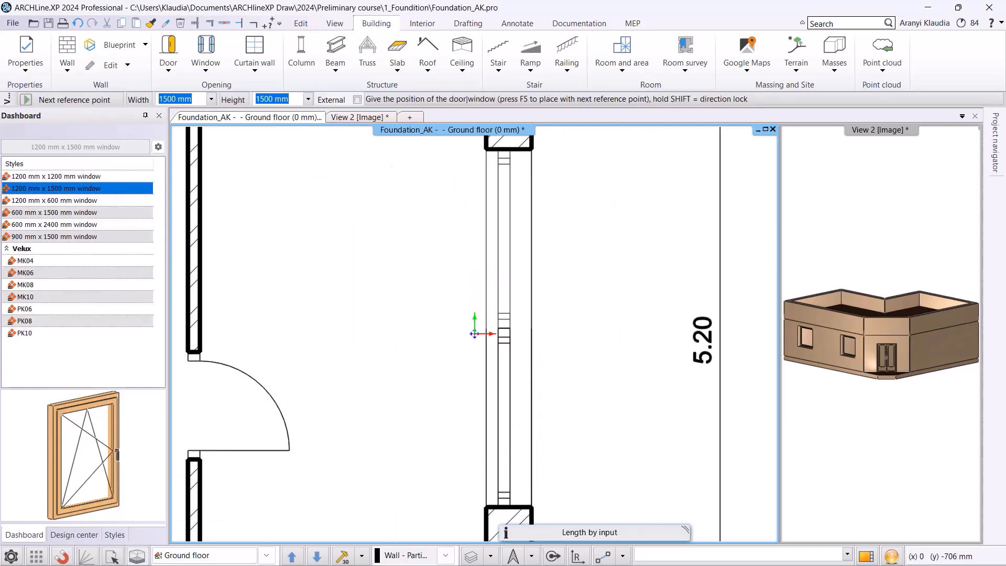
{"action": "scroll", "coordinate": [503, 335], "scroll_direction": "down", "scroll_amount": 4}
{"action": "key", "text": "Escape"}
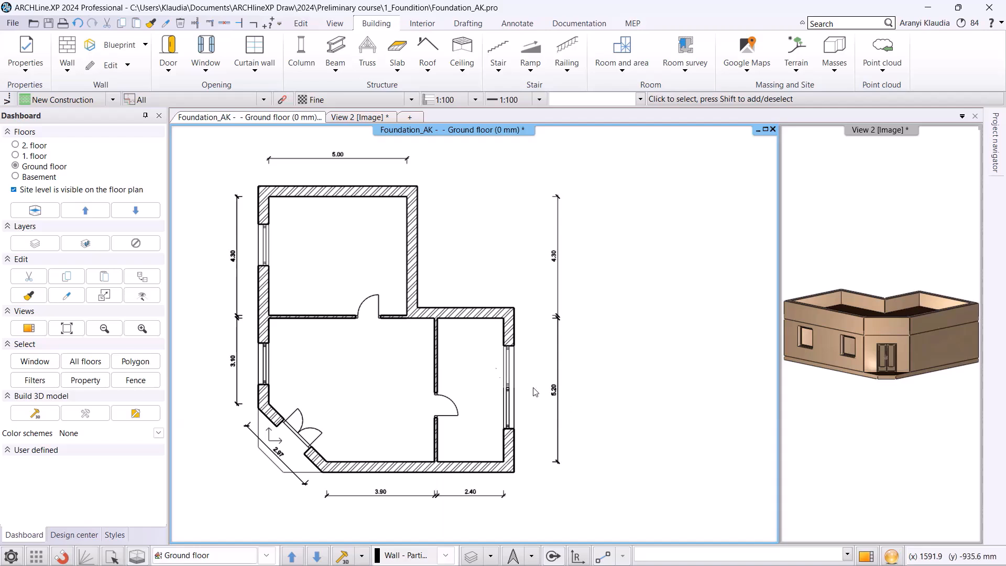
{"action": "left_click", "coordinate": [46, 26]}
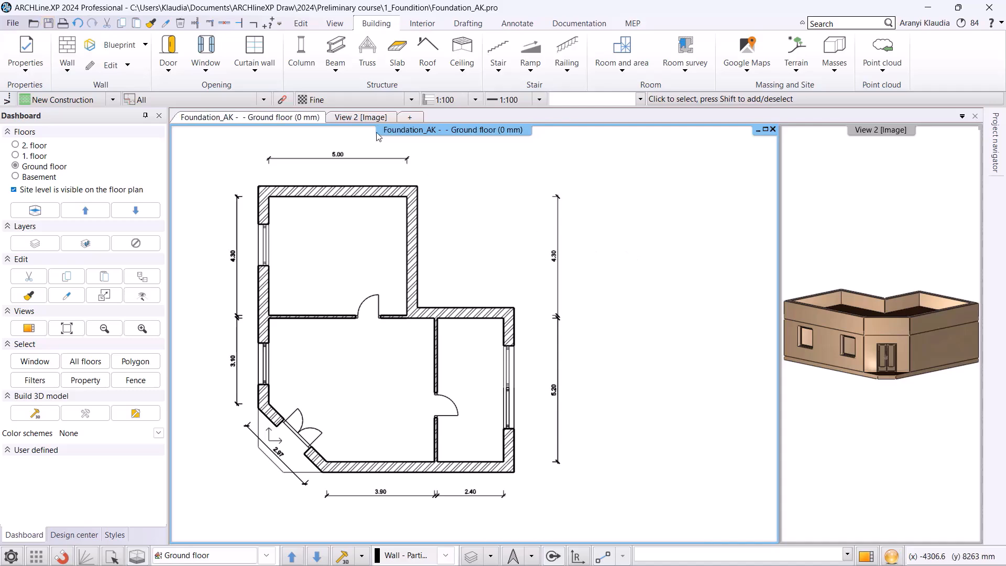
Activate the 3D view, open its perspective camera settings and show the detailed floor plan in the camera preview.
{"action": "left_click", "coordinate": [370, 117]}
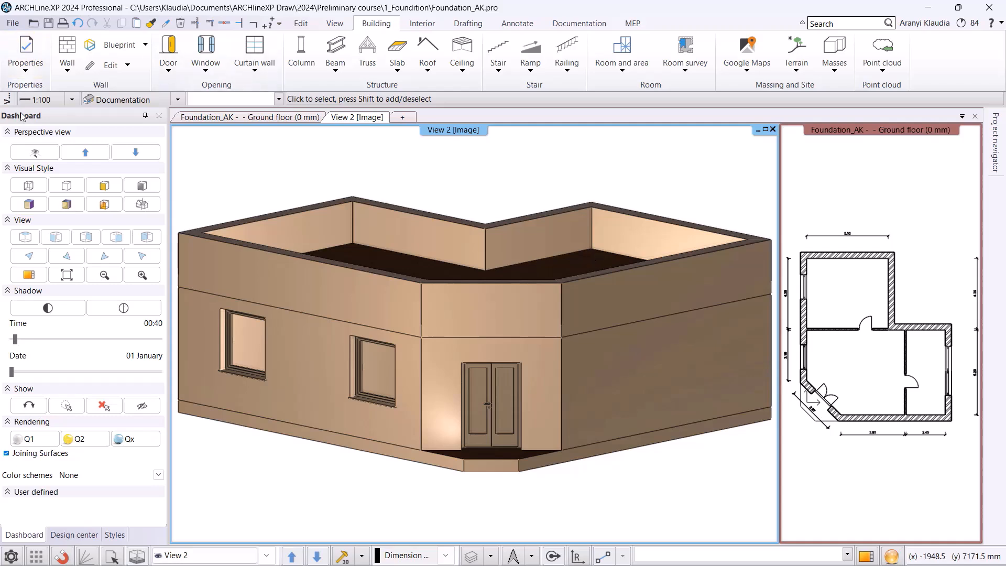
{"action": "left_click", "coordinate": [35, 153]}
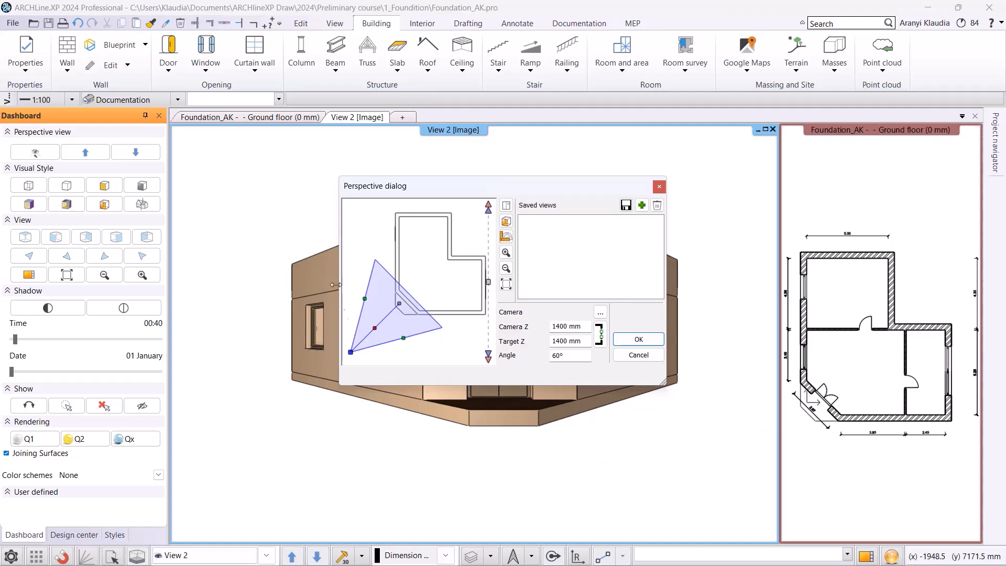
{"action": "left_click", "coordinate": [506, 236]}
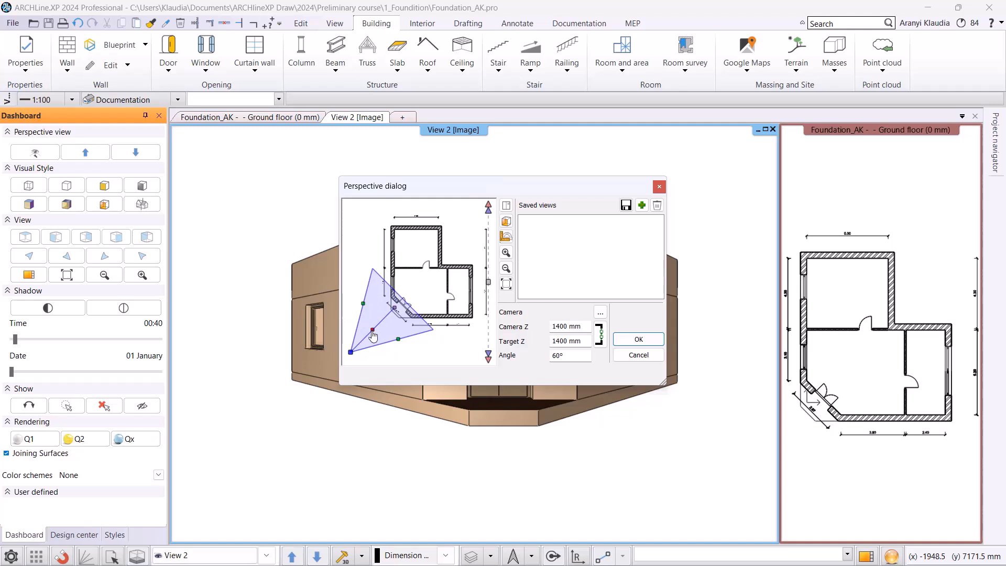
Move the camera into the hall's lower-right corner and aim its target toward the upper-left part of the room.
{"action": "left_click_drag", "start_coordinate": [372, 333], "coordinate": [435, 312]}
{"action": "scroll", "coordinate": [452, 296], "scroll_direction": "up", "scroll_amount": 3}
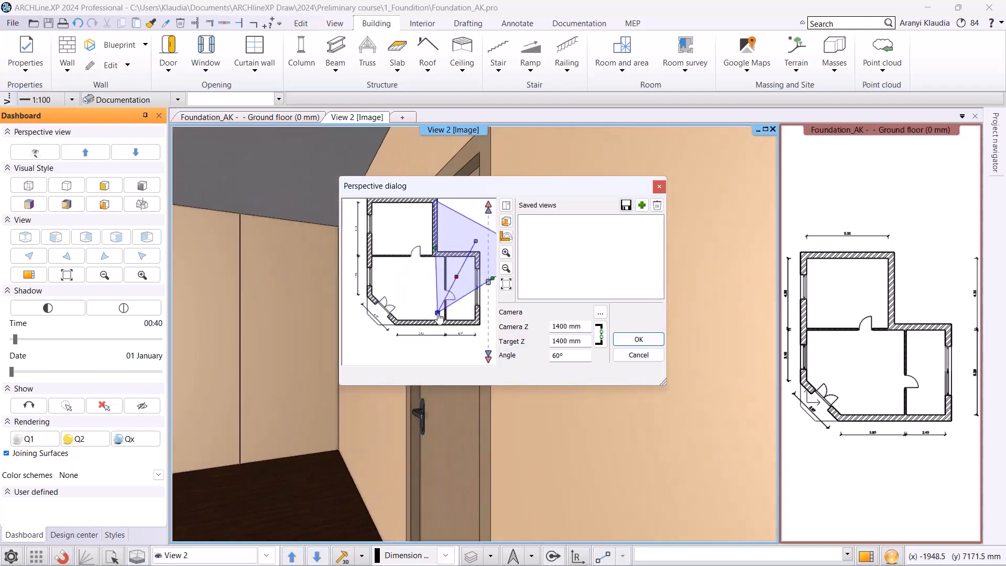
{"action": "left_click_drag", "start_coordinate": [479, 244], "coordinate": [395, 297]}
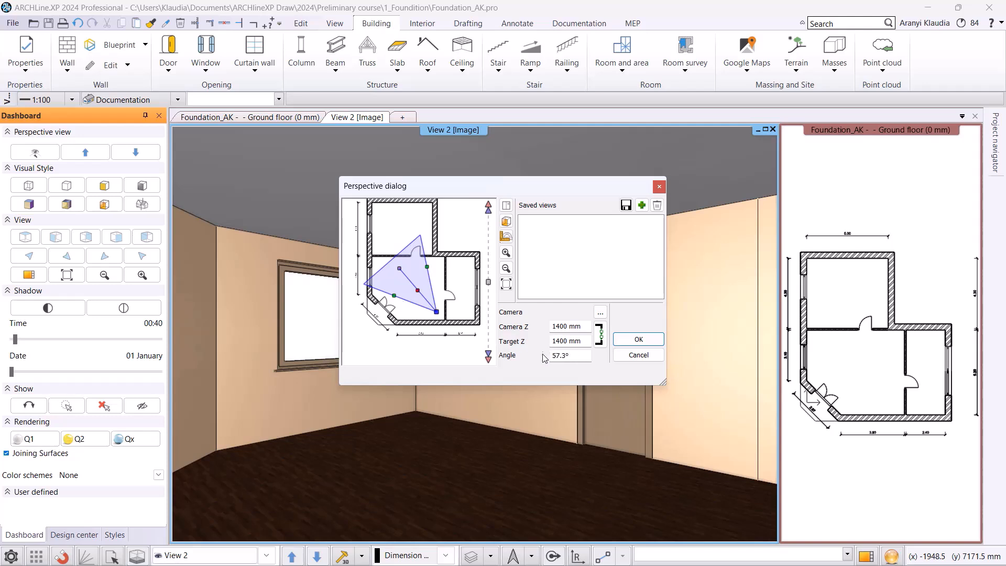
Set the camera angle to 60°, shift the target slightly up and to the right, and add this perspective to the saved views.
{"action": "double_click", "coordinate": [570, 361]}
{"action": "type", "text": "60"}
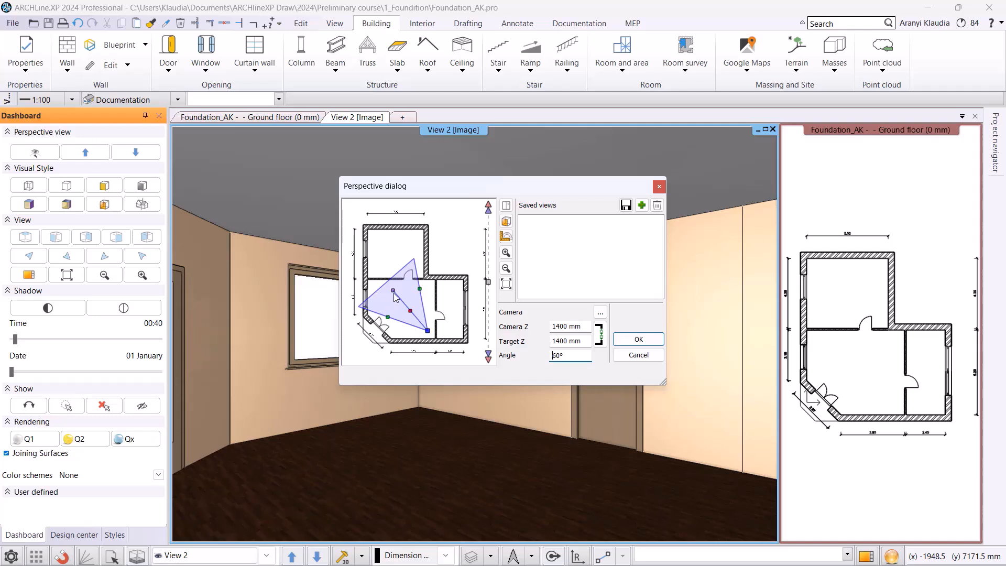
{"action": "left_click_drag", "start_coordinate": [393, 291], "coordinate": [398, 287]}
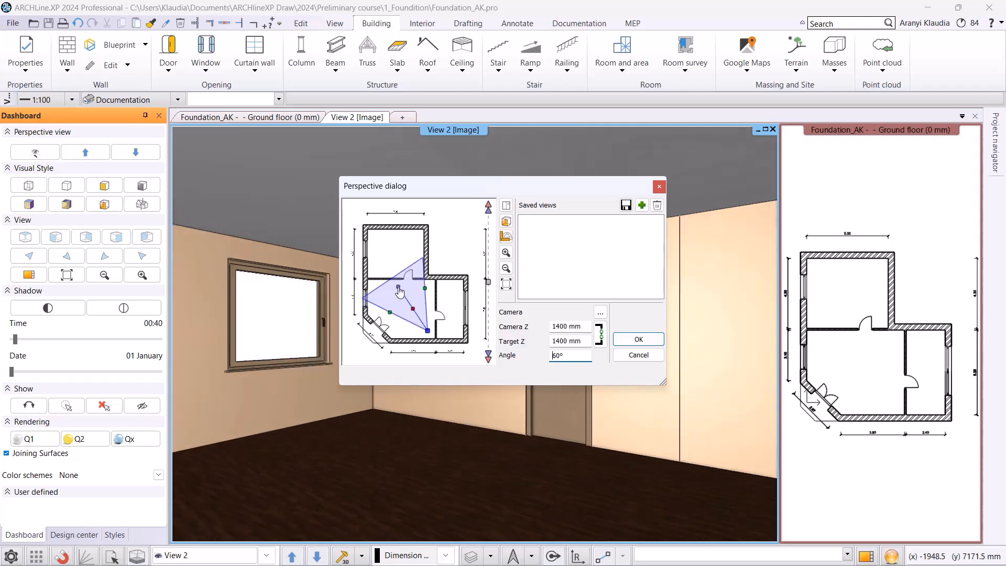
{"action": "left_click", "coordinate": [642, 205]}
Move the camera left to face the horizontal partition wall, save it as a second view, and name the first saved view Hall view1.
{"action": "left_click_drag", "start_coordinate": [428, 332], "coordinate": [398, 334]}
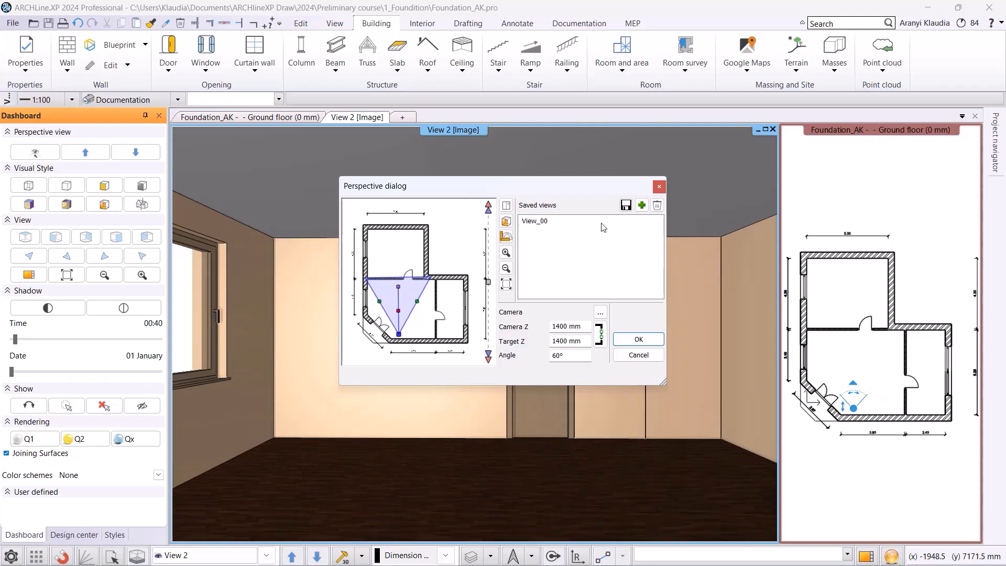
{"action": "left_click", "coordinate": [642, 205]}
{"action": "double_click", "coordinate": [533, 221]}
{"action": "double_click", "coordinate": [468, 234]}
{"action": "type", "text": "Hall"}
{"action": "left_click", "coordinate": [443, 346]}
Rename the second saved view as Hall view 2, and accept the perspective settings with Hall view1 active.
{"action": "double_click", "coordinate": [541, 230]}
{"action": "left_click_drag", "start_coordinate": [541, 230], "coordinate": [153, 259]}
{"action": "type", "text": "Hall"}
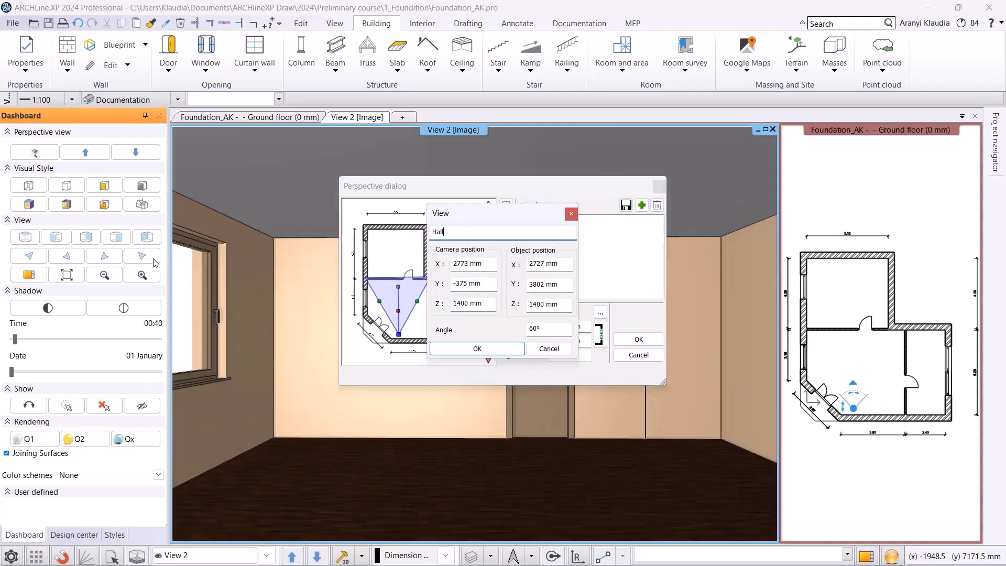
{"action": "type", "text": " view 2"}
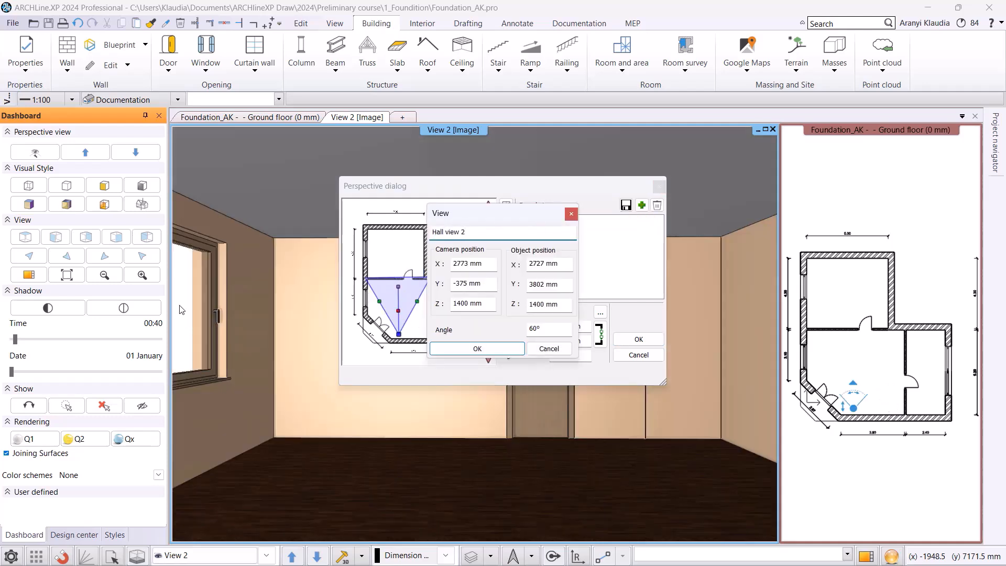
{"action": "left_click", "coordinate": [500, 349]}
{"action": "left_click", "coordinate": [536, 231]}
{"action": "left_click", "coordinate": [638, 339]}
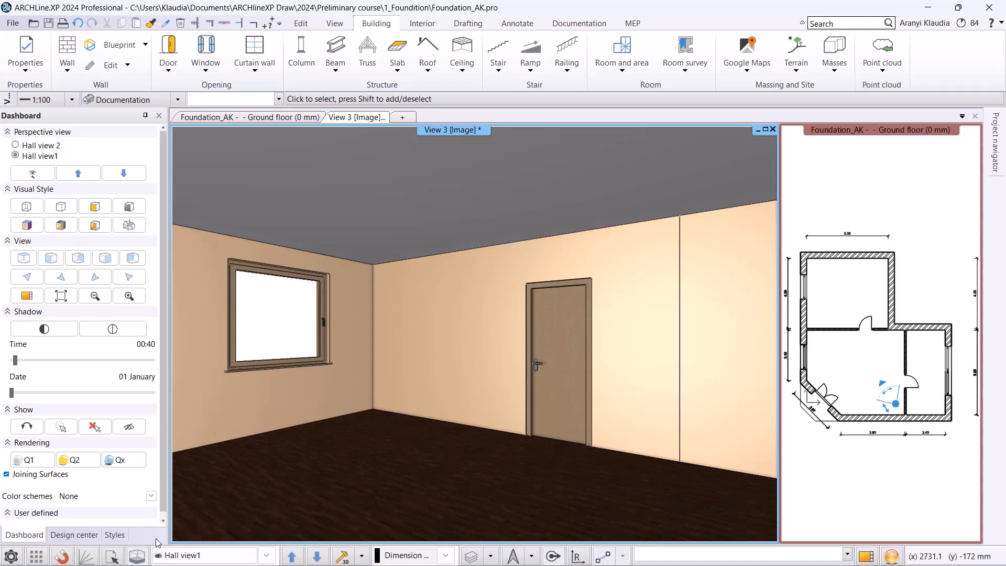
Check the list of saved perspectives and switch the 3D view to Hall view 2.
{"action": "left_click", "coordinate": [266, 557]}
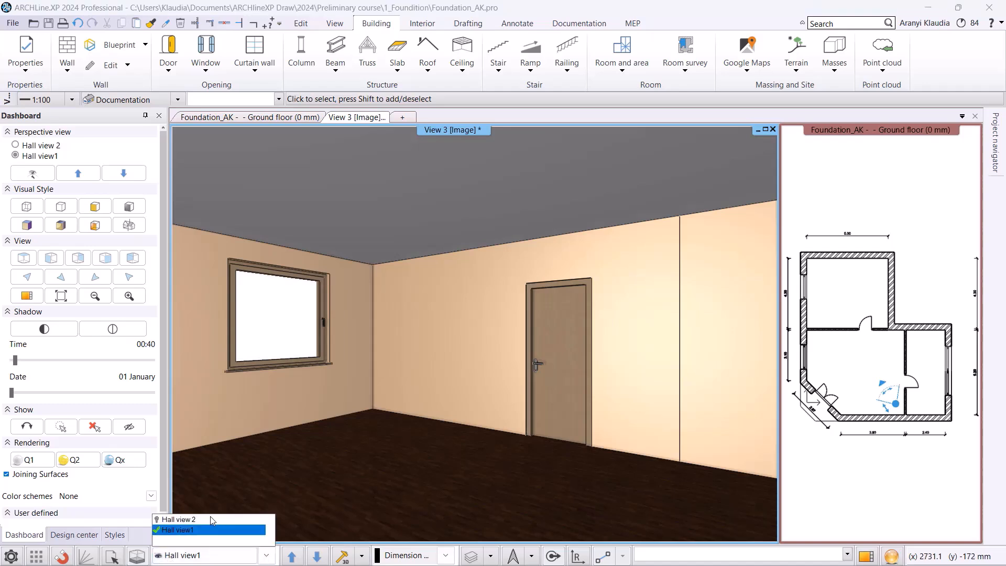
{"action": "left_click", "coordinate": [266, 556]}
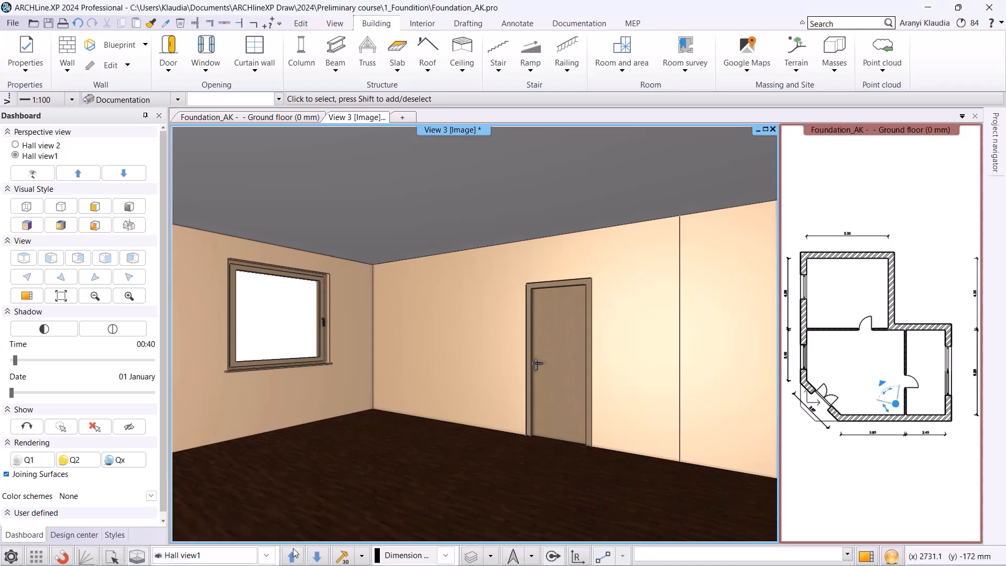
{"action": "left_click", "coordinate": [130, 177]}
{"action": "left_click", "coordinate": [130, 180]}
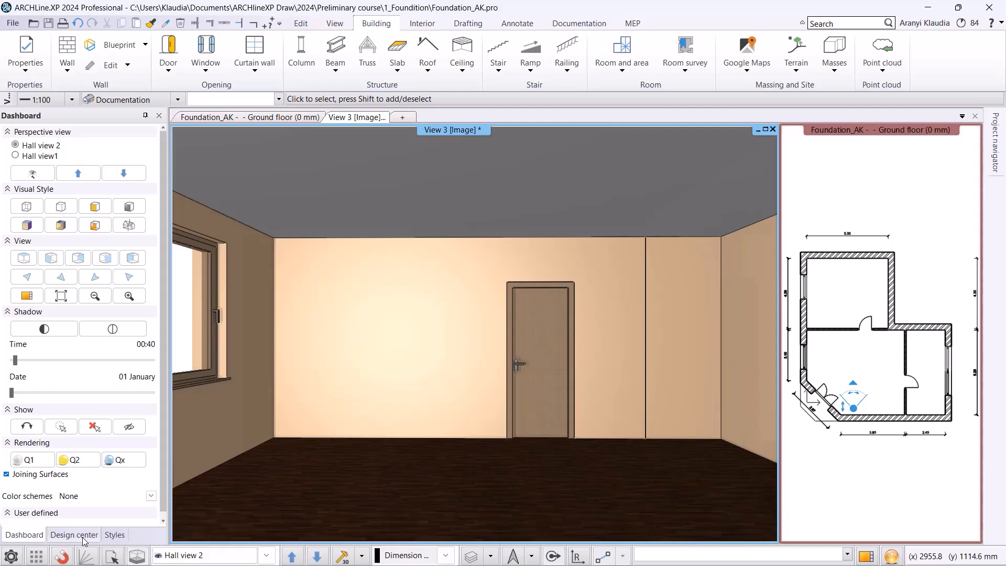
Browse the Design center's object catalogue in the Living Room category for ottomans and armchairs.
{"action": "left_click", "coordinate": [74, 535]}
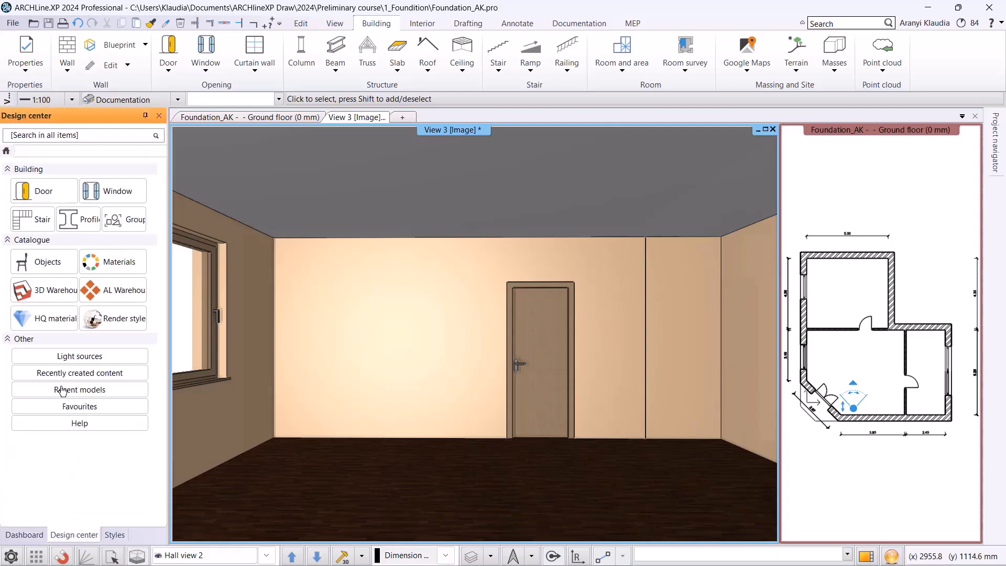
{"action": "left_click", "coordinate": [46, 262]}
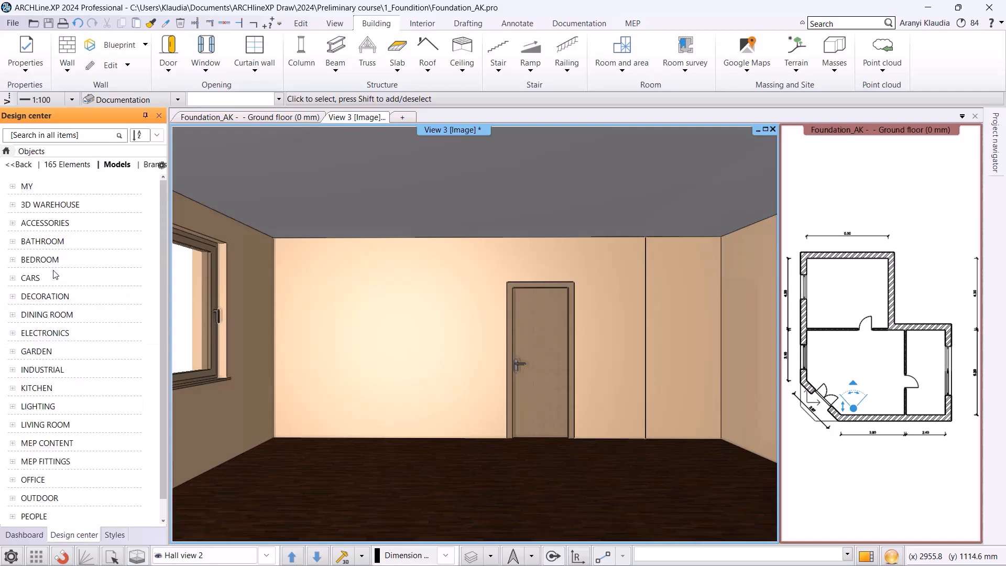
{"action": "scroll", "coordinate": [55, 274], "scroll_direction": "down", "scroll_amount": 1}
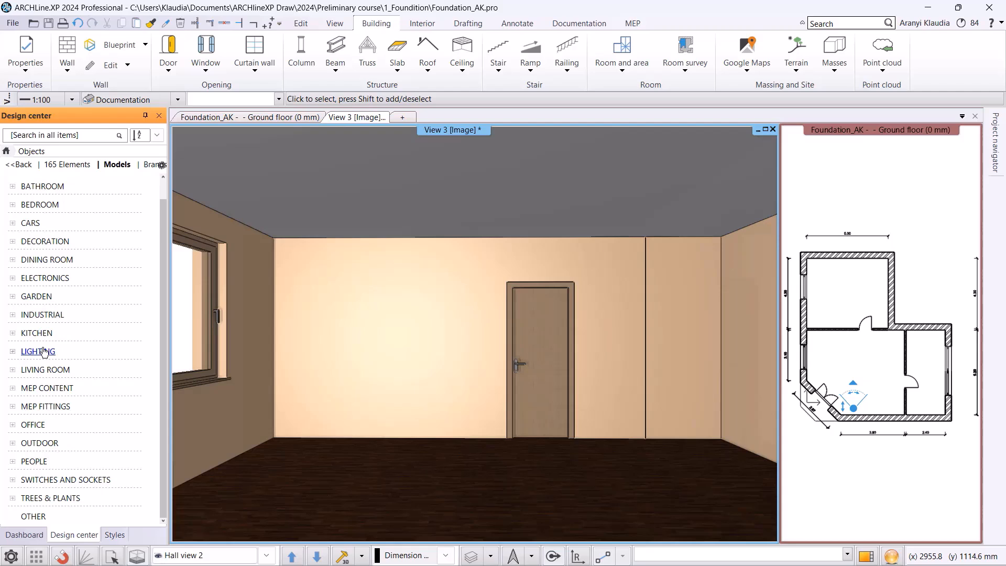
{"action": "left_click", "coordinate": [44, 369]}
{"action": "scroll", "coordinate": [53, 414], "scroll_direction": "down", "scroll_amount": 1}
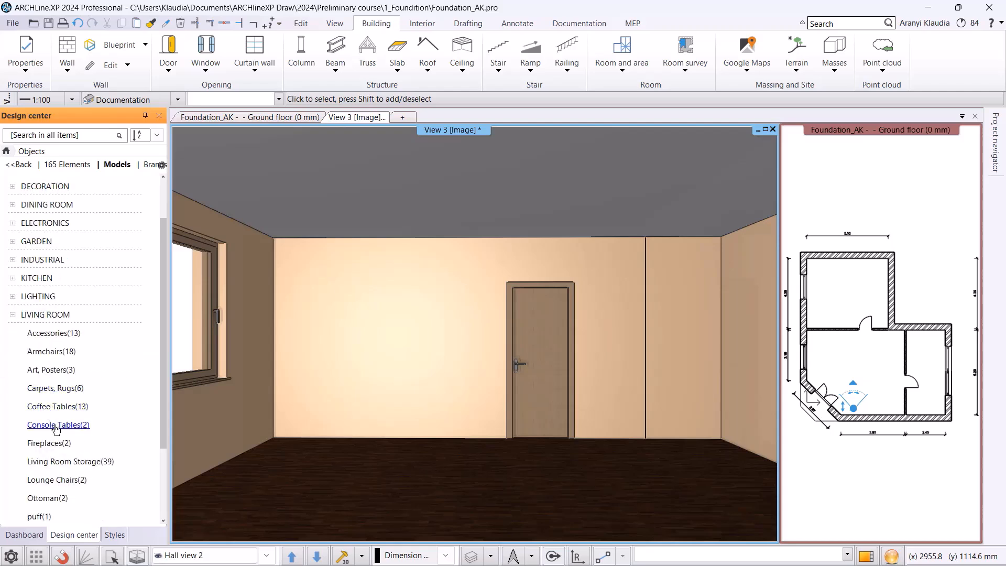
{"action": "scroll", "coordinate": [56, 428], "scroll_direction": "down", "scroll_amount": 1}
{"action": "left_click", "coordinate": [50, 443]}
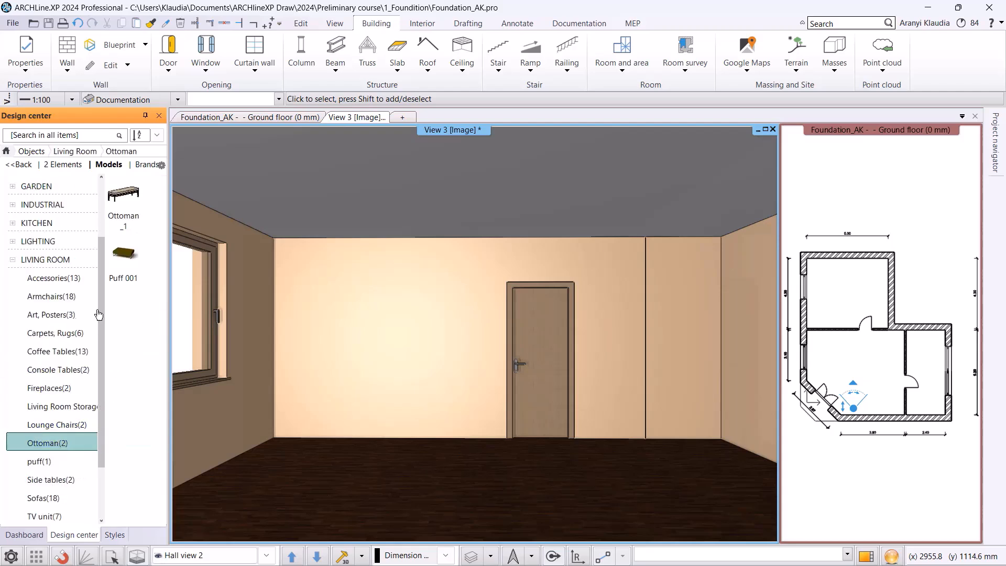
{"action": "left_click", "coordinate": [59, 297]}
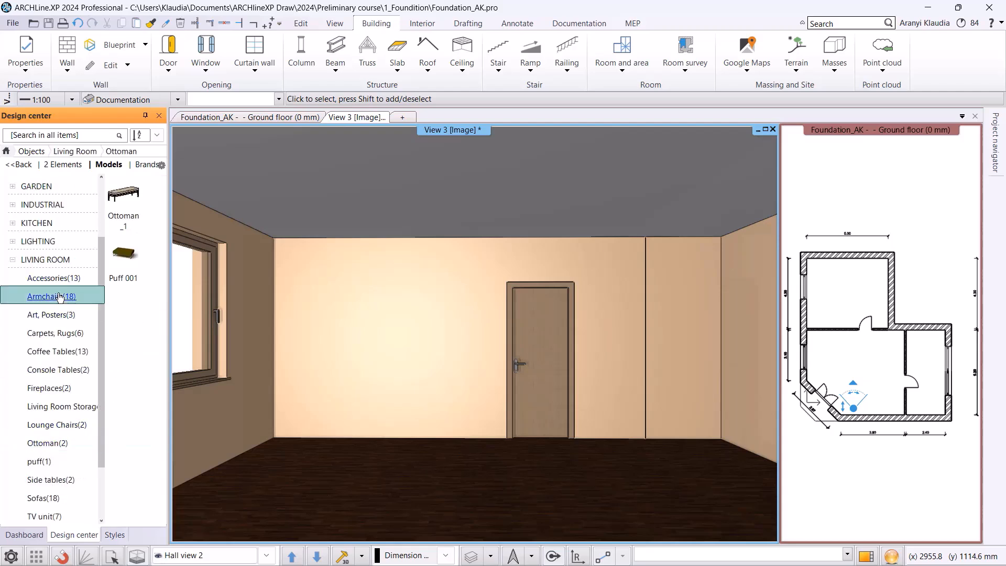
Return to the Design center's start level and search all items for "armchair".
{"action": "left_click", "coordinate": [6, 150]}
{"action": "left_click", "coordinate": [33, 138]}
{"action": "type", "text": "armchair"}
{"action": "key", "text": "Return"}
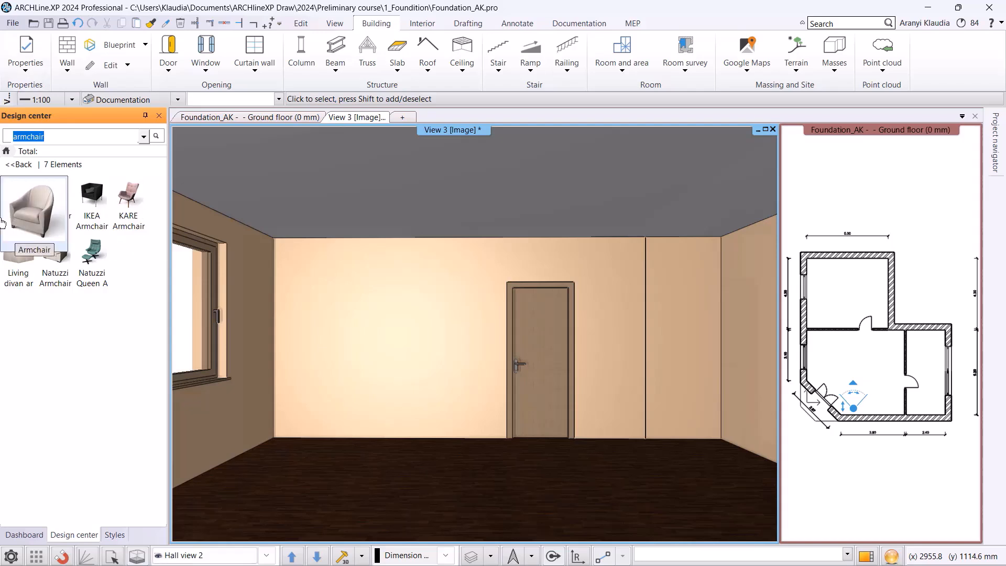
Switch to the ground floor plan and move the camera to the hall's lower-right corner, aimed toward the upper left.
{"action": "left_click", "coordinate": [269, 119]}
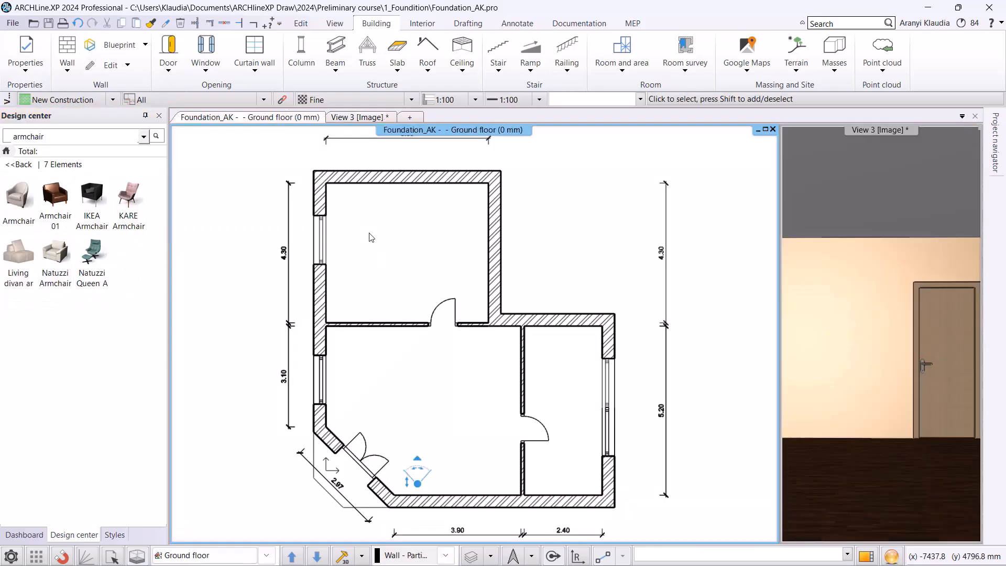
{"action": "mouse_move", "coordinate": [452, 482]}
{"action": "left_mouse_down"}
{"action": "mouse_move", "coordinate": [498, 478]}
{"action": "mouse_move", "coordinate": [480, 460]}
{"action": "left_mouse_up"}
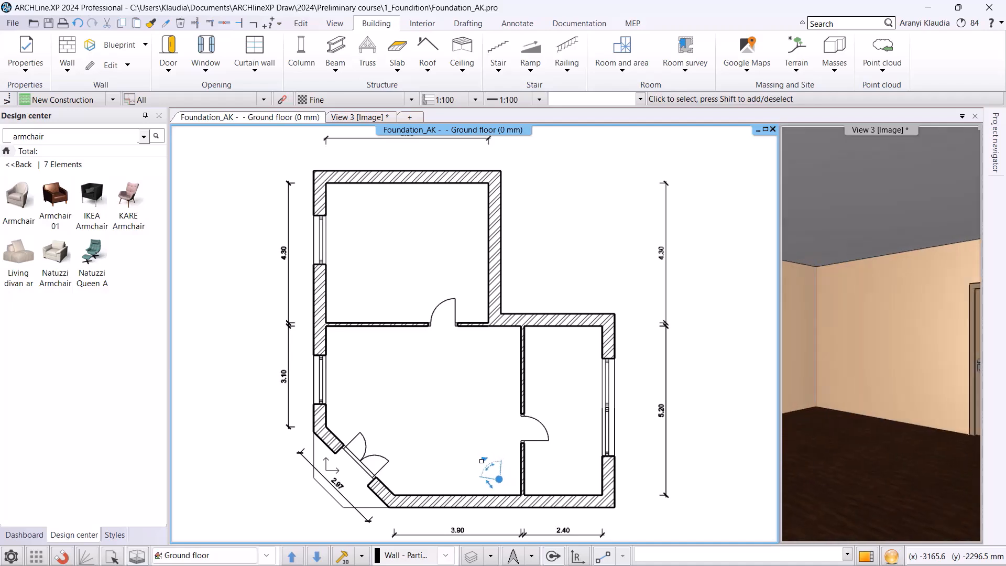
Place the KARE Armchair from the search results in the upper-left corner of the hall, beside the left exterior wall.
{"action": "mouse_move", "coordinate": [134, 215]}
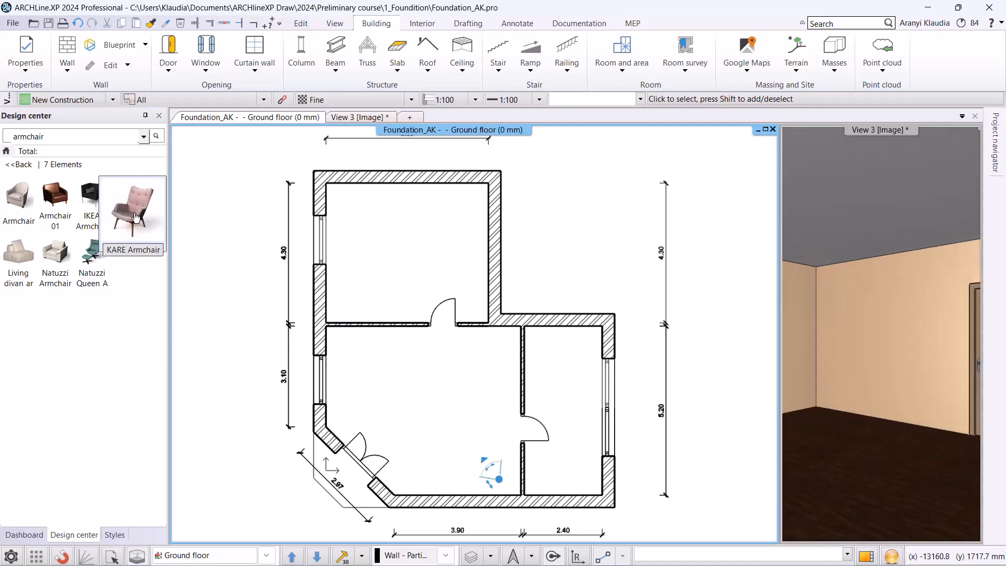
{"action": "left_click", "coordinate": [135, 216]}
{"action": "double_click", "coordinate": [135, 217]}
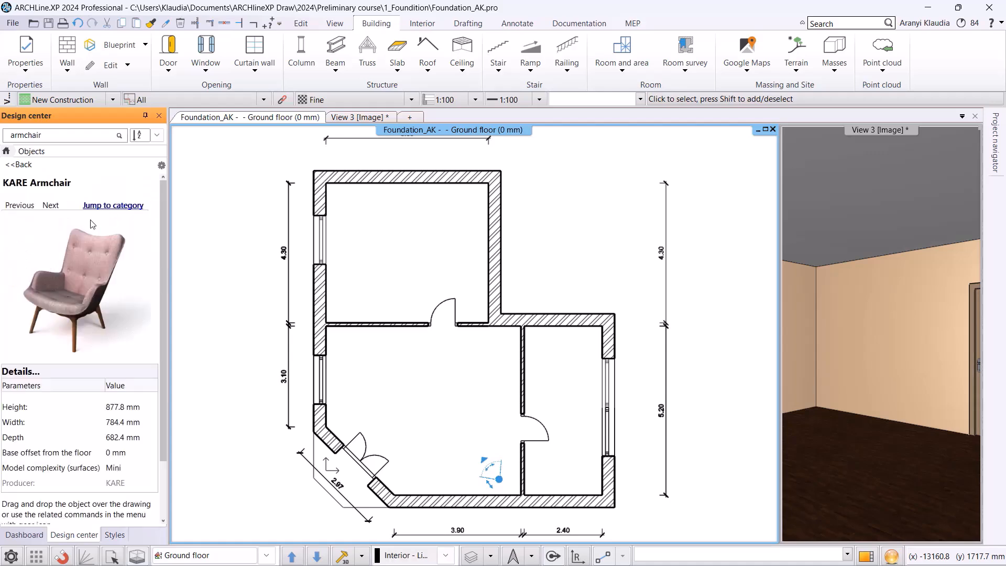
{"action": "left_click_drag", "start_coordinate": [79, 263], "coordinate": [353, 344]}
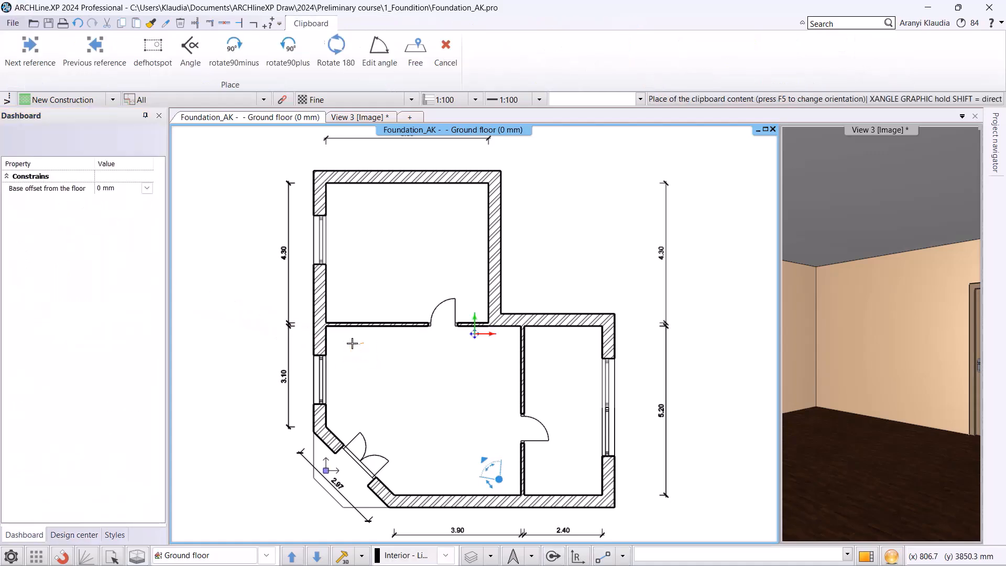
{"action": "scroll", "coordinate": [352, 340], "scroll_direction": "up", "scroll_amount": 3}
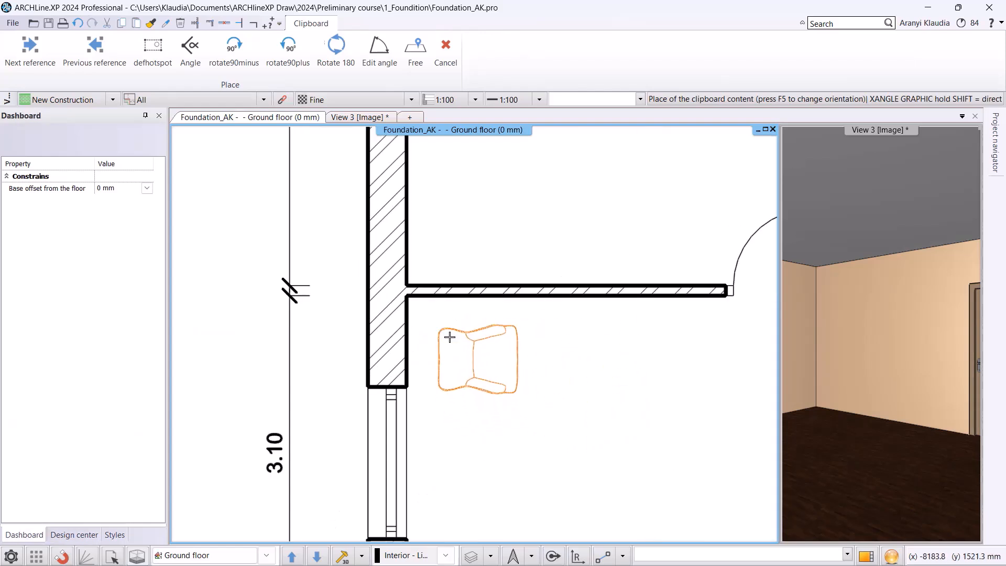
{"action": "left_click", "coordinate": [439, 326]}
{"action": "key", "text": "Escape"}
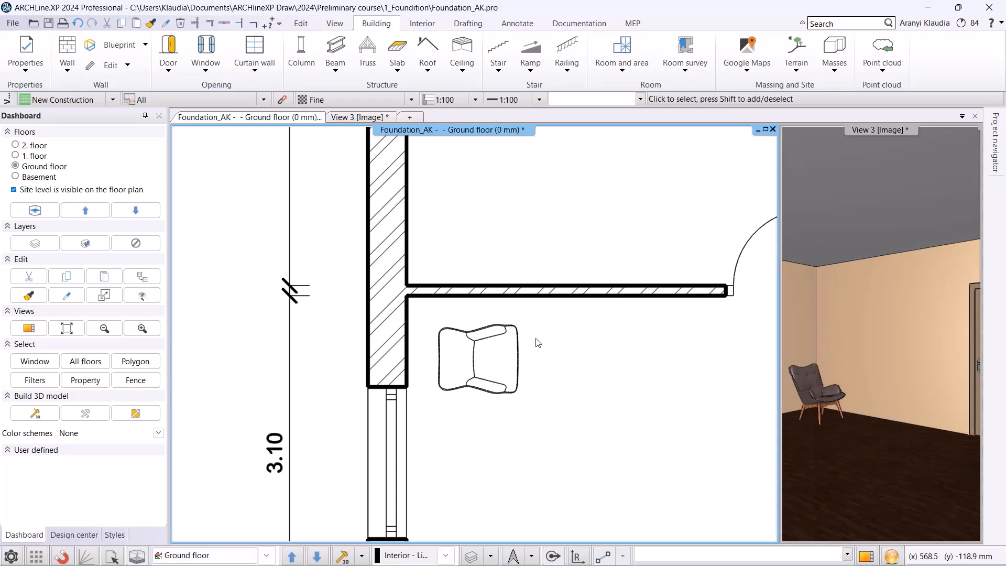
Rotate the armchair 90 degrees clockwise so its back faces the hall's upper partition wall.
{"action": "left_click", "coordinate": [477, 389]}
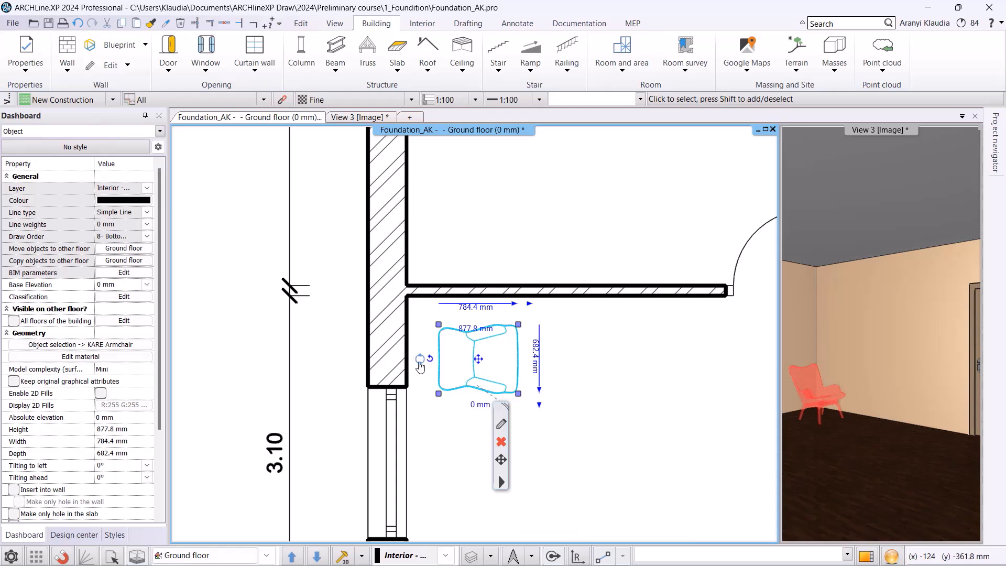
{"action": "left_click", "coordinate": [429, 363]}
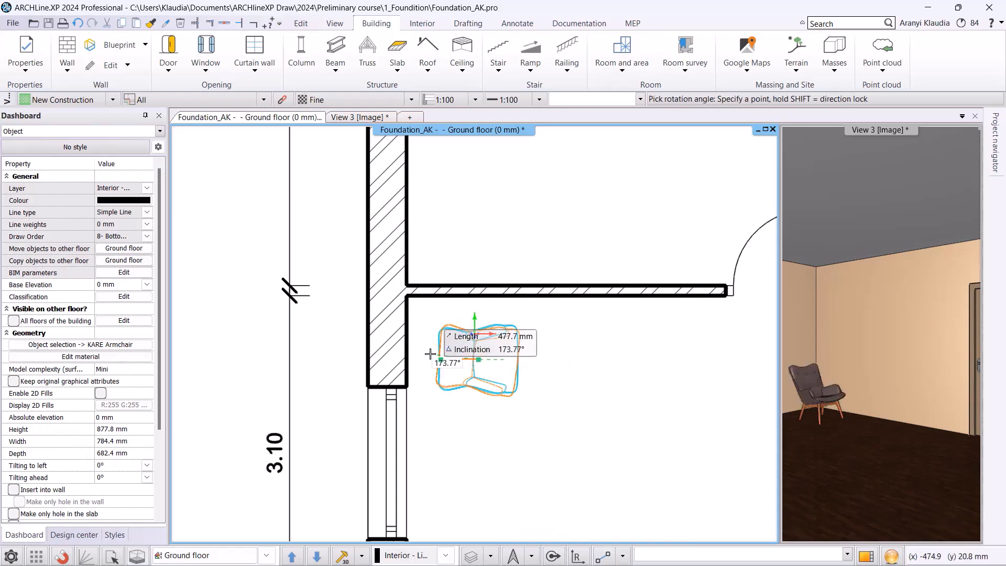
{"action": "left_click", "coordinate": [433, 358]}
{"action": "left_click", "coordinate": [435, 359]}
{"action": "mouse_move", "coordinate": [430, 360]}
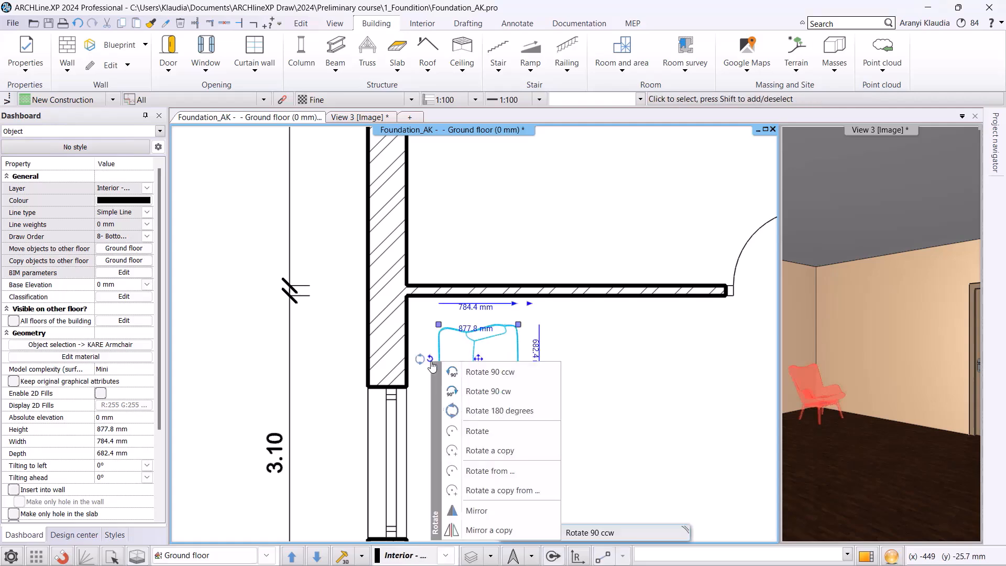
{"action": "left_click", "coordinate": [484, 391]}
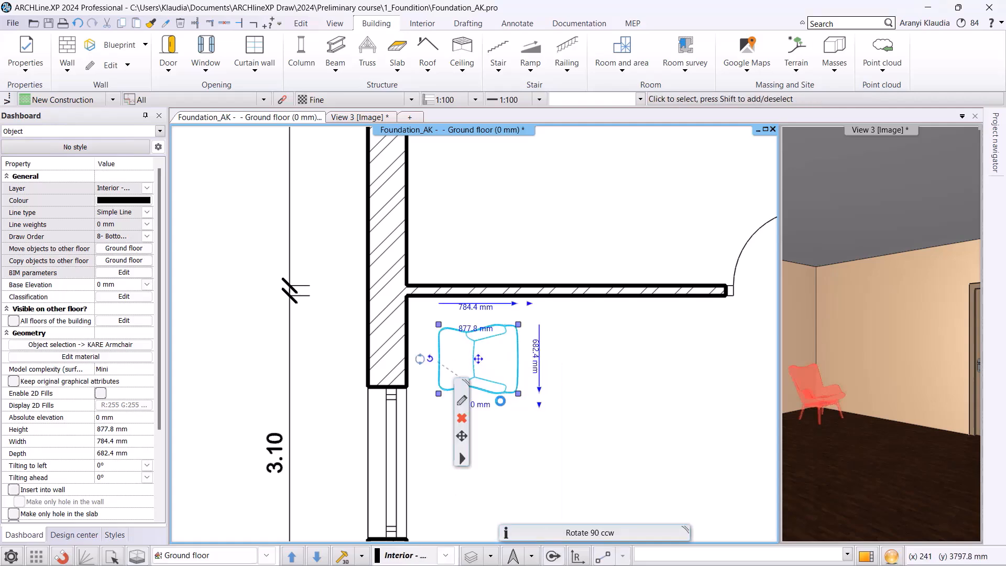
Copy the armchair horizontally to the right by about 1440 mm along the partition wall.
{"action": "middle_click_drag", "start_coordinate": [494, 389], "coordinate": [403, 369]}
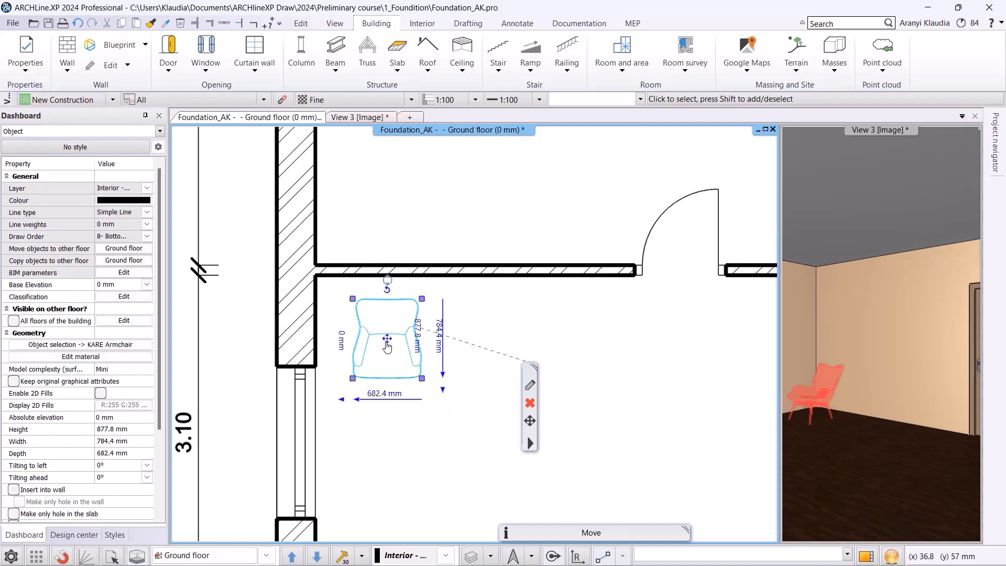
{"action": "left_click", "coordinate": [387, 344]}
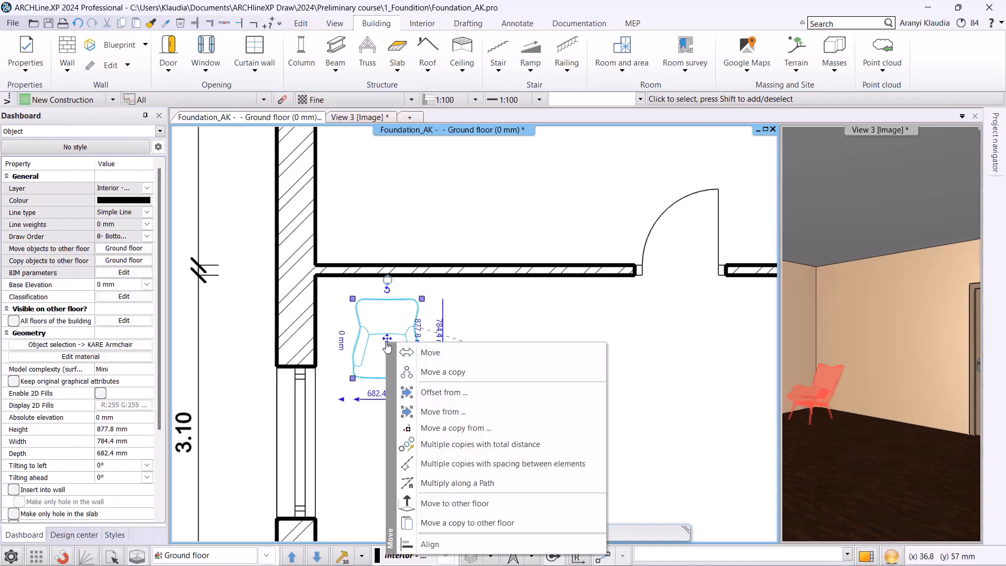
{"action": "left_click", "coordinate": [455, 371]}
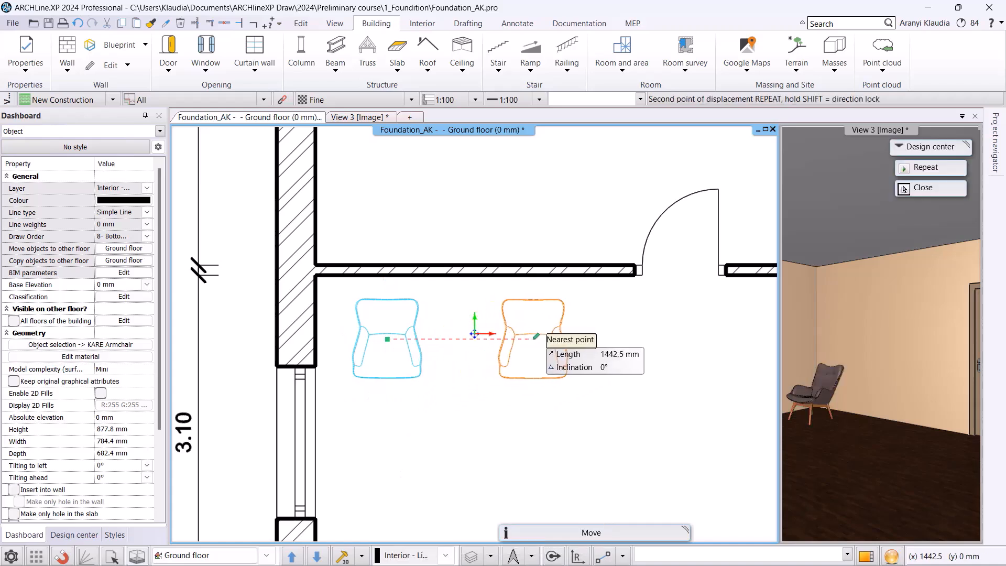
{"action": "left_click", "coordinate": [534, 338]}
{"action": "left_click", "coordinate": [881, 189]}
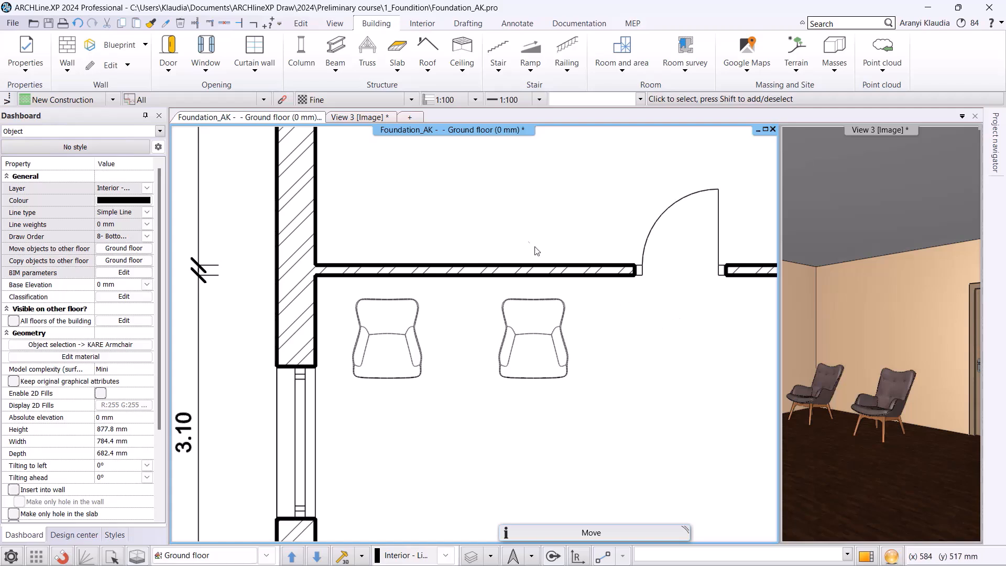
Import the Sofa Aino M-606-12 lounge chair from the Living Room objects of the AL Warehouse.
{"action": "left_click", "coordinate": [422, 23]}
{"action": "left_click", "coordinate": [314, 55]}
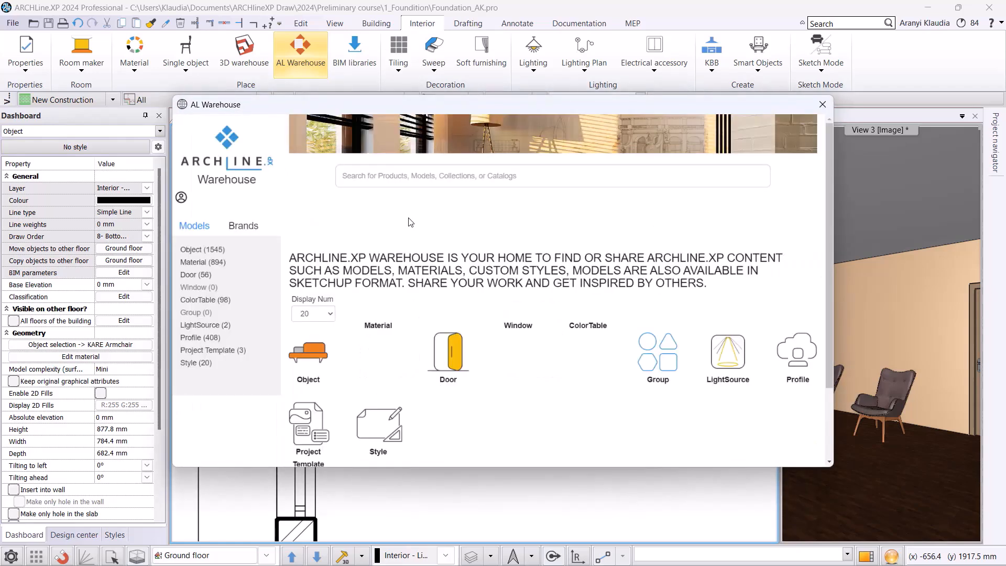
{"action": "left_click", "coordinate": [320, 363]}
{"action": "left_click", "coordinate": [380, 308]}
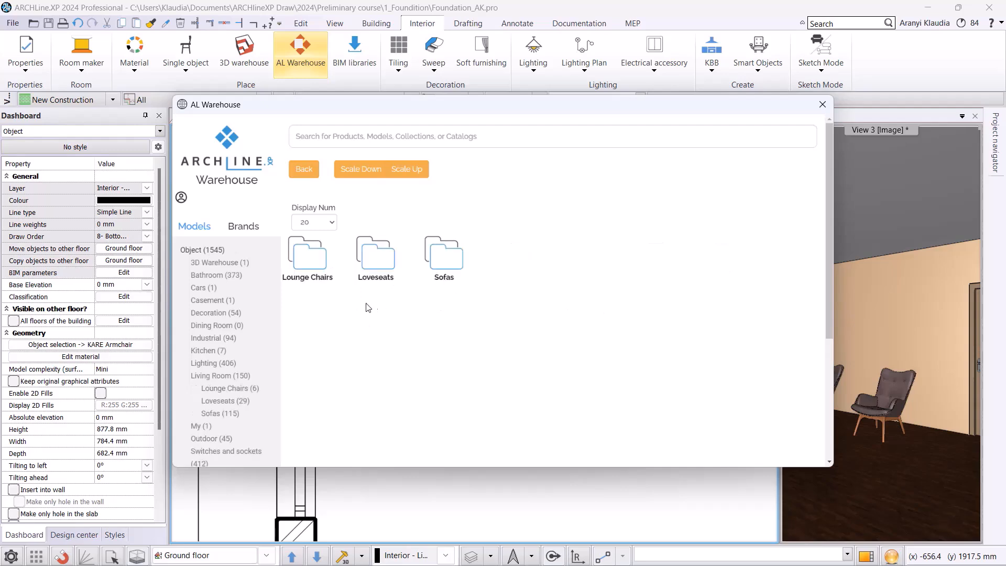
{"action": "left_click", "coordinate": [324, 265]}
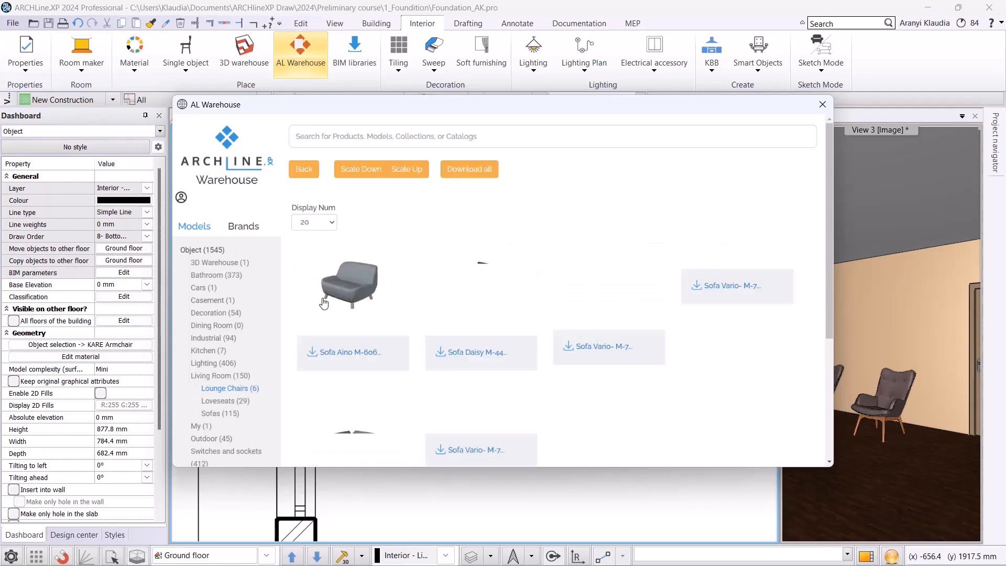
{"action": "left_click", "coordinate": [324, 265]}
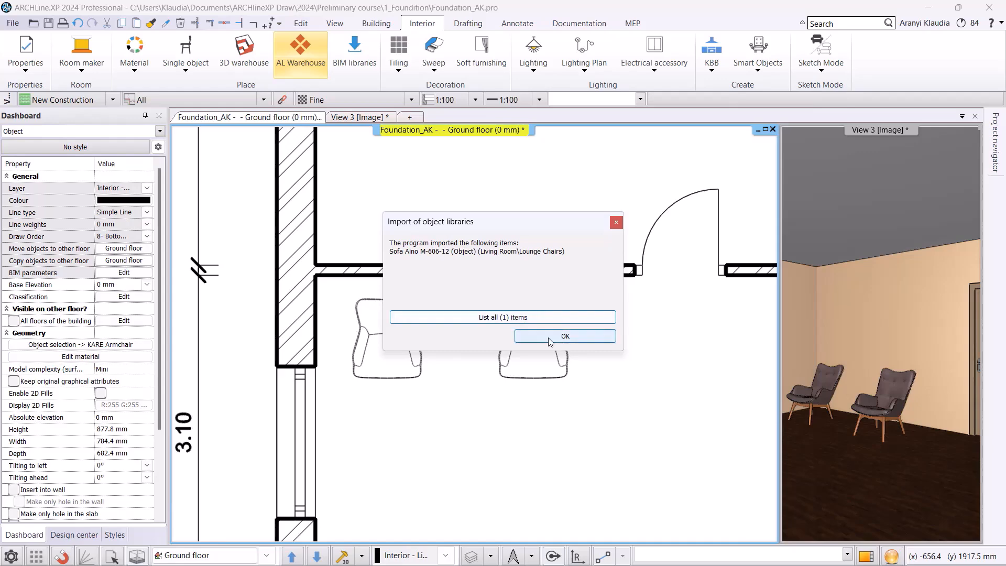
{"action": "left_click", "coordinate": [576, 336]}
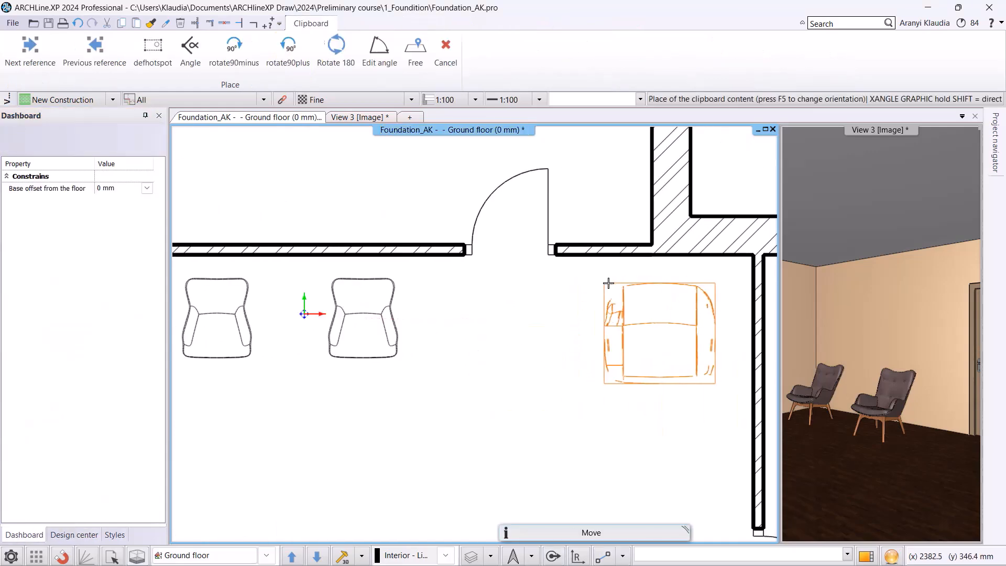
Place the imported Sofa Aino M-606-12 near the hall's upper-right corner and delete it again.
{"action": "left_click", "coordinate": [627, 357]}
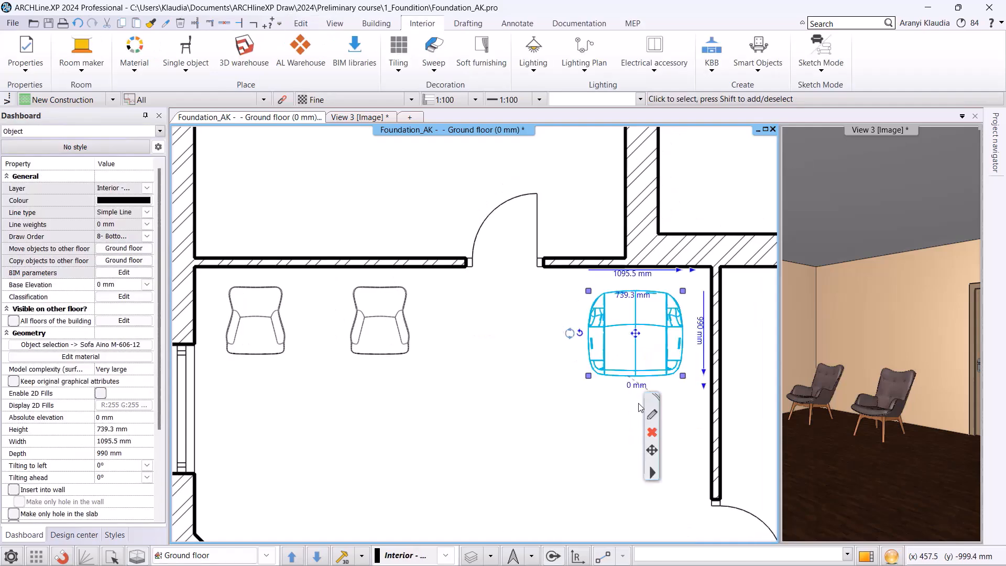
{"action": "key", "text": "Delete"}
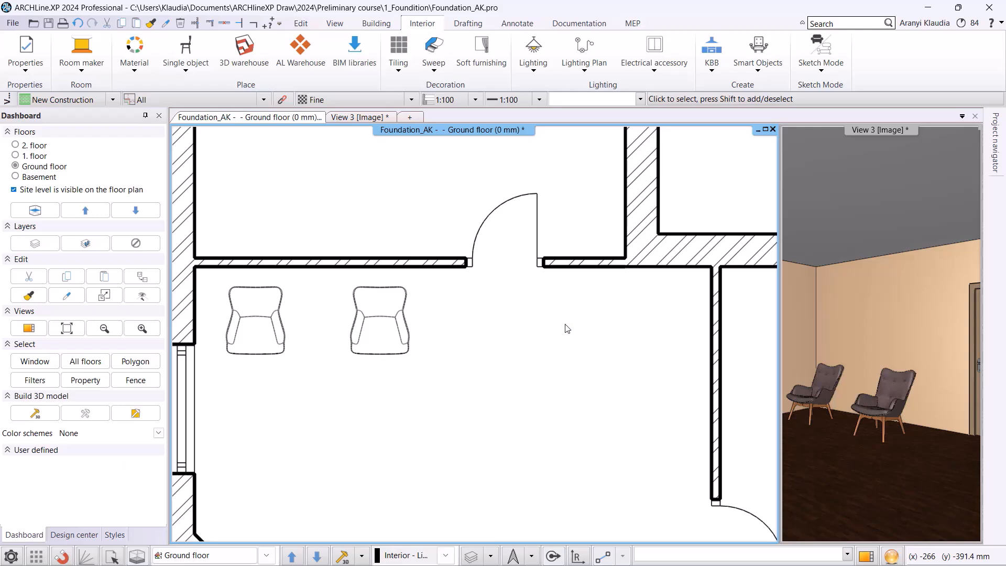
Open the 3D Warehouse for direct download of a single object and search its models for "table".
{"action": "left_click", "coordinate": [252, 54]}
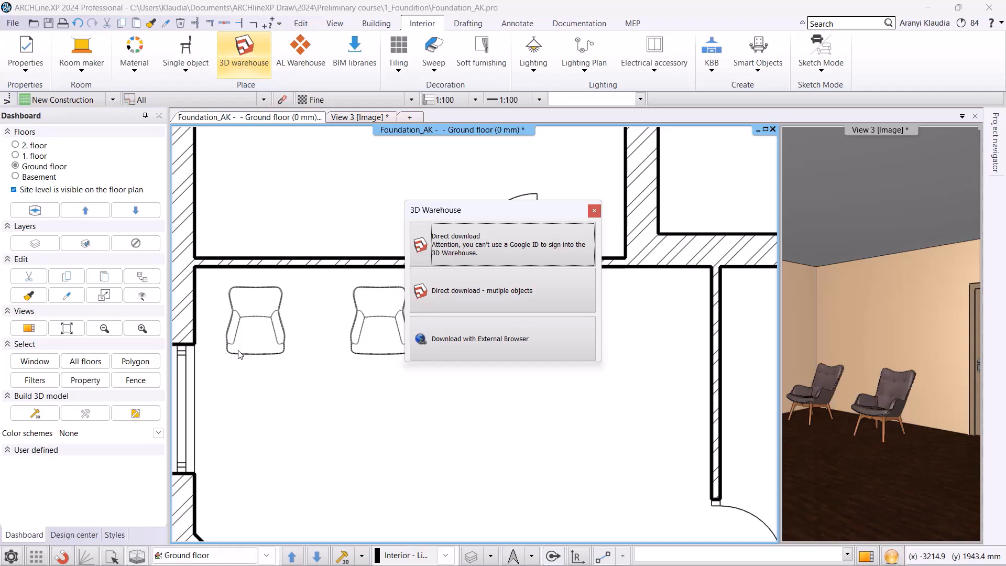
{"action": "left_click", "coordinate": [482, 245]}
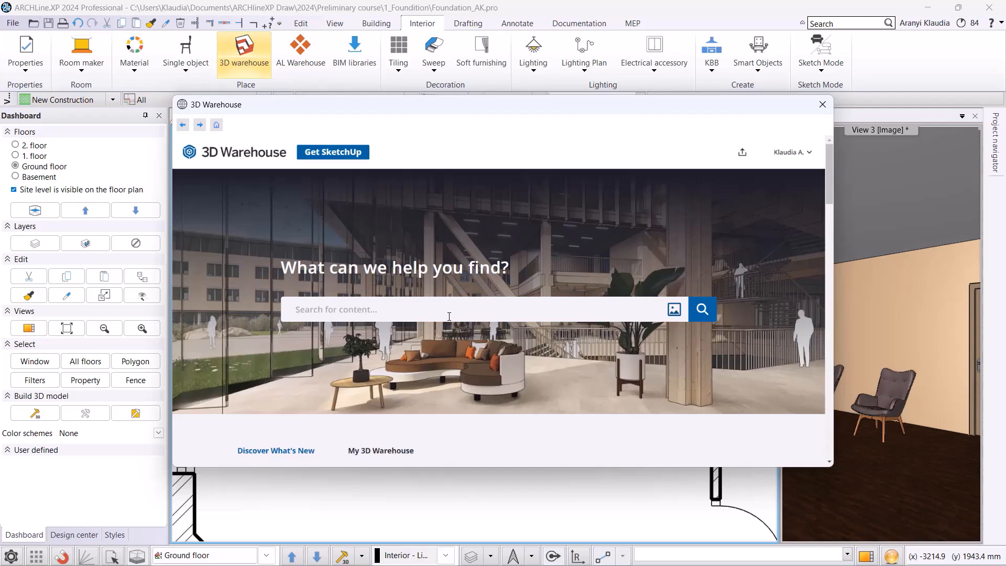
{"action": "left_click", "coordinate": [412, 309]}
{"action": "type", "text": "tab"}
{"action": "key", "text": "Return"}
{"action": "scroll", "coordinate": [516, 306], "scroll_direction": "down", "scroll_amount": 3}
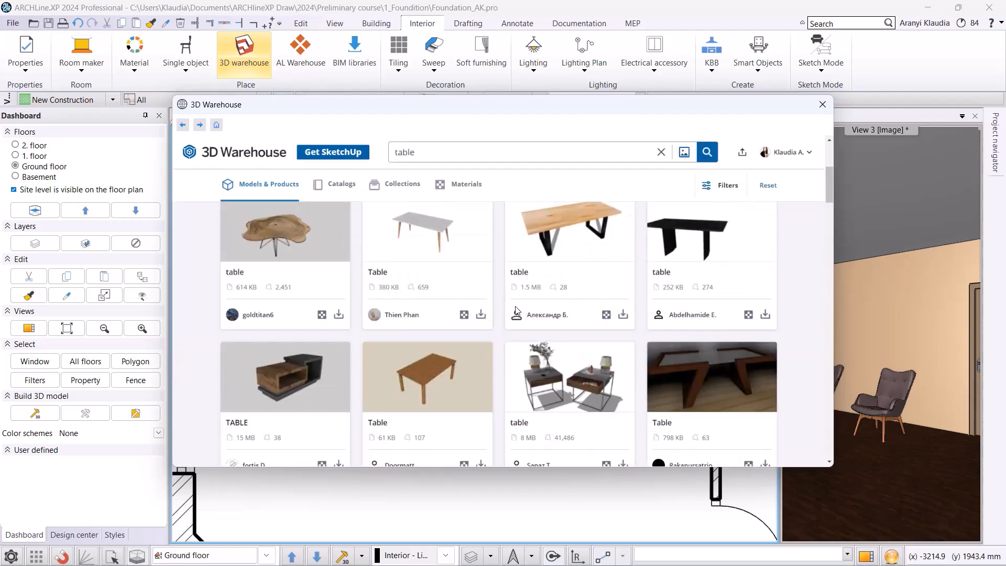
{"action": "scroll", "coordinate": [516, 306], "scroll_direction": "up", "scroll_amount": 3}
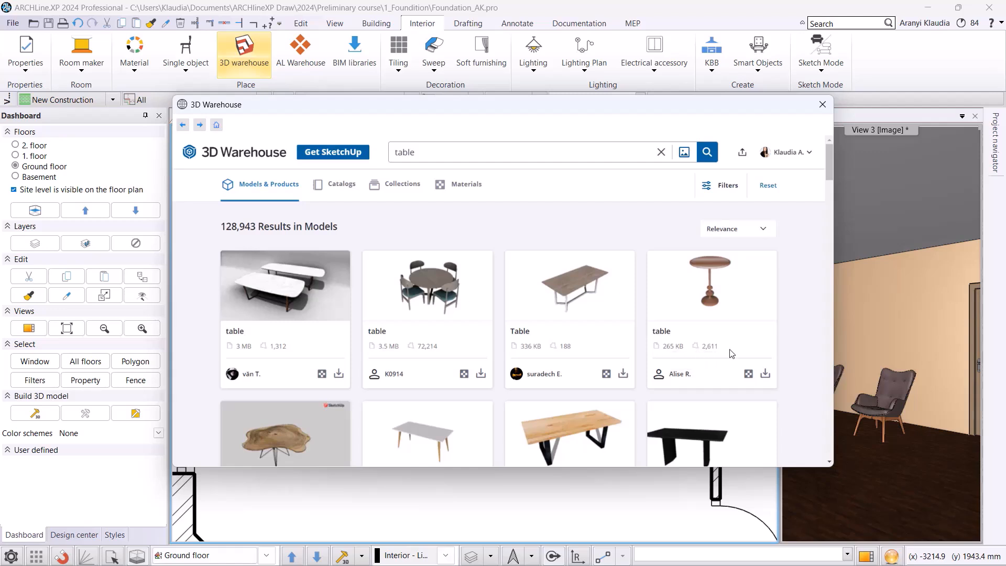
Filter the table models to a polygon count of up to 50K.
{"action": "left_click", "coordinate": [728, 189]}
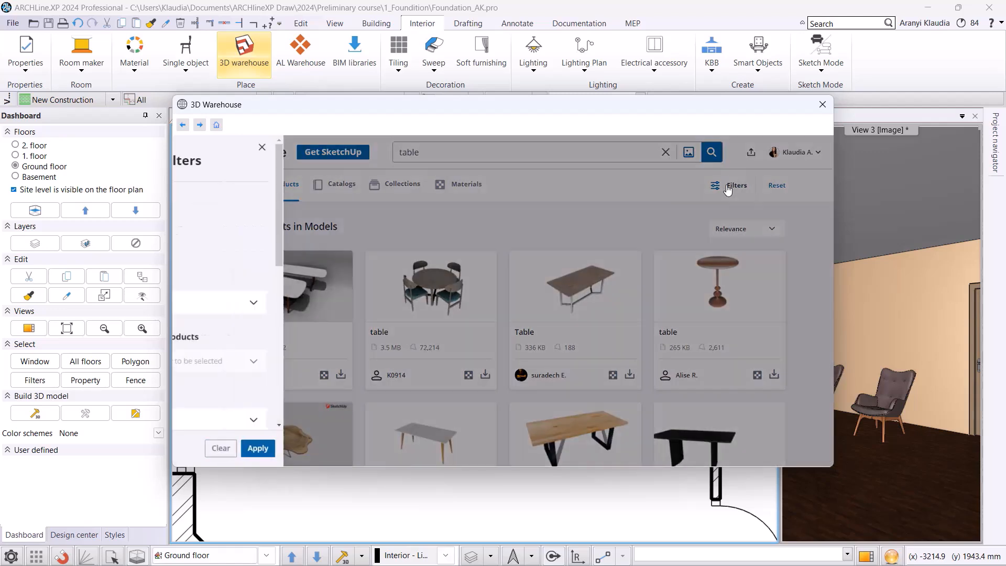
{"action": "scroll", "coordinate": [260, 275], "scroll_direction": "down", "scroll_amount": 3}
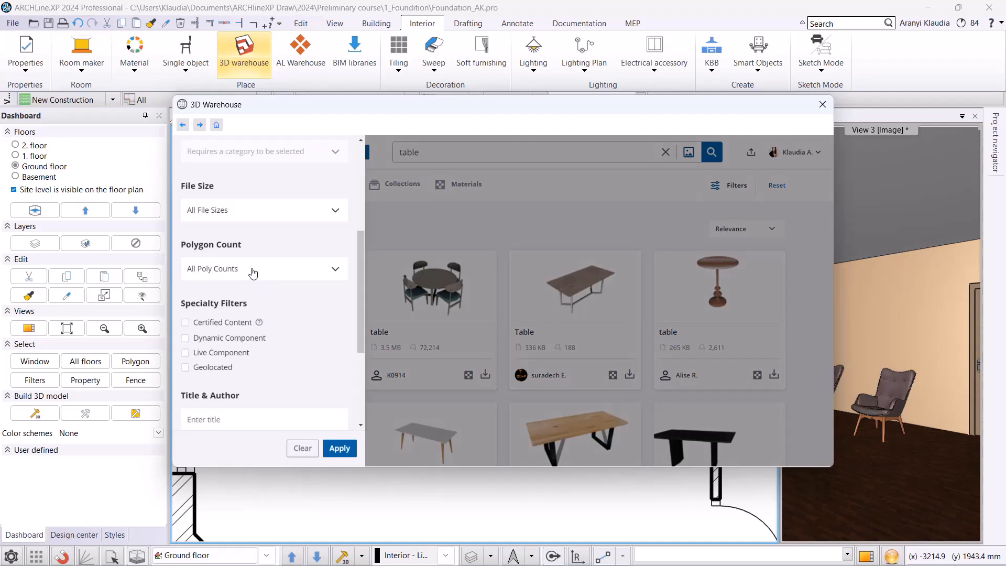
{"action": "left_click", "coordinate": [248, 270]}
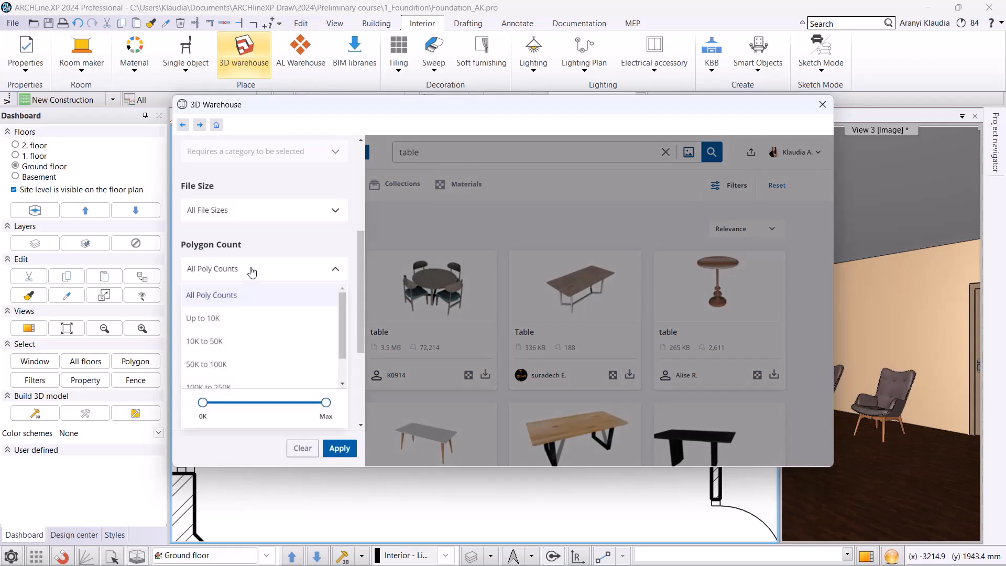
{"action": "scroll", "coordinate": [222, 322], "scroll_direction": "down", "scroll_amount": 2}
{"action": "left_click", "coordinate": [214, 312]}
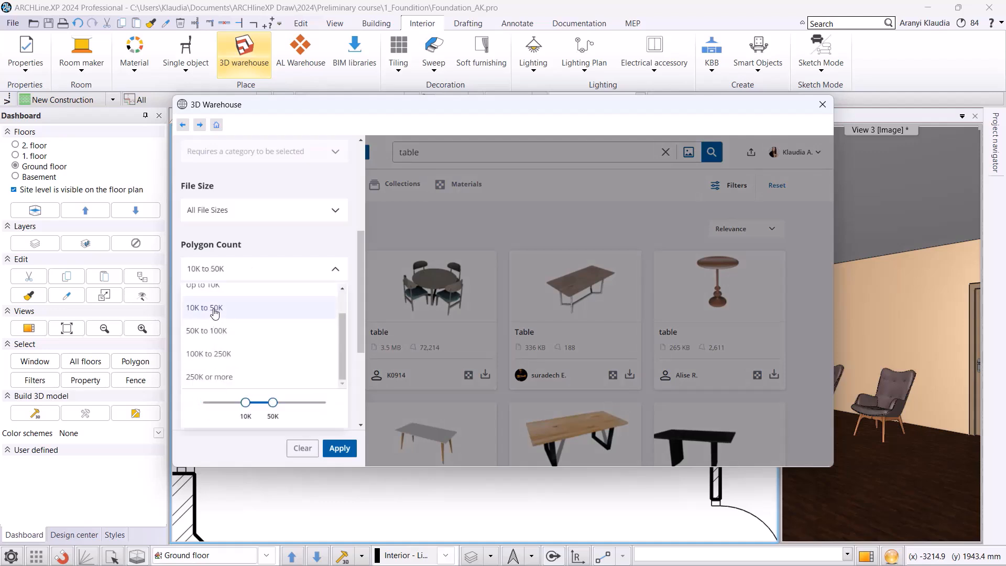
{"action": "left_click", "coordinate": [236, 279]}
{"action": "left_click_drag", "start_coordinate": [245, 402], "coordinate": [203, 402]}
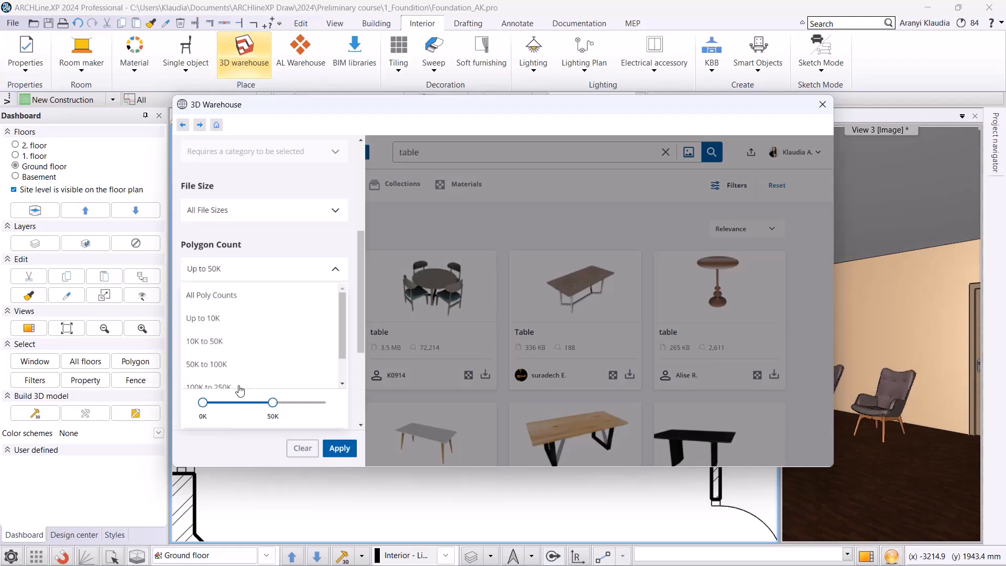
{"action": "left_click", "coordinate": [338, 448]}
Refine the model search to "coffee table" and narrow it further to "KARE coffee table".
{"action": "left_click", "coordinate": [394, 152]}
{"action": "type", "text": "coffee"}
{"action": "key", "text": "Return"}
{"action": "scroll", "coordinate": [433, 303], "scroll_direction": "down", "scroll_amount": 3}
{"action": "scroll", "coordinate": [433, 303], "scroll_direction": "up", "scroll_amount": 3}
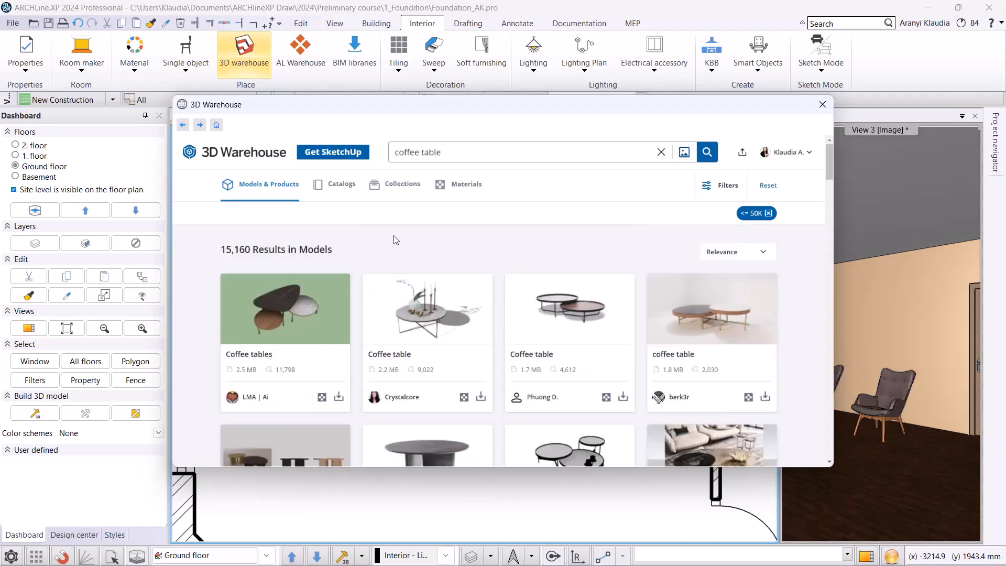
{"action": "left_click", "coordinate": [394, 152]}
{"action": "type", "text": "KARE"}
{"action": "key", "text": "Return"}
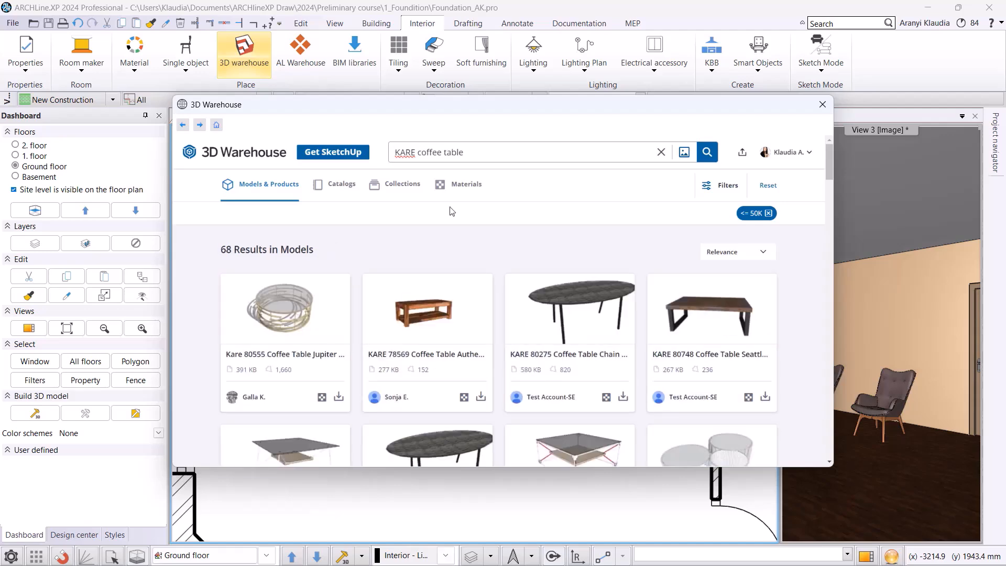
Download the KARE 81005 Coffee Table as a SketchUp file and place it in the hall in front of the two armchairs.
{"action": "scroll", "coordinate": [497, 263], "scroll_direction": "down", "scroll_amount": 5}
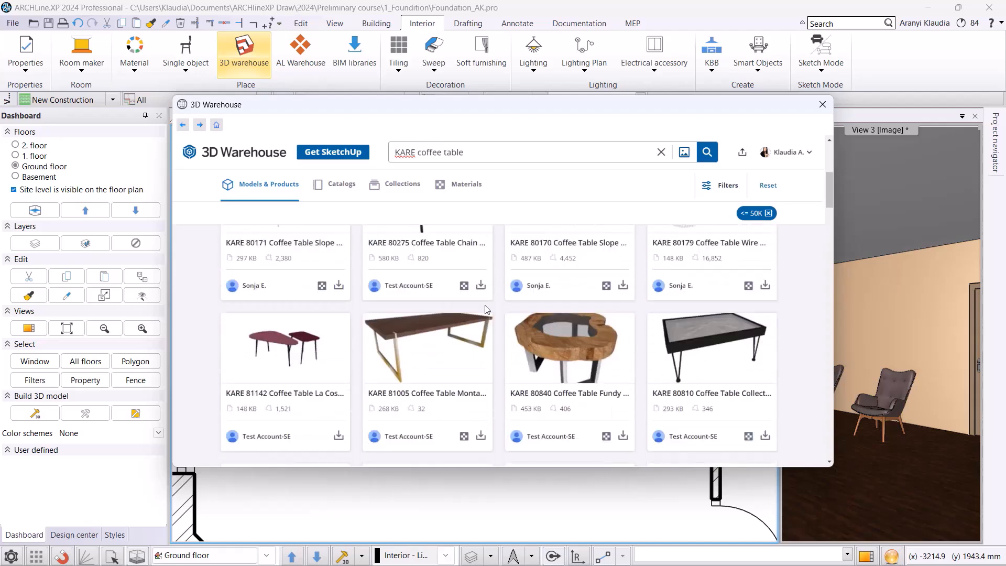
{"action": "left_click", "coordinate": [480, 435]}
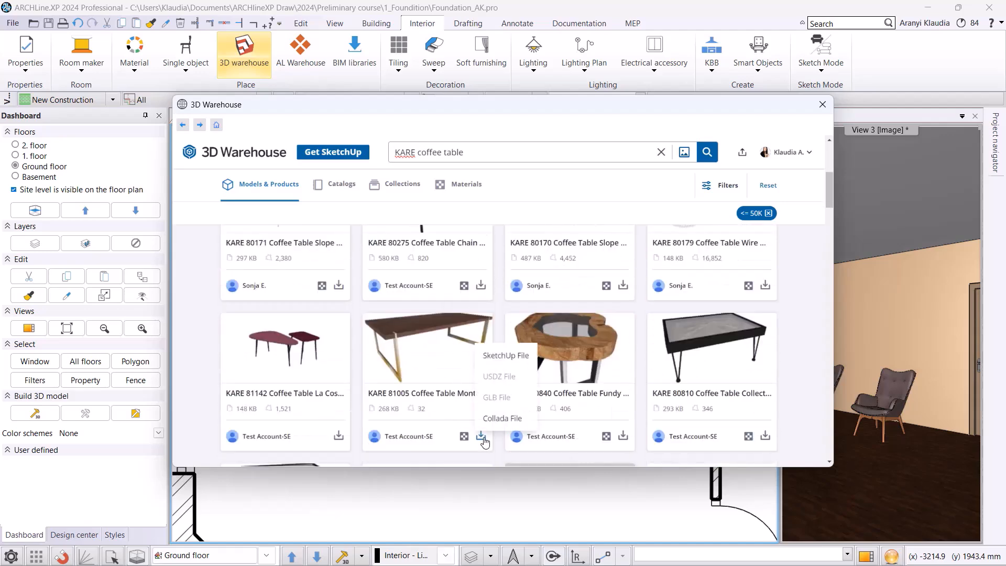
{"action": "left_click", "coordinate": [511, 357]}
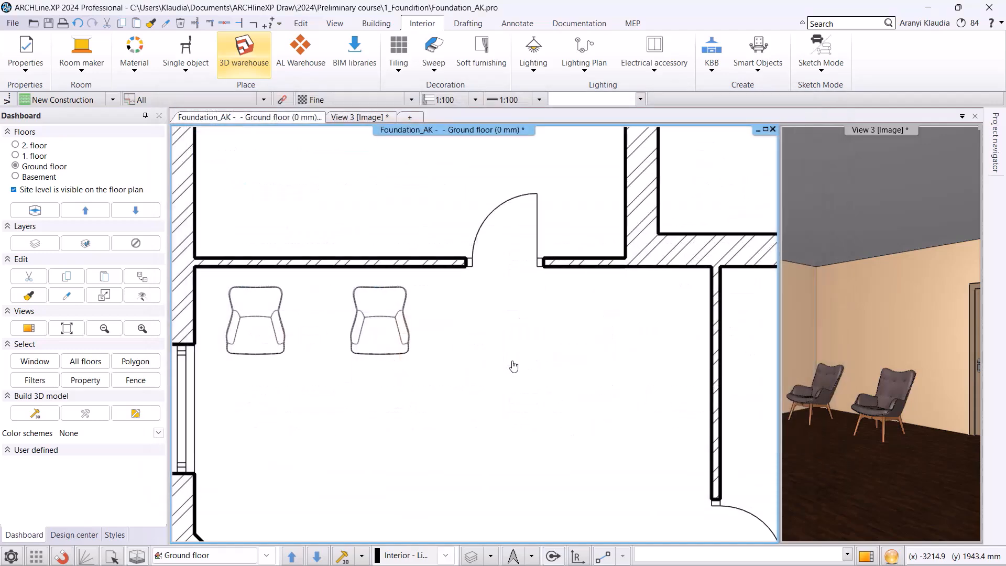
{"action": "left_click", "coordinate": [267, 371]}
{"action": "key", "text": "Return"}
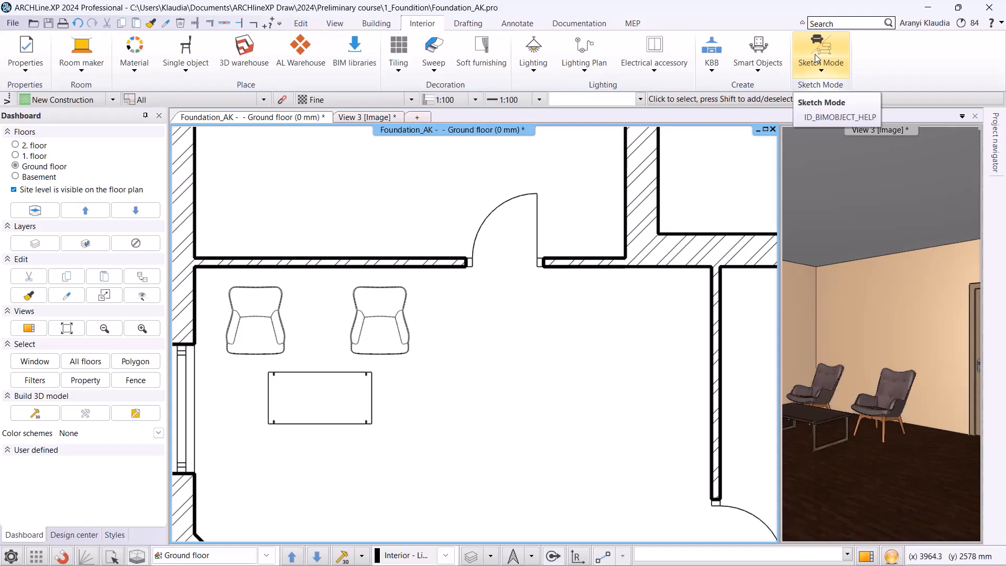
Place the 3D Warehouse armchair with the striped pillow in the hall corner right of the door and aim View 3's camera at it.
{"action": "left_click", "coordinate": [235, 55]}
{"action": "left_click", "coordinate": [478, 253]}
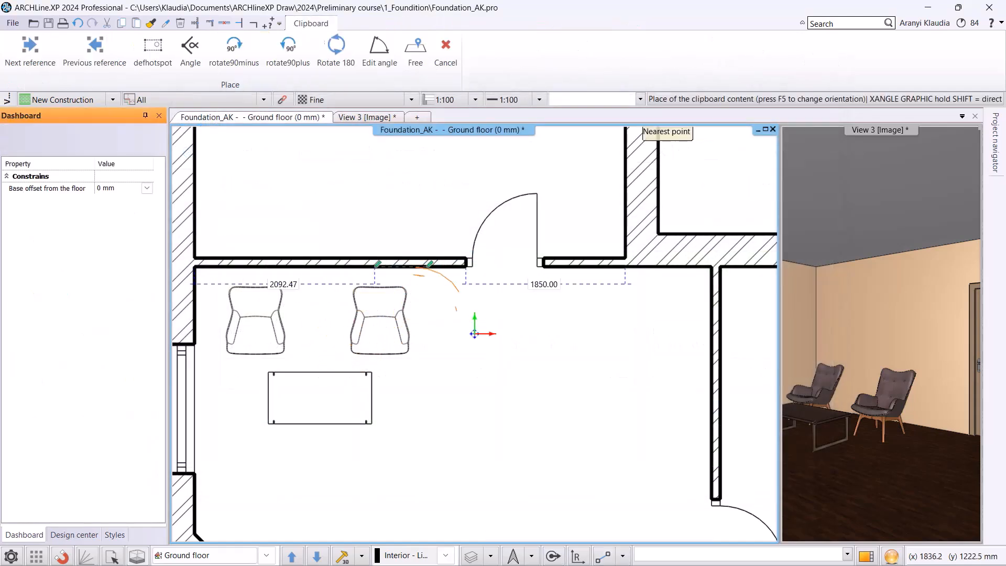
{"action": "left_click", "coordinate": [603, 280]}
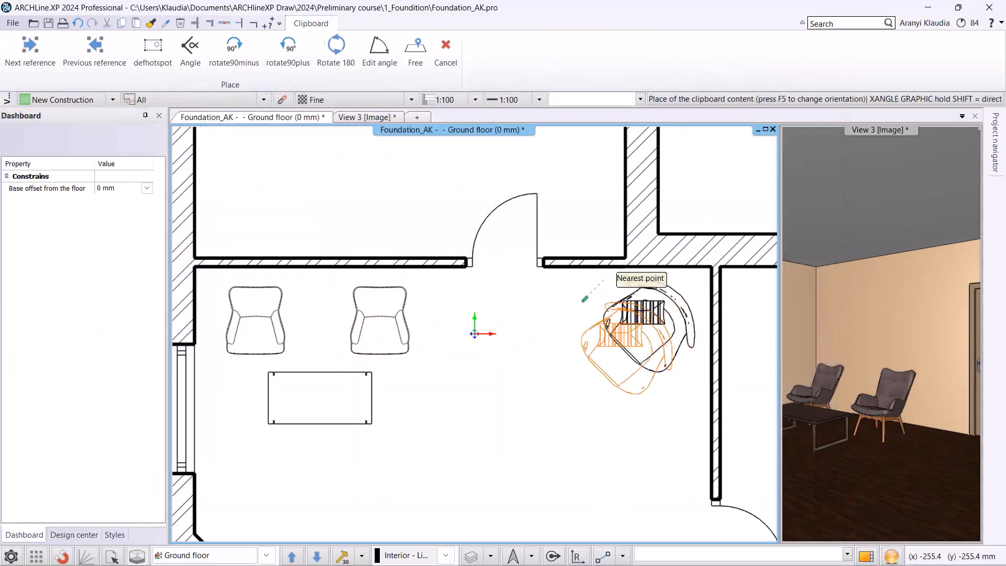
{"action": "key", "text": "Escape"}
{"action": "scroll", "coordinate": [552, 287], "scroll_direction": "down", "scroll_amount": 3}
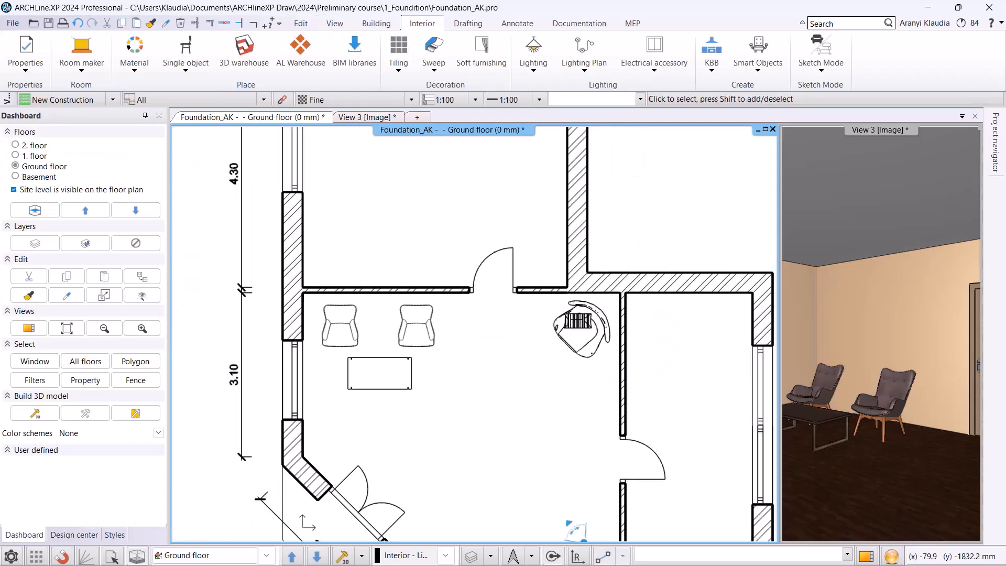
{"action": "mouse_move", "coordinate": [561, 507]}
{"action": "left_mouse_down"}
{"action": "mouse_move", "coordinate": [517, 485]}
{"action": "mouse_move", "coordinate": [505, 433]}
{"action": "mouse_move", "coordinate": [510, 449]}
{"action": "mouse_move", "coordinate": [468, 454]}
{"action": "left_mouse_up"}
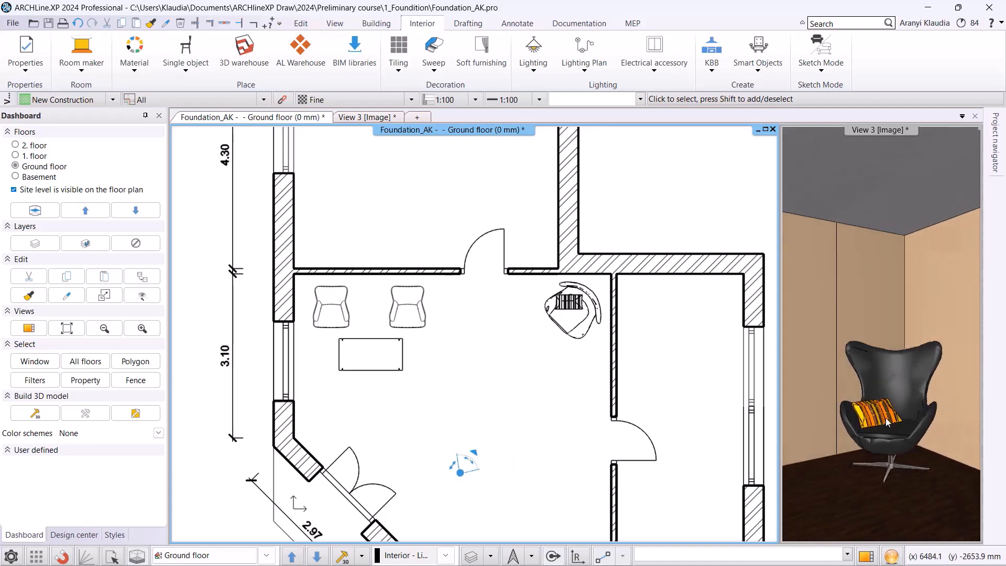
Open the armchair with the striped pillow in Sketch Mode for editing as separate components.
{"action": "left_click", "coordinate": [560, 330]}
{"action": "left_click", "coordinate": [820, 58]}
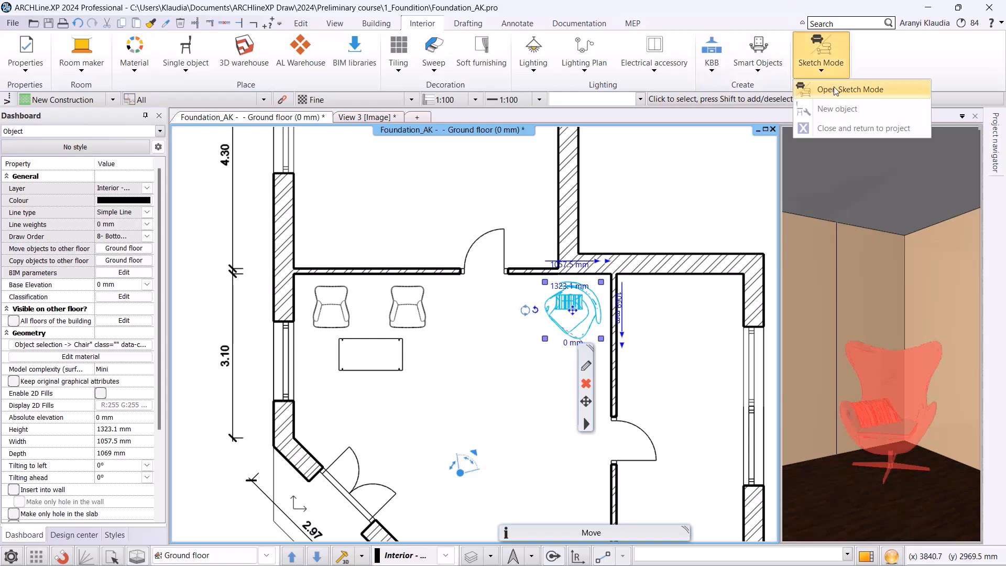
{"action": "left_click", "coordinate": [835, 91]}
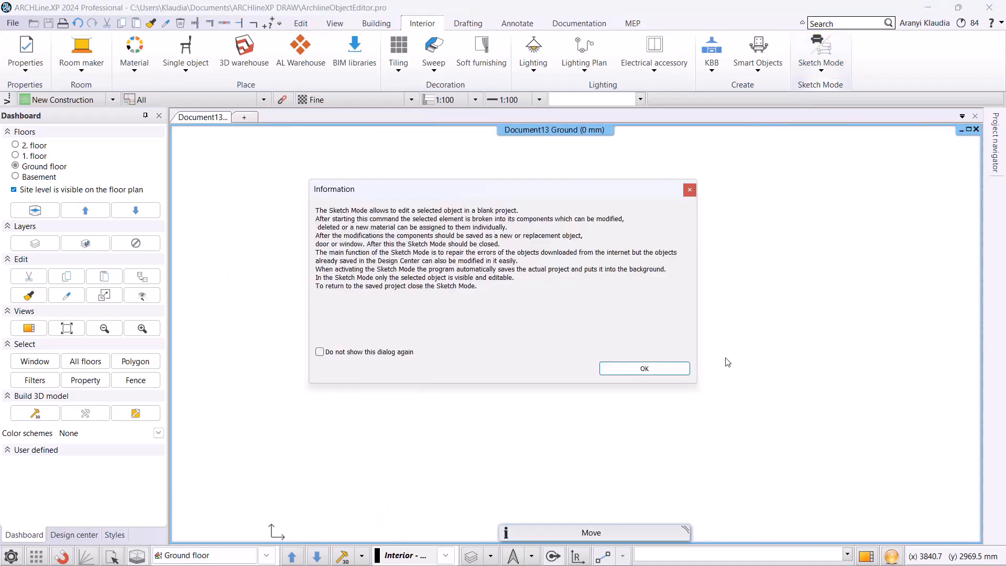
{"action": "left_click", "coordinate": [662, 370]}
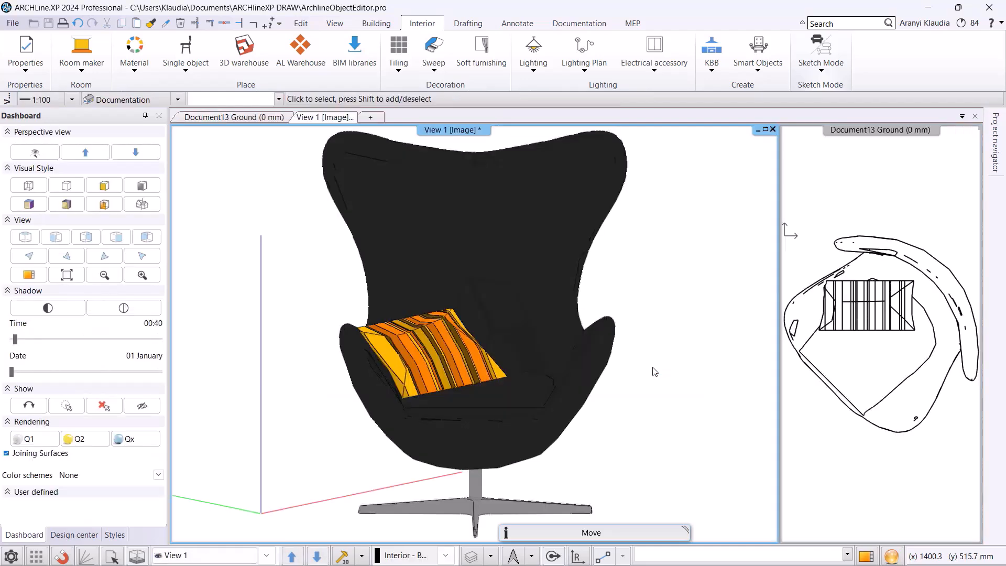
Move the striped pillow along its axis off the seat so that it lies clear of the chair.
{"action": "scroll", "coordinate": [463, 356], "scroll_direction": "down", "scroll_amount": 2}
{"action": "left_click", "coordinate": [463, 357]}
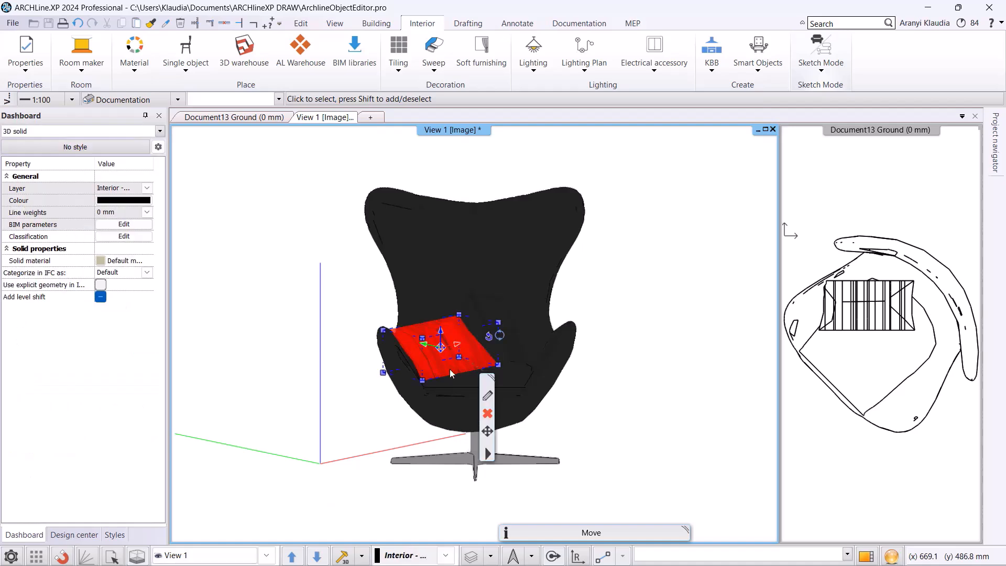
{"action": "left_click", "coordinate": [433, 345]}
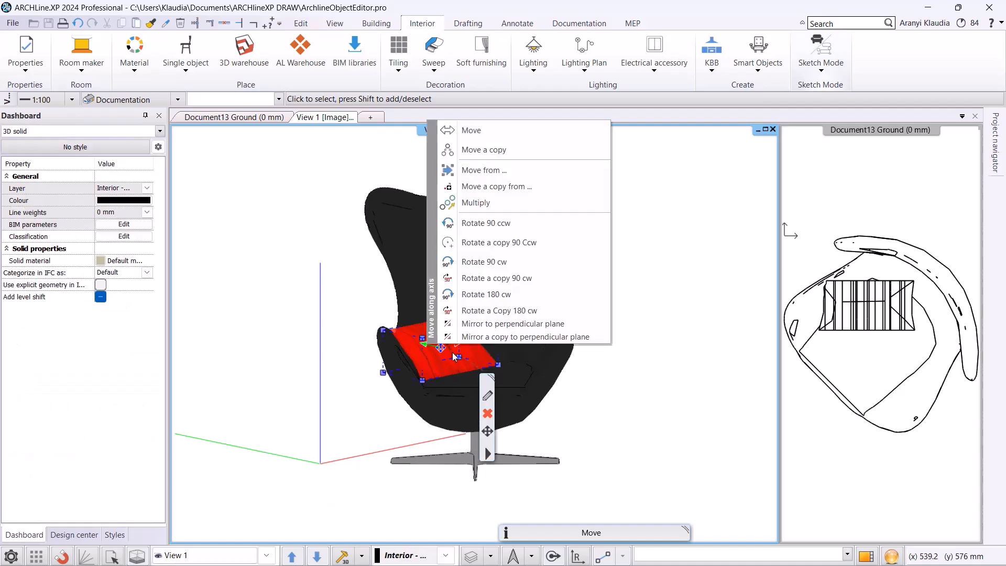
{"action": "left_click", "coordinate": [582, 130]}
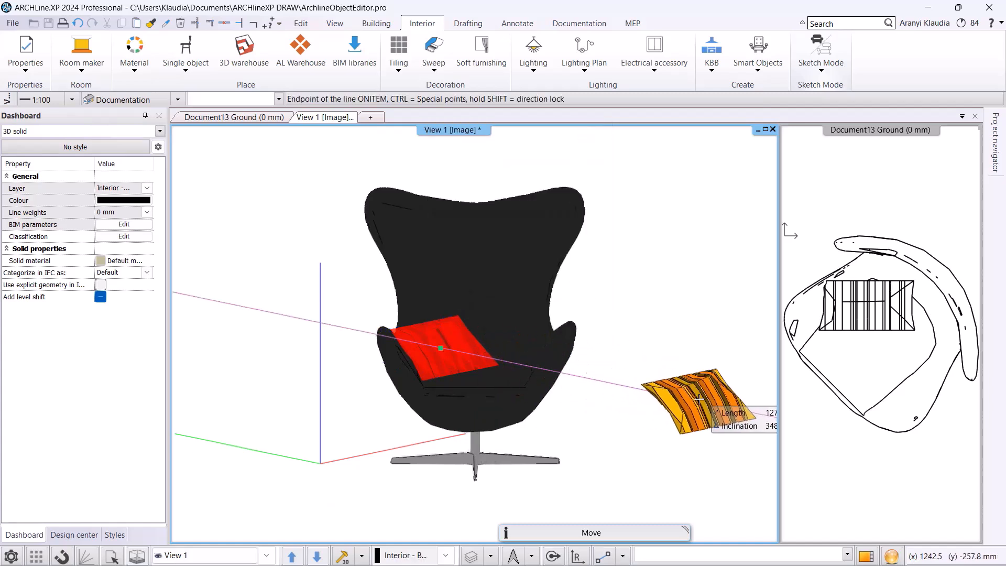
{"action": "left_click", "coordinate": [700, 402]}
Start a new object from the chair's parts without the pillow, using one-by-one selection and a reference point on the chair.
{"action": "left_click", "coordinate": [651, 445]}
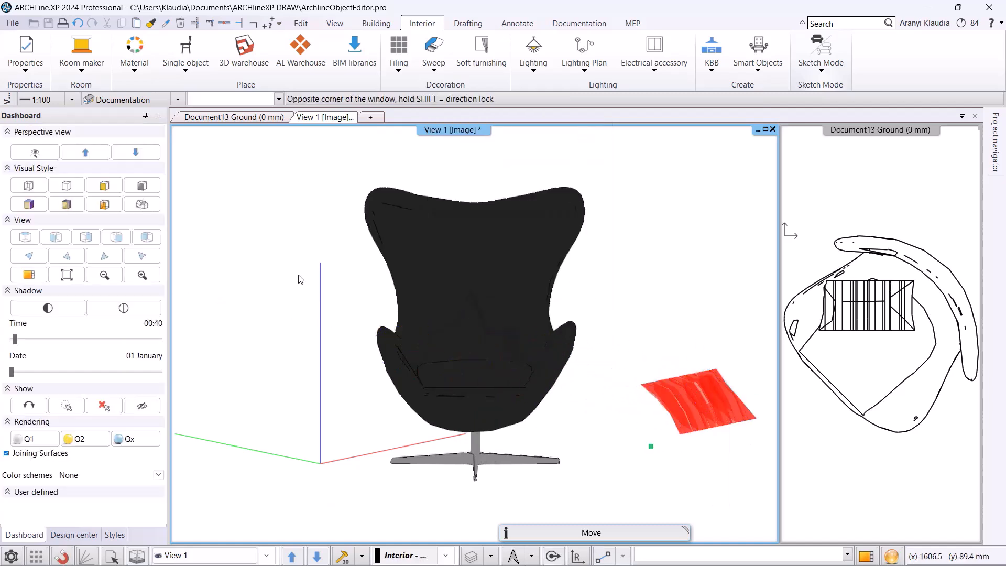
{"action": "left_click", "coordinate": [341, 164]}
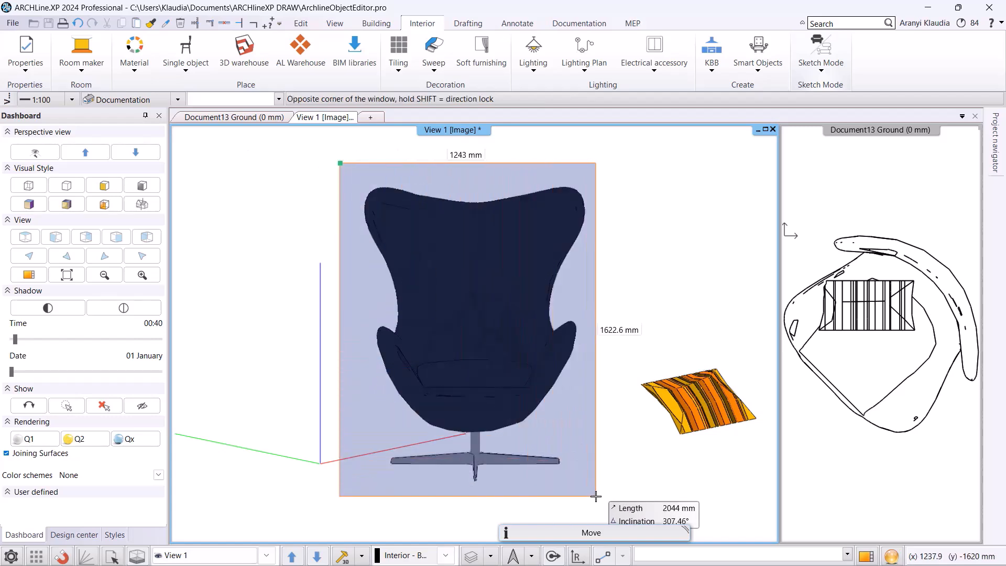
{"action": "left_click", "coordinate": [593, 496]}
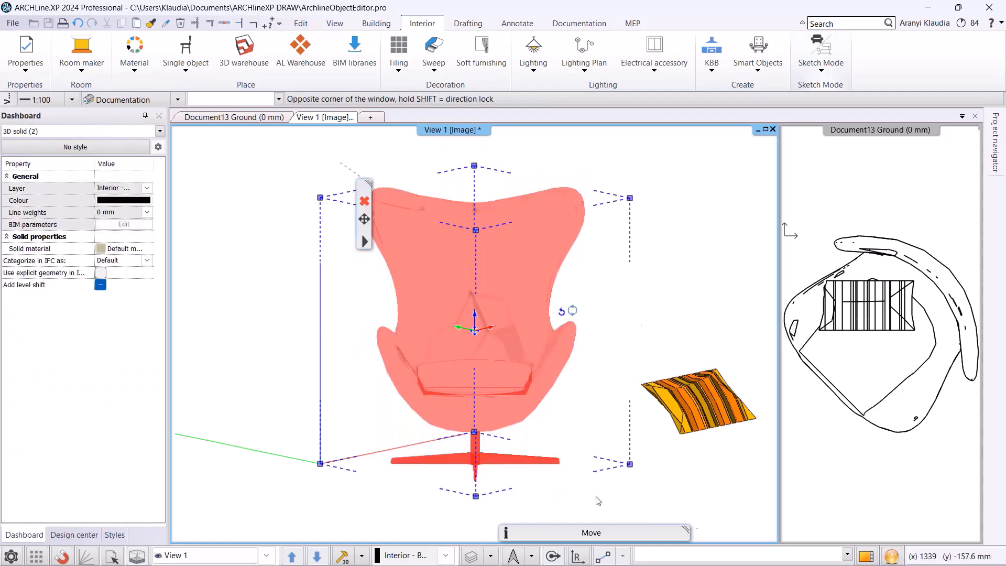
{"action": "left_click", "coordinate": [821, 68]}
{"action": "left_click", "coordinate": [844, 108]}
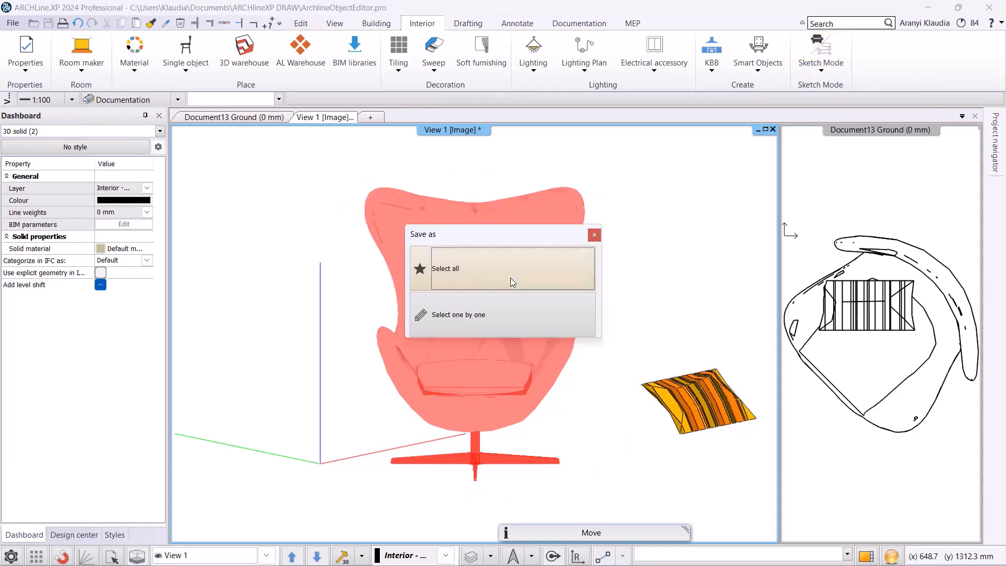
{"action": "left_click", "coordinate": [479, 318]}
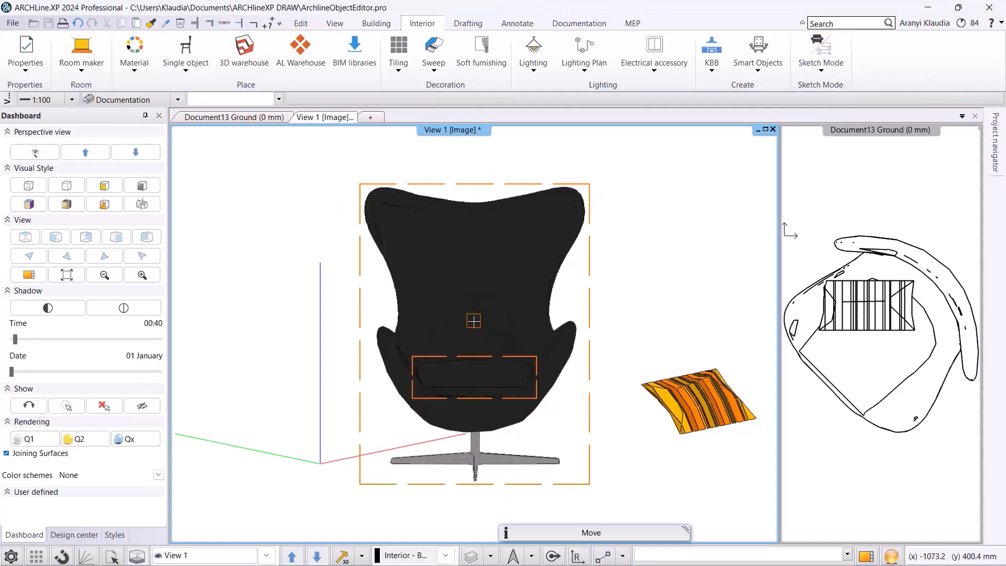
{"action": "left_click", "coordinate": [473, 321]}
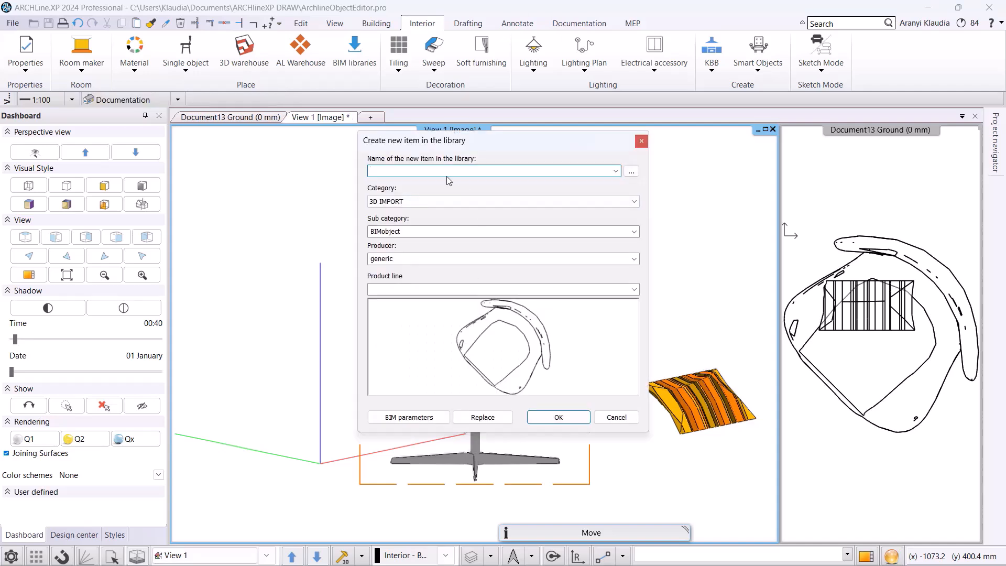
Save the chair in the library as armchair under category LIVING ROOM, sub category Armchairs, and stay in Sketch Mode.
{"action": "type", "text": "armchair"}
{"action": "left_click", "coordinate": [541, 203]}
{"action": "left_click", "coordinate": [550, 319]}
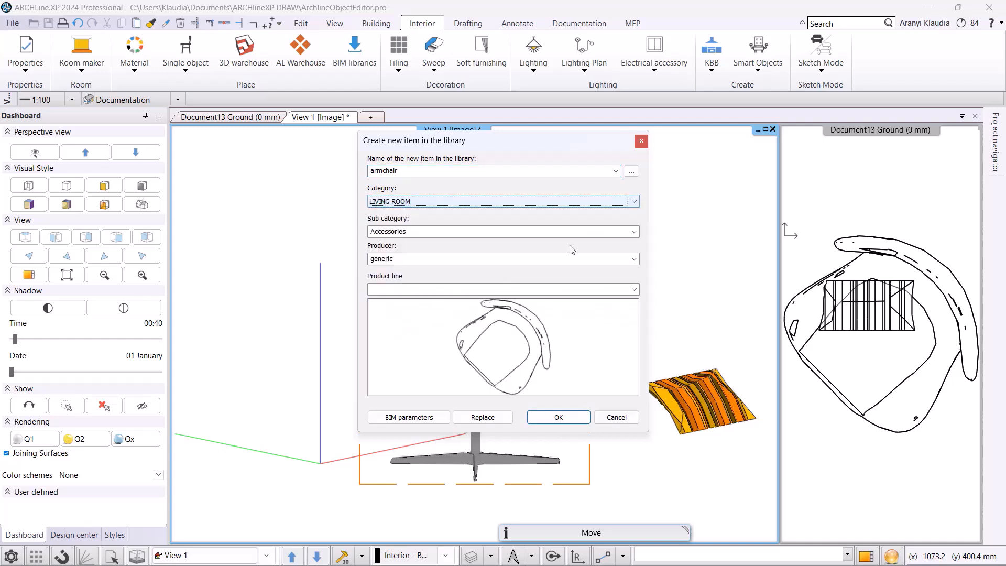
{"action": "left_click", "coordinate": [633, 232]}
{"action": "left_click", "coordinate": [464, 254]}
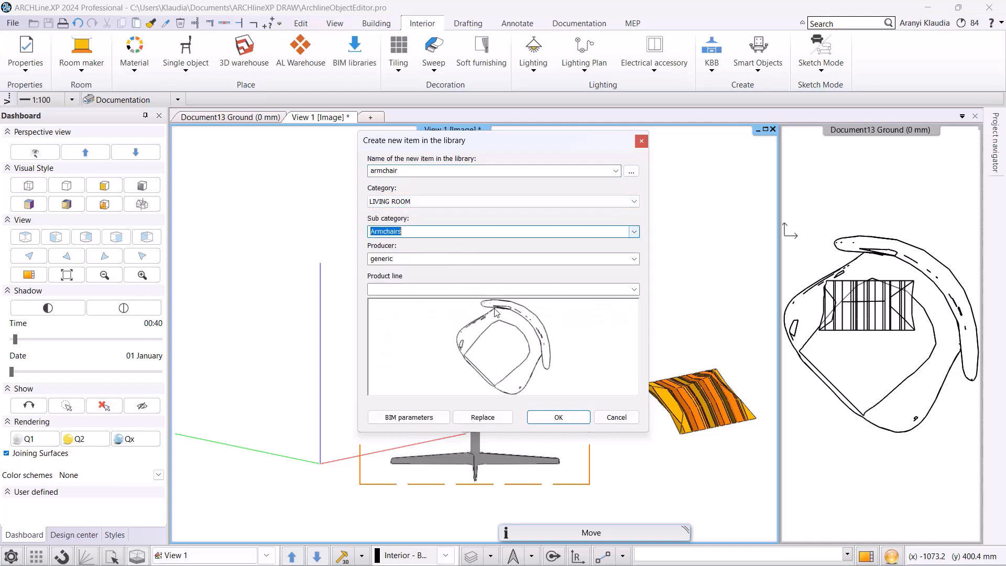
{"action": "left_click", "coordinate": [565, 418]}
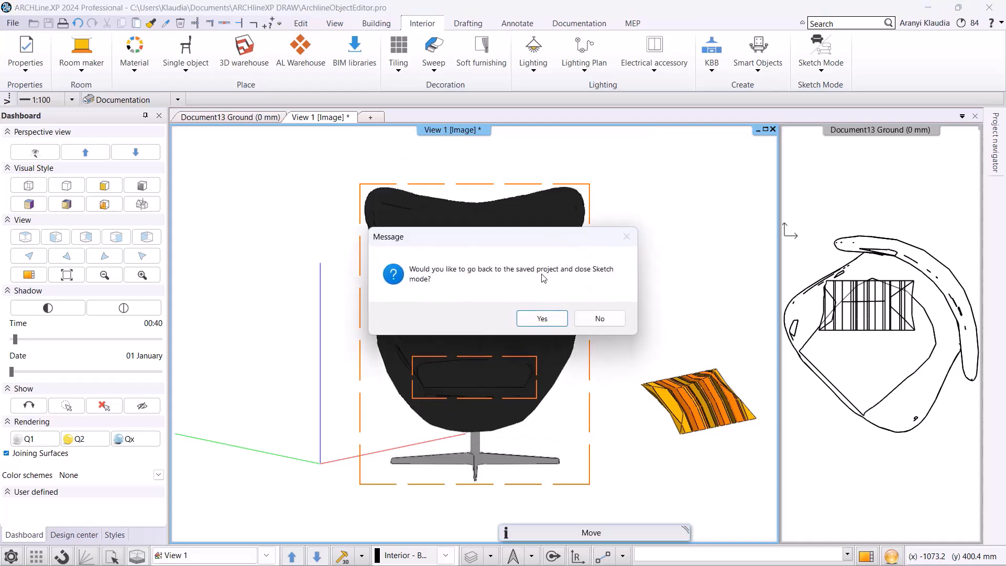
{"action": "left_click", "coordinate": [620, 325]}
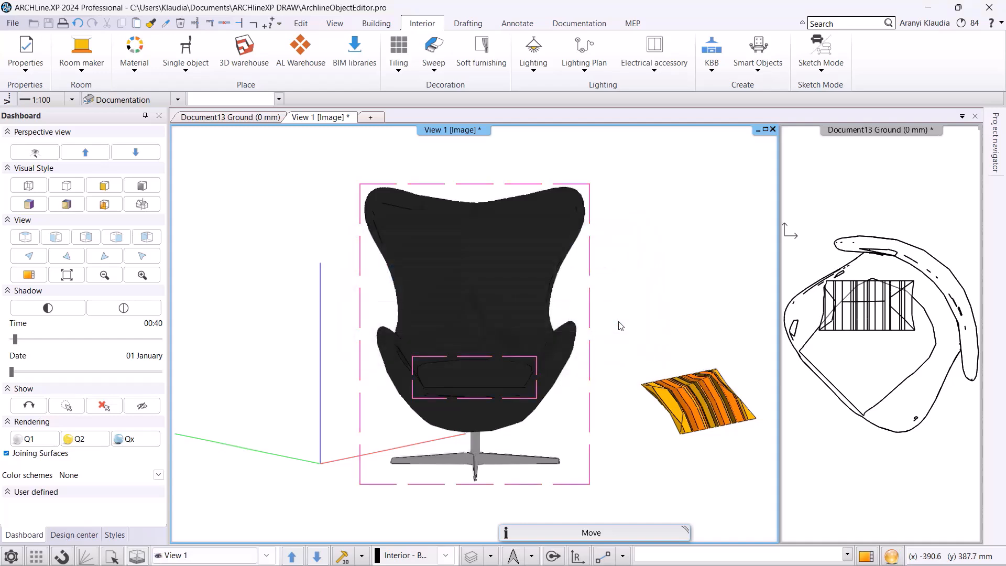
Save the striped pillow as a new library item named Pillow, then close Sketch Mode and return to the project.
{"action": "middle_click_drag", "start_coordinate": [693, 358], "coordinate": [540, 351]}
{"action": "left_click_drag", "start_coordinate": [465, 321], "coordinate": [666, 486]}
{"action": "left_click", "coordinate": [824, 64]}
{"action": "left_click", "coordinate": [861, 110]}
{"action": "left_click", "coordinate": [506, 315]}
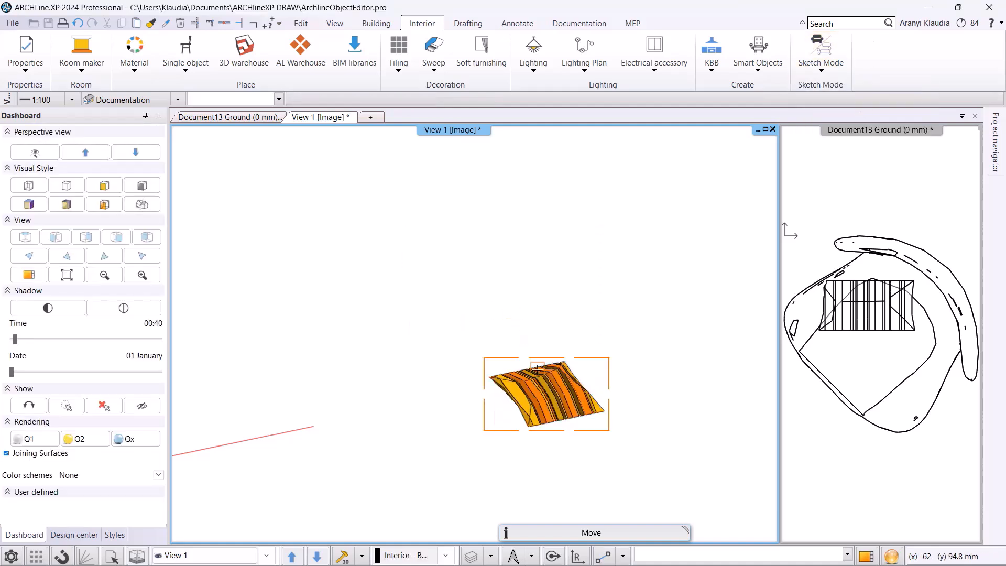
{"action": "left_click", "coordinate": [531, 374]}
{"action": "type", "text": "Pillow"}
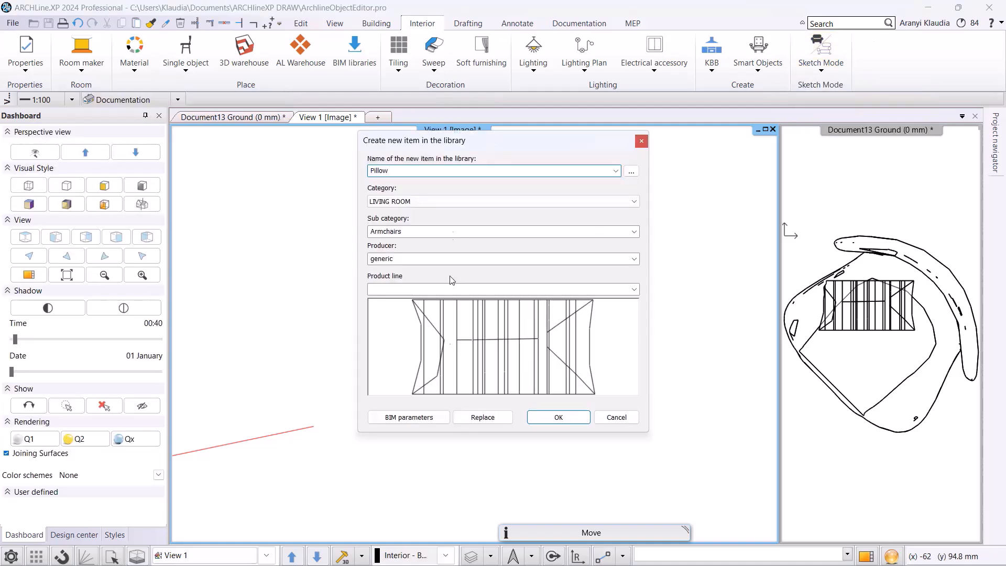
{"action": "left_click", "coordinate": [584, 417]}
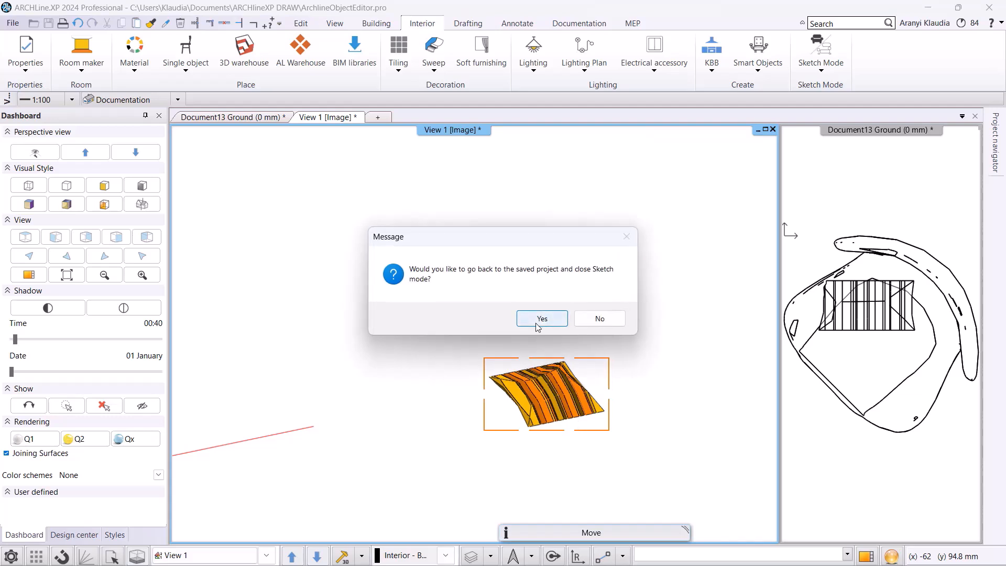
{"action": "left_click", "coordinate": [542, 319]}
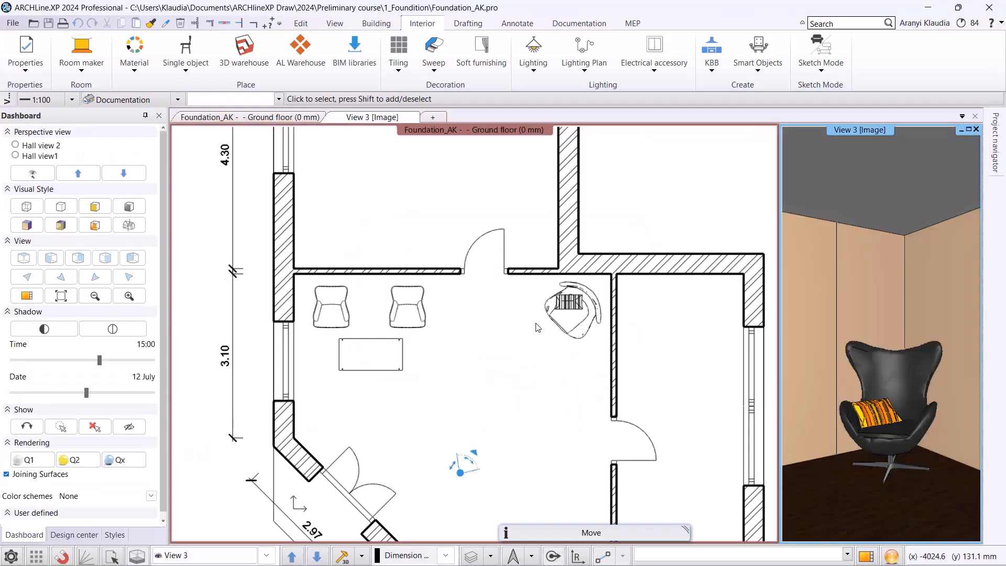
Delete the original armchair with the striped pillow from the hall corner.
{"action": "left_click", "coordinate": [576, 335]}
{"action": "key", "text": "Delete"}
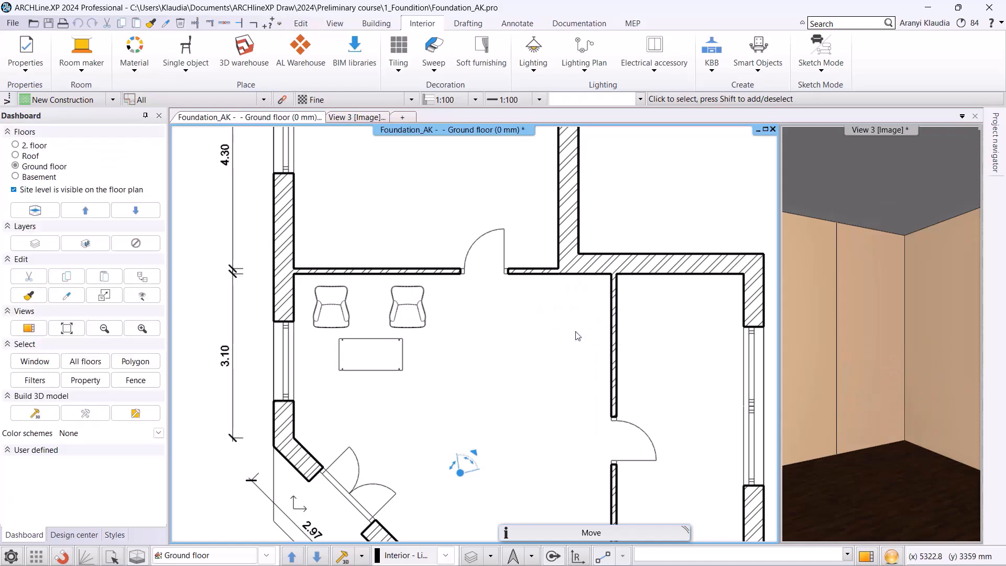
Place the saved armchair from the library's LIVING ROOM armchairs in the hall corner and delete it again.
{"action": "left_click", "coordinate": [74, 534]}
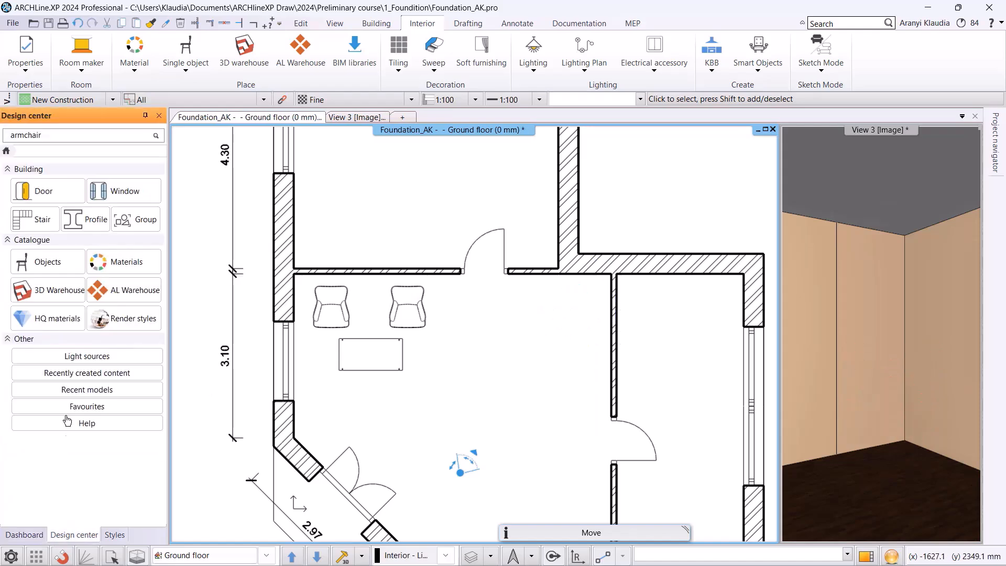
{"action": "left_click", "coordinate": [68, 269]}
{"action": "left_click", "coordinate": [50, 425]}
{"action": "left_click", "coordinate": [51, 461]}
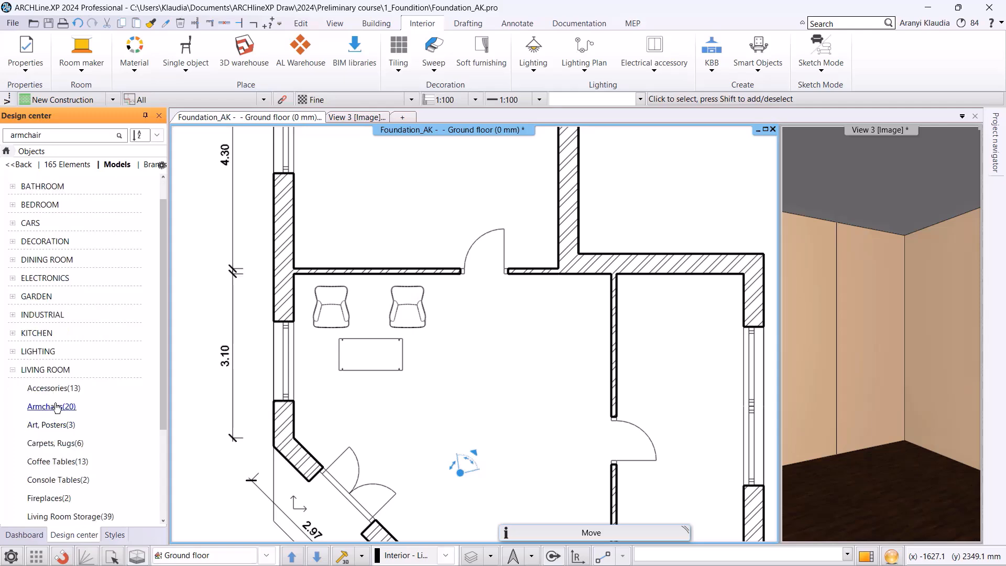
{"action": "left_click_drag", "start_coordinate": [121, 262], "coordinate": [535, 289]}
{"action": "left_click", "coordinate": [535, 289]}
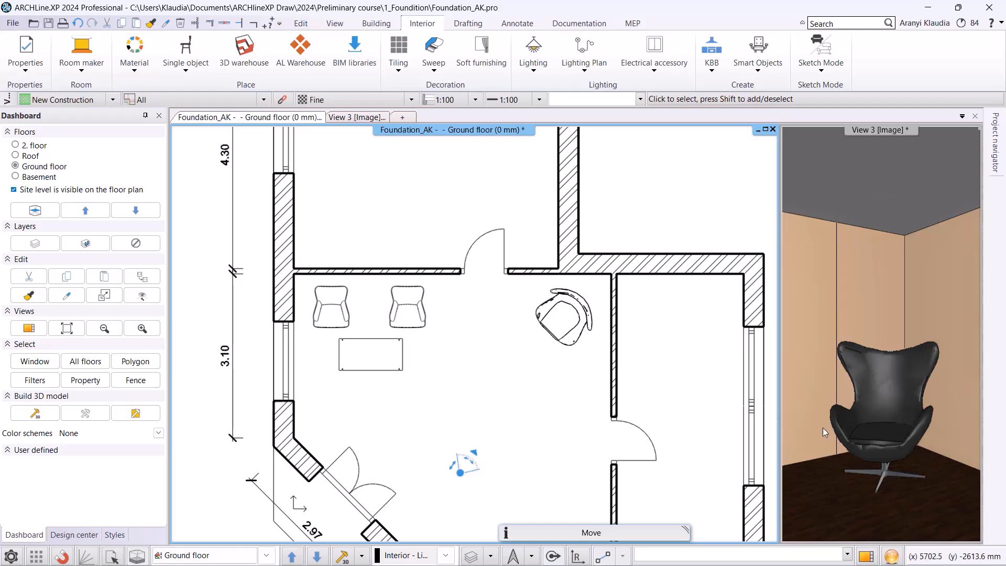
{"action": "left_click", "coordinate": [552, 326]}
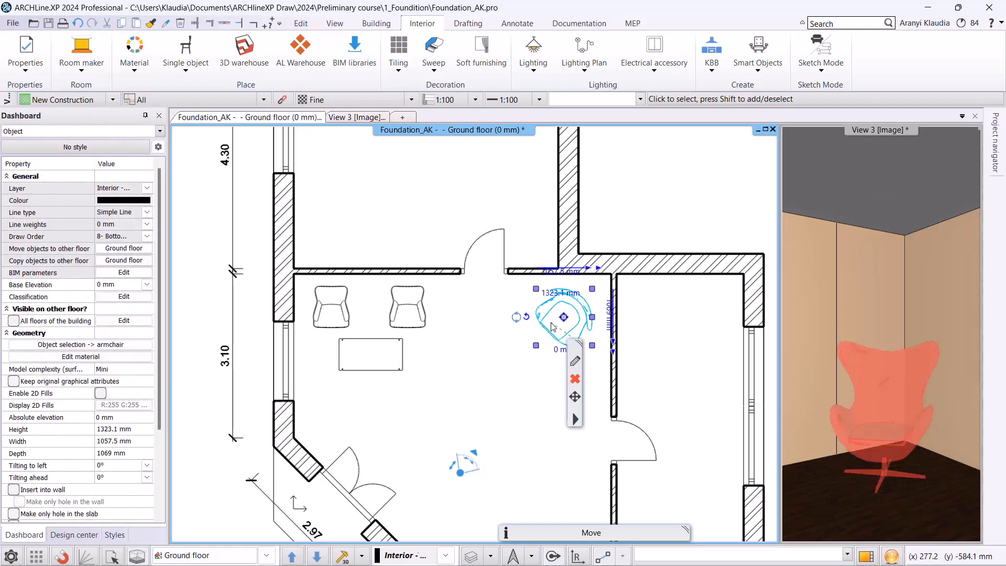
{"action": "key", "text": "Delete"}
Open the Layer Manager and look through the list of all layers.
{"action": "scroll", "coordinate": [553, 326], "scroll_direction": "down", "scroll_amount": 3}
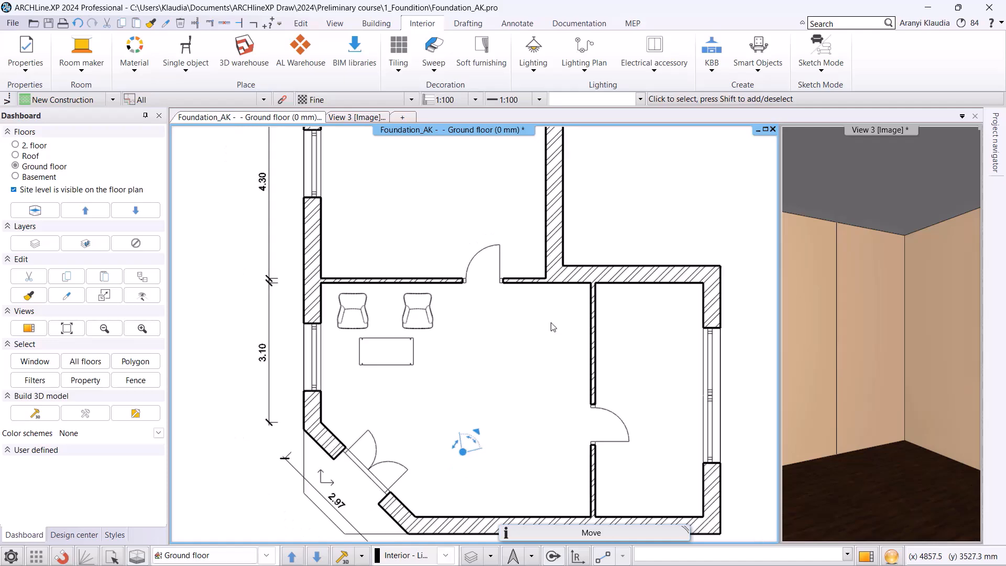
{"action": "middle_click_drag", "start_coordinate": [529, 329], "coordinate": [522, 339]}
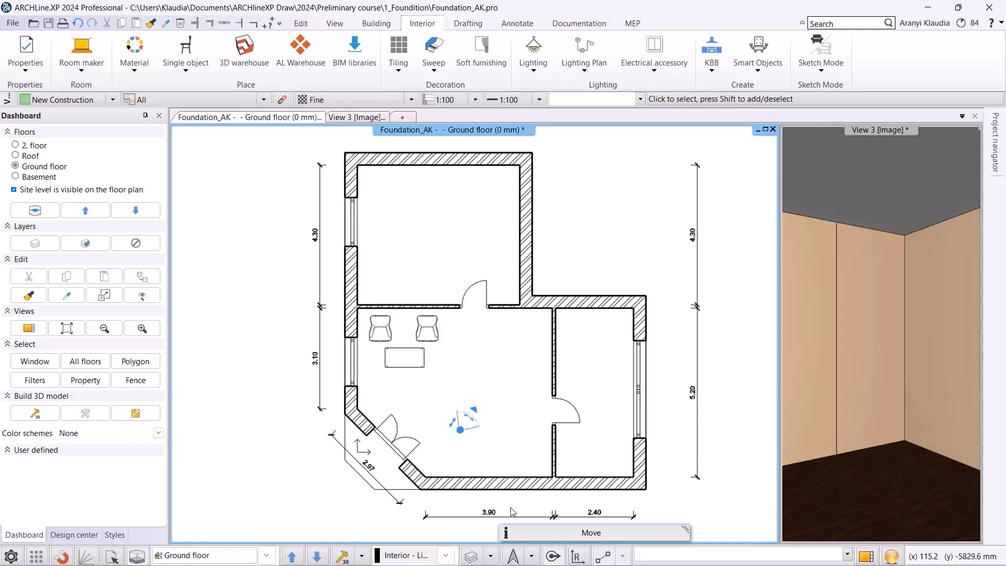
{"action": "left_click", "coordinate": [490, 556]}
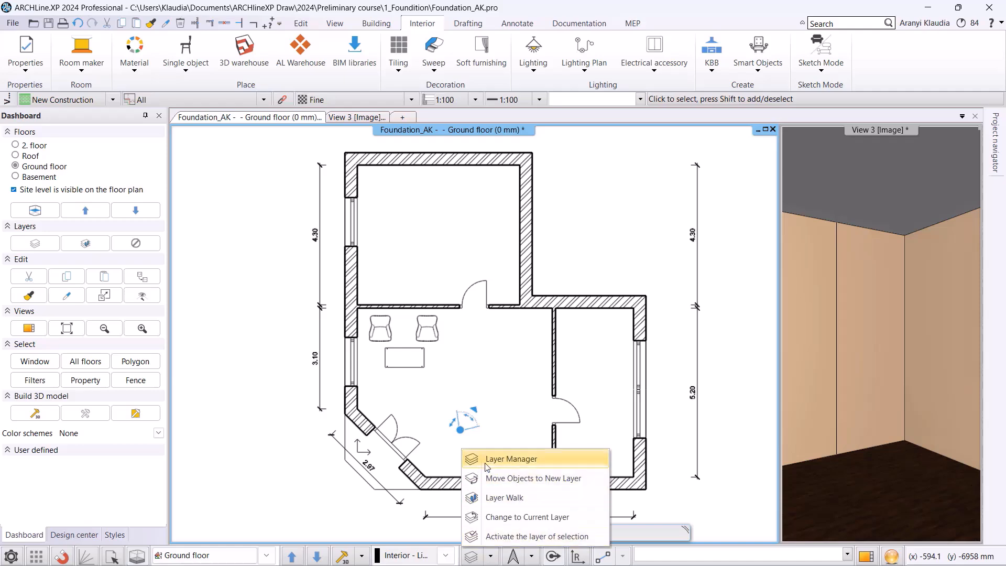
{"action": "left_click", "coordinate": [485, 463]}
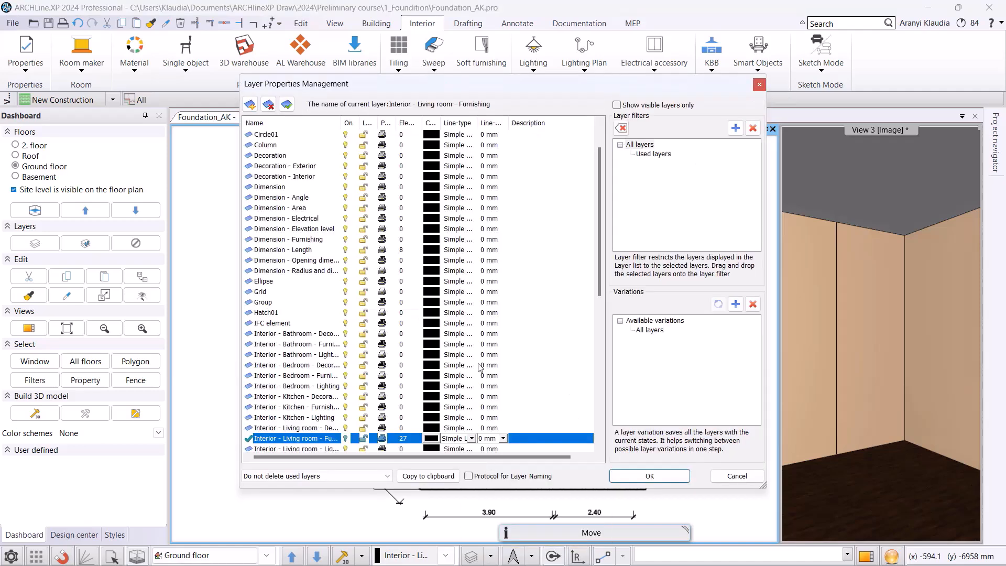
{"action": "left_click", "coordinate": [640, 145]}
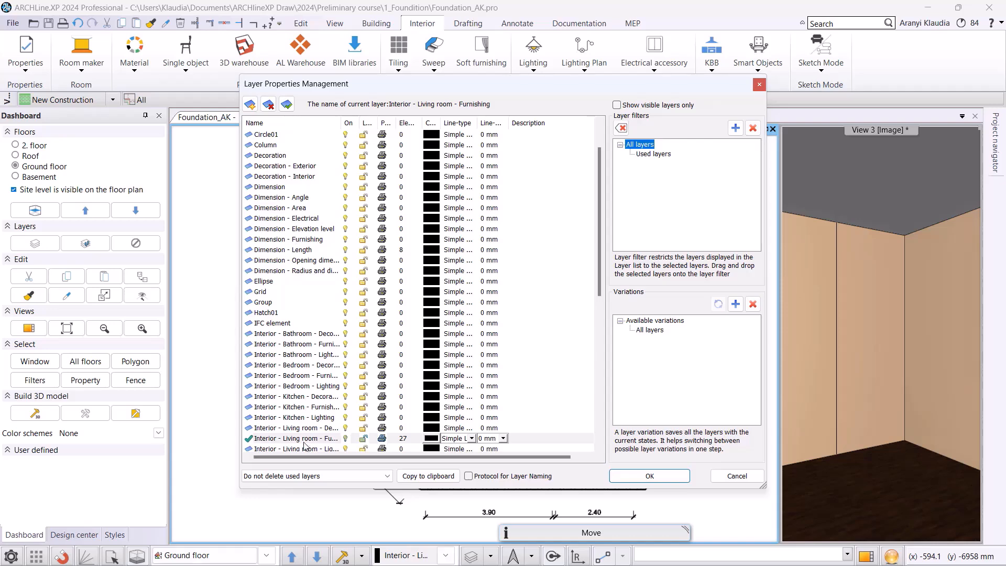
{"action": "scroll", "coordinate": [305, 446], "scroll_direction": "down", "scroll_amount": 9}
{"action": "scroll", "coordinate": [305, 450], "scroll_direction": "up", "scroll_amount": 11}
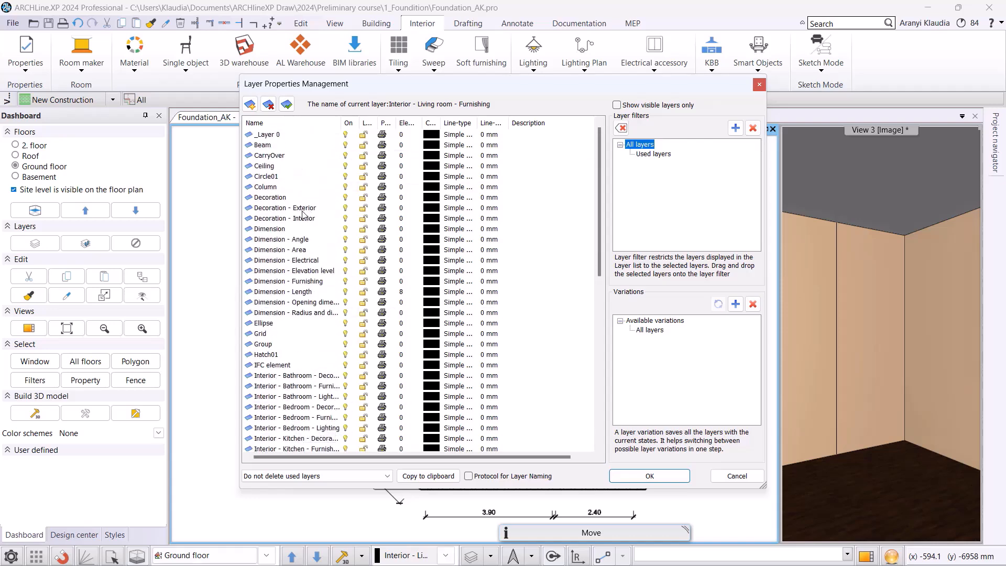
Widen the Name column of the layer list so the full layer names fit.
{"action": "scroll", "coordinate": [299, 304], "scroll_direction": "down", "scroll_amount": 2}
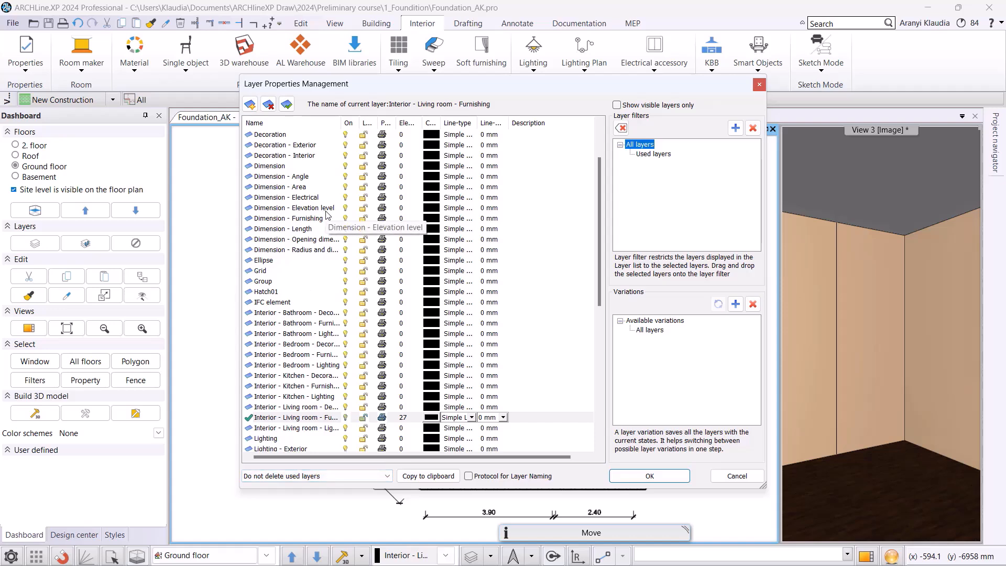
{"action": "scroll", "coordinate": [326, 214], "scroll_direction": "down", "scroll_amount": 1}
{"action": "left_click_drag", "start_coordinate": [341, 123], "coordinate": [379, 122]}
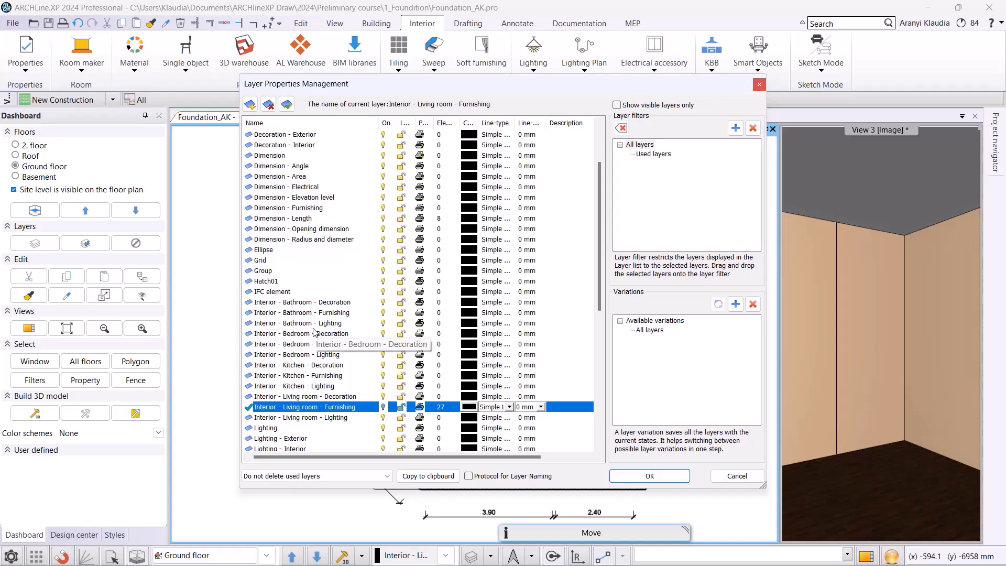
Add a new layer and name it Interior - Hall - Furnishing 1, based on the bathroom furnishing layer's name.
{"action": "left_click", "coordinate": [249, 104]}
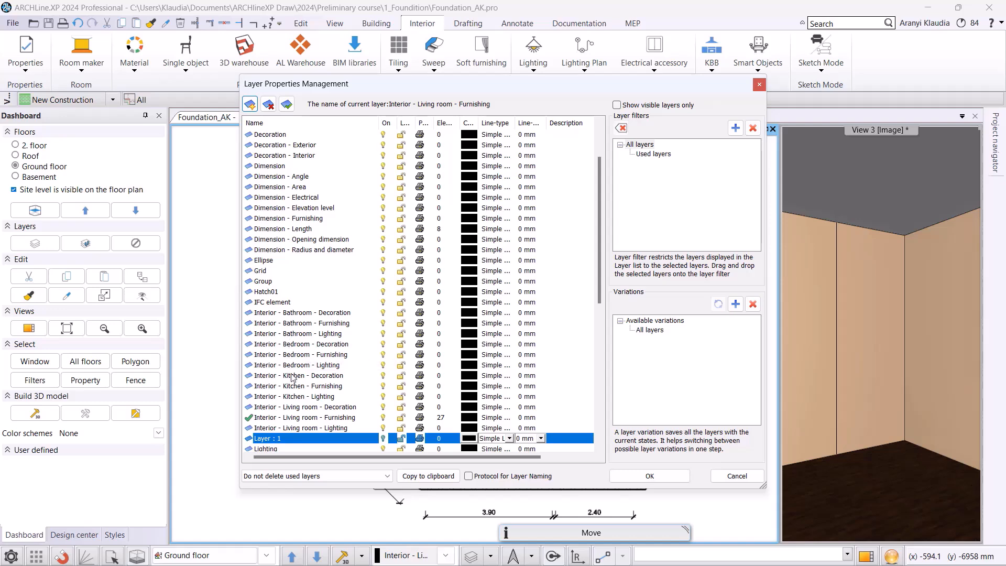
{"action": "double_click", "coordinate": [306, 322]}
{"action": "key", "text": "ctrl+c"}
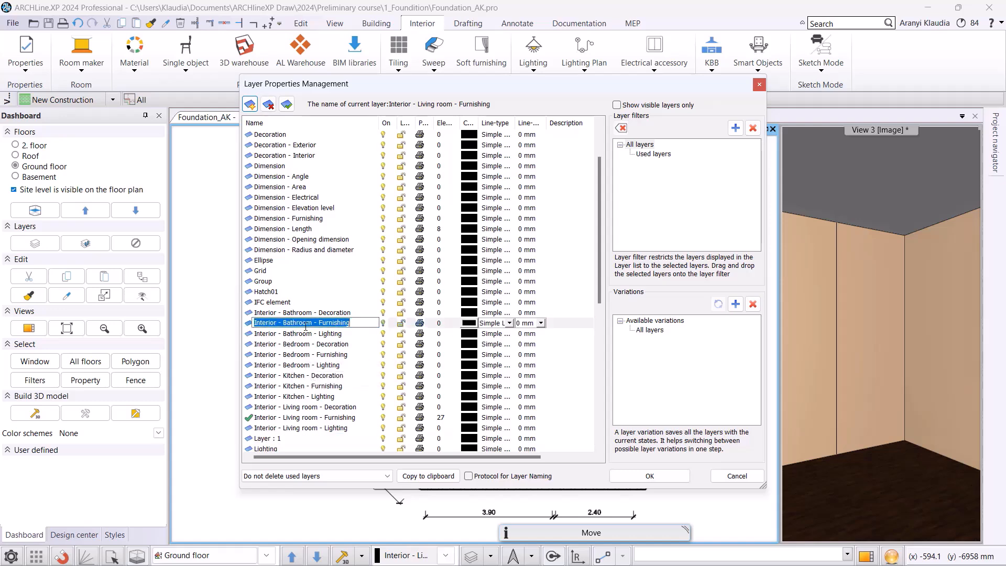
{"action": "double_click", "coordinate": [269, 439]}
{"action": "key", "text": "ctrl+v"}
{"action": "type", "text": "Hall"}
{"action": "left_click", "coordinate": [346, 439]}
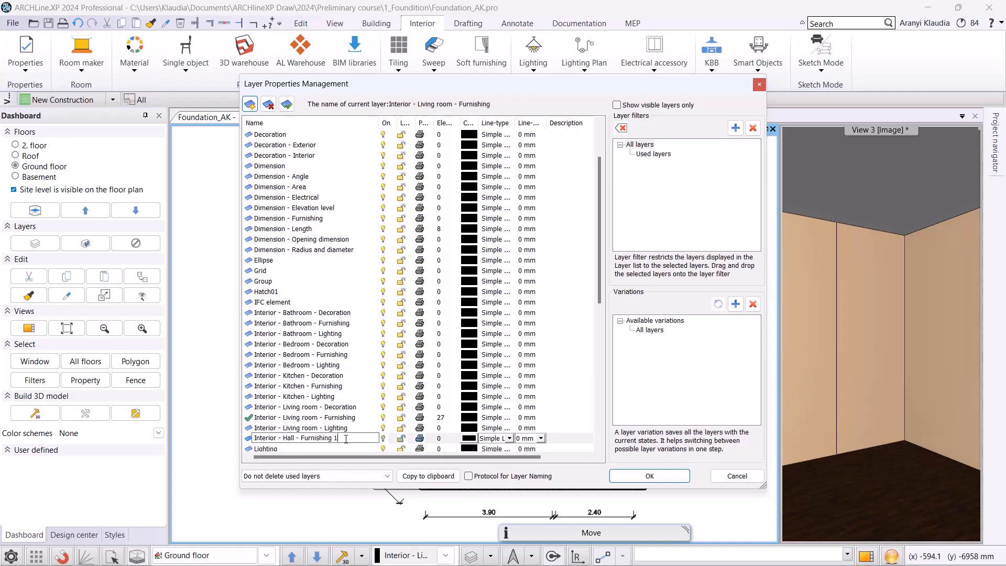
{"action": "type", "text": "1"}
{"action": "key", "text": "Return"}
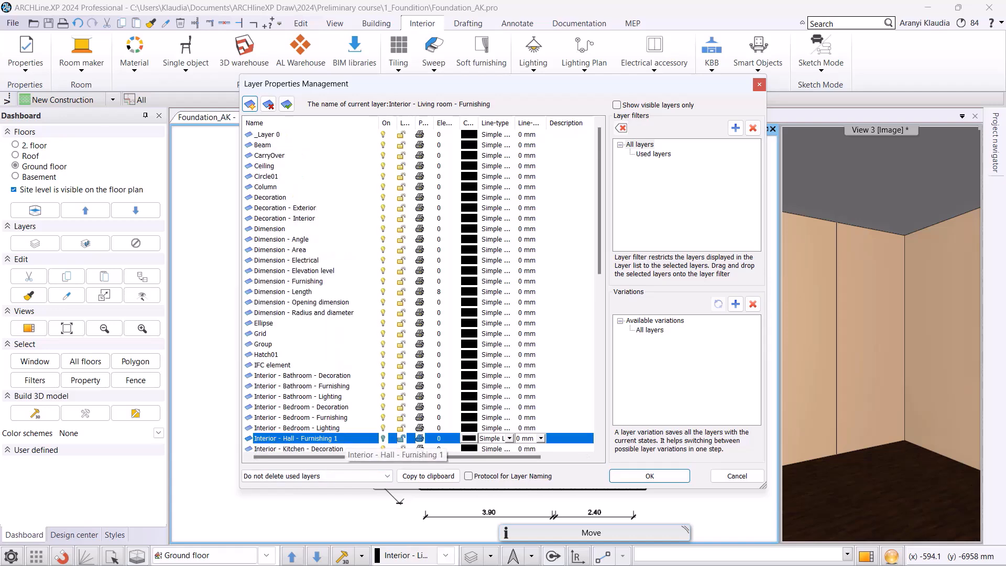
Add a second layer named Interior - Hall - Furnishing 2 from the copied name and accept the layer changes.
{"action": "left_click", "coordinate": [292, 438]}
{"action": "key", "text": "ctrl+c"}
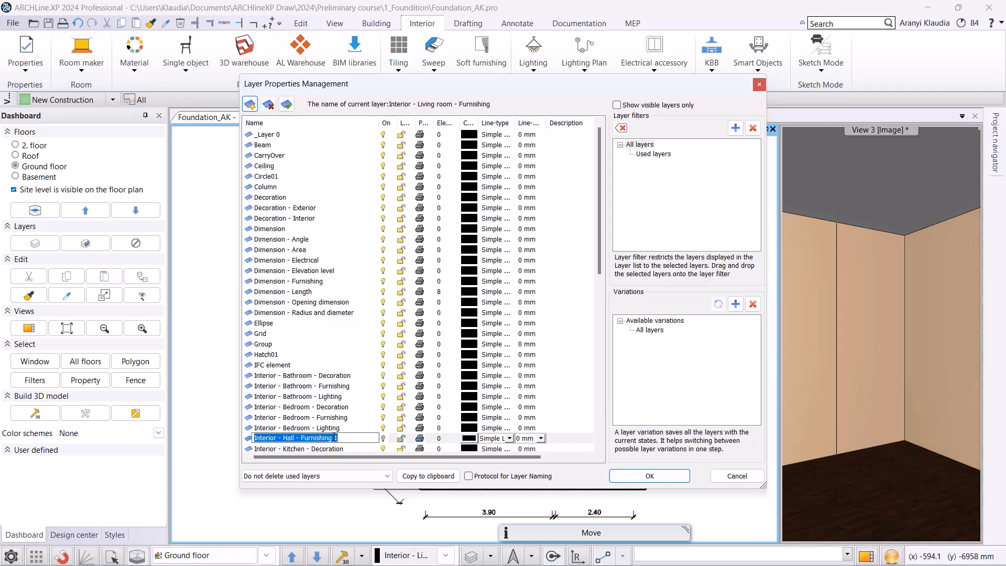
{"action": "left_click", "coordinate": [255, 105]}
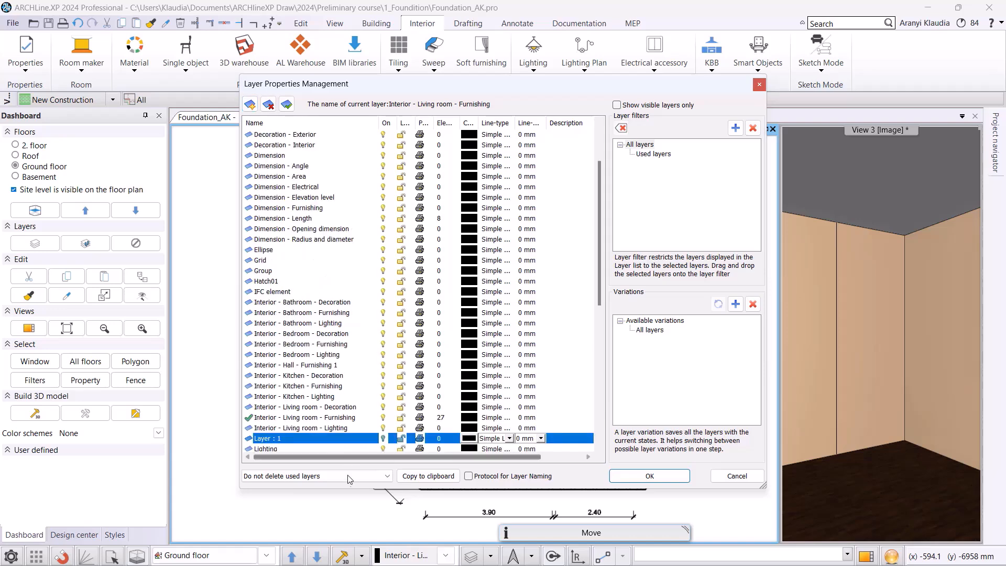
{"action": "left_click", "coordinate": [290, 439]}
{"action": "left_click_drag", "start_coordinate": [282, 438], "coordinate": [212, 443]}
{"action": "key", "text": "ctrl+v"}
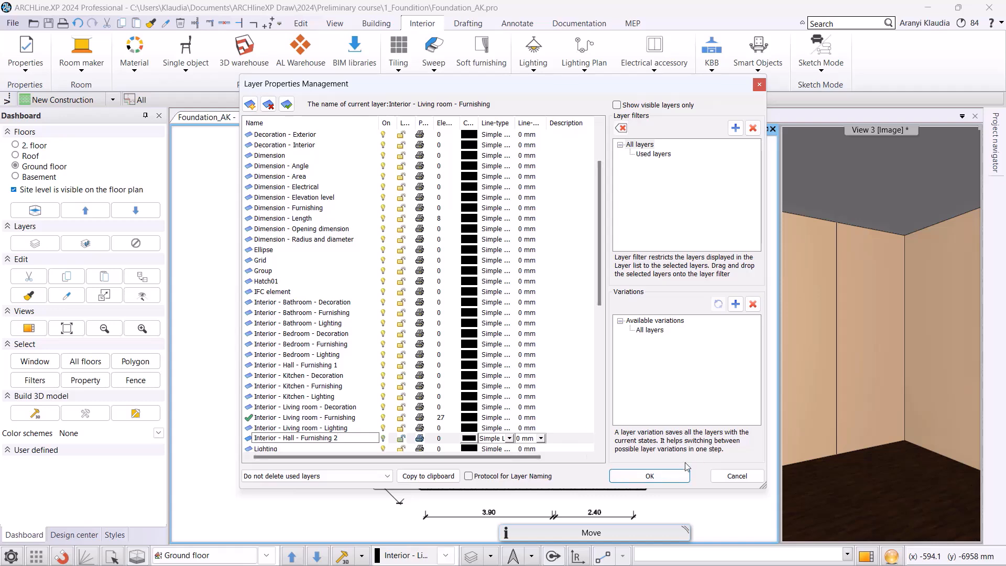
{"action": "left_click", "coordinate": [676, 476]}
{"action": "left_click", "coordinate": [668, 476]}
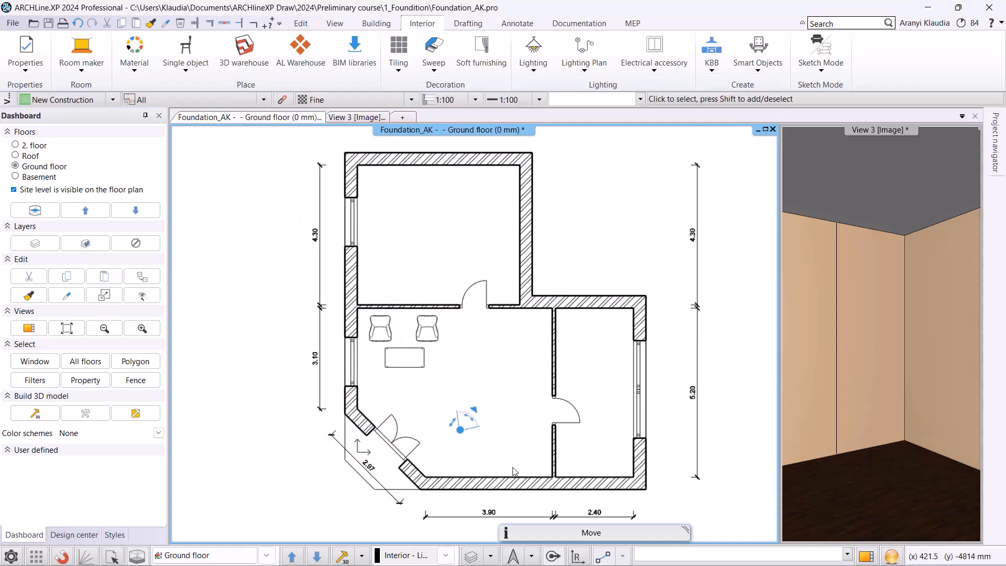
Switch the 3D view to the saved Hall view1 perspective and reactivate the ground floor plan.
{"action": "left_click", "coordinate": [838, 461]}
{"action": "left_click", "coordinate": [209, 555]}
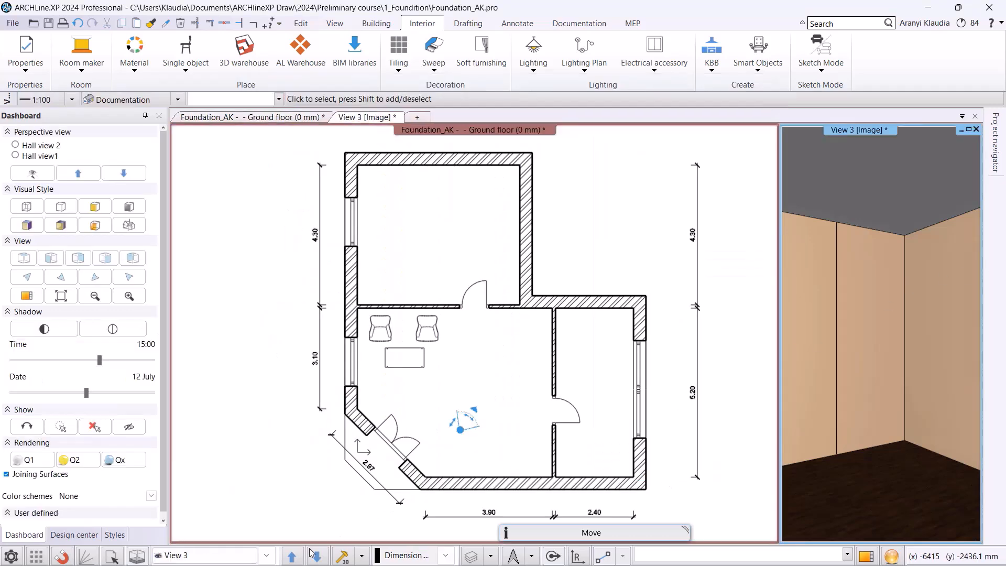
{"action": "left_click", "coordinate": [200, 531]}
{"action": "left_click", "coordinate": [662, 430]}
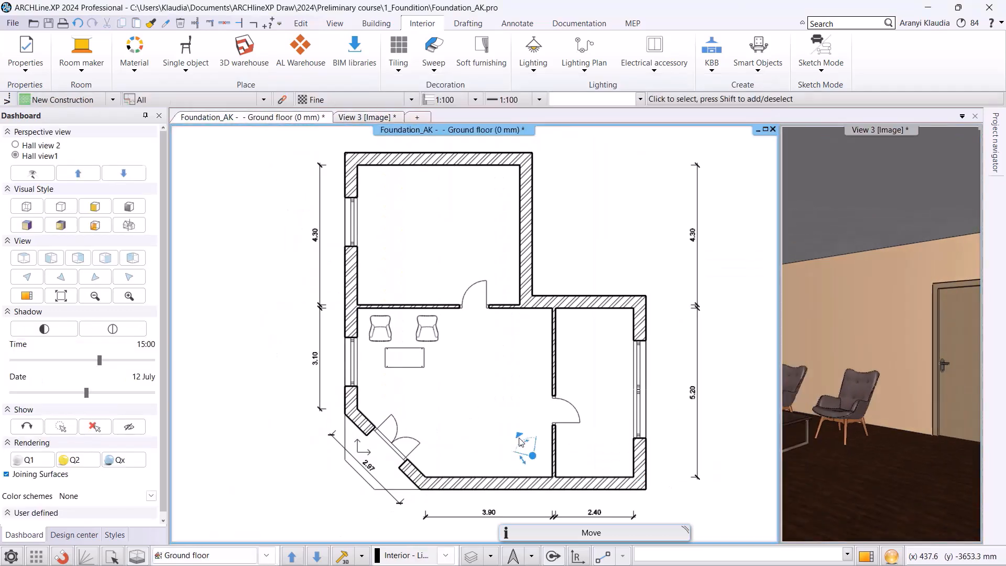
Select both armchairs and the coffee table in the hall and assign them to the Interior - Hall - Furnishing 1 layer.
{"action": "scroll", "coordinate": [398, 339], "scroll_direction": "up", "scroll_amount": 5}
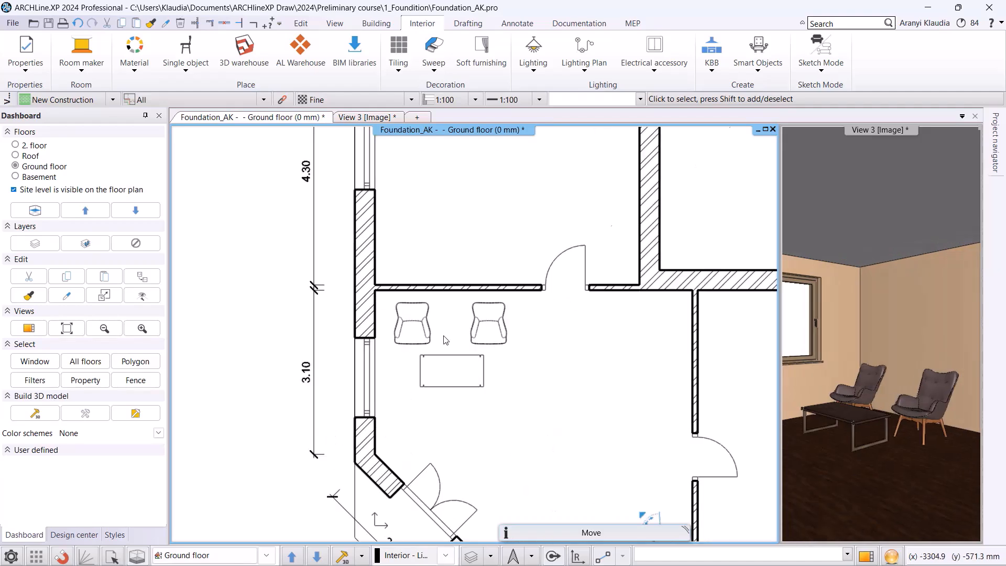
{"action": "left_click", "coordinate": [409, 314]}
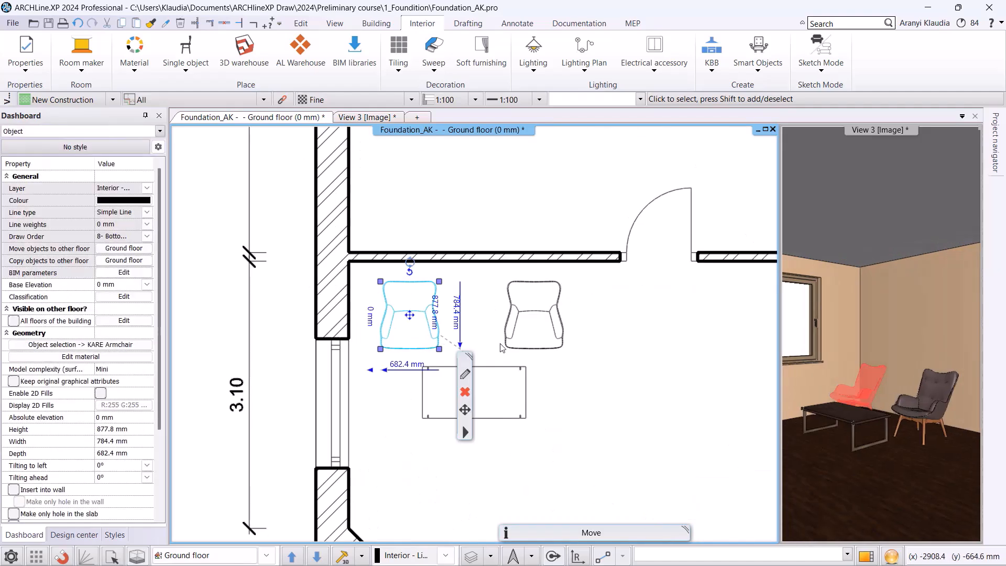
{"action": "left_click", "coordinate": [146, 187]}
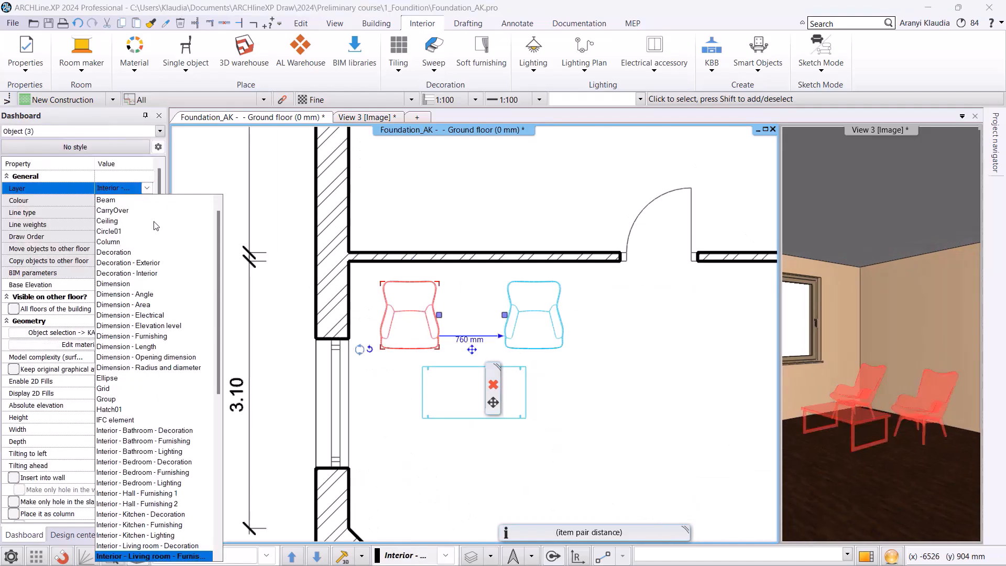
{"action": "left_click", "coordinate": [455, 559]}
{"action": "left_click", "coordinate": [453, 559]}
{"action": "left_click", "coordinate": [451, 558]}
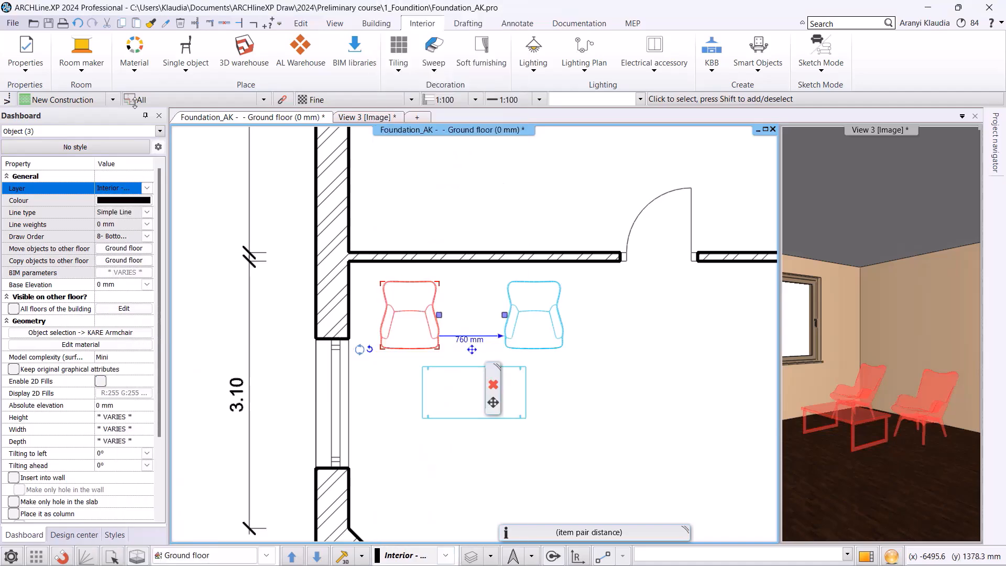
{"action": "left_click", "coordinate": [147, 189]}
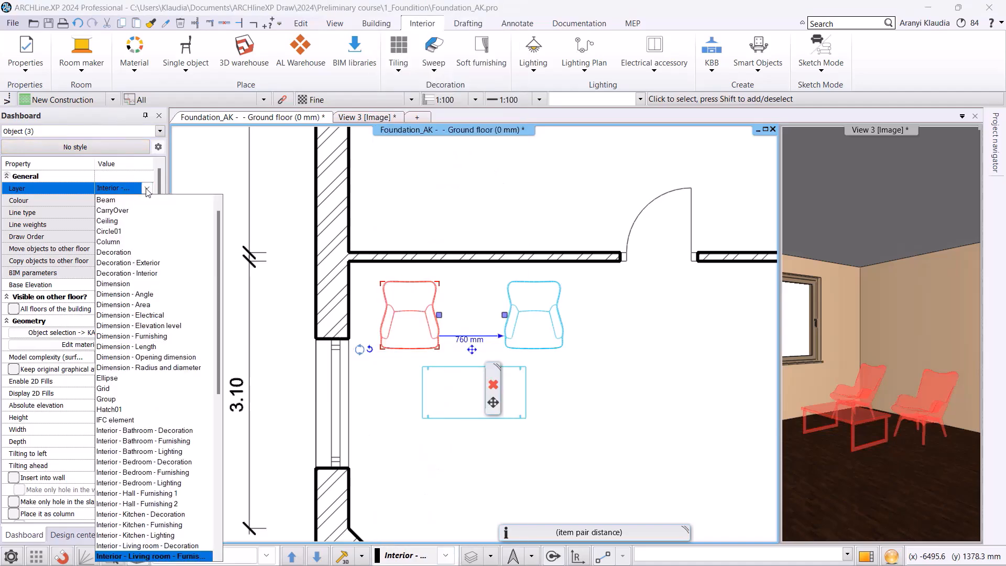
{"action": "scroll", "coordinate": [157, 424], "scroll_direction": "down", "scroll_amount": 1}
{"action": "left_click", "coordinate": [158, 464]}
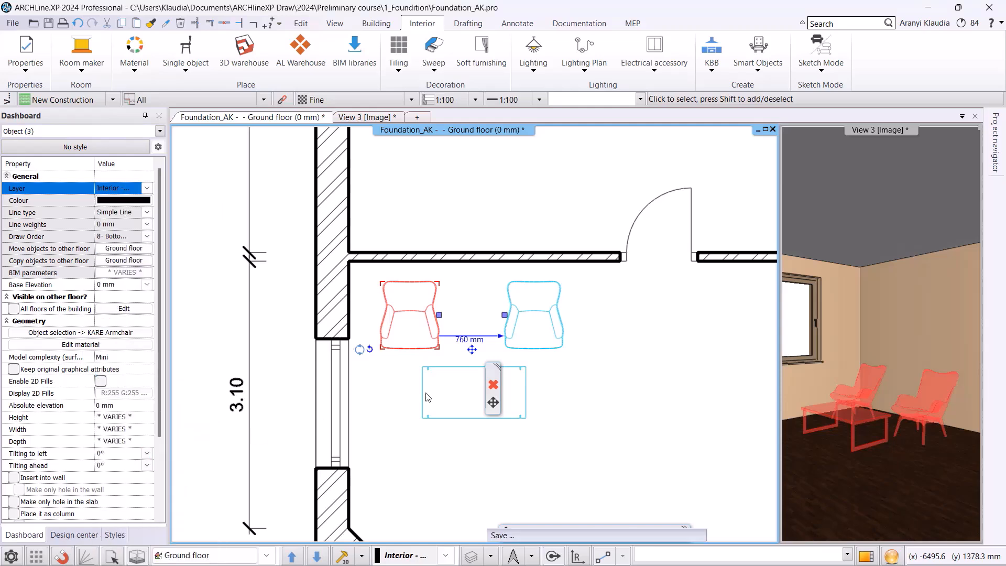
Check the layer property of the armchair nearest the window, widening the properties pane, and deselect the armchair.
{"action": "left_click", "coordinate": [407, 346]}
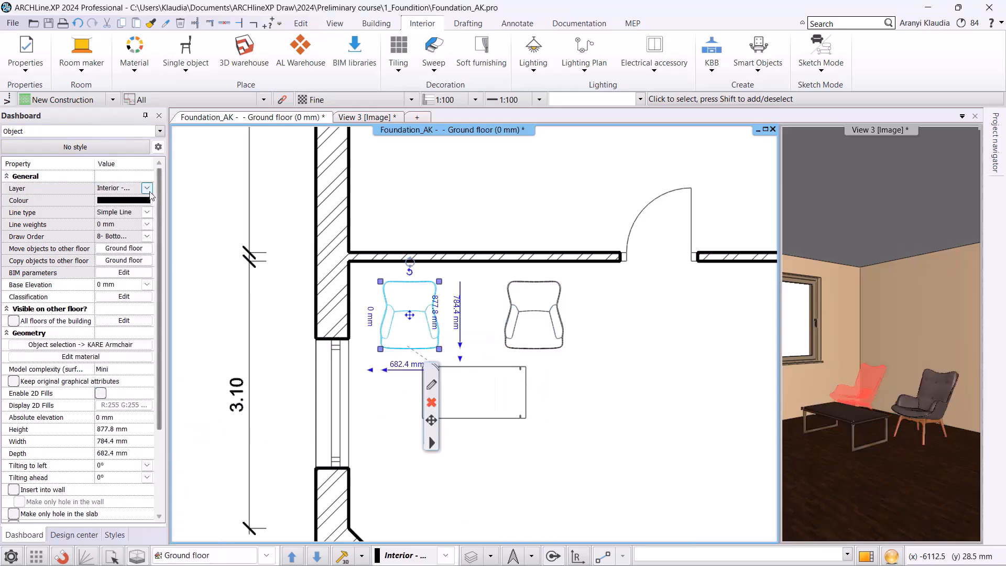
{"action": "mouse_move", "coordinate": [168, 119]}
{"action": "left_mouse_down"}
{"action": "mouse_move", "coordinate": [210, 118]}
{"action": "mouse_move", "coordinate": [174, 116]}
{"action": "left_mouse_up"}
{"action": "left_click", "coordinate": [394, 458]}
Turn off the Interior - Hall - Furnishing 1 layer in the Layer Manager and rebuild the 3D model.
{"action": "left_click", "coordinate": [490, 556]}
{"action": "left_click", "coordinate": [504, 454]}
{"action": "scroll", "coordinate": [349, 311], "scroll_direction": "down", "scroll_amount": 3}
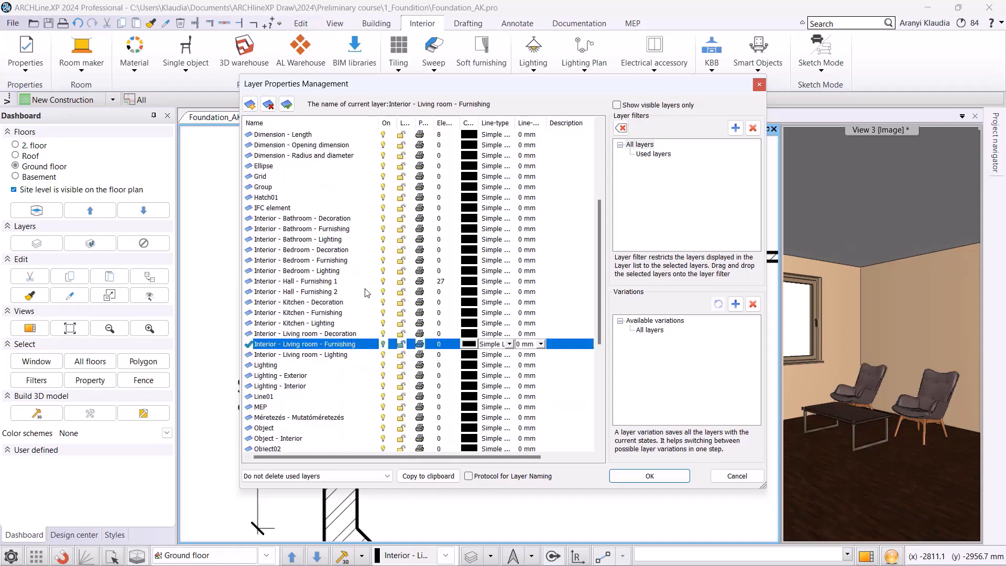
{"action": "left_click", "coordinate": [384, 282]}
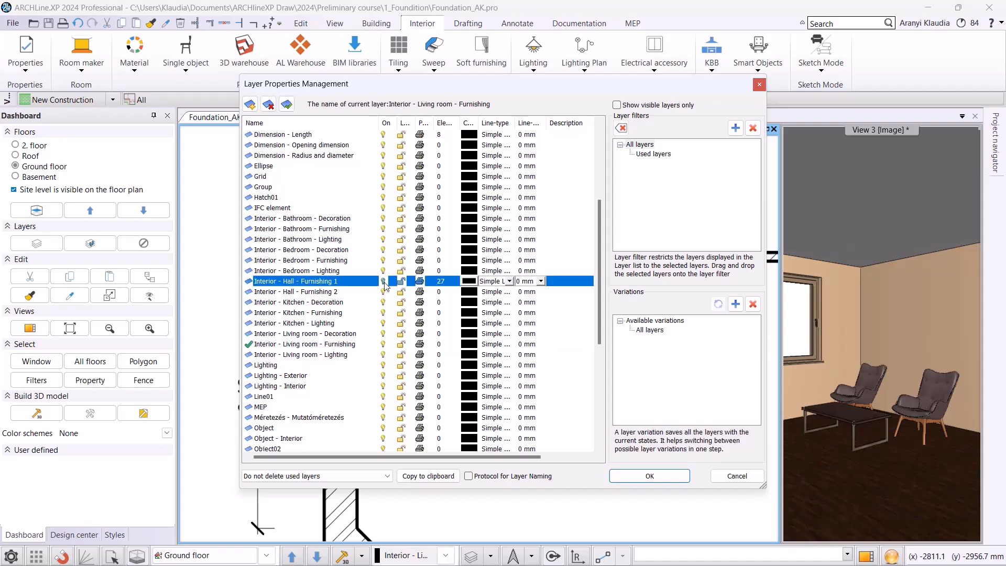
{"action": "left_click", "coordinate": [363, 292]}
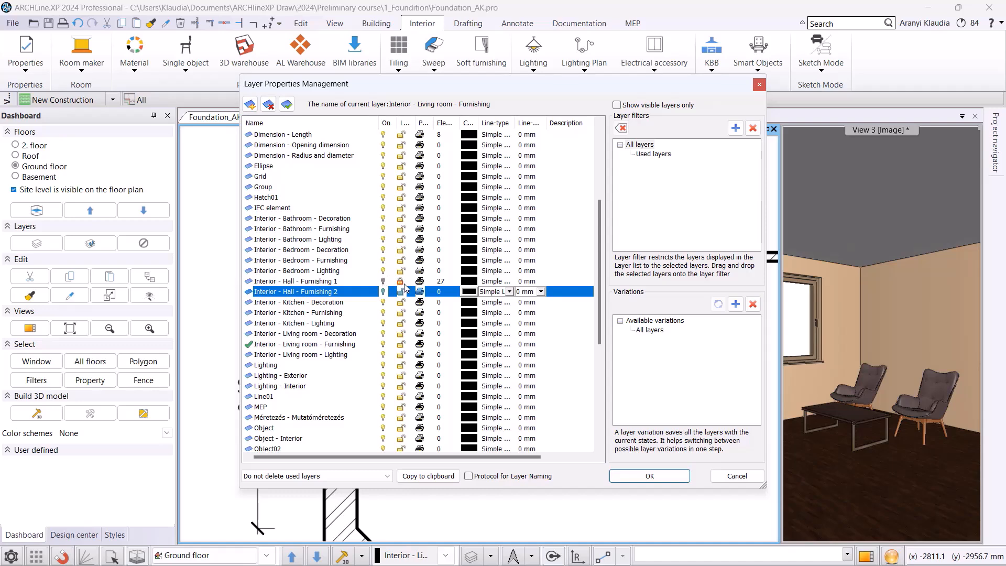
{"action": "left_click", "coordinate": [663, 476]}
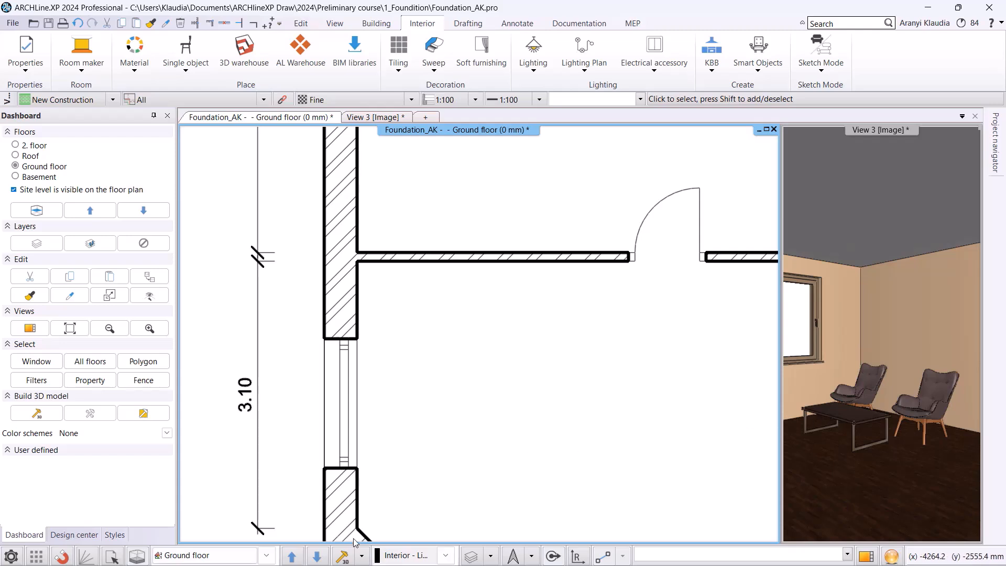
{"action": "left_click", "coordinate": [345, 559]}
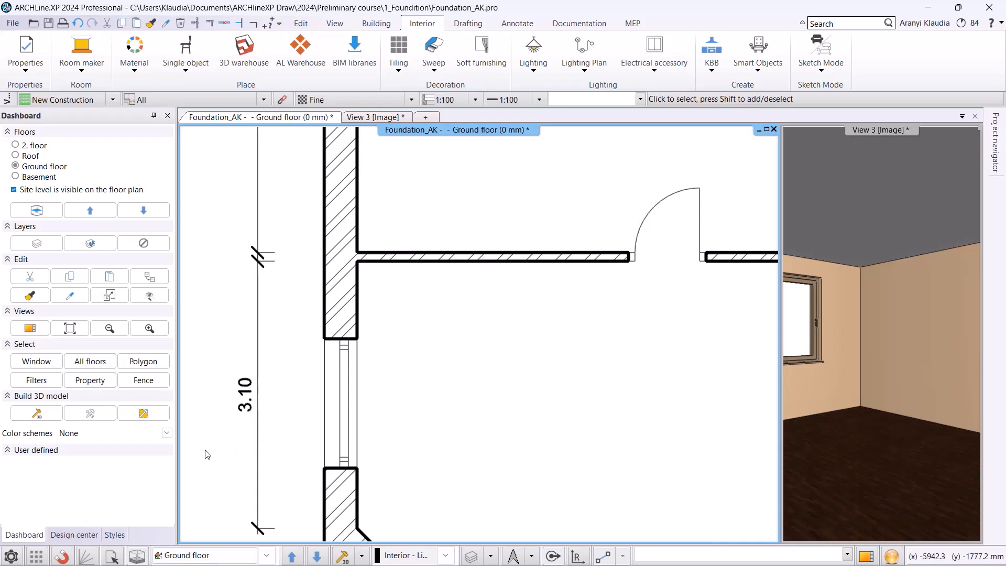
Search the object library for living and place the Living divan left in the hall corner beside the window wall.
{"action": "left_click", "coordinate": [73, 534]}
{"action": "left_click", "coordinate": [11, 137]}
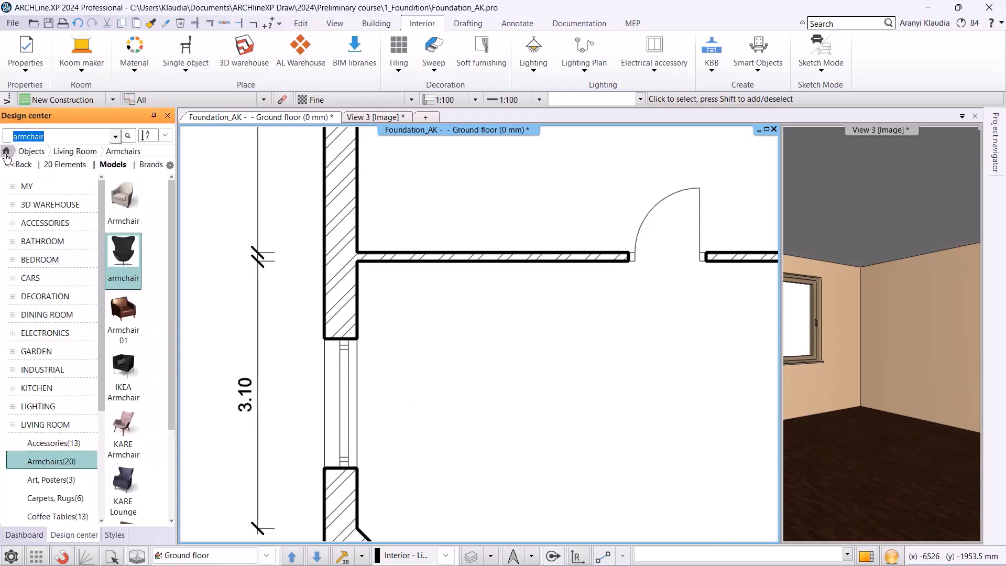
{"action": "key", "text": "BackSpace"}
{"action": "type", "text": "k"}
{"action": "type", "text": "living"}
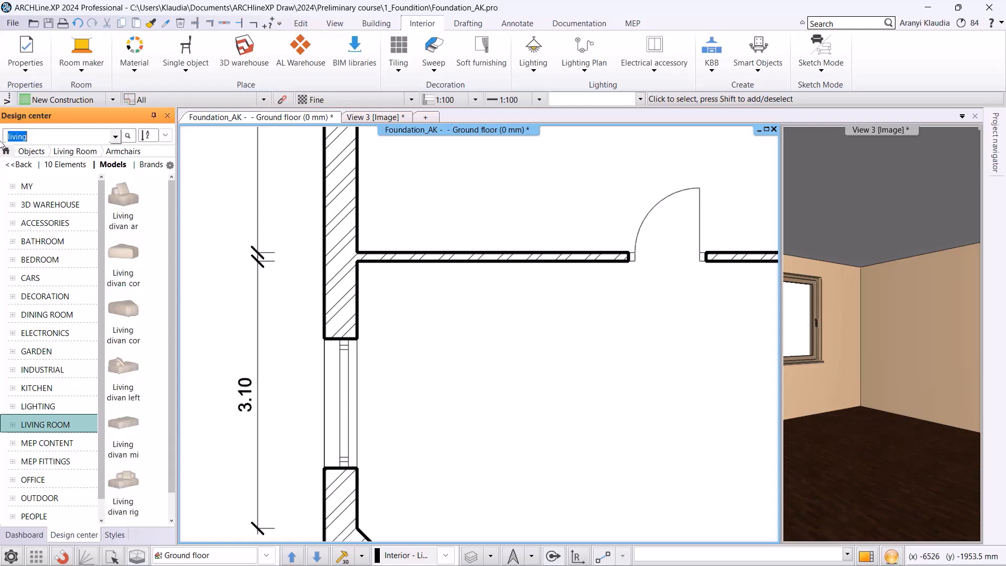
{"action": "left_click_drag", "start_coordinate": [124, 373], "coordinate": [482, 341]}
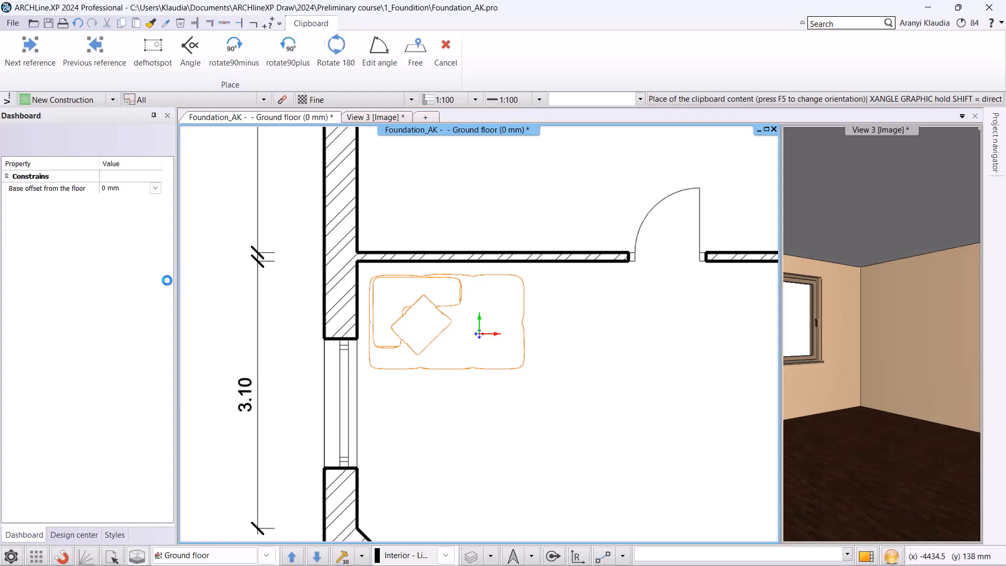
Place the last listed simple living divan directly against the open end of the first divan.
{"action": "scroll", "coordinate": [129, 448], "scroll_direction": "down", "scroll_amount": 1}
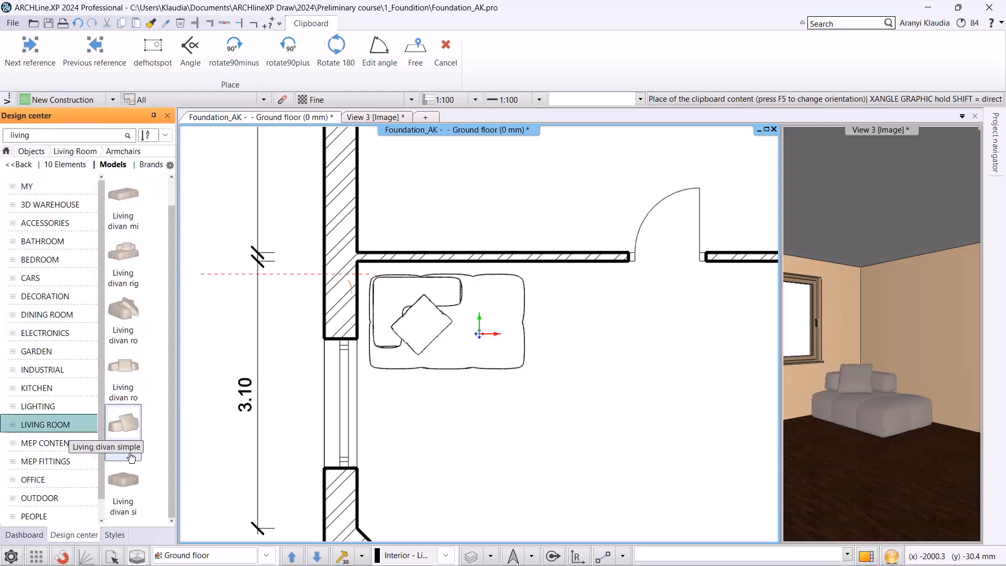
{"action": "left_click_drag", "start_coordinate": [126, 474], "coordinate": [553, 292]}
{"action": "left_click", "coordinate": [524, 274]}
Search the whole object library for coffee and place the Otto coffee table in front of the divans.
{"action": "left_click", "coordinate": [70, 538]}
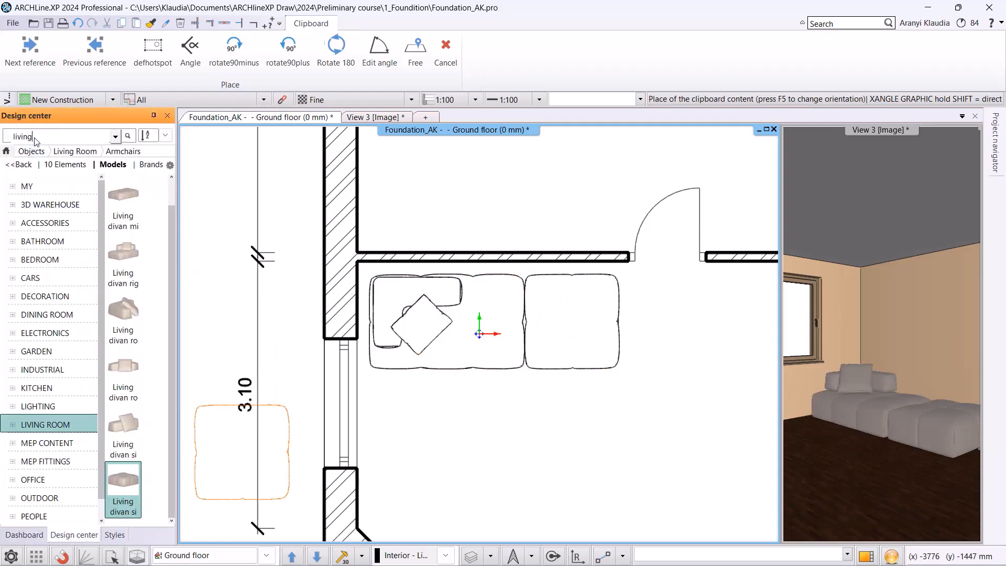
{"action": "left_click", "coordinate": [6, 151]}
{"action": "left_click", "coordinate": [48, 137]}
{"action": "key", "text": "Return"}
{"action": "left_click", "coordinate": [24, 239]}
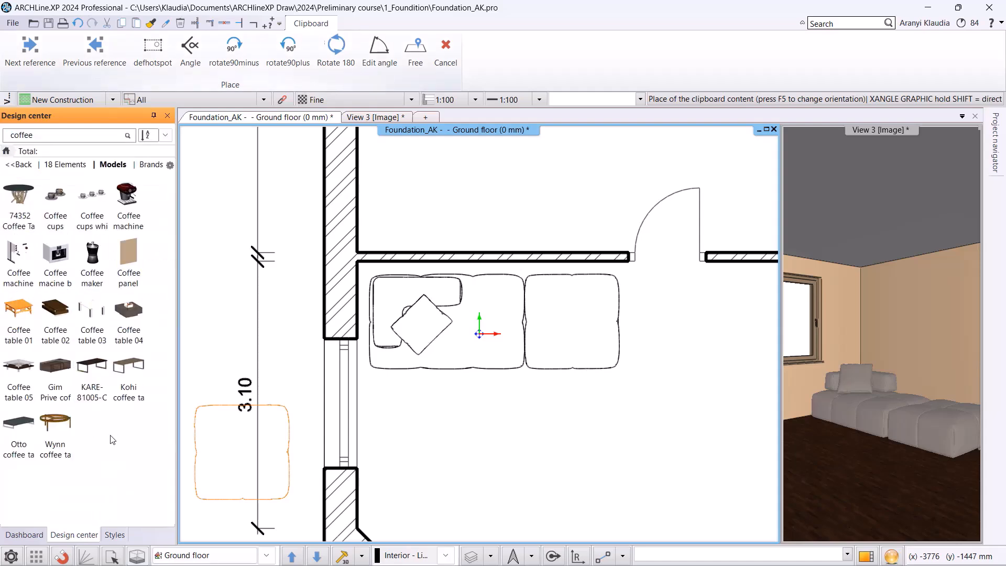
{"action": "left_click_drag", "start_coordinate": [19, 422], "coordinate": [437, 387]}
{"action": "key", "text": "Escape"}
Select both divans and the Otto coffee table and assign them to the Interior - Hall - Furnishing 2 layer.
{"action": "left_click", "coordinate": [506, 368]}
{"action": "left_click", "coordinate": [576, 369], "text": "shift"}
{"action": "left_click", "coordinate": [511, 387], "text": "shift"}
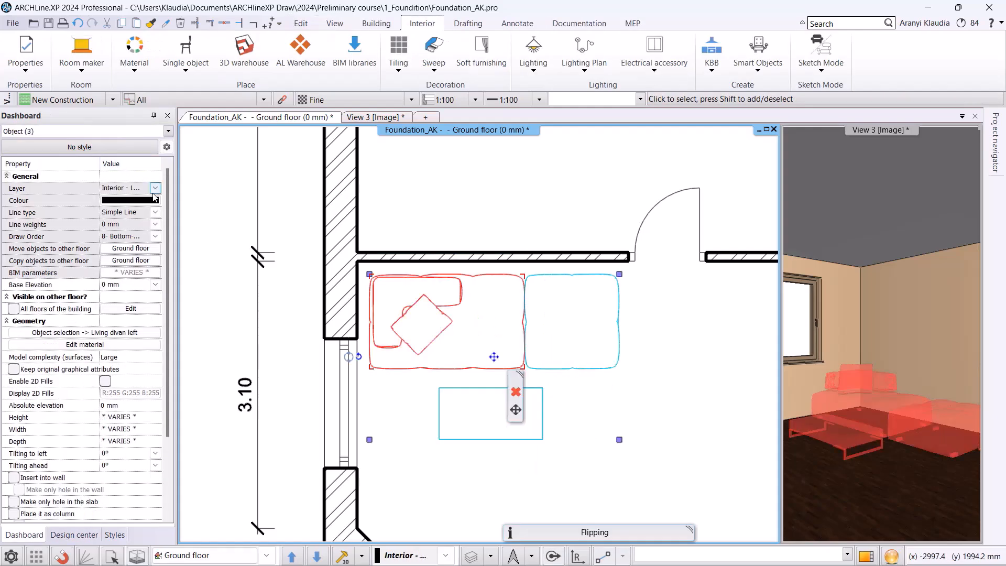
{"action": "left_click", "coordinate": [155, 187]}
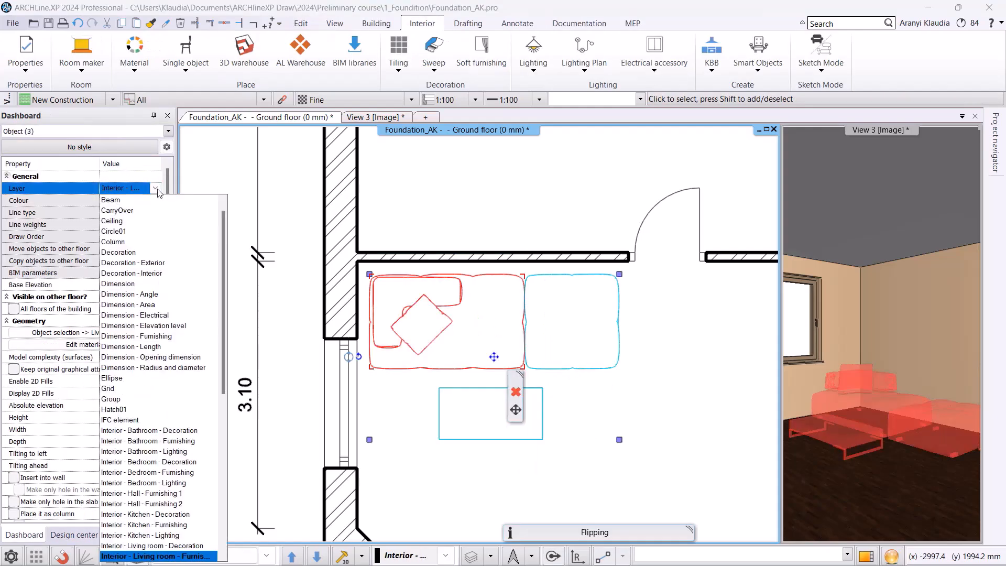
{"action": "left_click", "coordinate": [157, 504]}
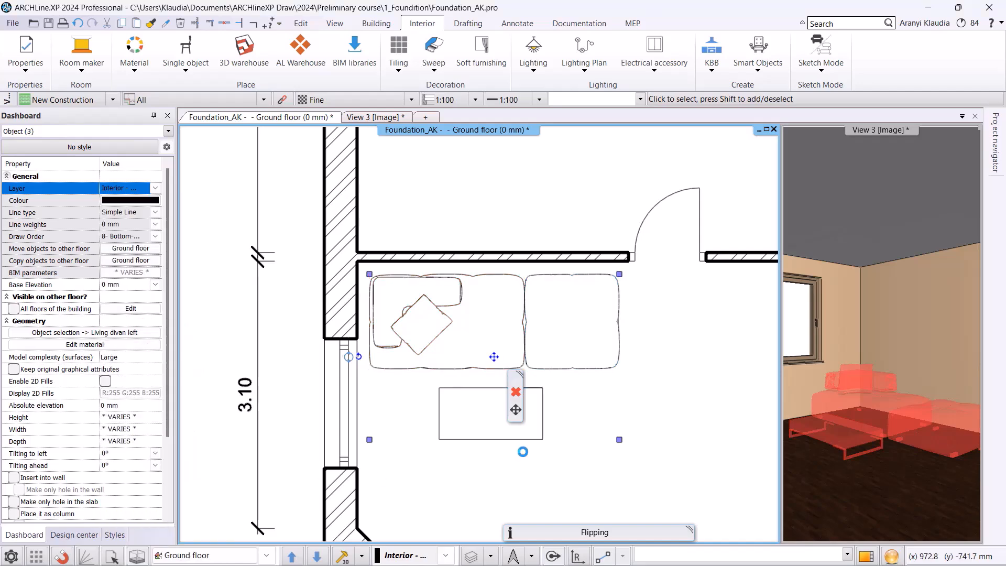
{"action": "left_click", "coordinate": [580, 454]}
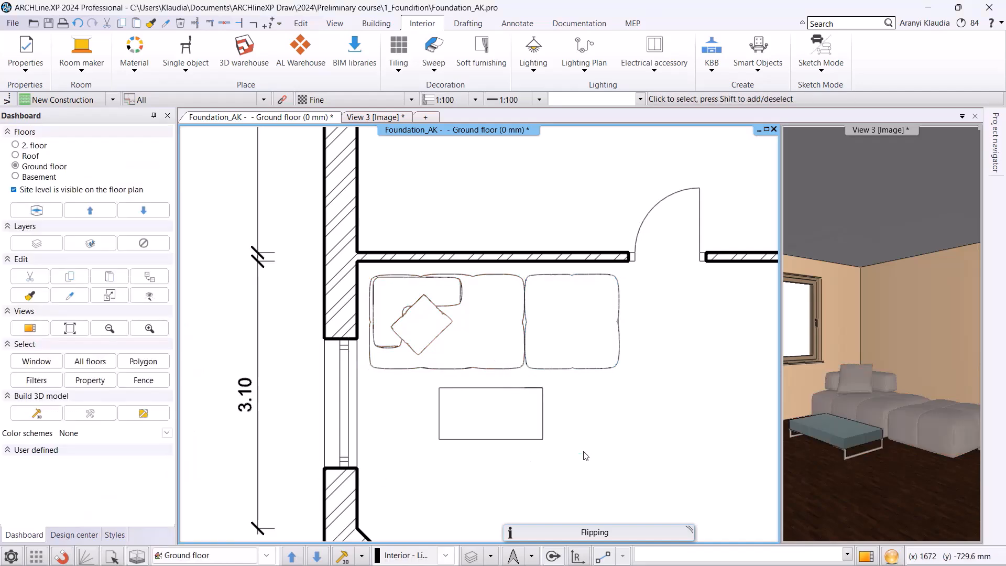
Turn off the Interior - Hall - Furnishing 2 layer and turn on the Interior - Hall - Furnishing 1 layer.
{"action": "left_click", "coordinate": [483, 555]}
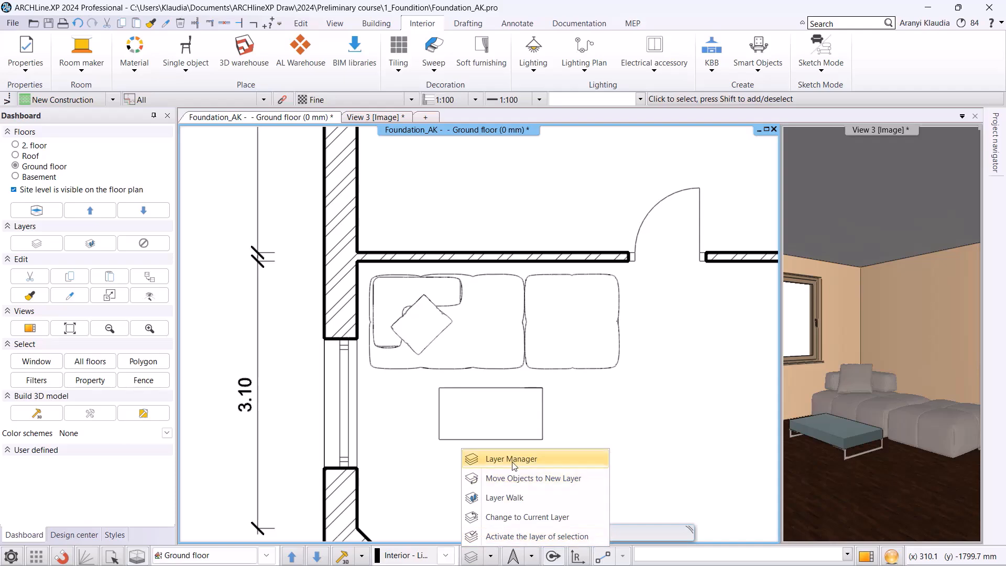
{"action": "left_click", "coordinate": [519, 396]}
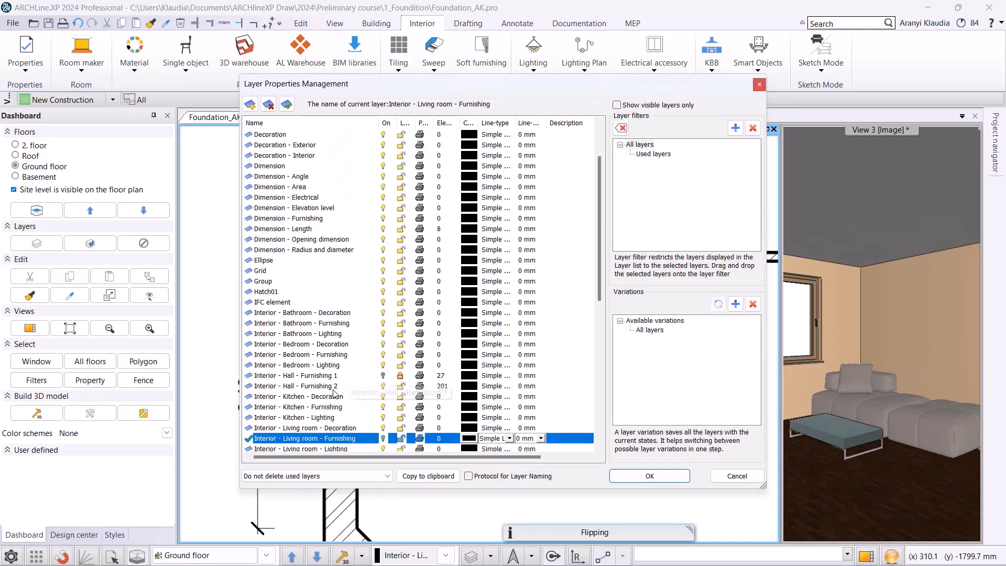
{"action": "left_click", "coordinate": [385, 387]}
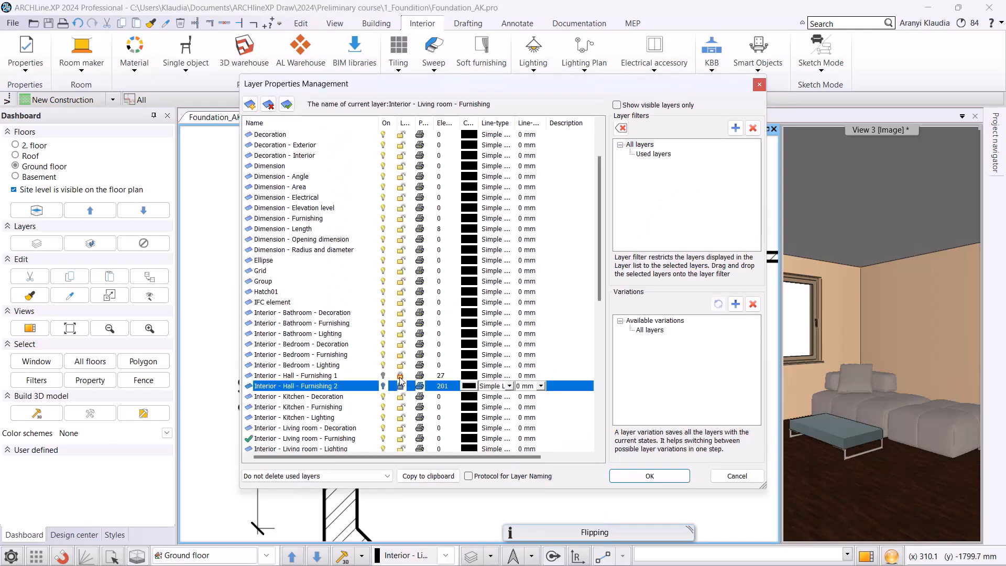
{"action": "left_click", "coordinate": [401, 375]}
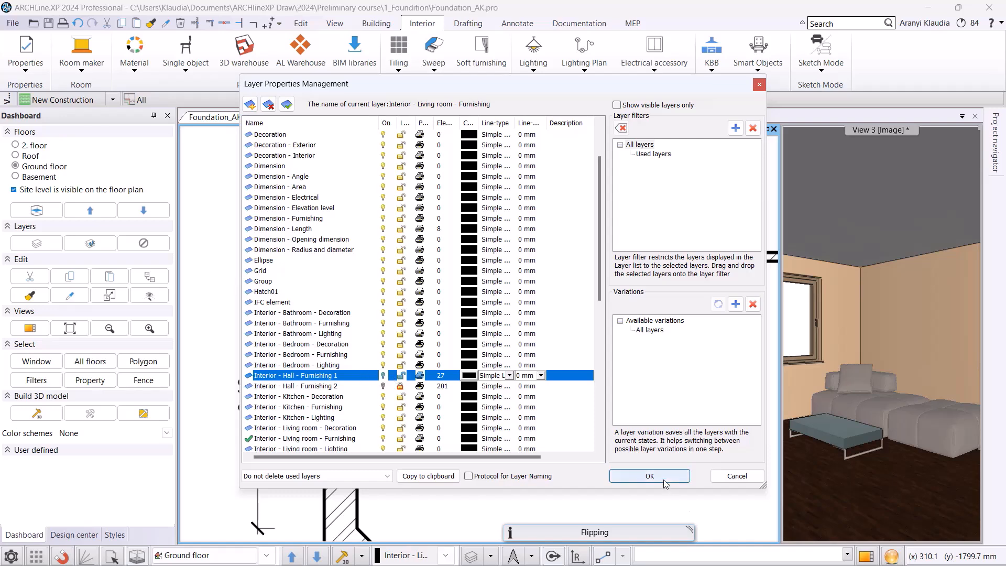
{"action": "left_click", "coordinate": [626, 476]}
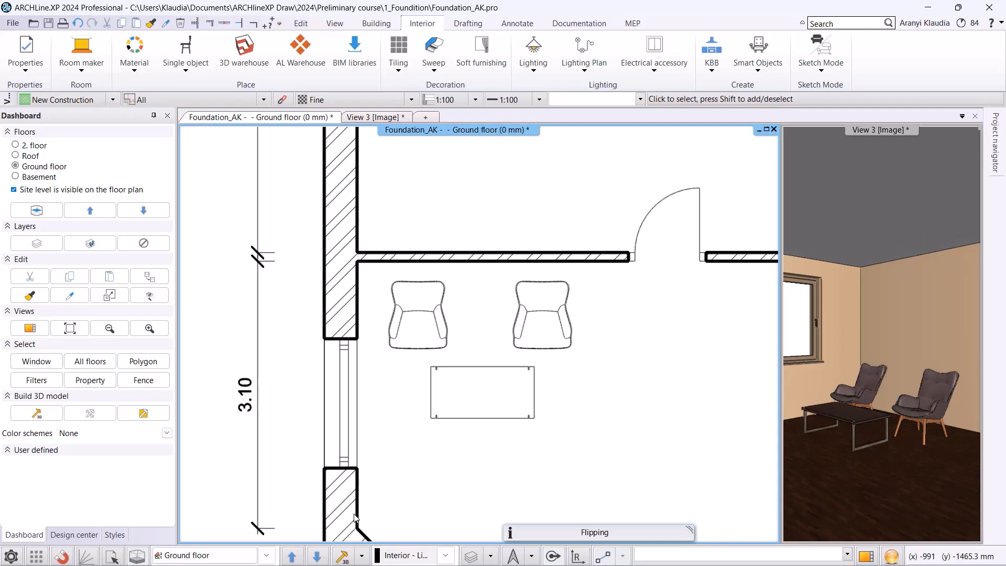
Build the 3D model with a custom storey selection that contains only the Ground floor.
{"action": "scroll", "coordinate": [523, 258], "scroll_direction": "down", "scroll_amount": 5}
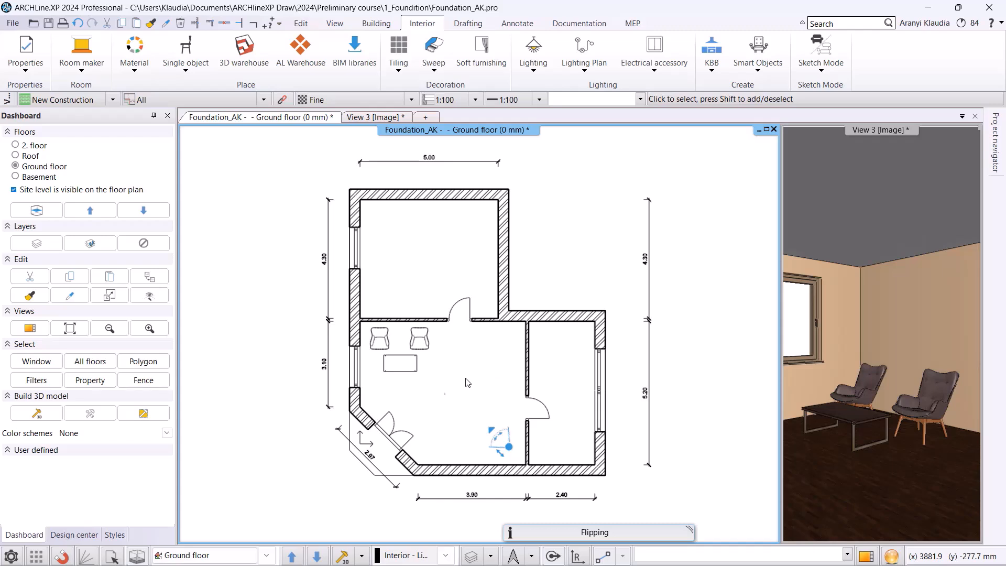
{"action": "left_click", "coordinate": [363, 556]}
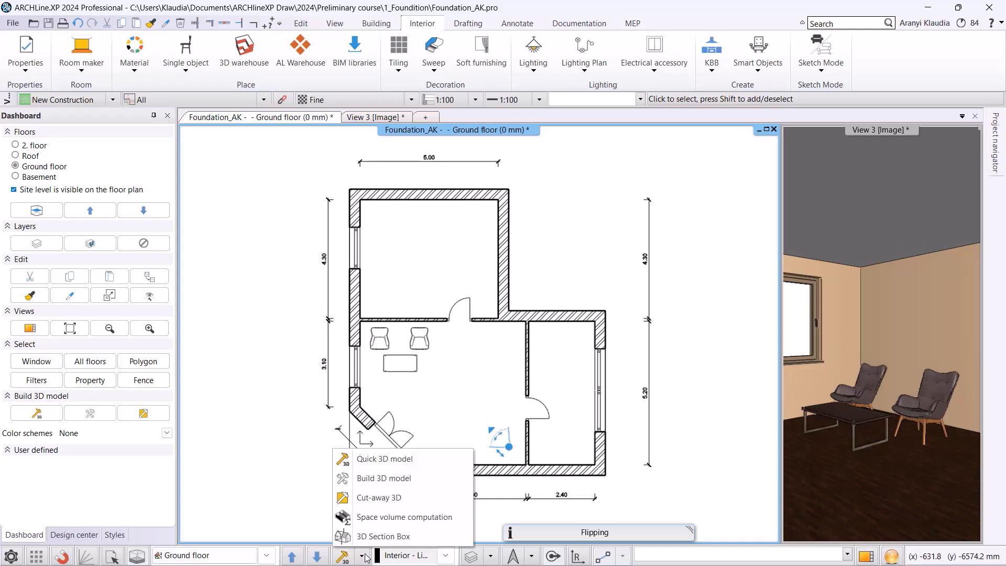
{"action": "left_click", "coordinate": [388, 480]}
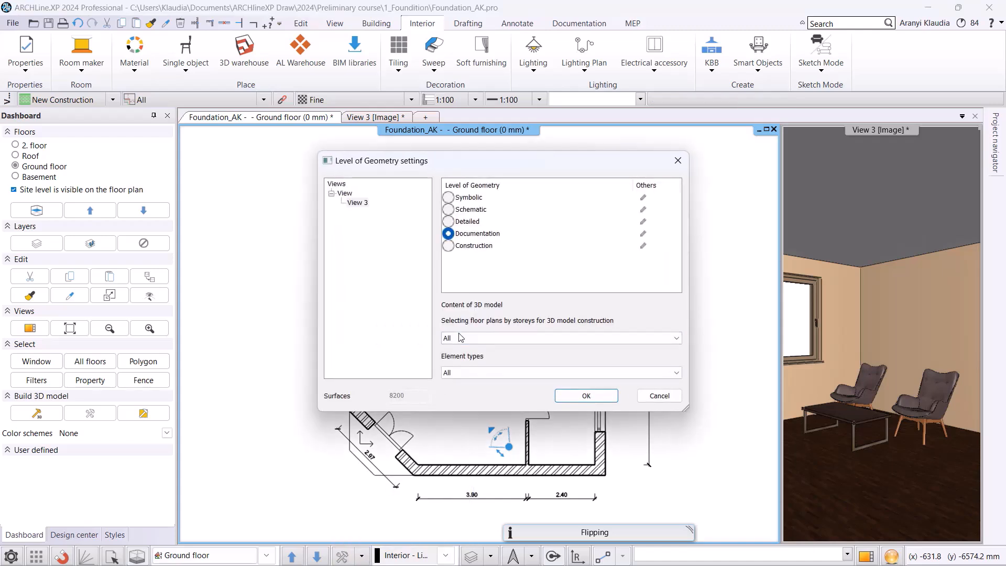
{"action": "left_click", "coordinate": [460, 338]}
{"action": "left_click", "coordinate": [457, 357]}
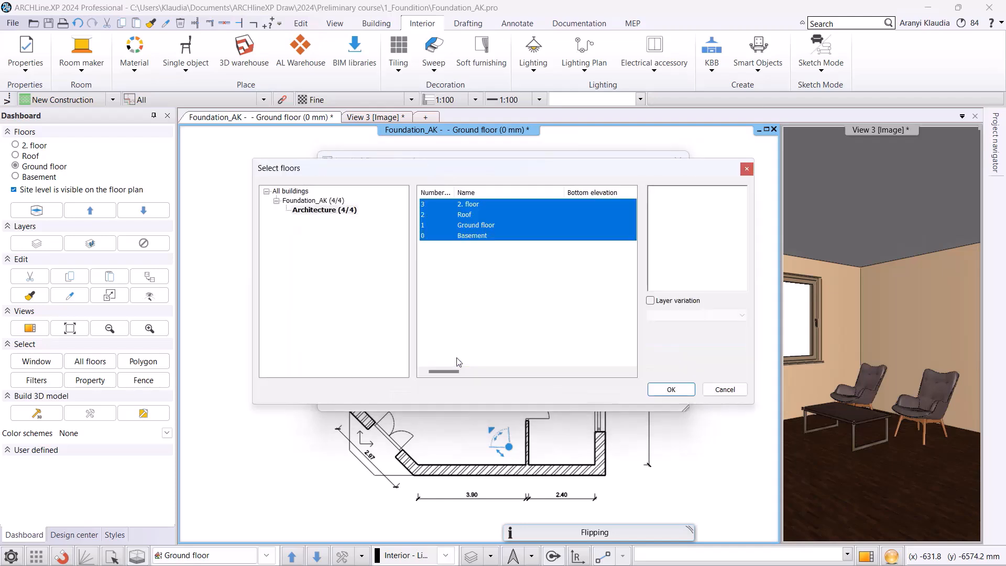
{"action": "left_click", "coordinate": [478, 229]}
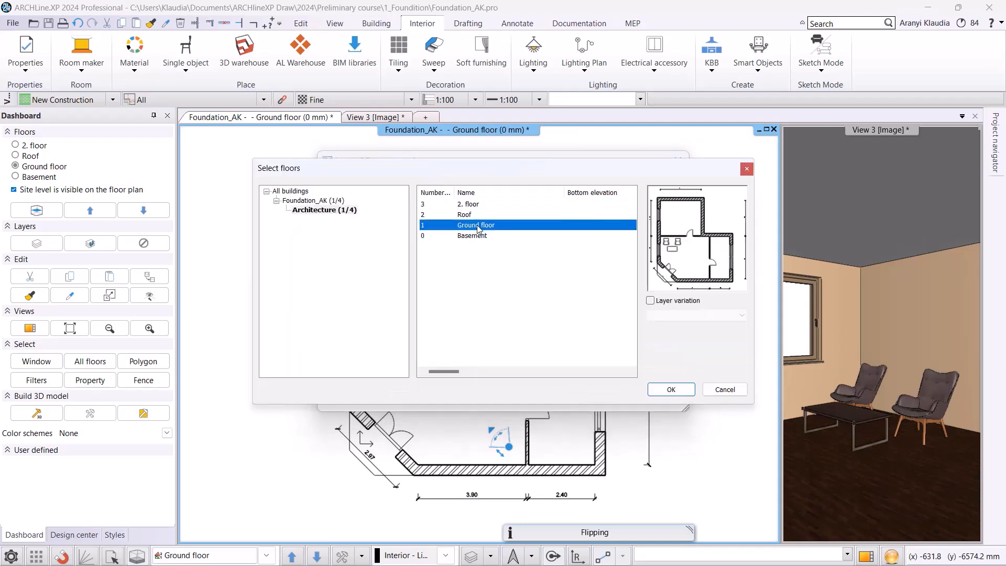
{"action": "left_click", "coordinate": [665, 391]}
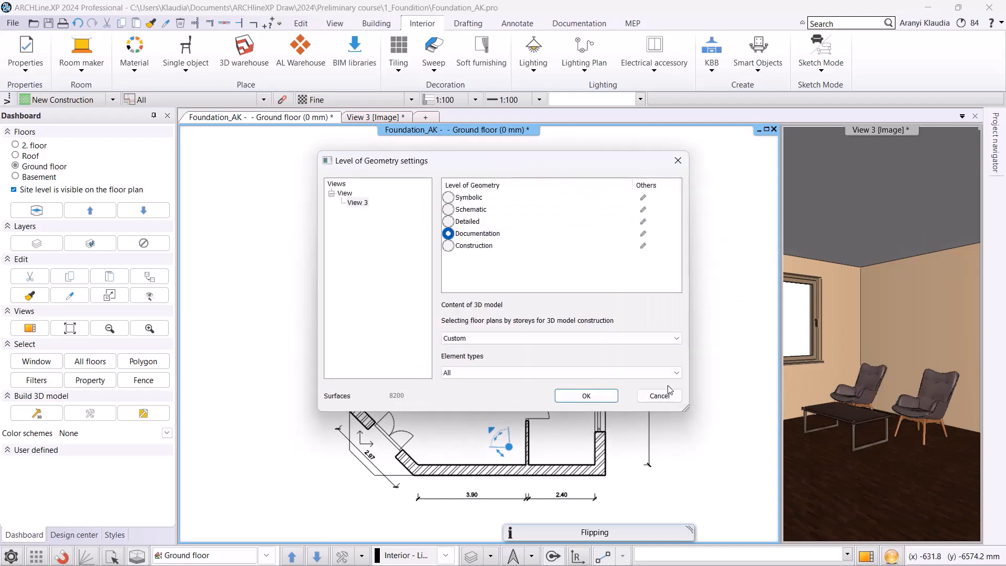
{"action": "left_click", "coordinate": [610, 397]}
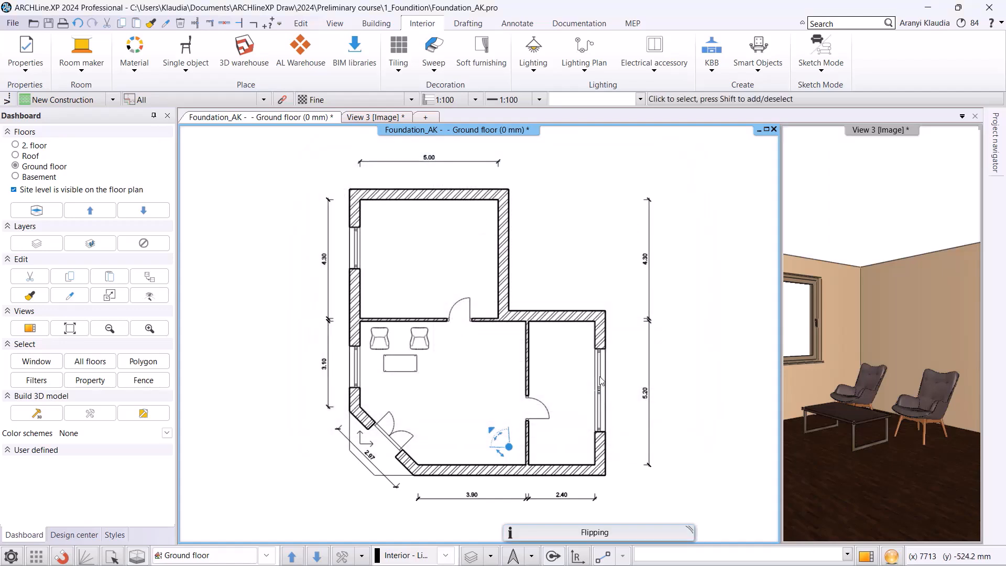
Raise the perspective camera to 11000 mm and move it beside the entrance at the hall's outer wall to look down into the rooms.
{"action": "left_click", "coordinate": [377, 118]}
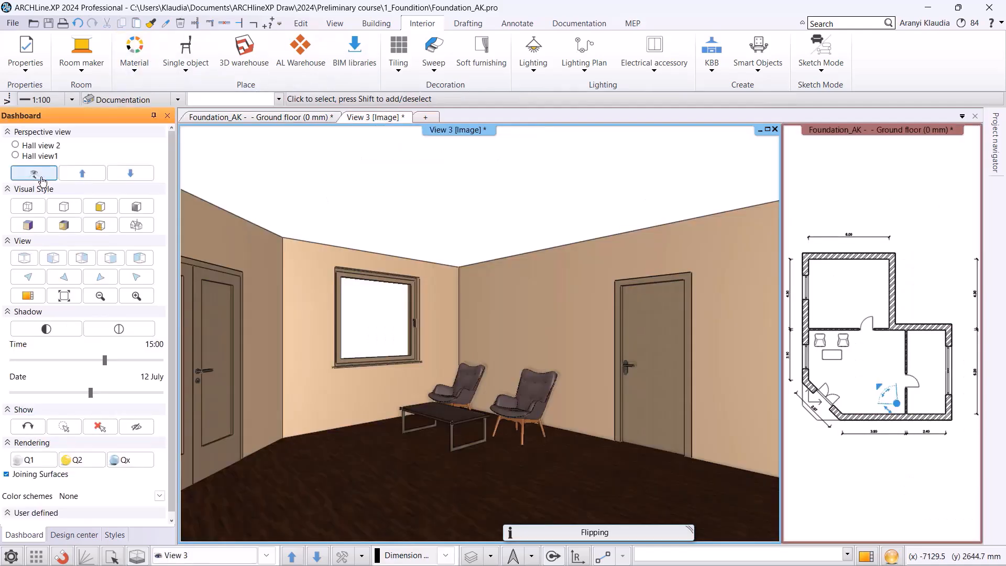
{"action": "left_click", "coordinate": [36, 175]}
{"action": "double_click", "coordinate": [570, 325]}
{"action": "type", "text": "1100"}
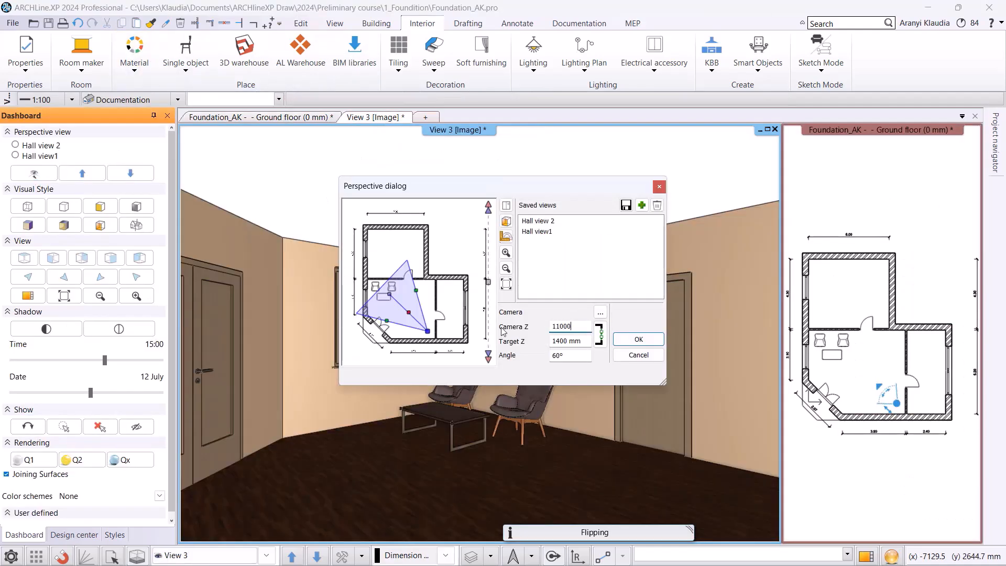
{"action": "type", "text": "0"}
{"action": "left_click_drag", "start_coordinate": [427, 331], "coordinate": [393, 338]}
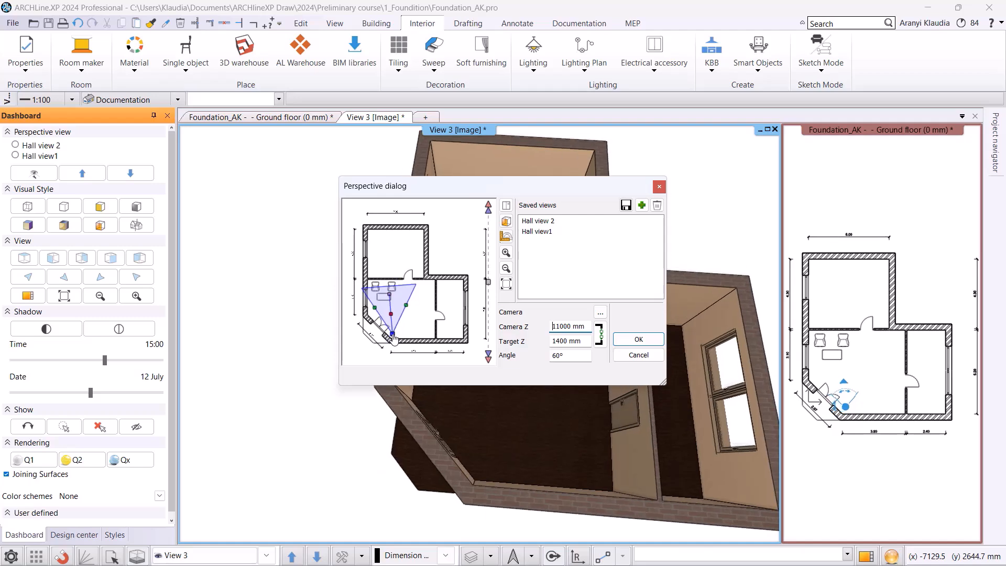
{"action": "left_click", "coordinate": [623, 340]}
{"action": "middle_click_drag", "start_coordinate": [614, 386], "coordinate": [563, 391]}
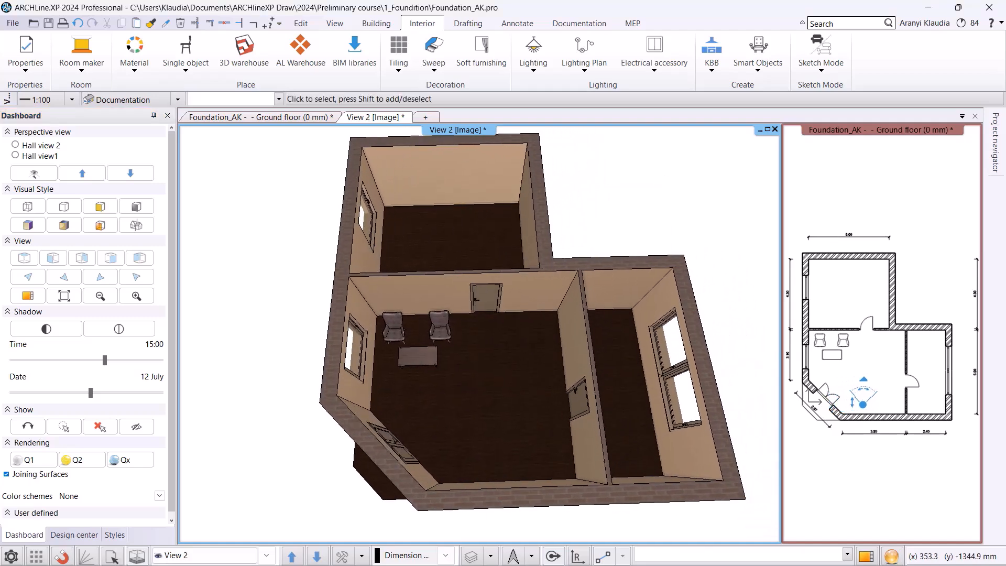
{"action": "middle_click_drag", "start_coordinate": [450, 397], "coordinate": [440, 397]}
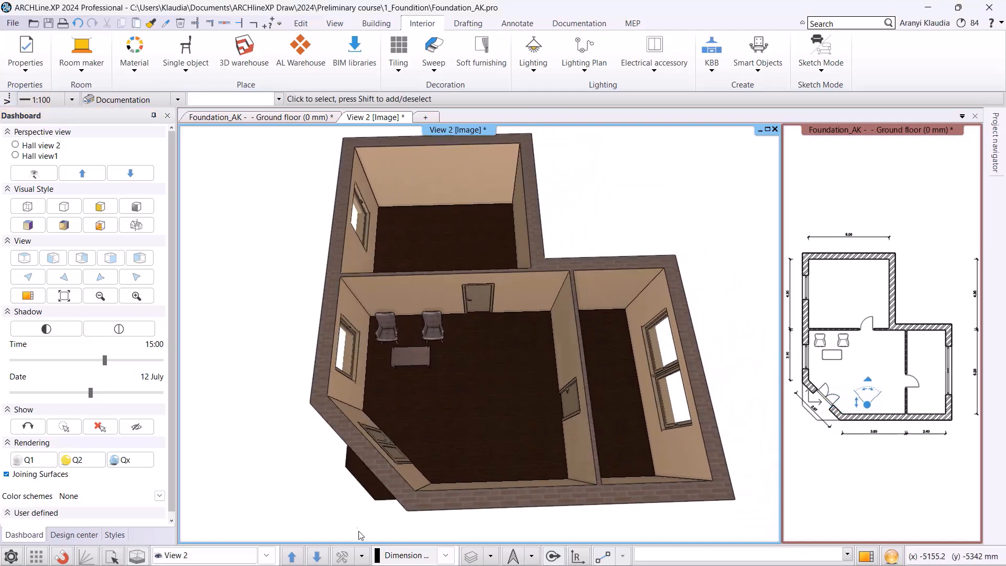
Rebuild the 3D model with all storeys and restore the saved Hall view1 perspective.
{"action": "left_click", "coordinate": [361, 554]}
{"action": "left_click", "coordinate": [419, 478]}
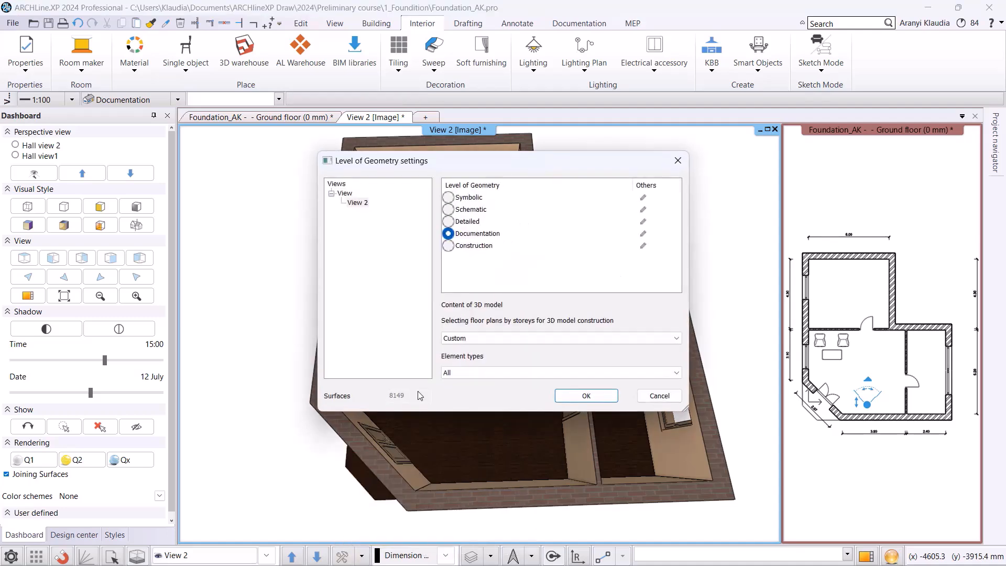
{"action": "left_click", "coordinate": [458, 338]}
{"action": "left_click", "coordinate": [457, 351]}
{"action": "left_click", "coordinate": [559, 395]}
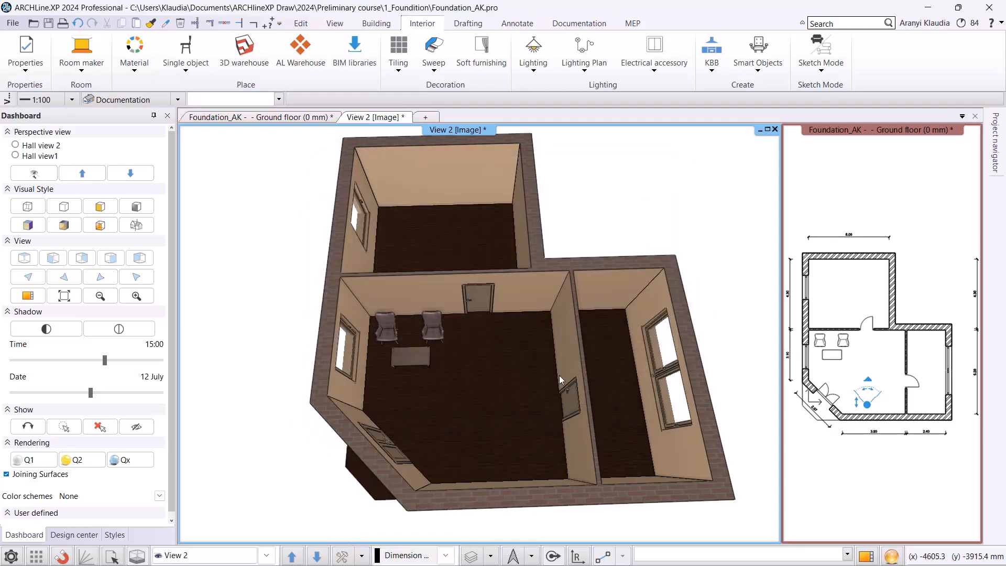
{"action": "left_click", "coordinate": [266, 555]}
{"action": "left_click", "coordinate": [202, 529]}
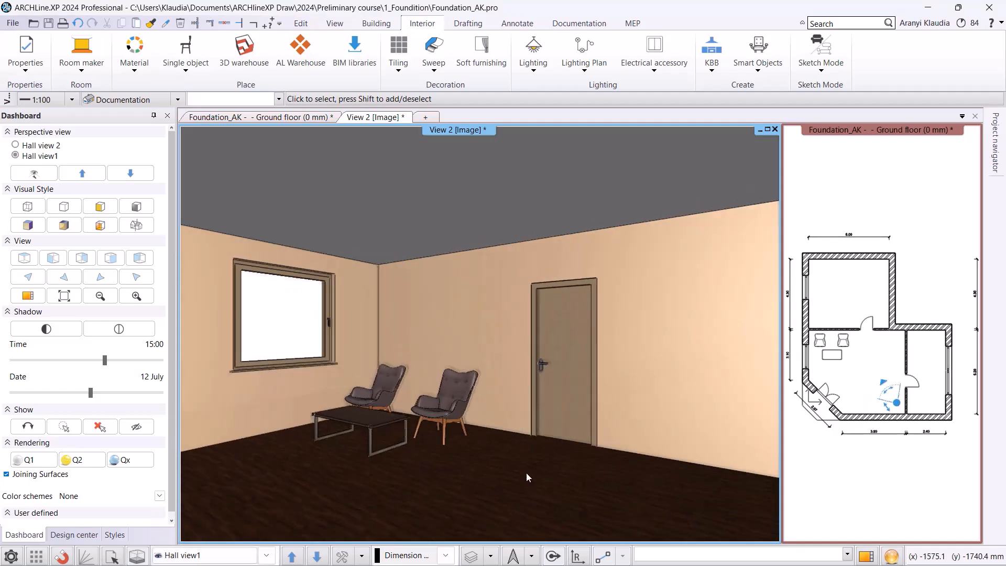
Create a cut-away 3D of a rectangle about 5.6 by 7.7 m around the 5.00 m room and hall seating, seen from its open side with windows tiled.
{"action": "left_click", "coordinate": [219, 119]}
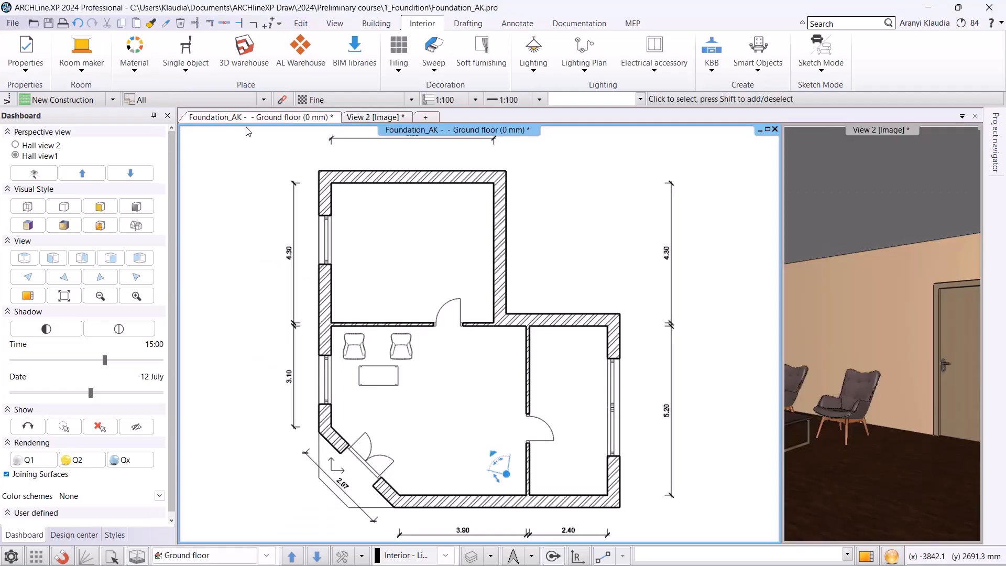
{"action": "left_click", "coordinate": [363, 555]}
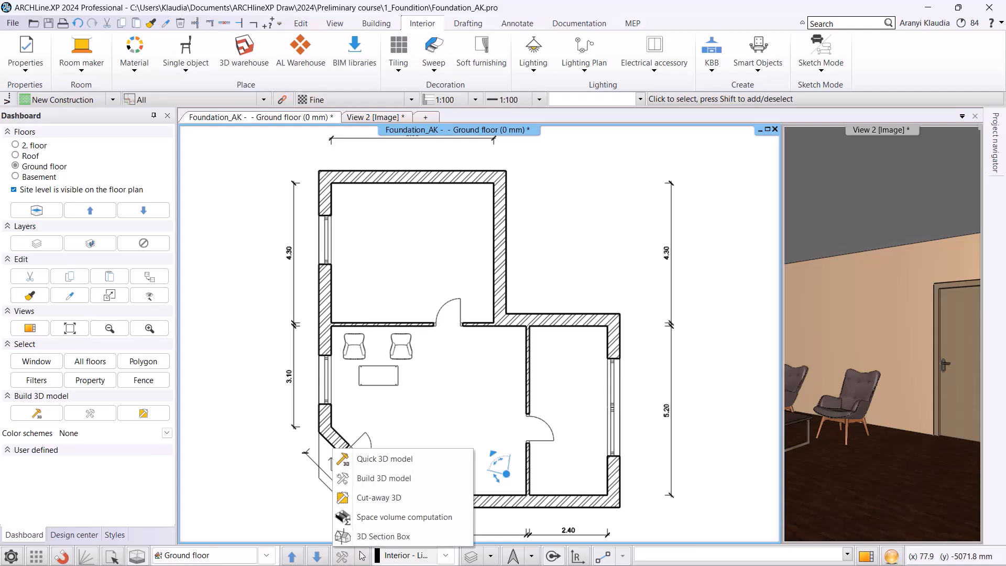
{"action": "left_click", "coordinate": [381, 499]}
{"action": "left_click", "coordinate": [305, 160]}
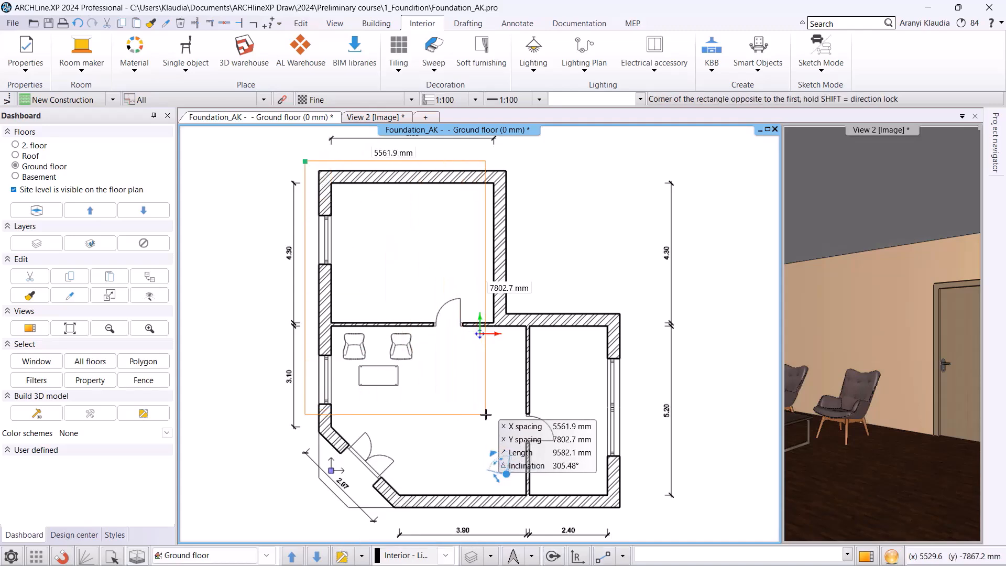
{"action": "left_click", "coordinate": [486, 413]}
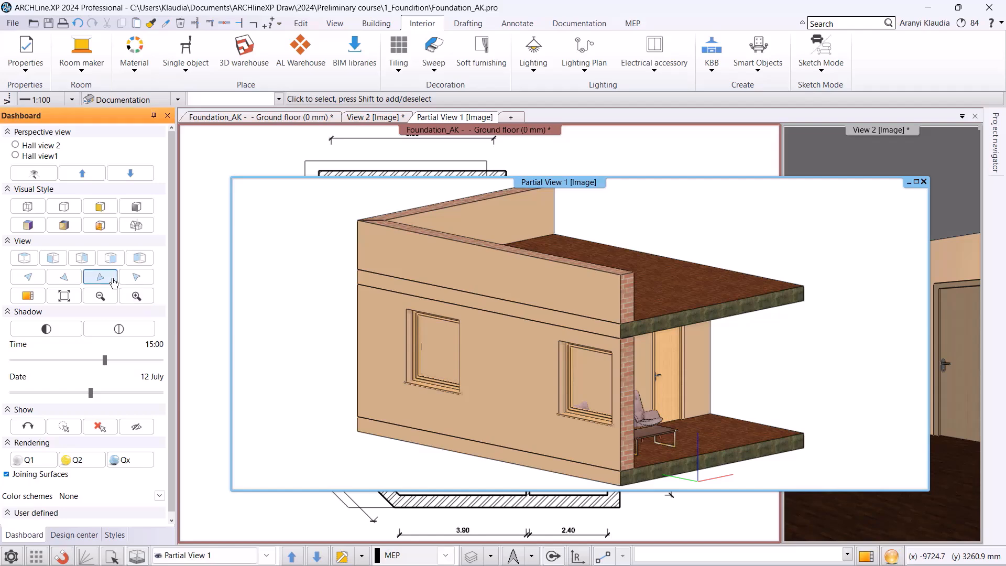
{"action": "left_click", "coordinate": [136, 281]}
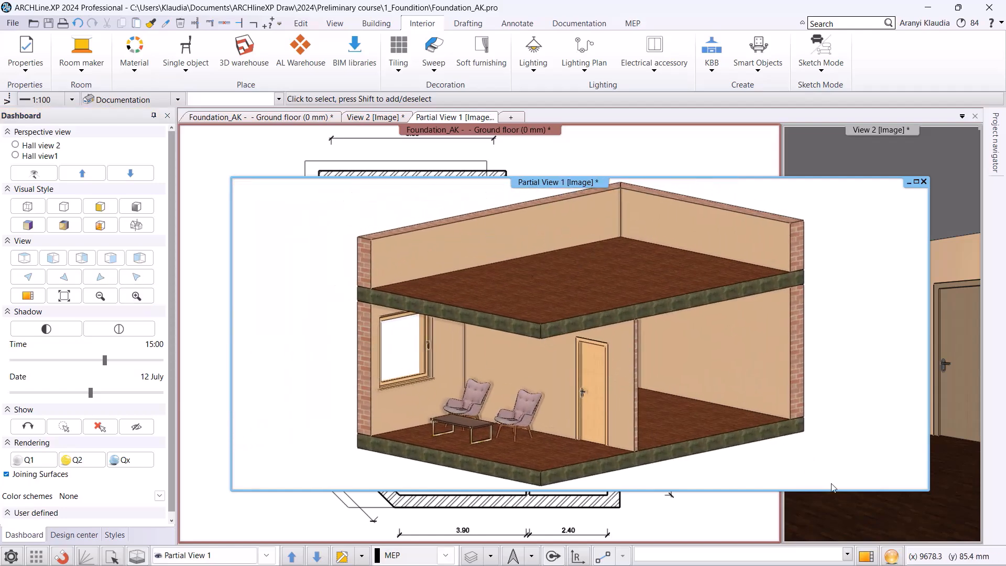
{"action": "left_click", "coordinate": [869, 559]}
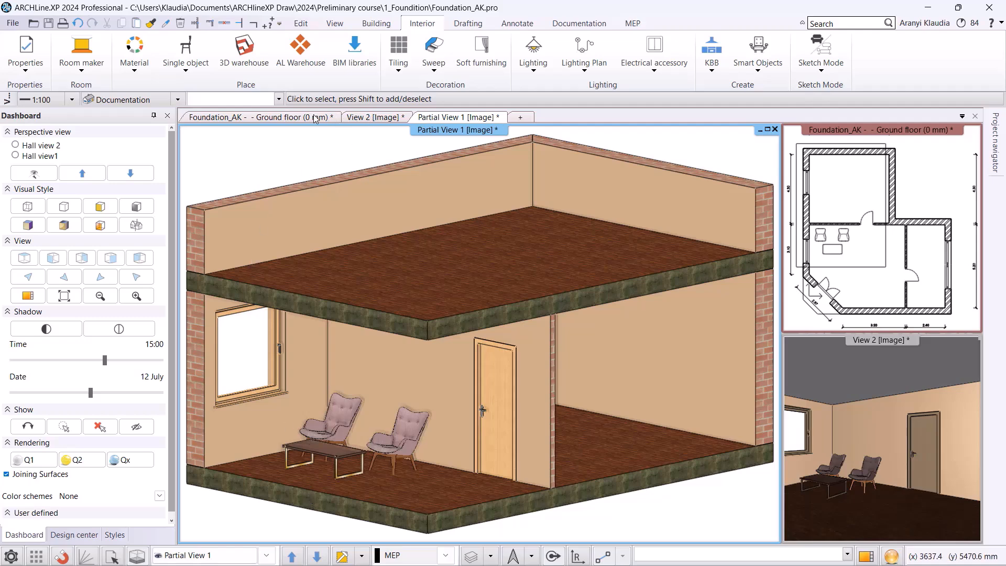
Narrow the cut-away outline by moving its edge nearest the small side room to just beyond the armchairs, and update the partial 3D view.
{"action": "left_click", "coordinate": [285, 118]}
{"action": "left_click", "coordinate": [487, 245]}
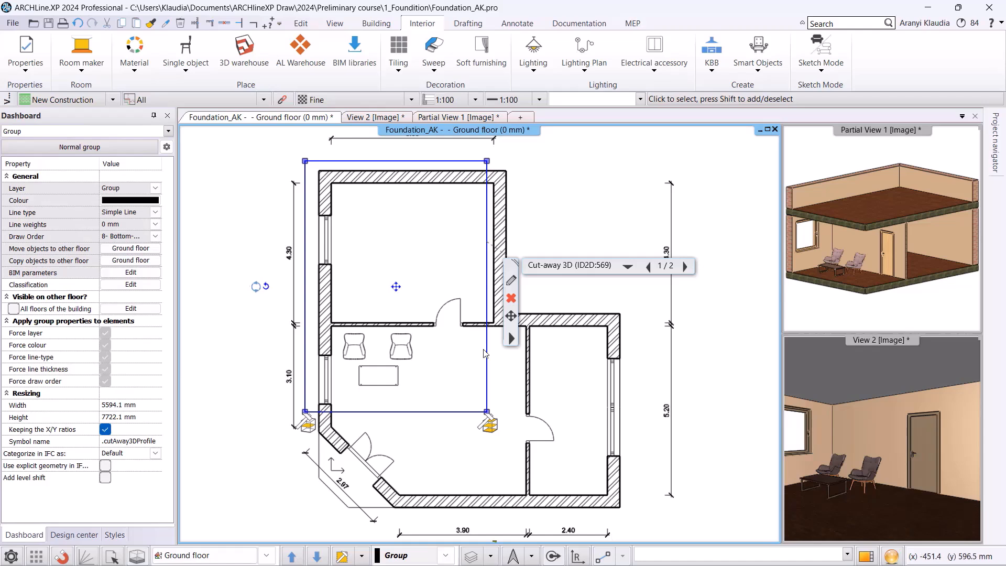
{"action": "mouse_move", "coordinate": [486, 313]}
{"action": "left_click", "coordinate": [526, 314]}
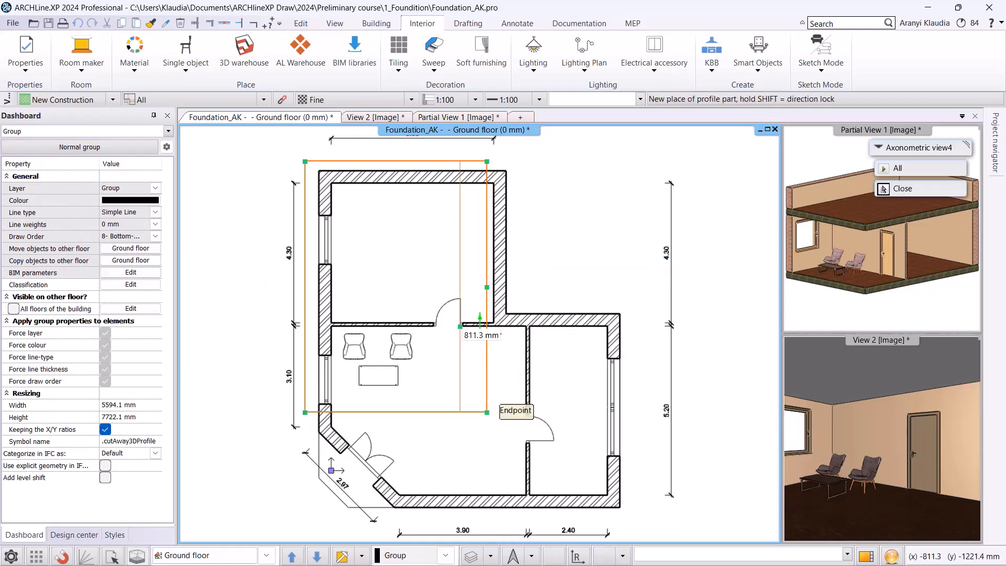
{"action": "left_click", "coordinate": [423, 341]}
{"action": "key", "text": "Return"}
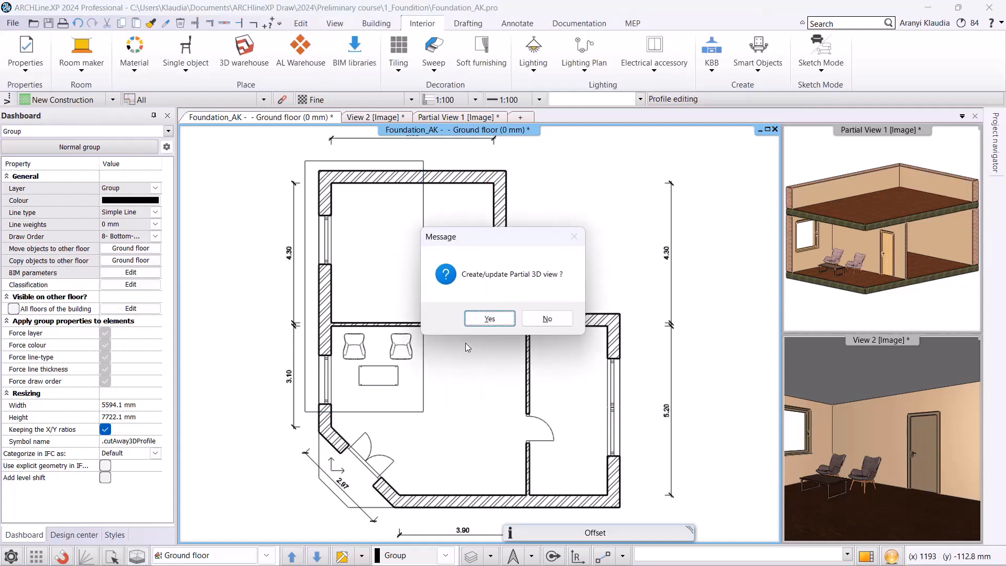
{"action": "left_click", "coordinate": [490, 319]}
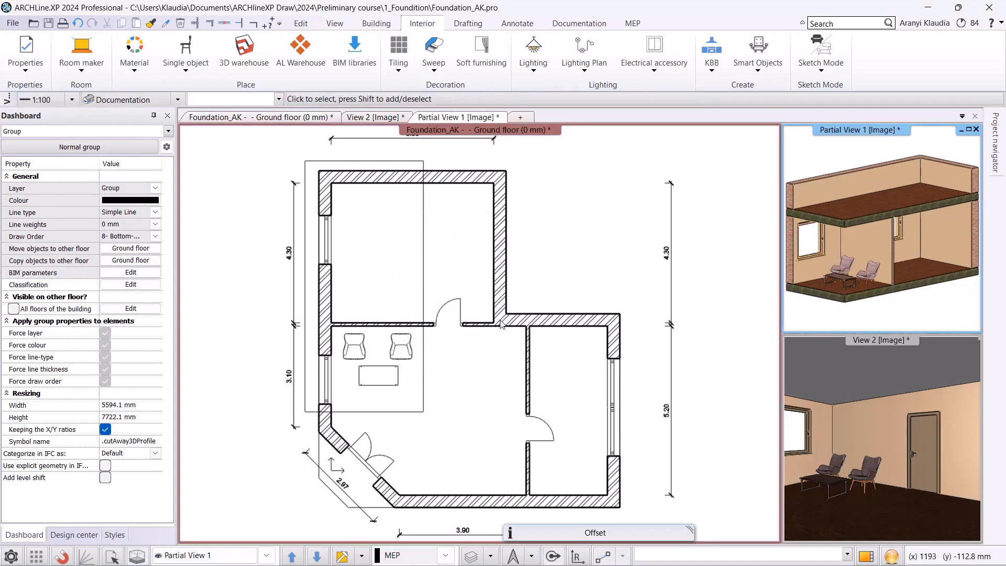
Build a quick 3D model of only the two armchairs and the coffee table, and bring View 2 forward.
{"action": "left_click", "coordinate": [360, 346]}
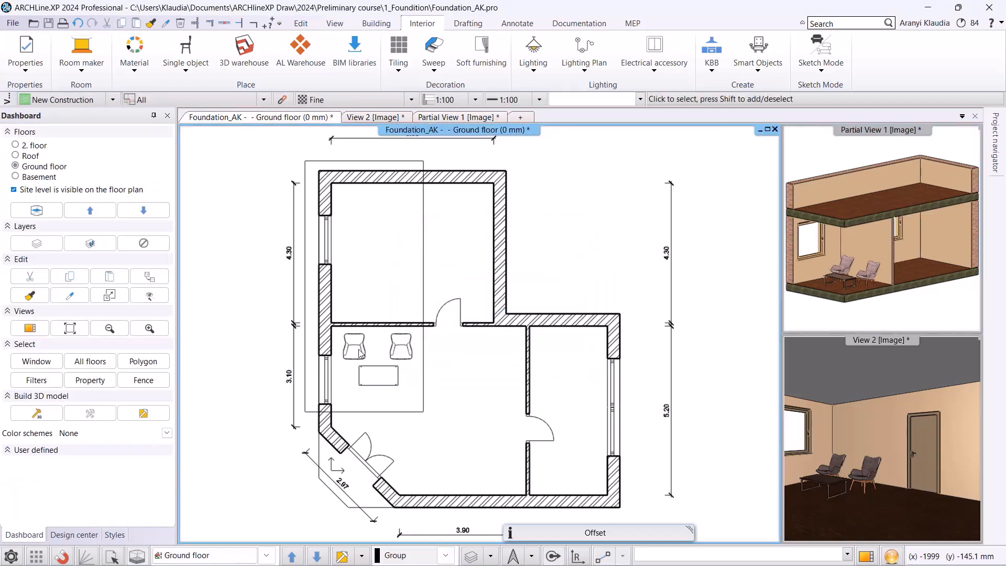
{"action": "left_click", "coordinate": [361, 346]}
{"action": "left_click", "coordinate": [388, 367], "text": "shift"}
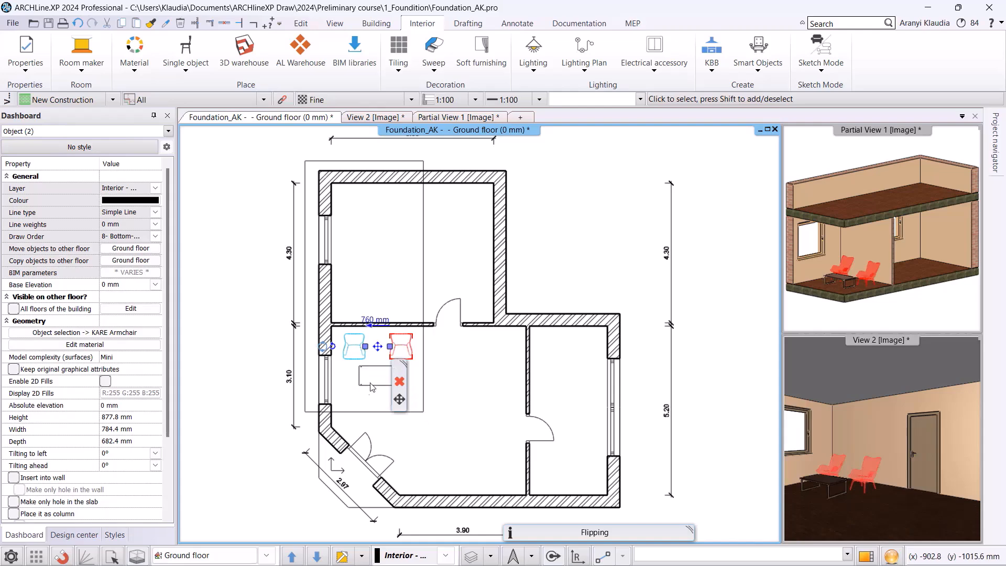
{"action": "left_click", "coordinate": [385, 384], "text": "shift"}
{"action": "left_click", "coordinate": [361, 556]}
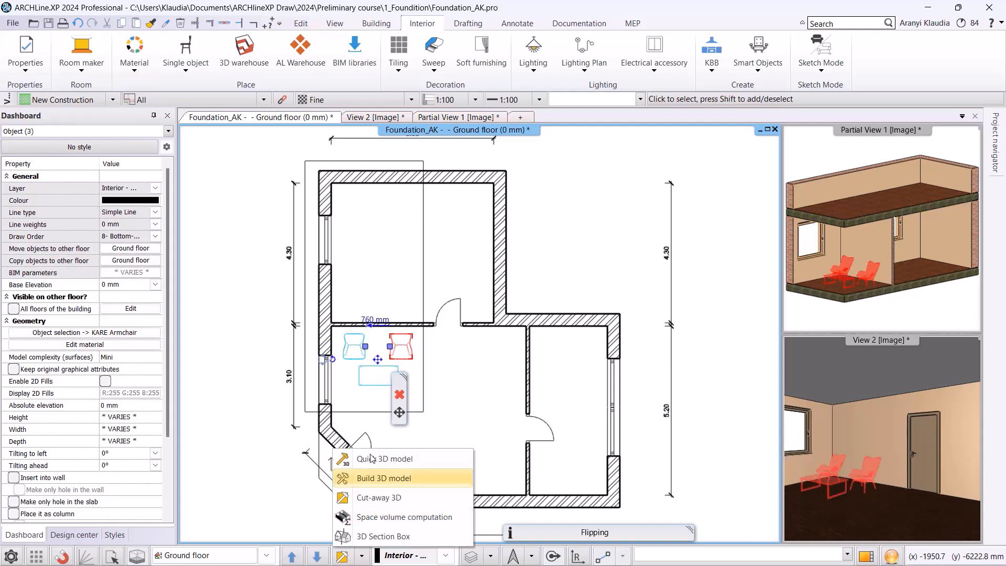
{"action": "left_click", "coordinate": [369, 461]}
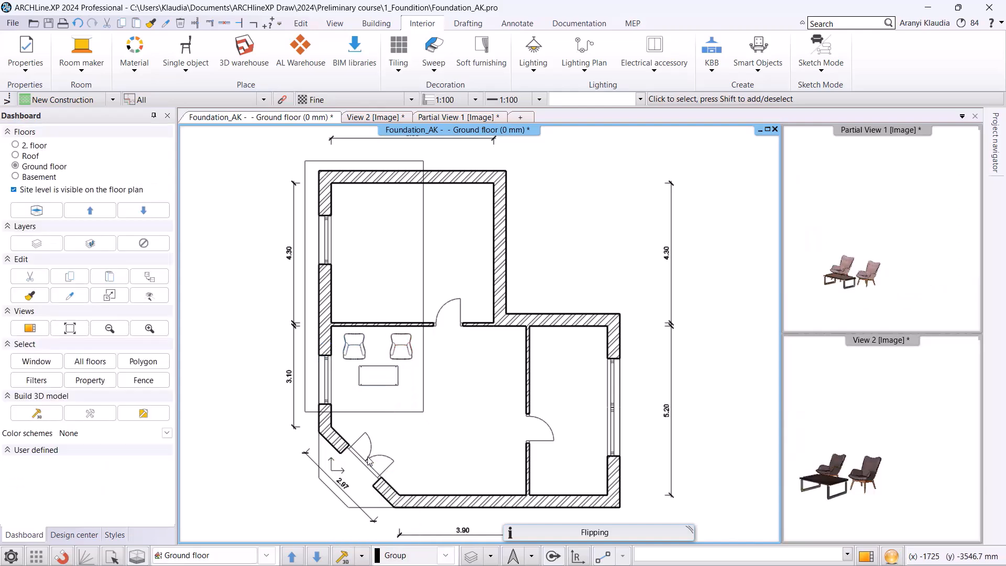
{"action": "left_click", "coordinate": [391, 120]}
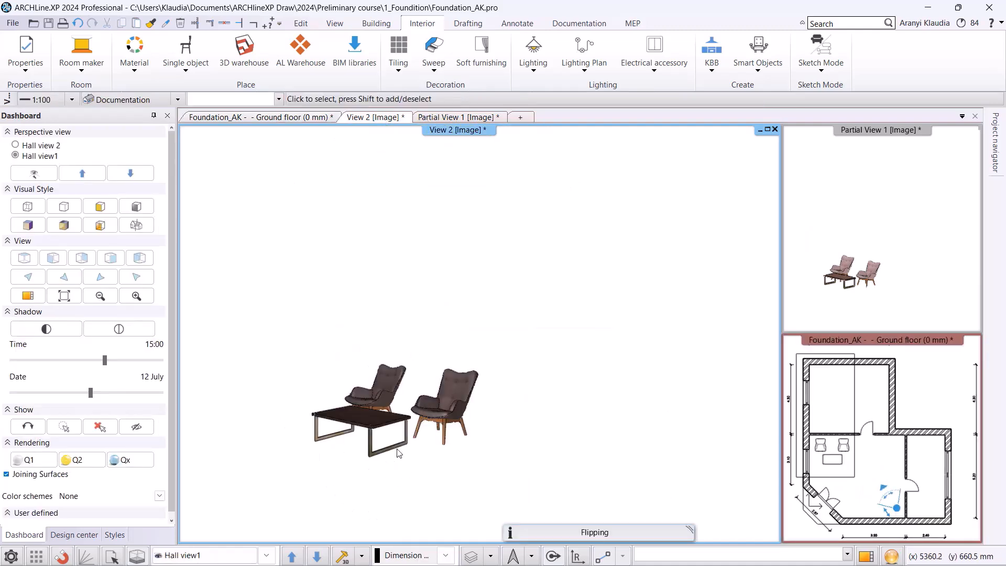
Rebuild the complete 3D model of the building and save the project under its current name.
{"action": "left_click", "coordinate": [345, 557]}
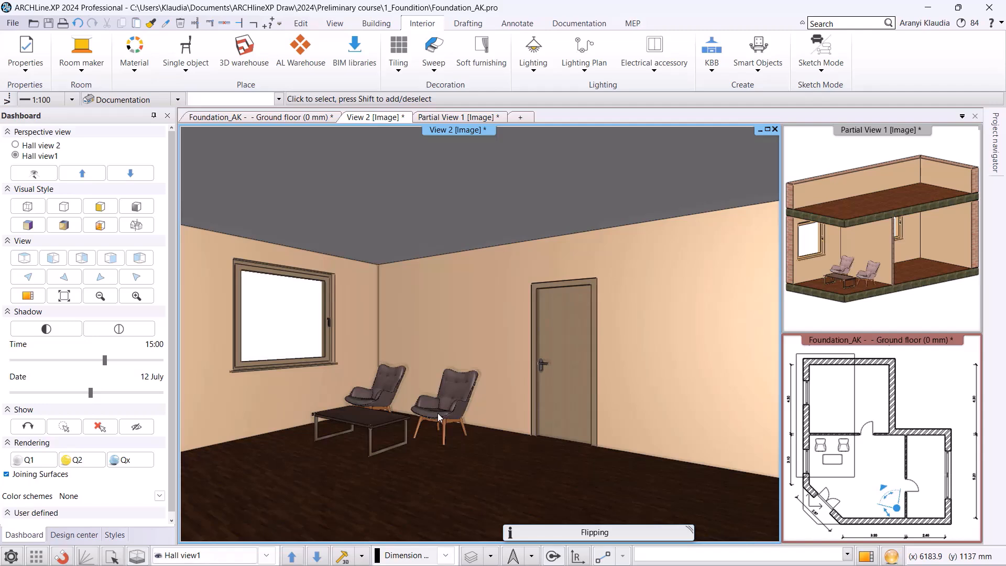
{"action": "left_click", "coordinate": [48, 24]}
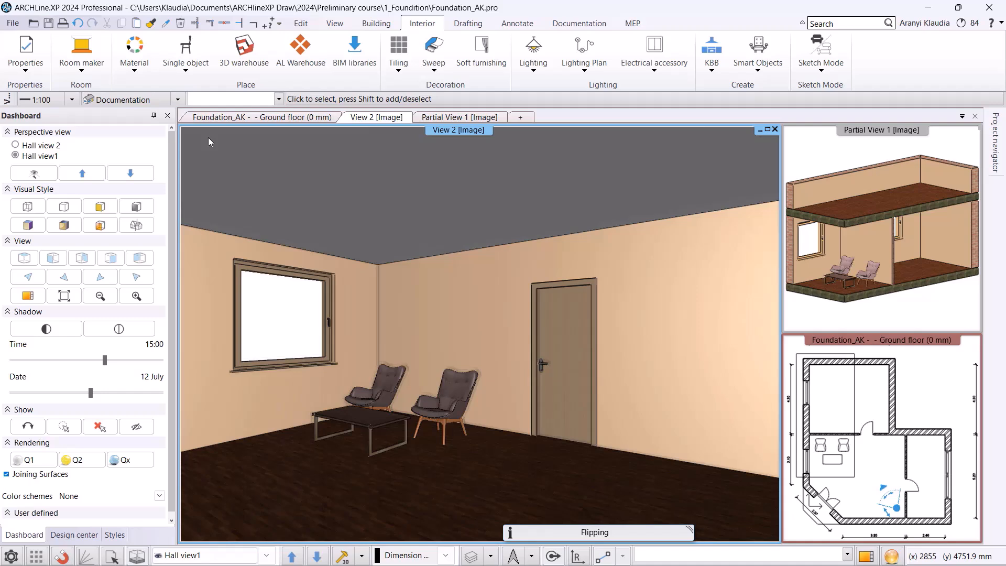
Save a copy of the project as Foundation_AK0508 in the 1_Foundition folder, keeping the default project properties.
{"action": "left_click", "coordinate": [14, 23]}
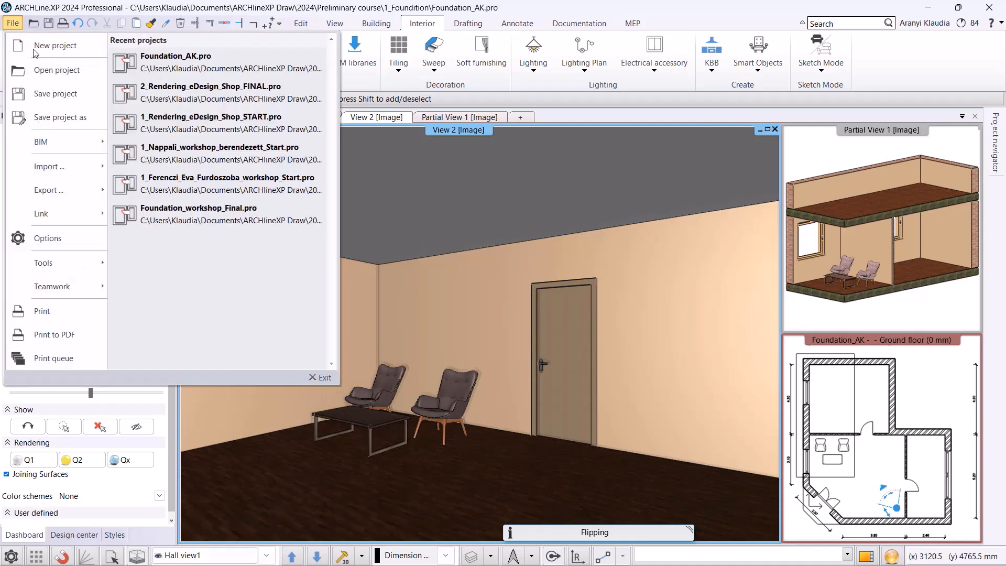
{"action": "left_click", "coordinate": [59, 119]}
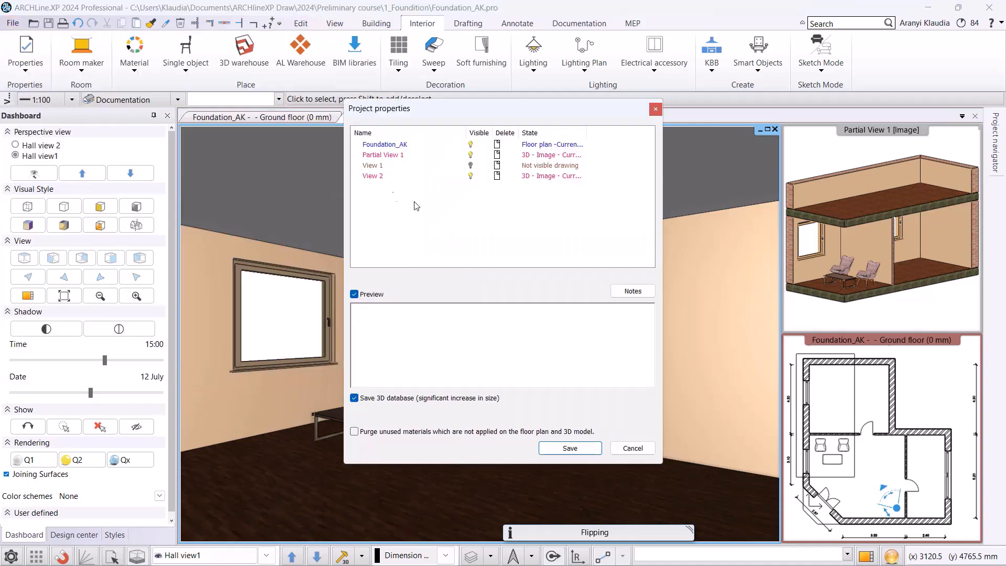
{"action": "left_click", "coordinate": [568, 449]}
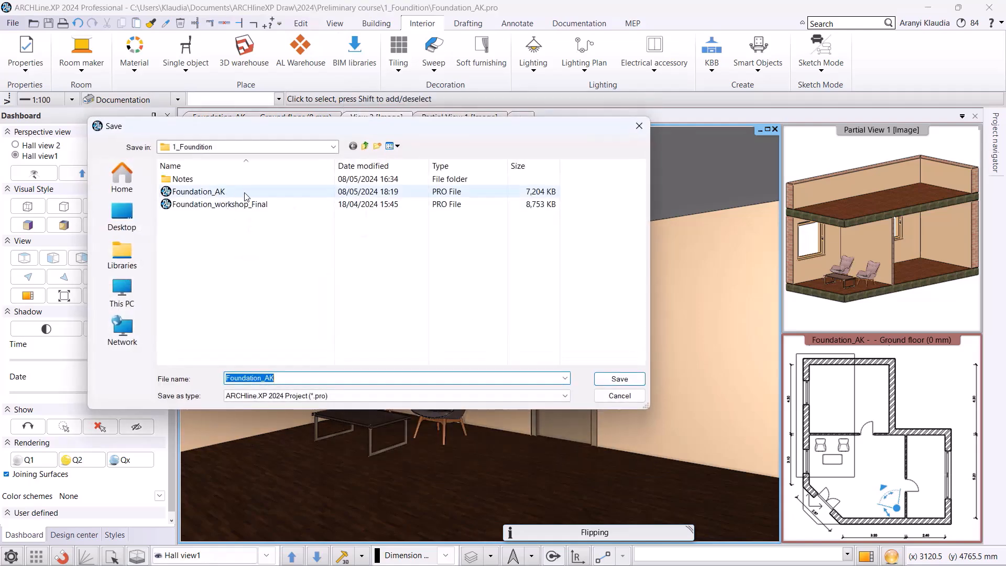
{"action": "left_click", "coordinate": [304, 379]}
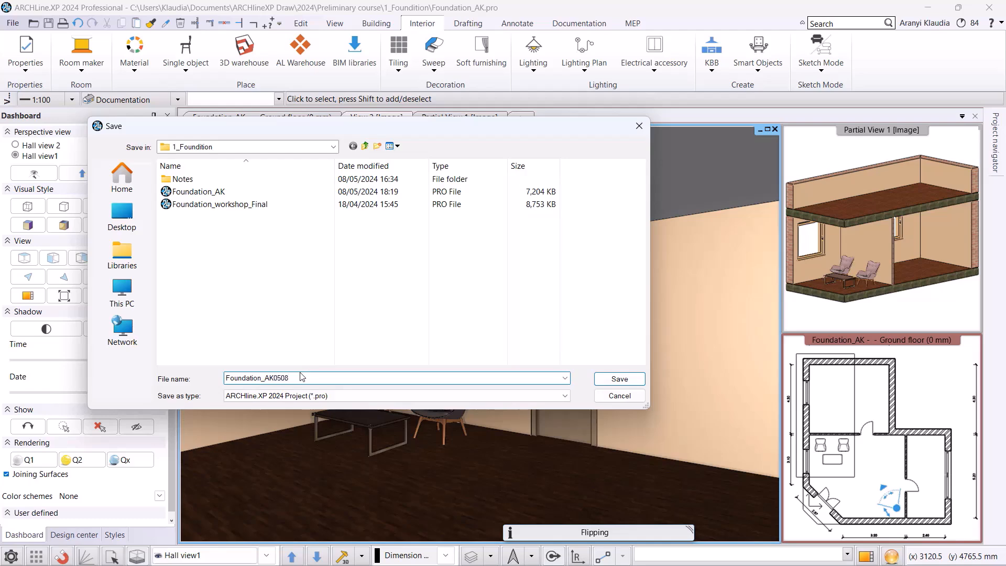
{"action": "left_click", "coordinate": [619, 378]}
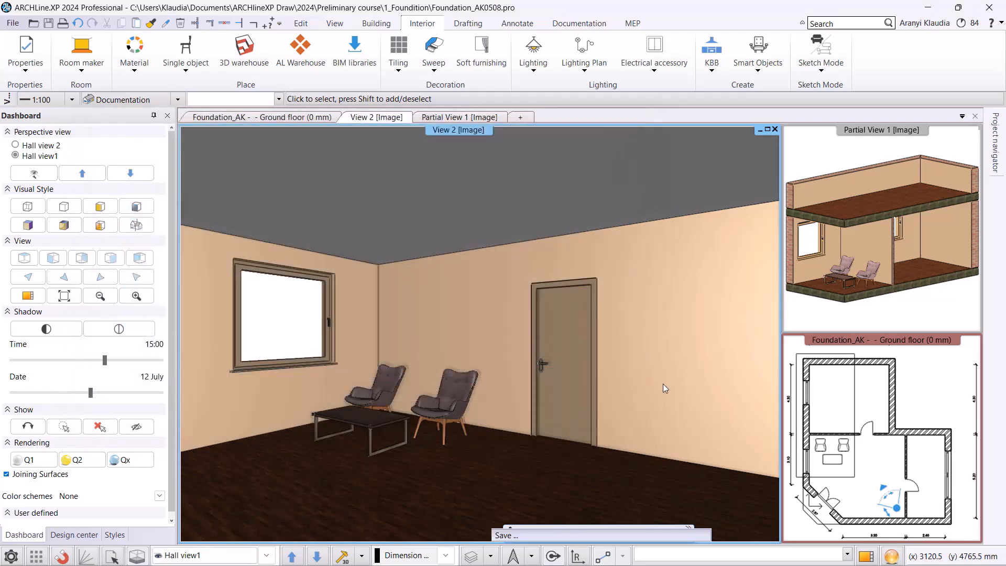